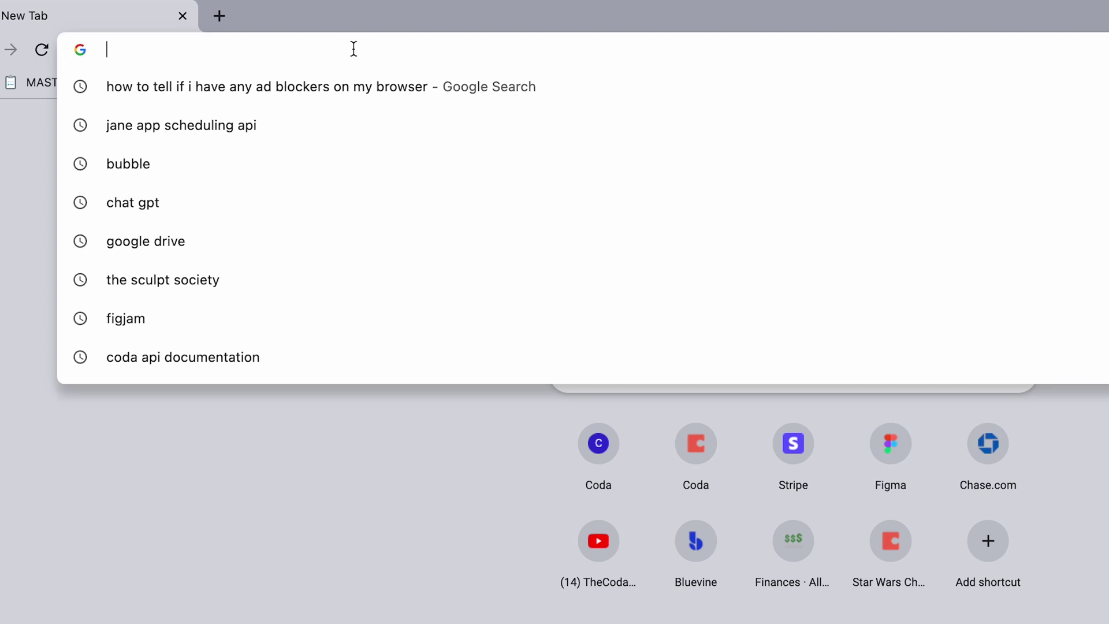
Create a new Apps Script project by going to script.new
text(script.)
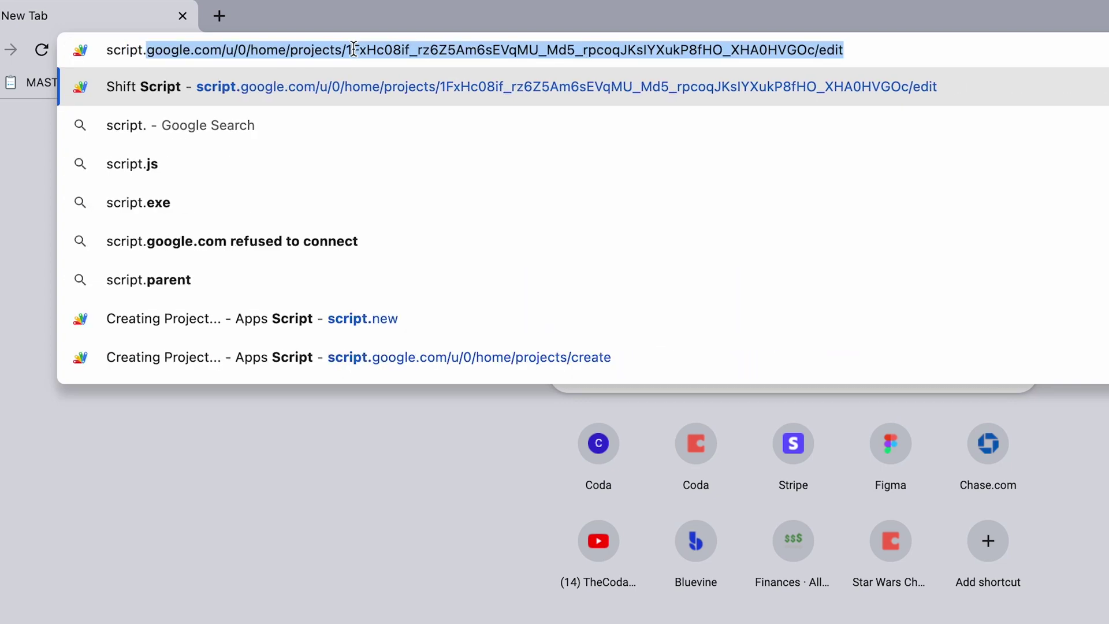
text(google.com)
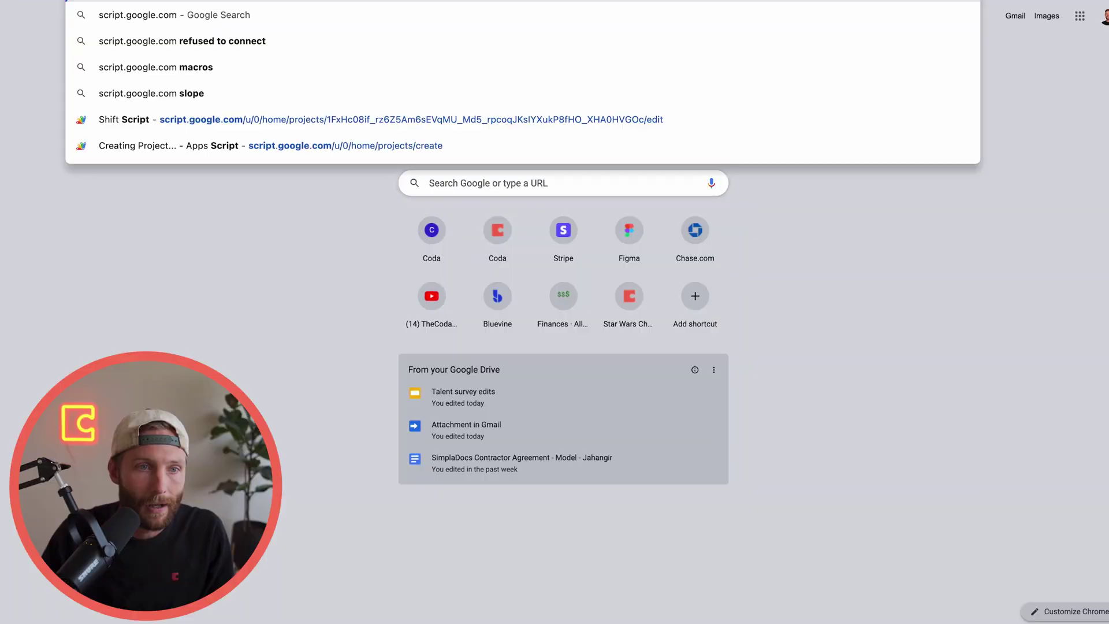
key(Return)
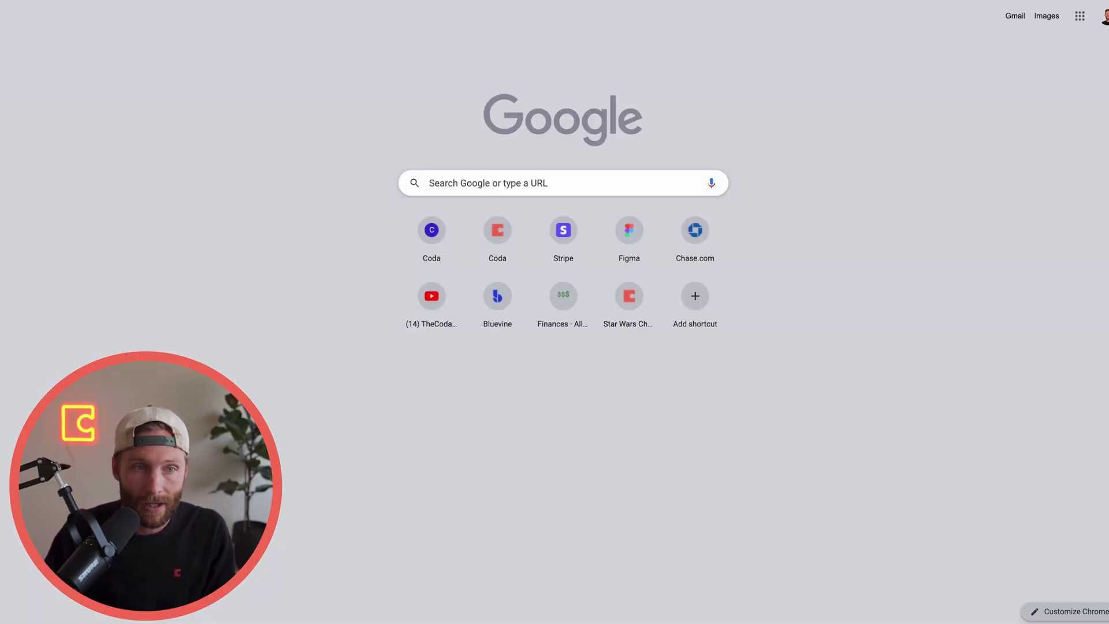
text(script.ne)
key(Return)
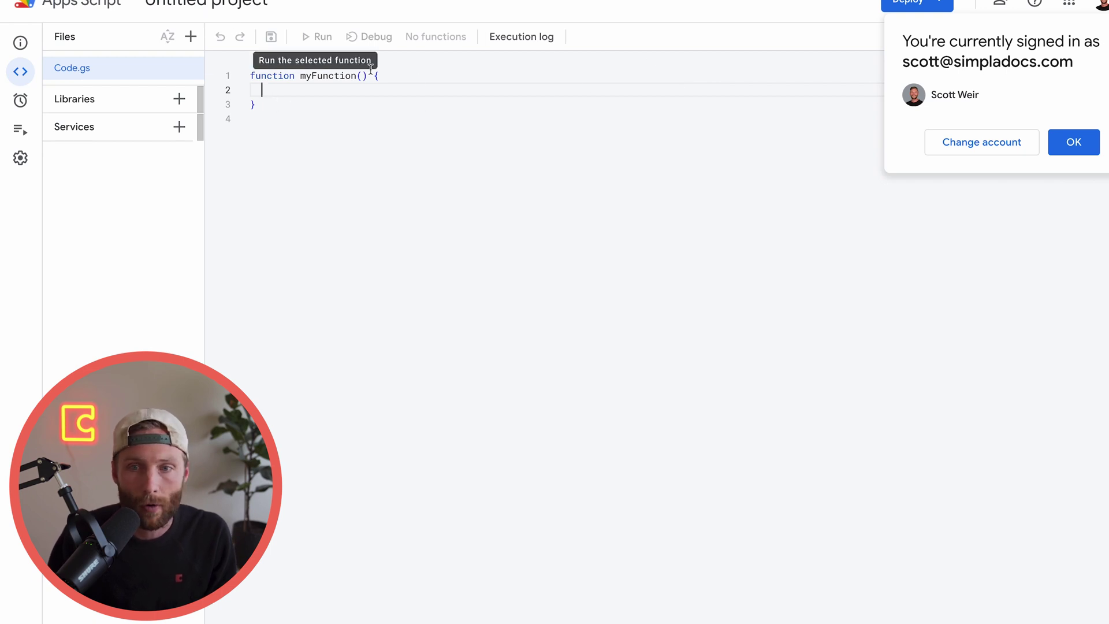
Dismiss the signed-in notice and delete the default myFunction code from Code.gs
click(1075, 142)
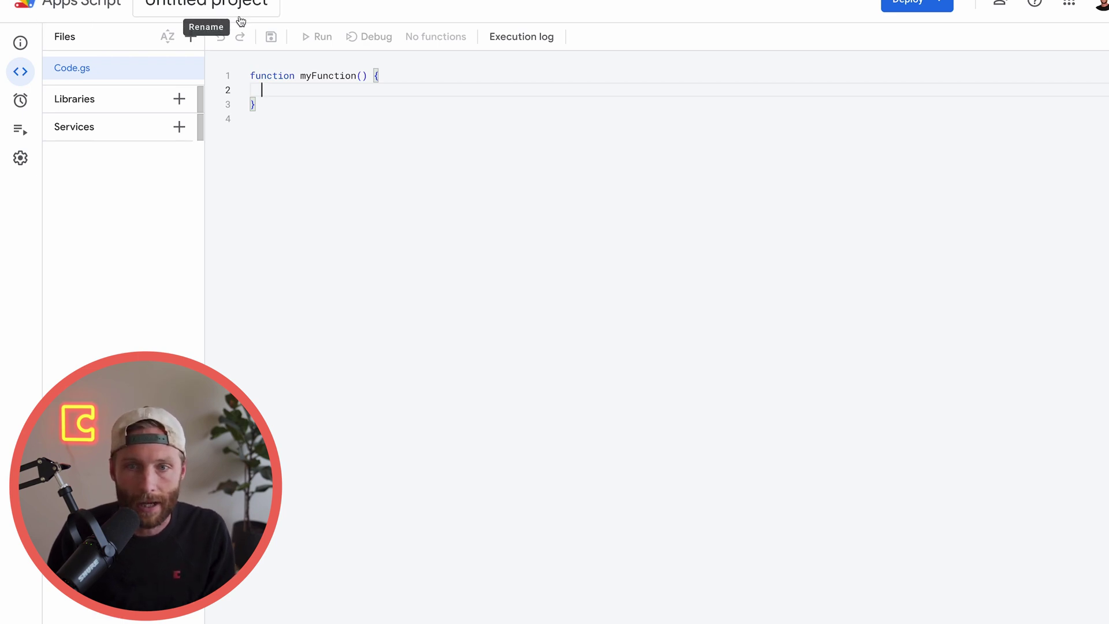
drag(255, 104, 250, 77)
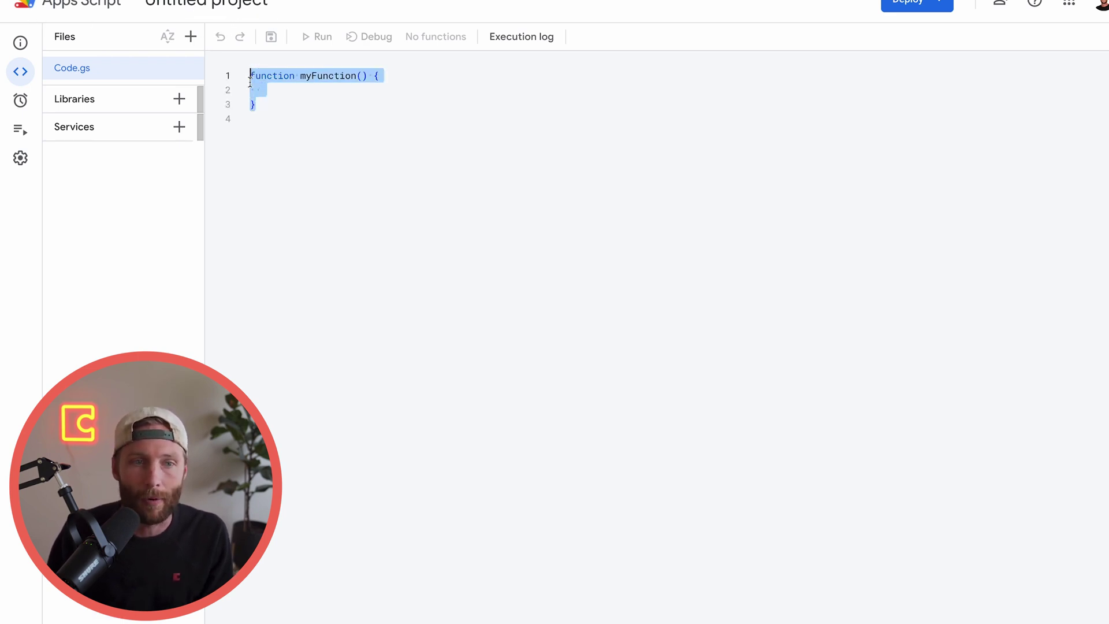
click(288, 105)
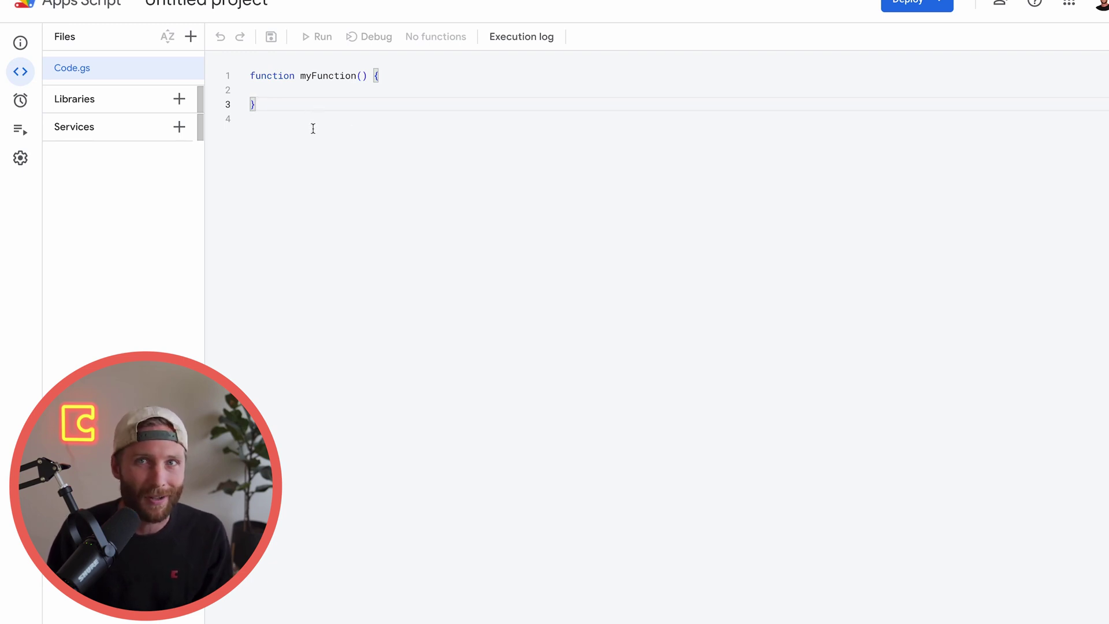
key(ctrl+a)
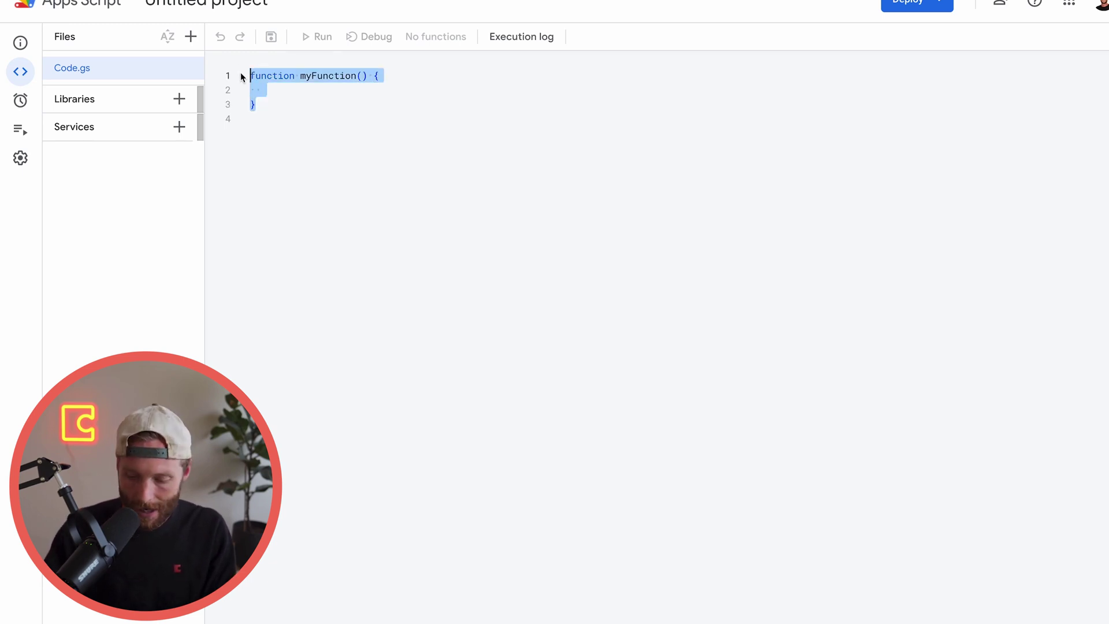
key(BackSpace)
Rename the project to 'Gmail Attachments' and start line 1 of Code.gs with 'function'
click(255, 7)
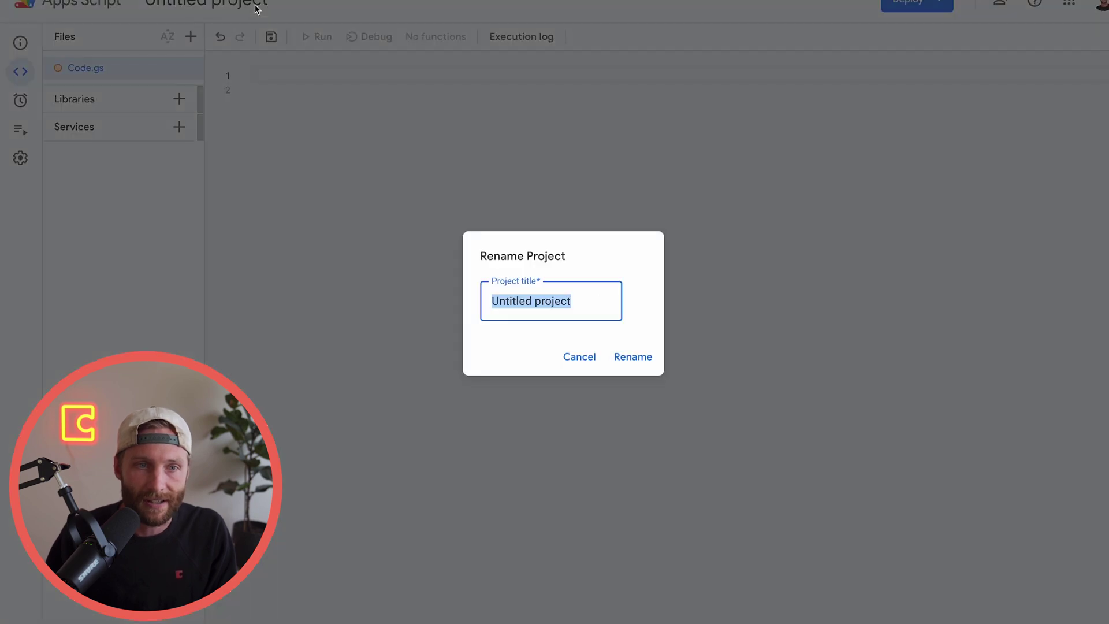
text(Gmai)
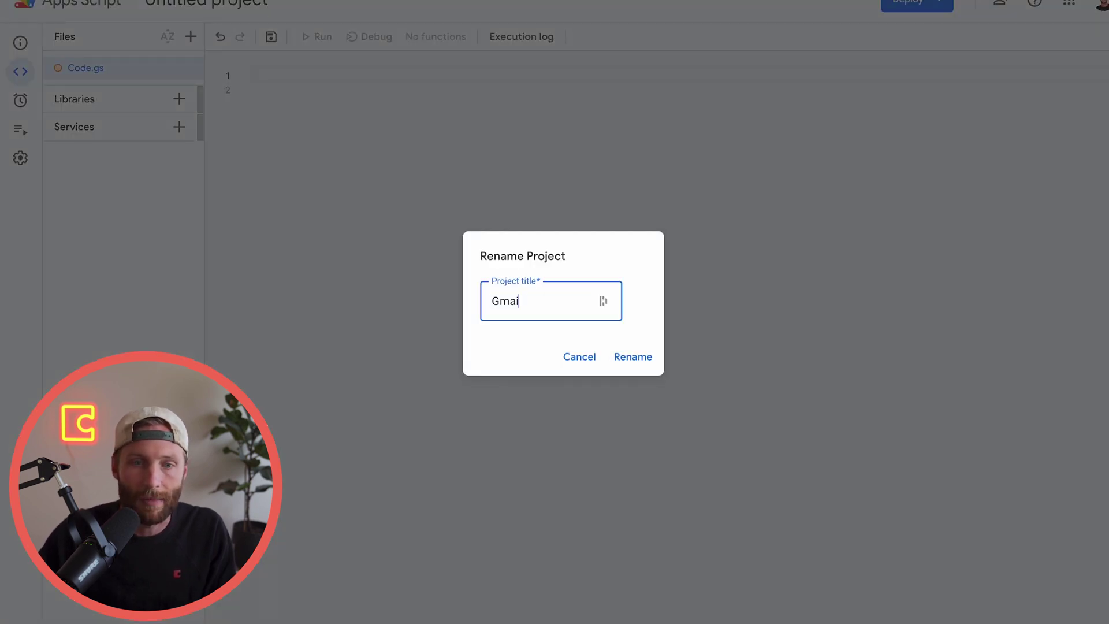
text(l Attachments)
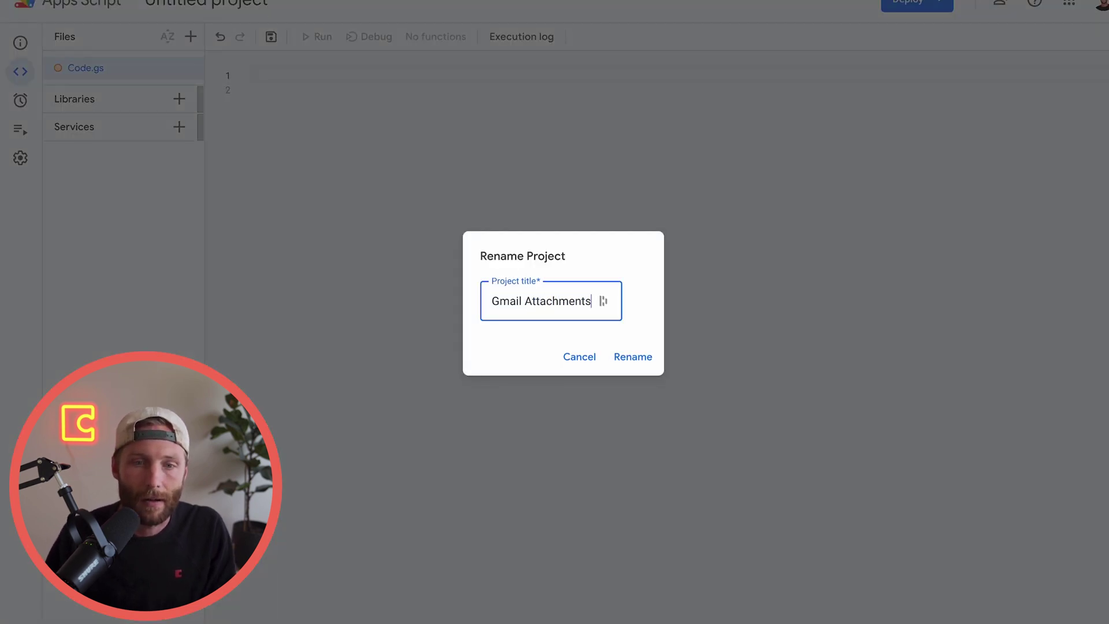
click(635, 357)
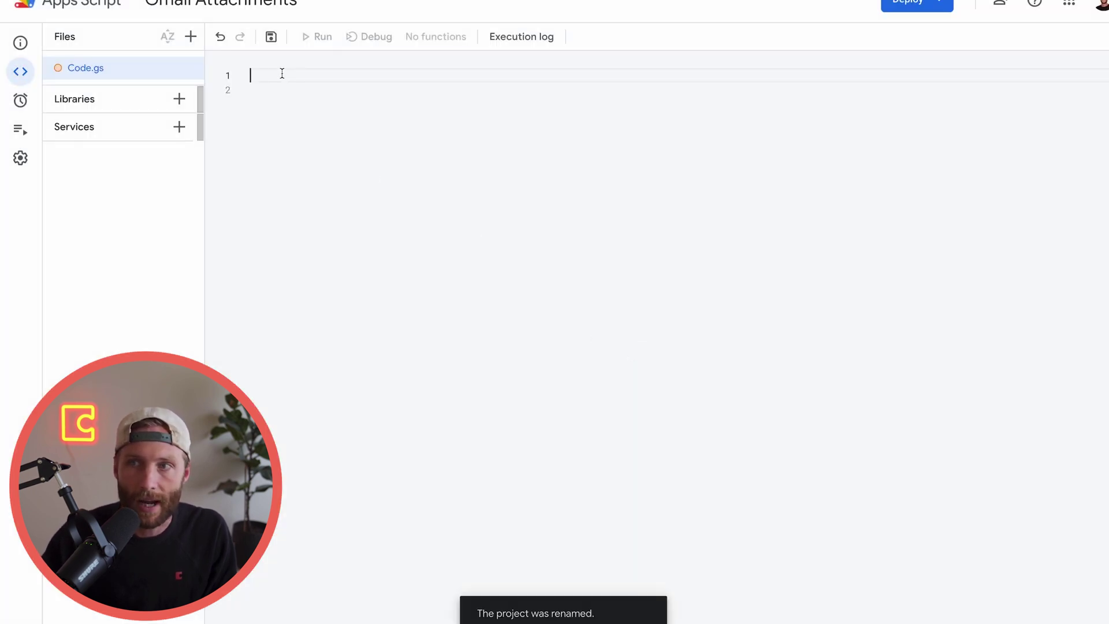
text(function)
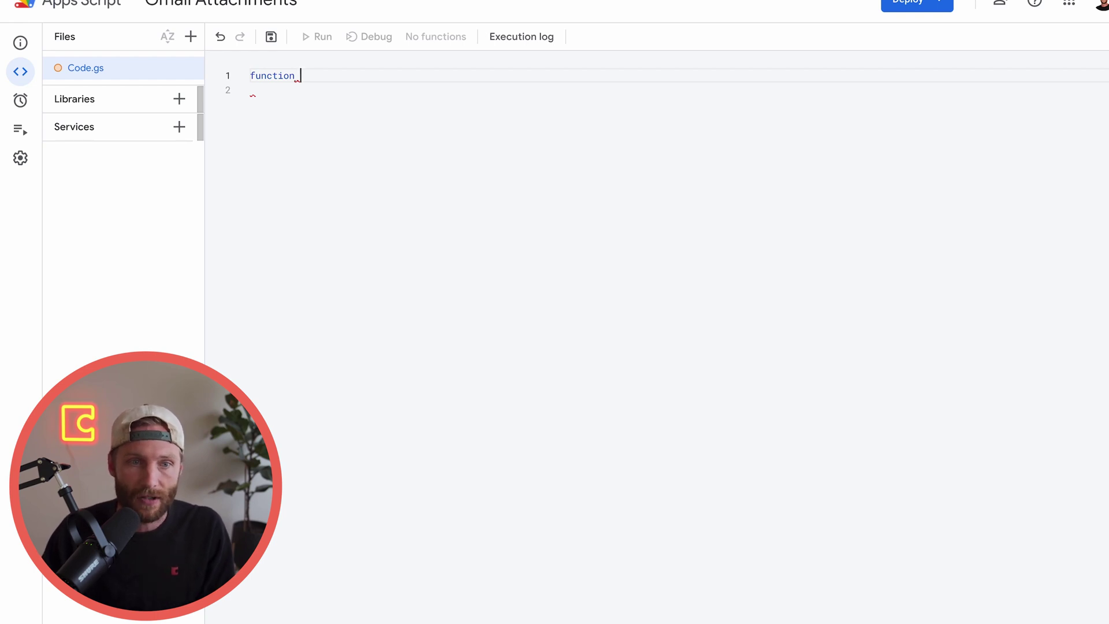
Write the empty sendPdfEmail() function with its opening and closing braces
text(sendPdf)
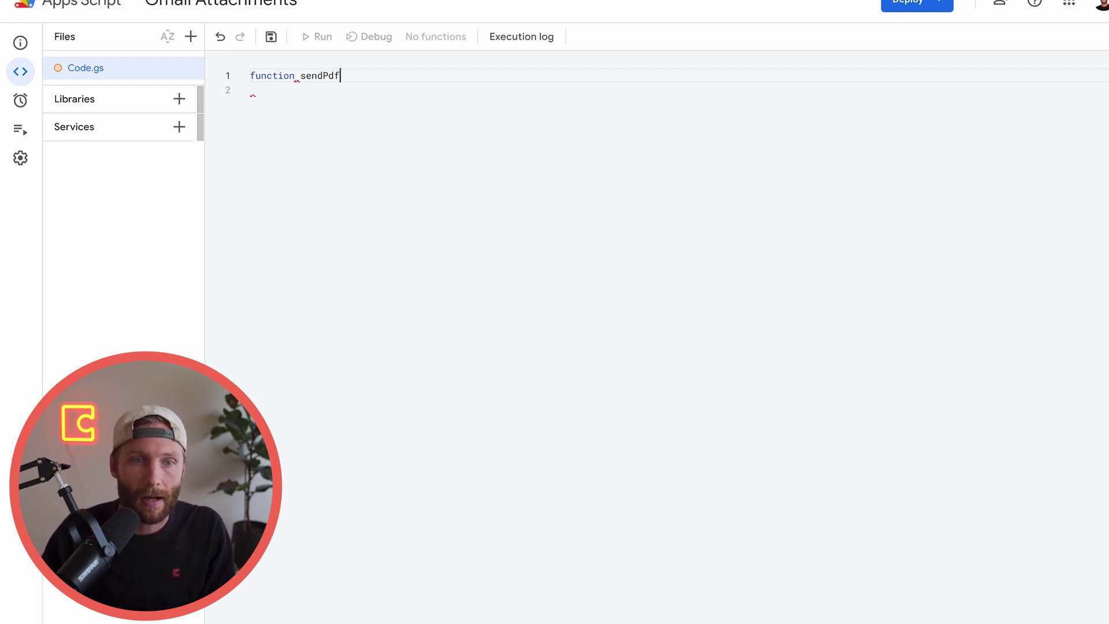
text(Email(){)
key(Return)
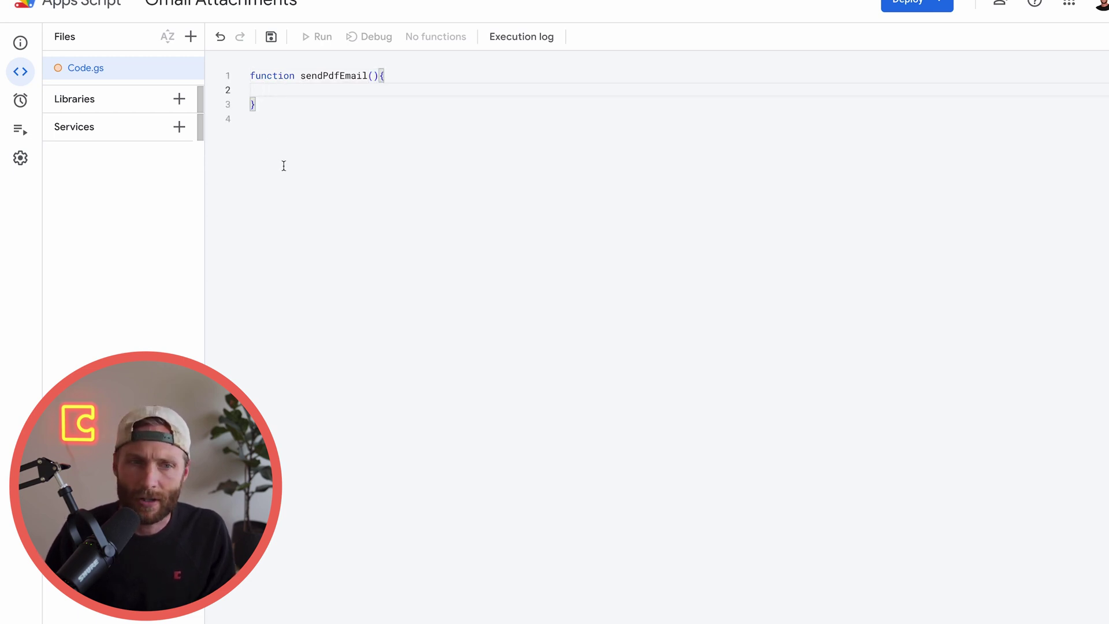
click(257, 105)
click(352, 89)
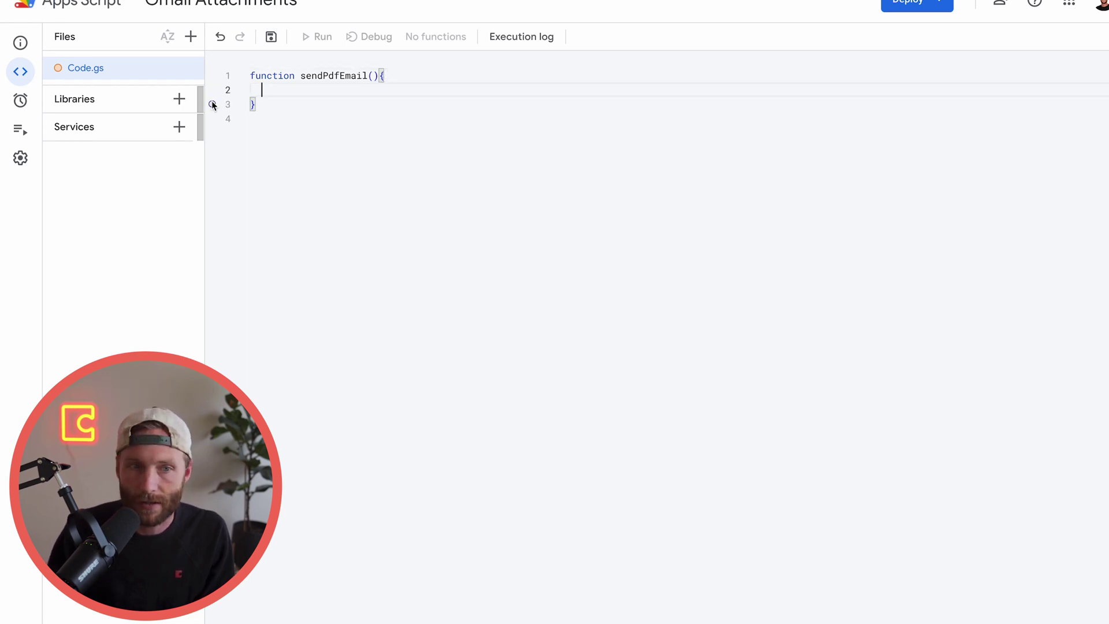
click(379, 76)
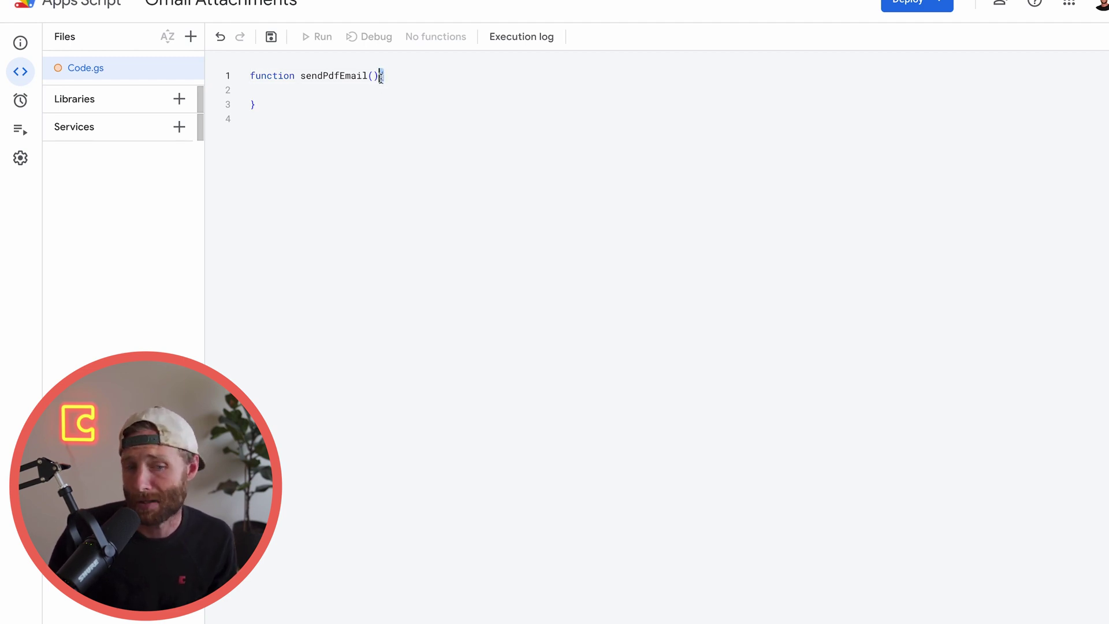
click(340, 93)
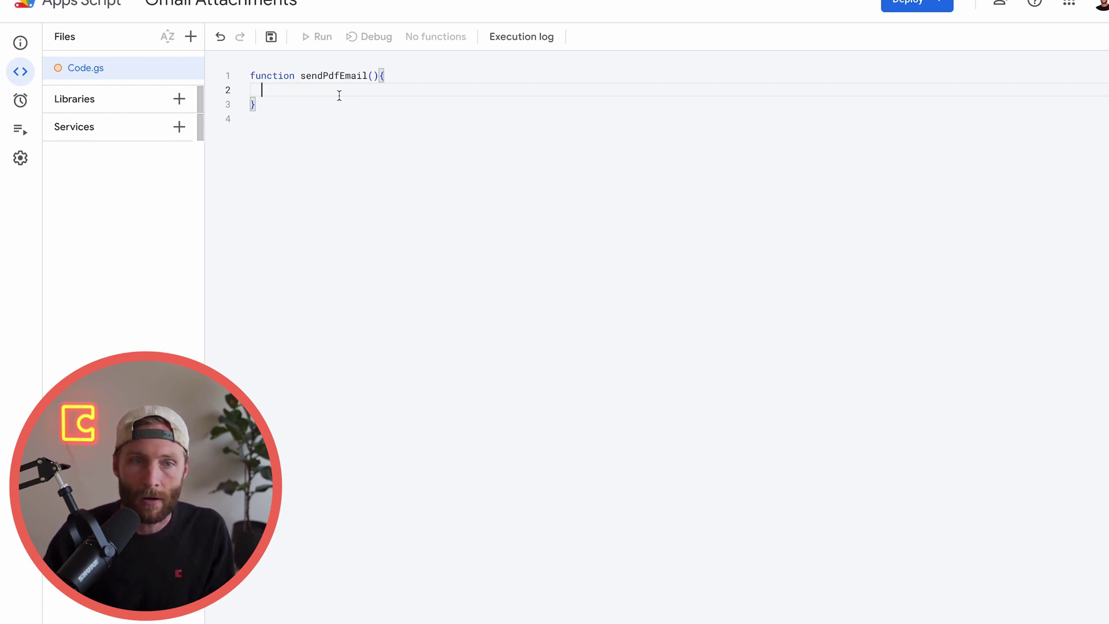
Add 'let response = UrlFetchApp.fetch(url)' to the body and give sendPdfEmail a url parameter
text(let response )
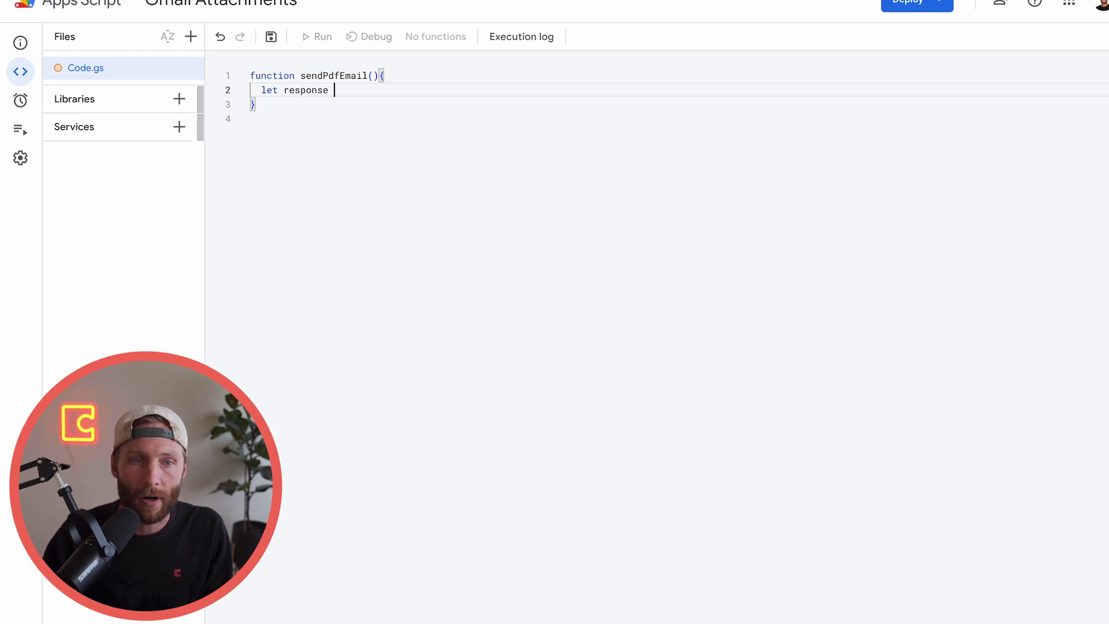
text(= )
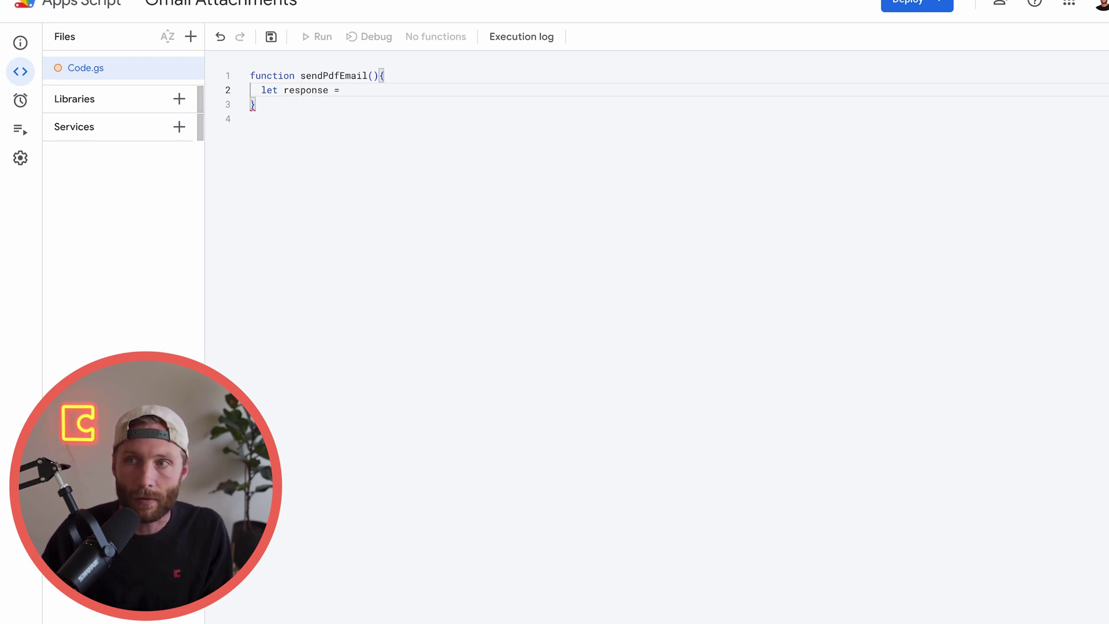
text(Ur)
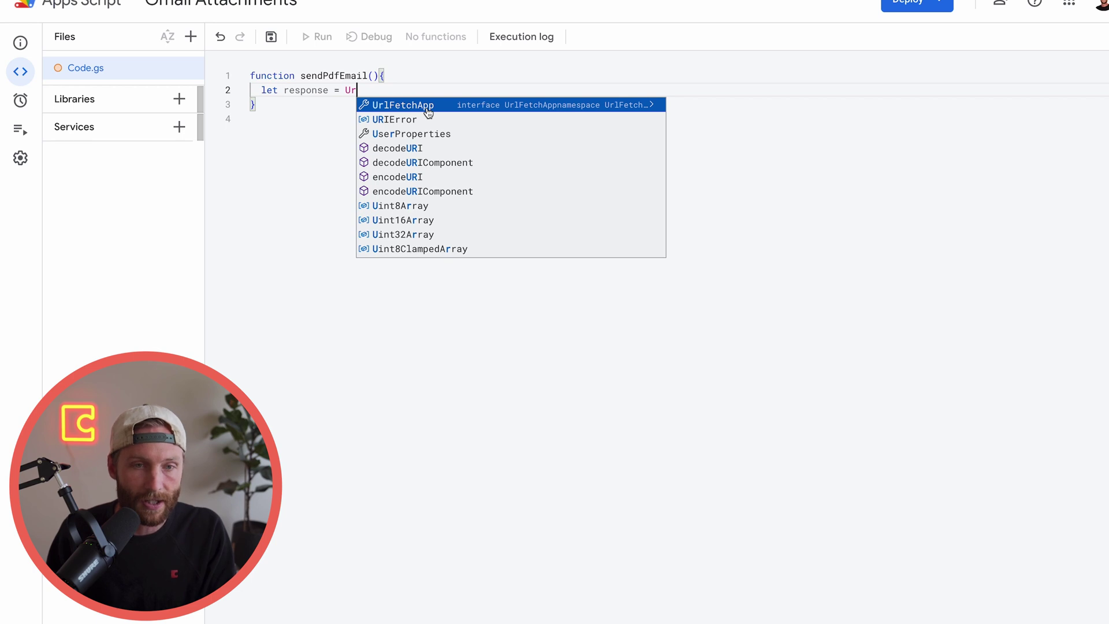
key(Return)
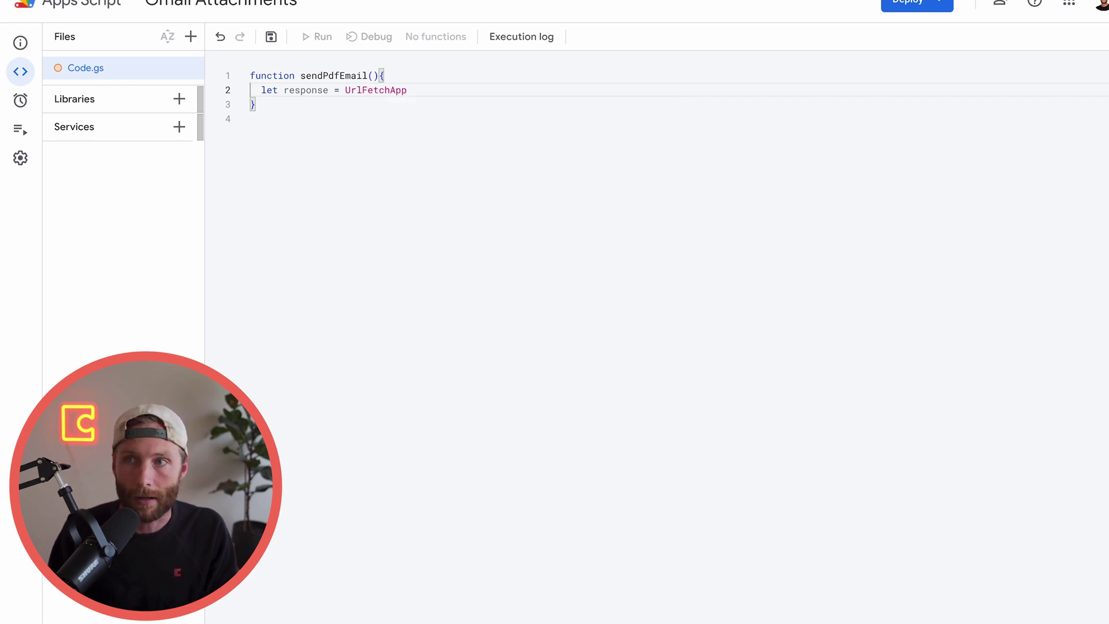
text(.fetch)
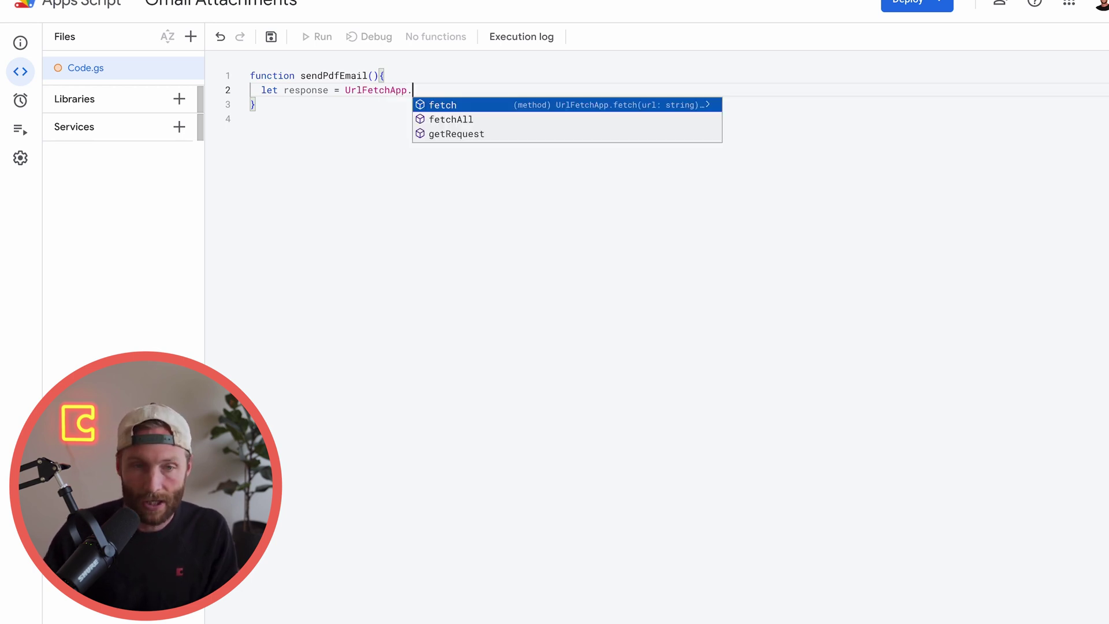
text((url)
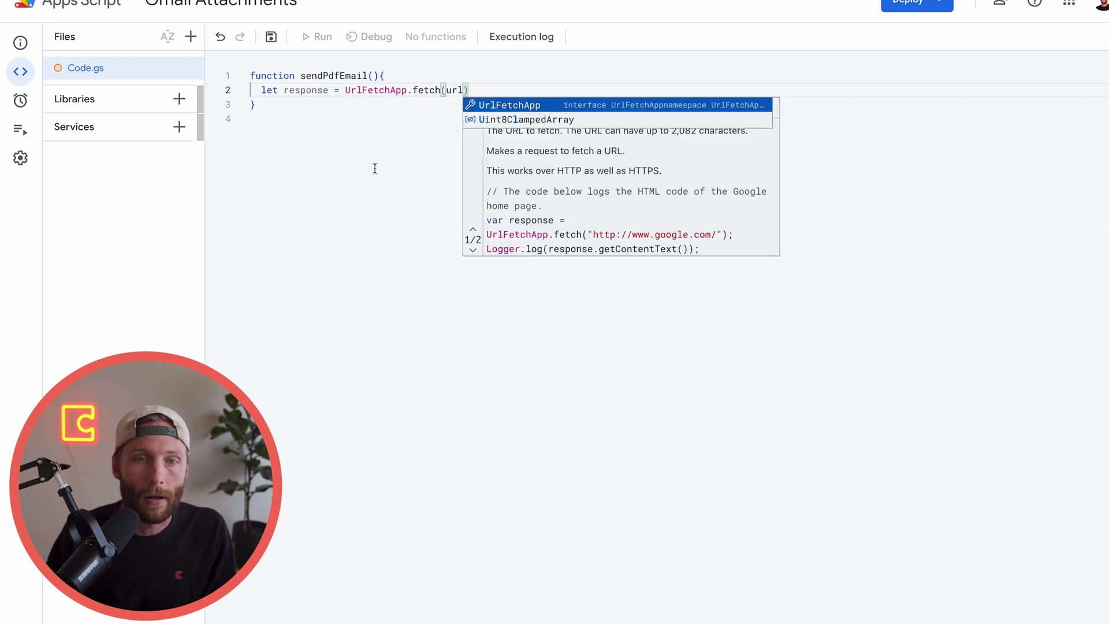
click(375, 169)
click(369, 77)
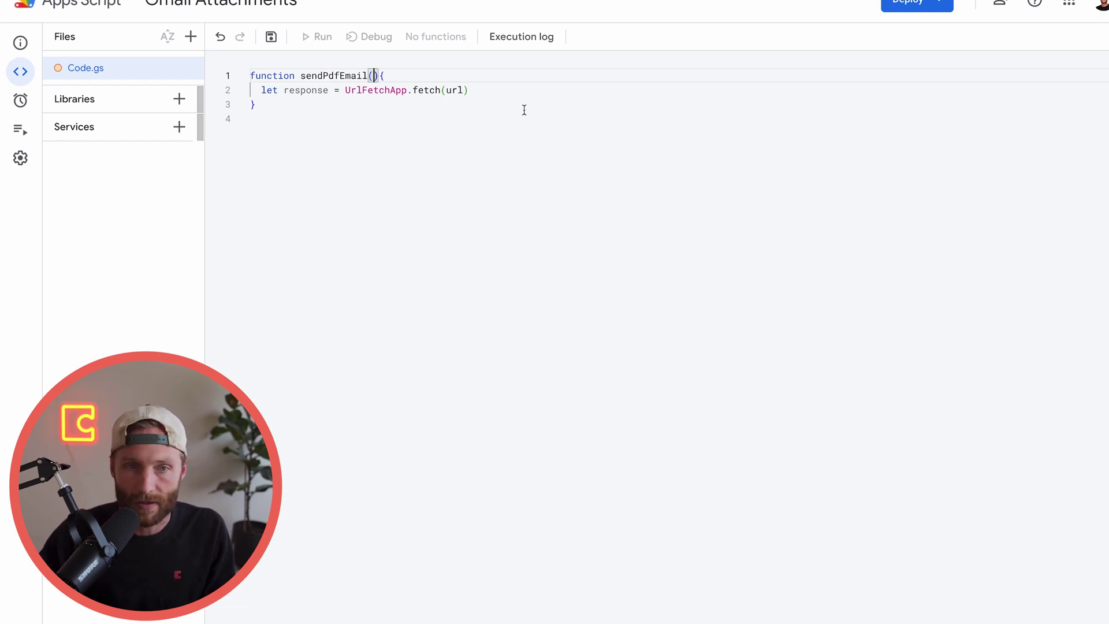
text(url)
click(466, 187)
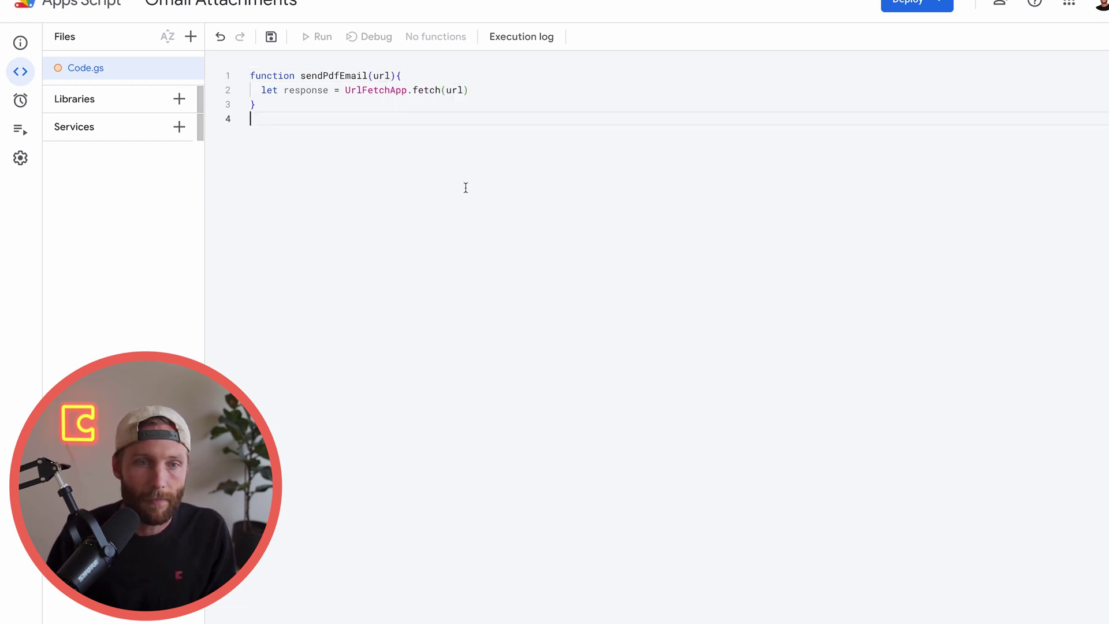
click(578, 17)
Create a Coda doc titled 'Send Email from a Document' and insert a table
text(coda.new)
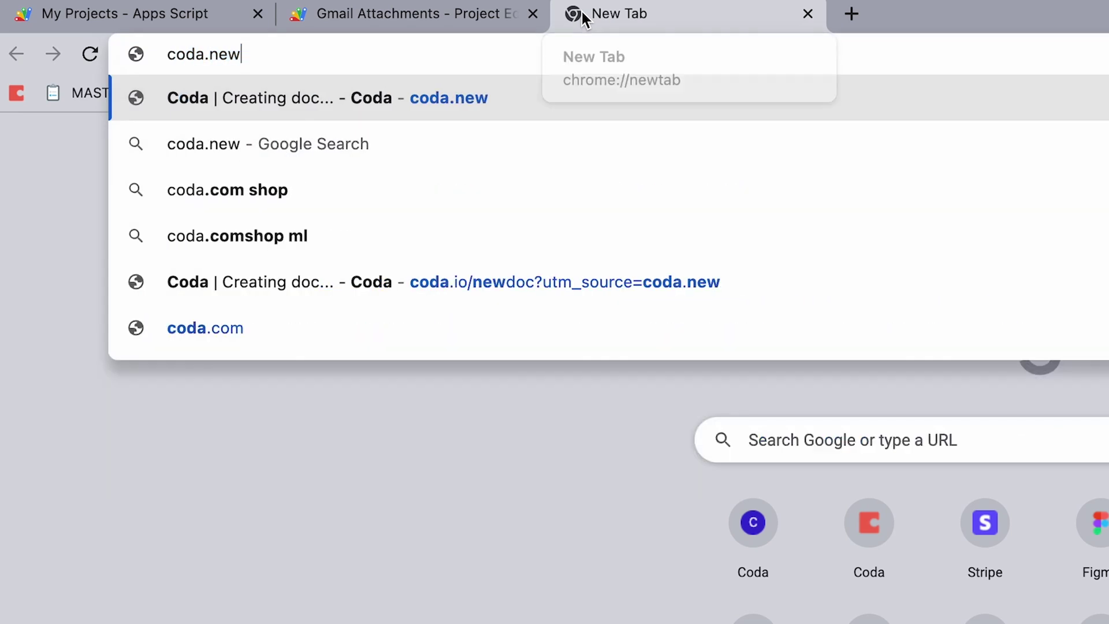
key(Return)
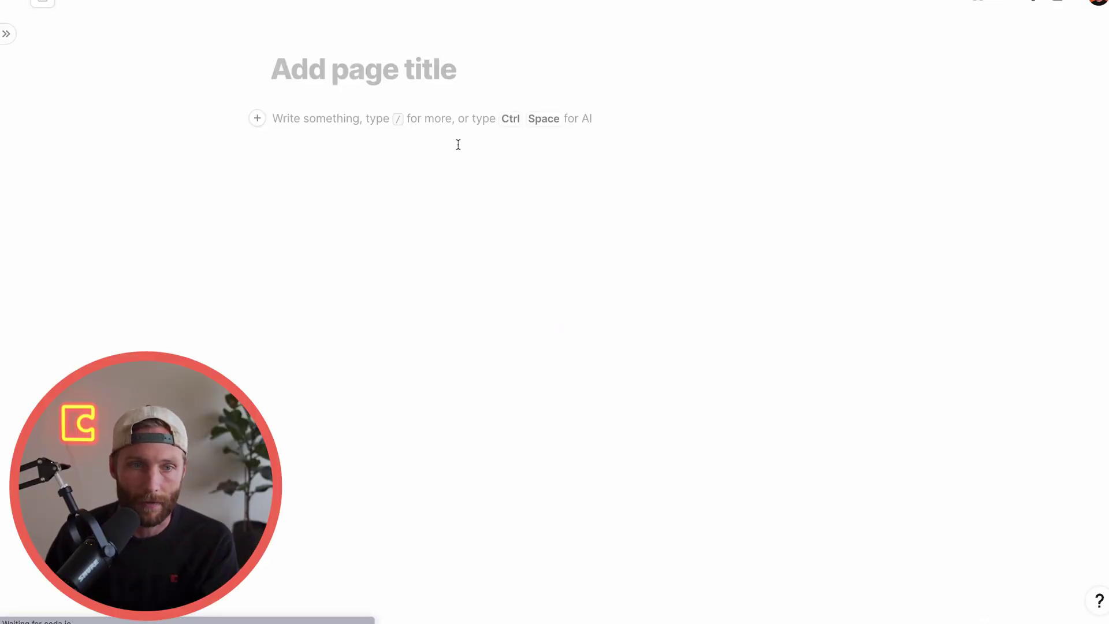
text(Send)
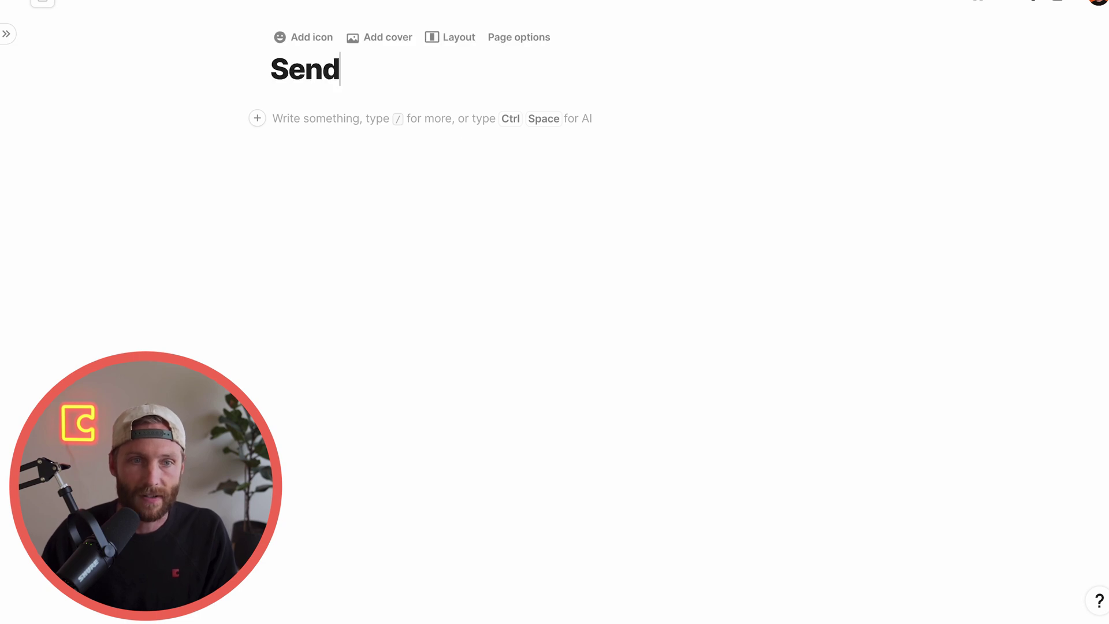
text( Email from a Document)
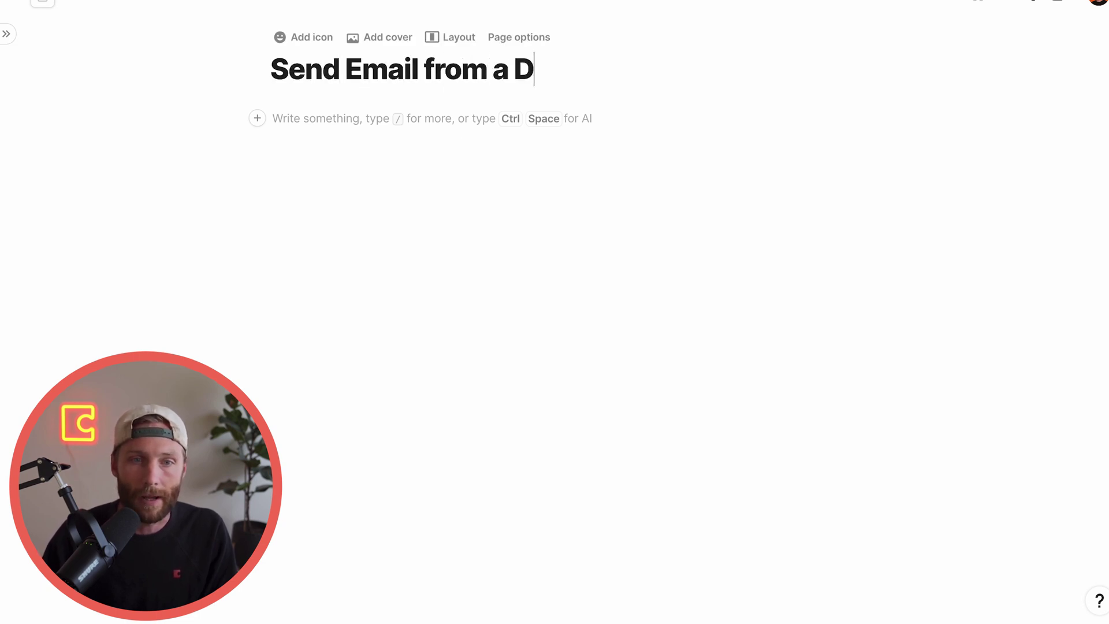
key(Return)
text(/tab)
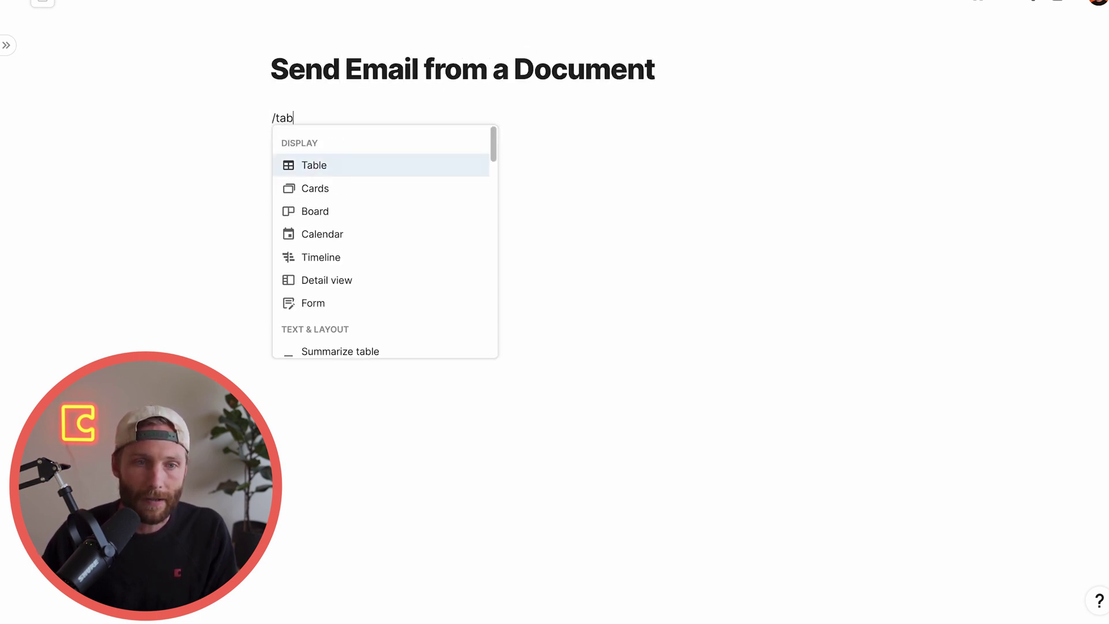
key(Return)
Set Column 2's formula to Sum(Name, 1)
click(456, 179)
click(321, 152)
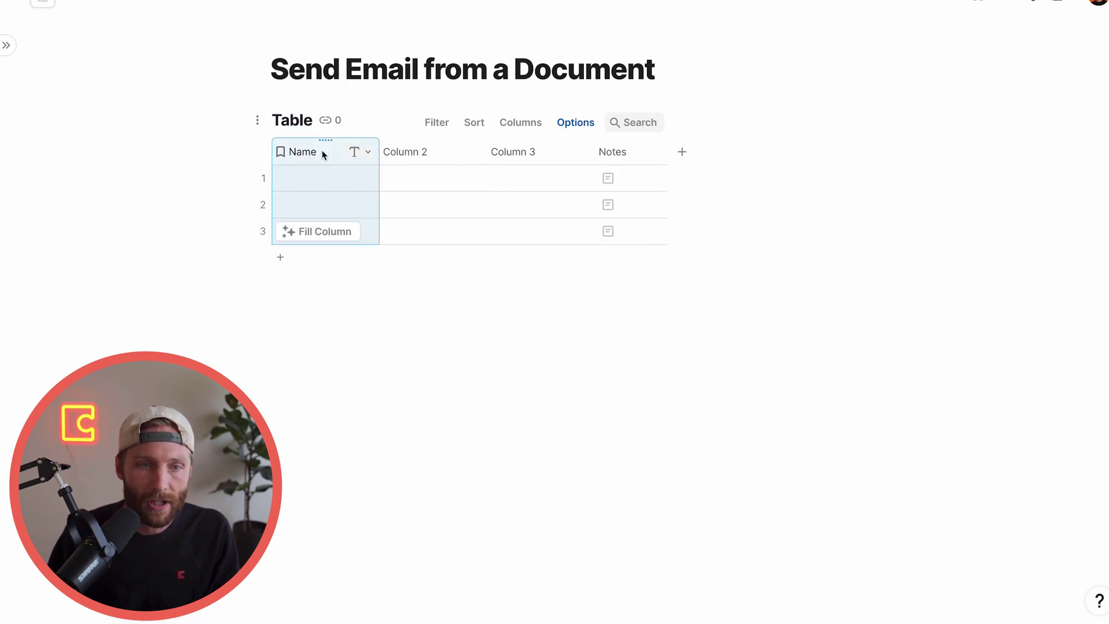
click(411, 159)
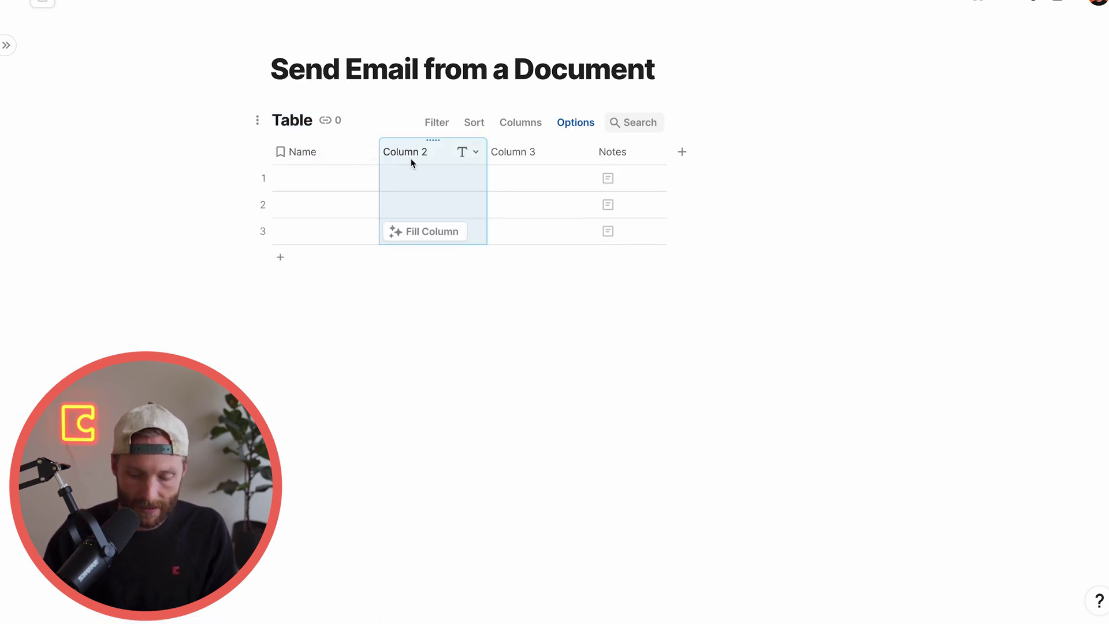
key(equal)
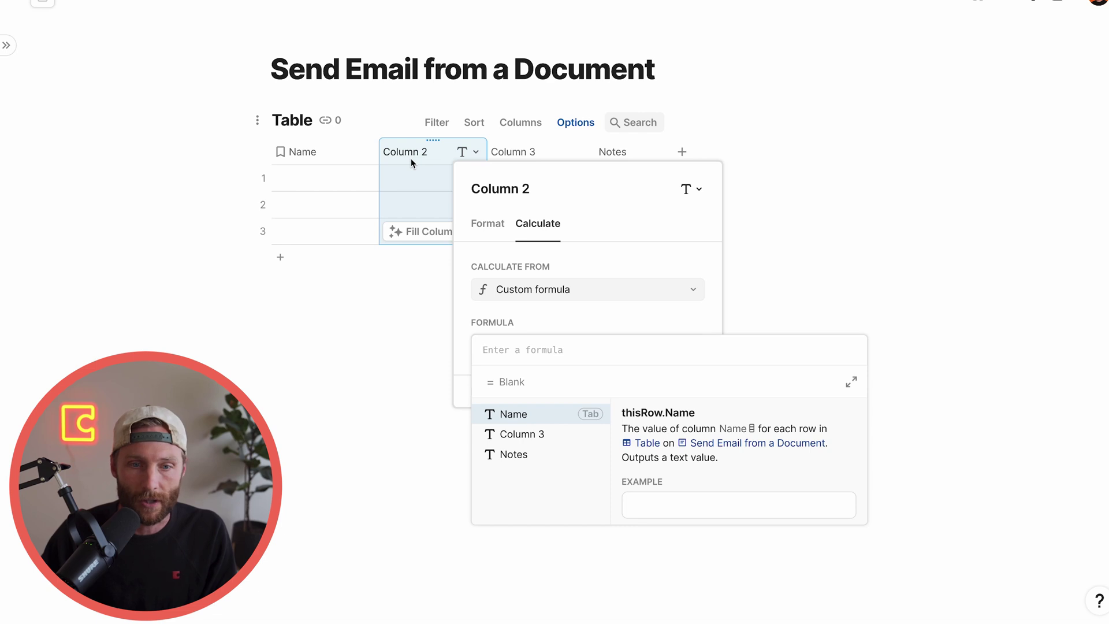
text(sum()
key(Tab)
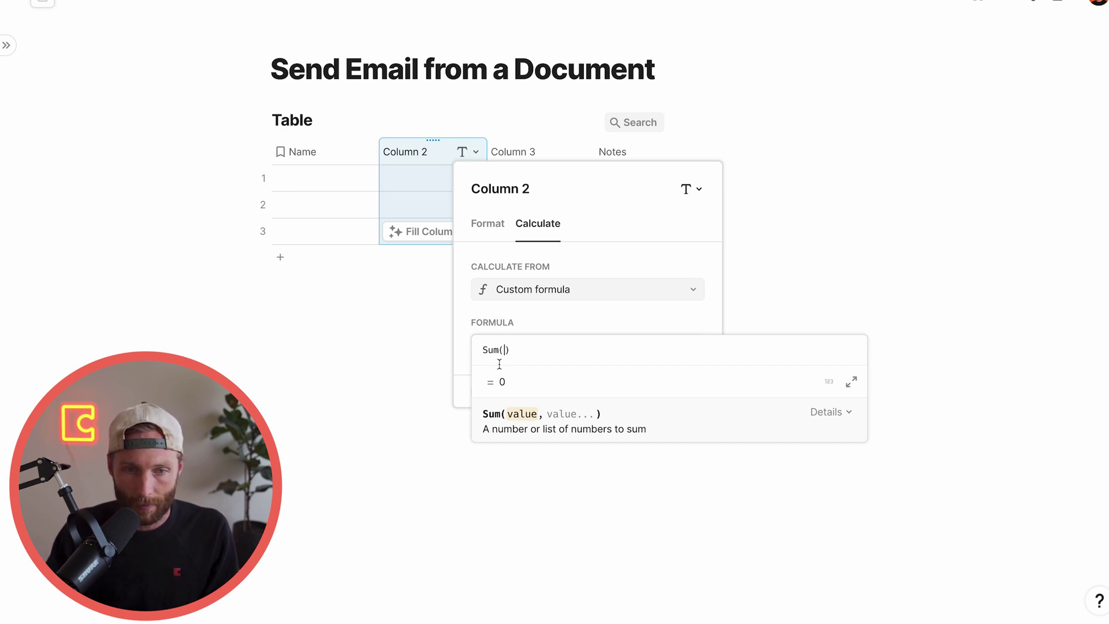
text(name)
key(Return)
text(,1)
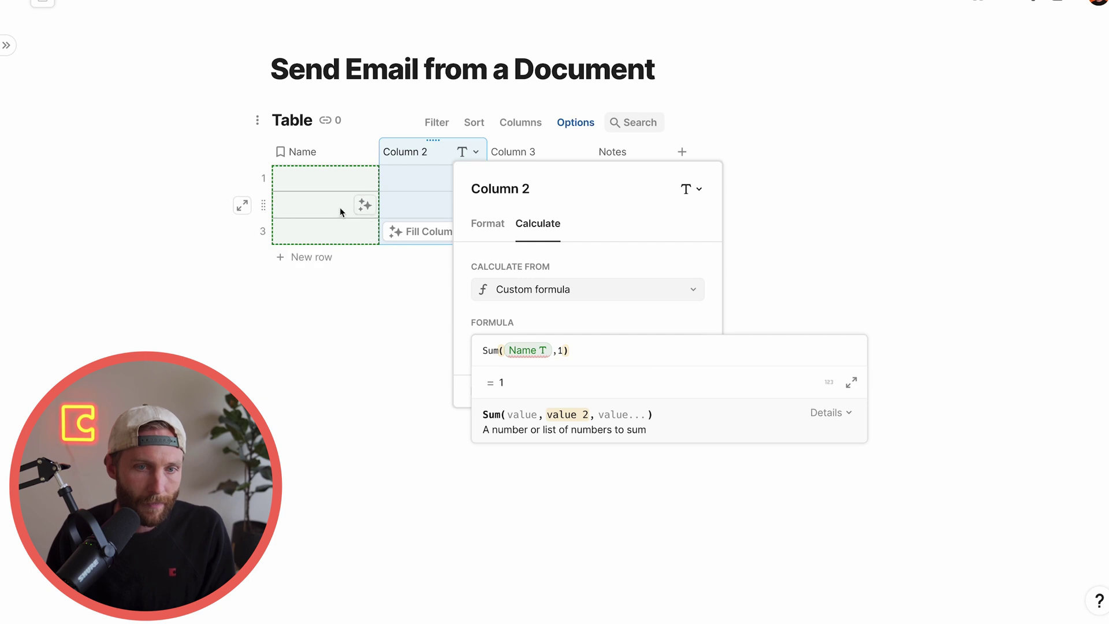
click(322, 196)
Enter 2 in row 1's Name cell and review Column 2's Sum formula
click(317, 186)
text(2)
click(326, 230)
click(391, 179)
click(416, 178)
click(404, 152)
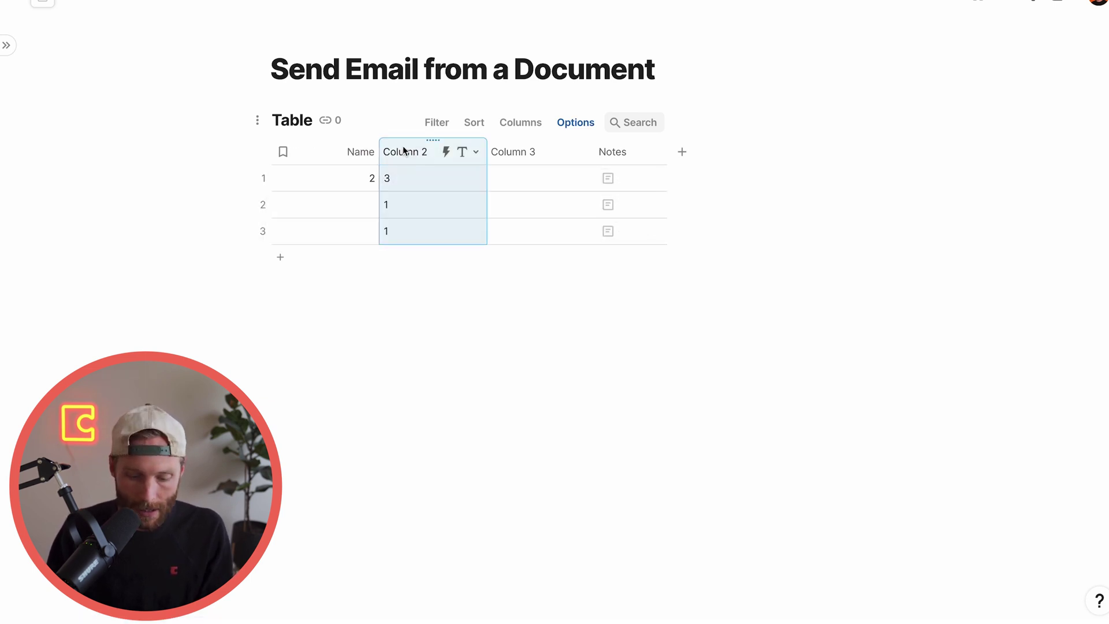
click(408, 149)
click(545, 351)
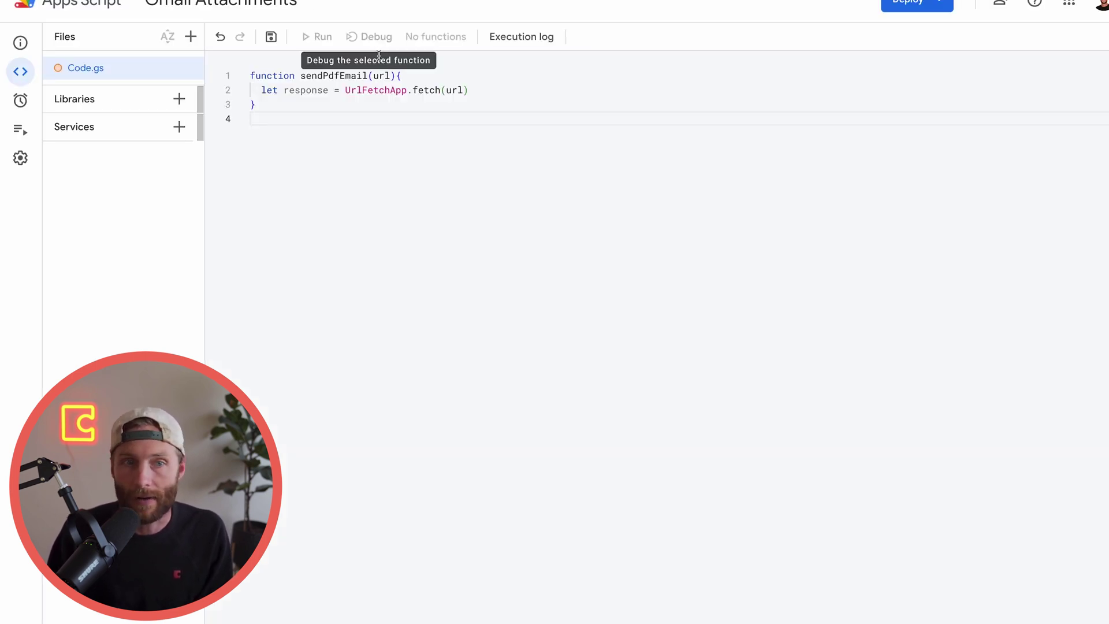
Append the comment '//The Coda hosted URL of your PDF file' to the fetch line
click(409, 111)
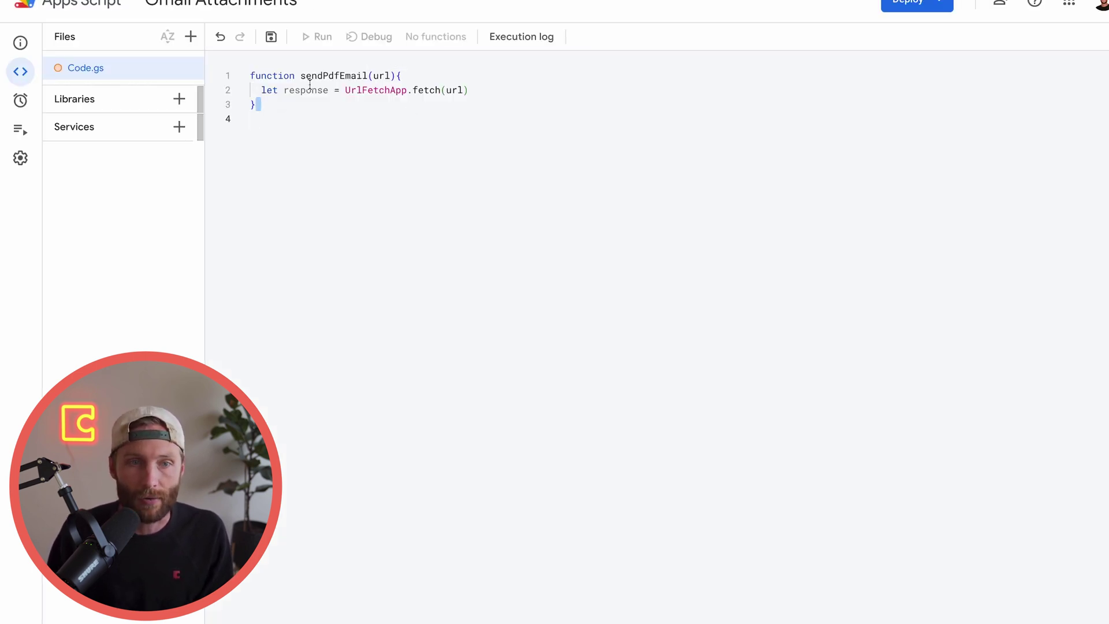
drag(300, 76, 367, 77)
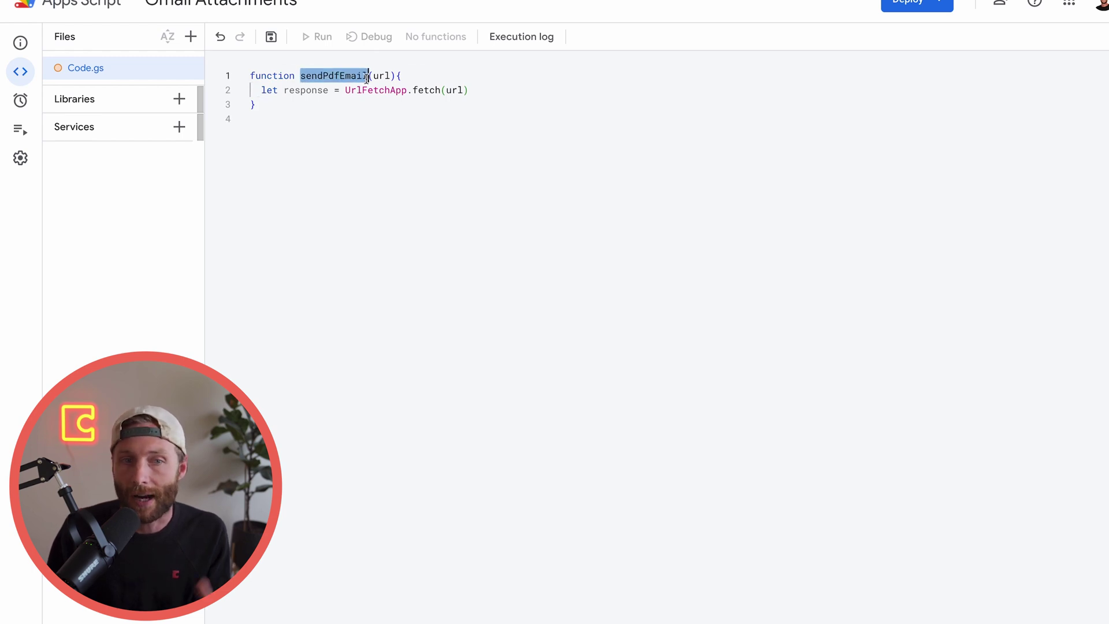
click(389, 76)
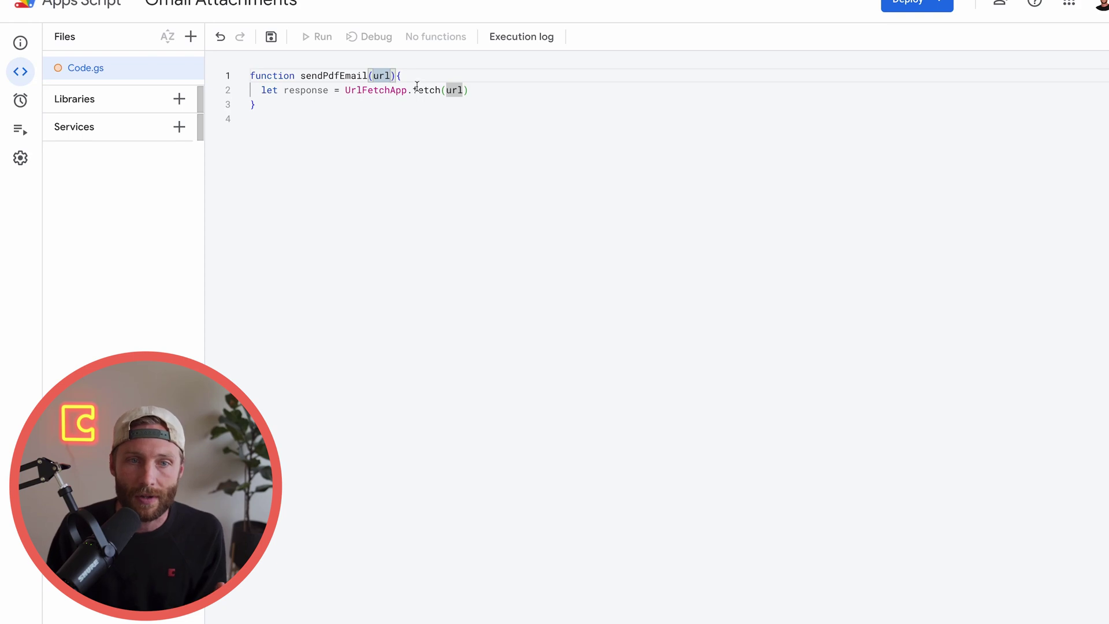
click(494, 92)
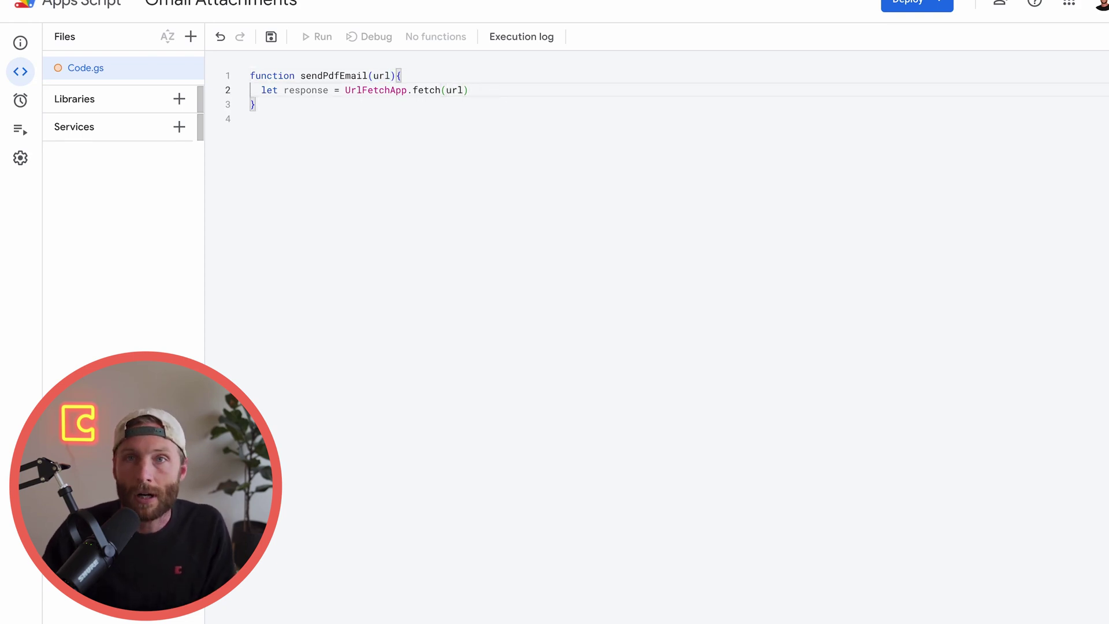
text(//The)
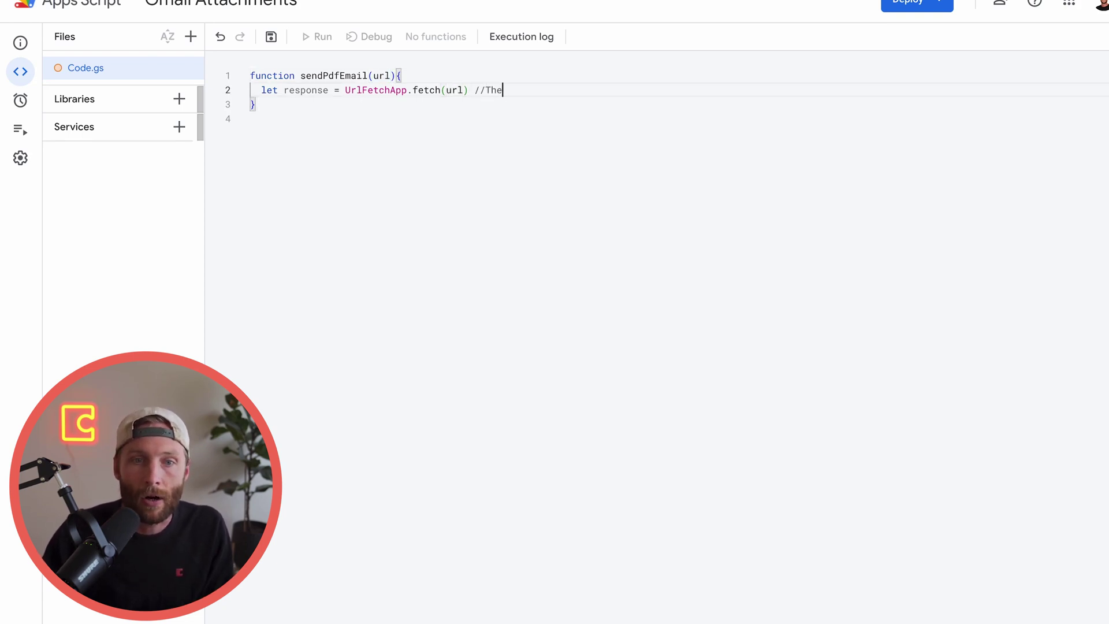
text( Coda hosted URL )
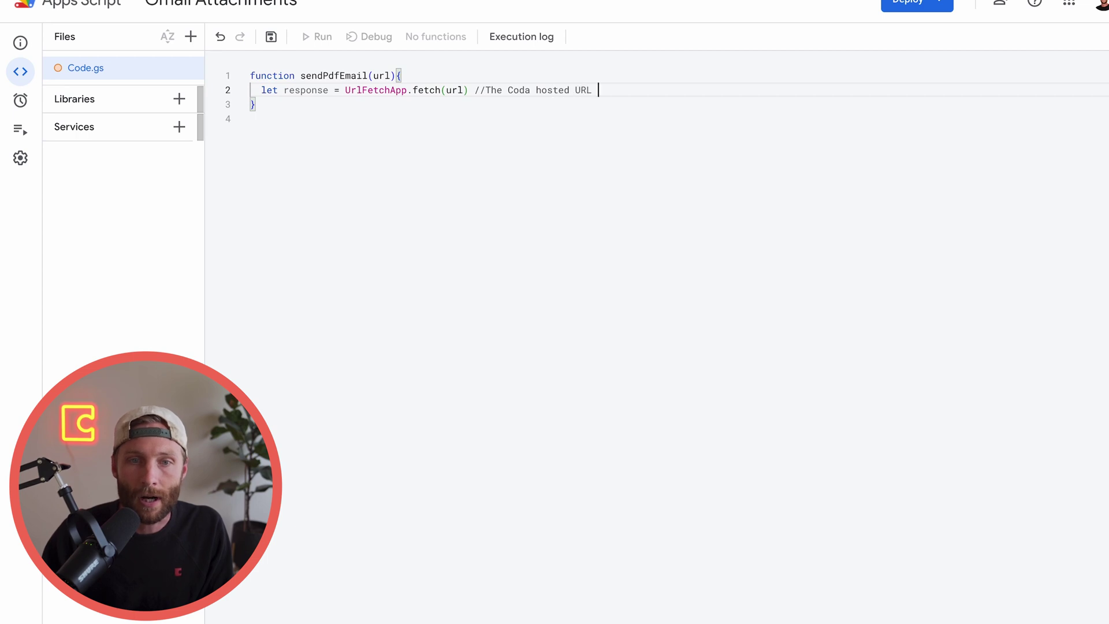
text(of your PDF file)
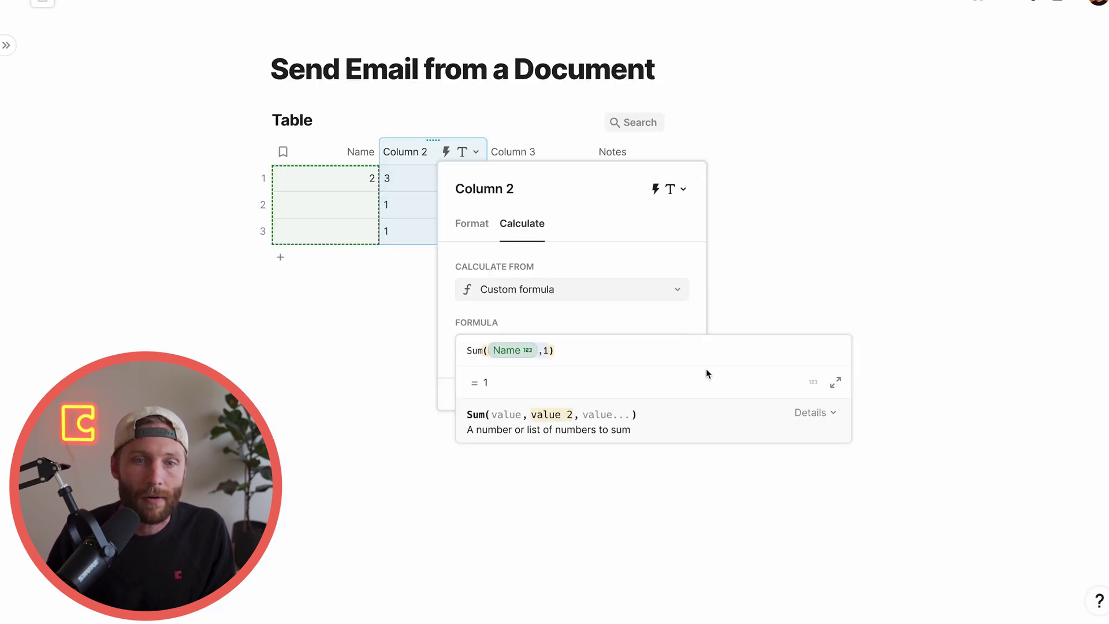
click(535, 179)
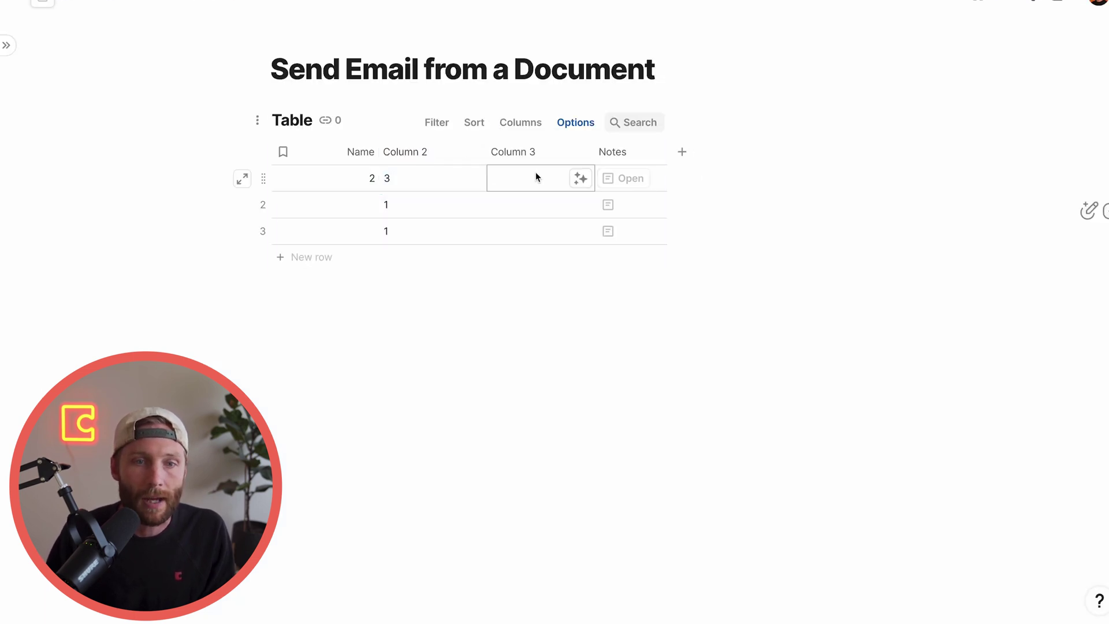
Rename Column 3 to File and delete the Notes column
click(525, 151)
click(524, 151)
text(File)
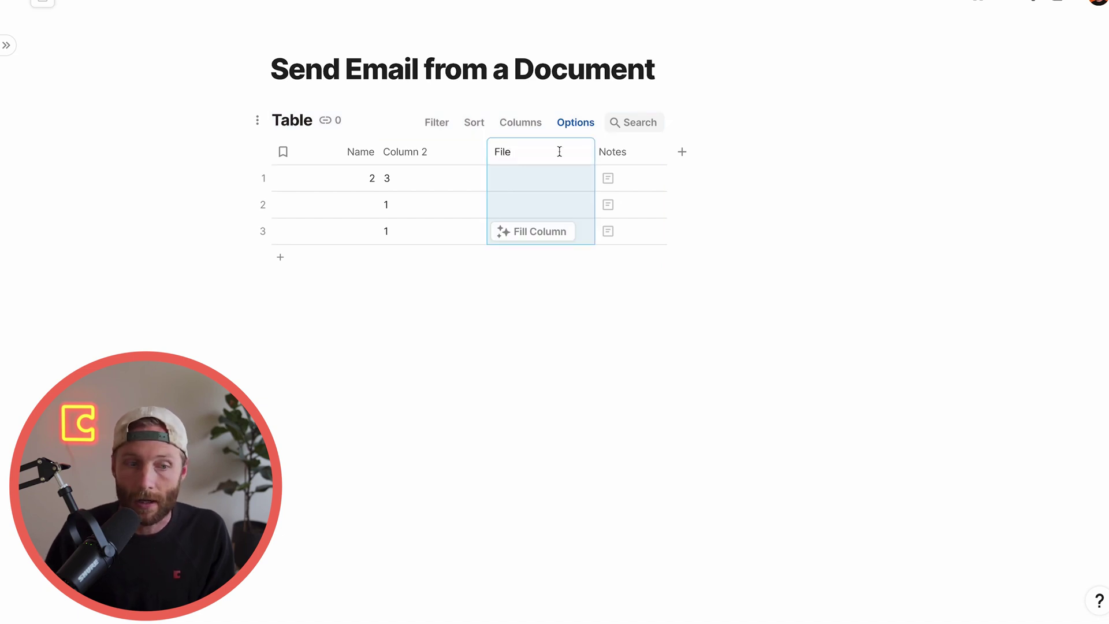
click(532, 202)
click(622, 152)
key(Delete)
Set the File column's type to Images & Files > File
click(572, 152)
mouse_move(609, 179)
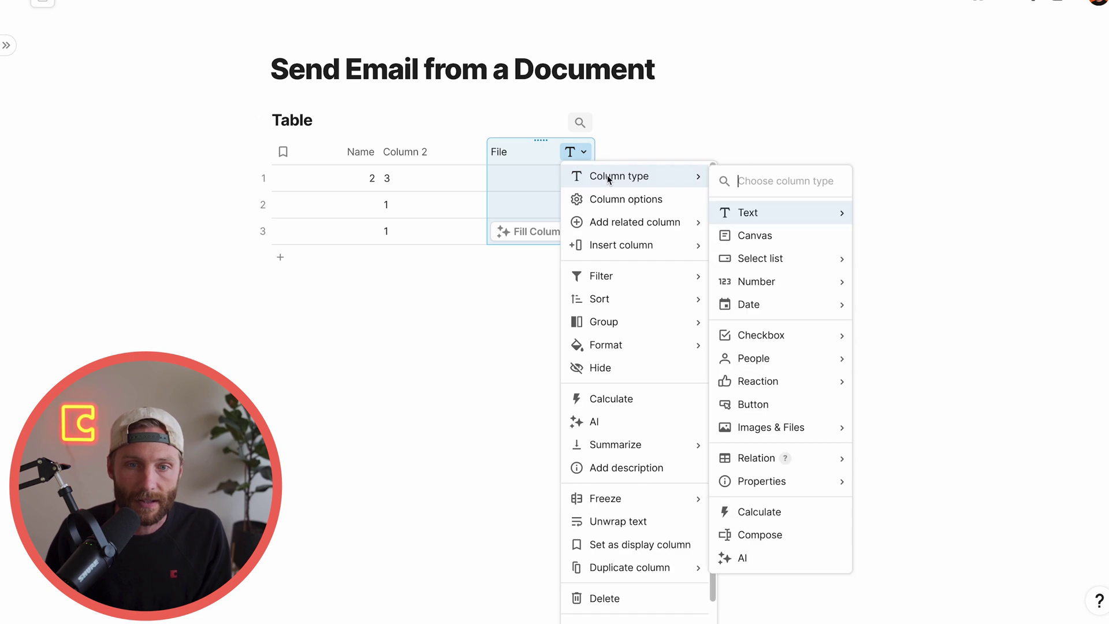
mouse_move(790, 436)
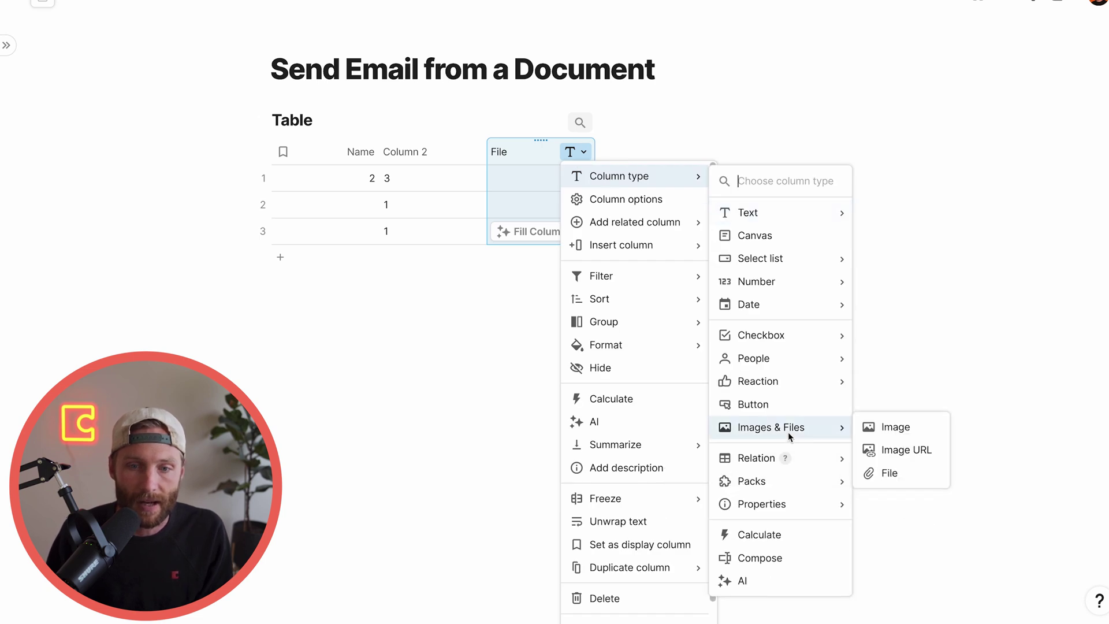
click(886, 474)
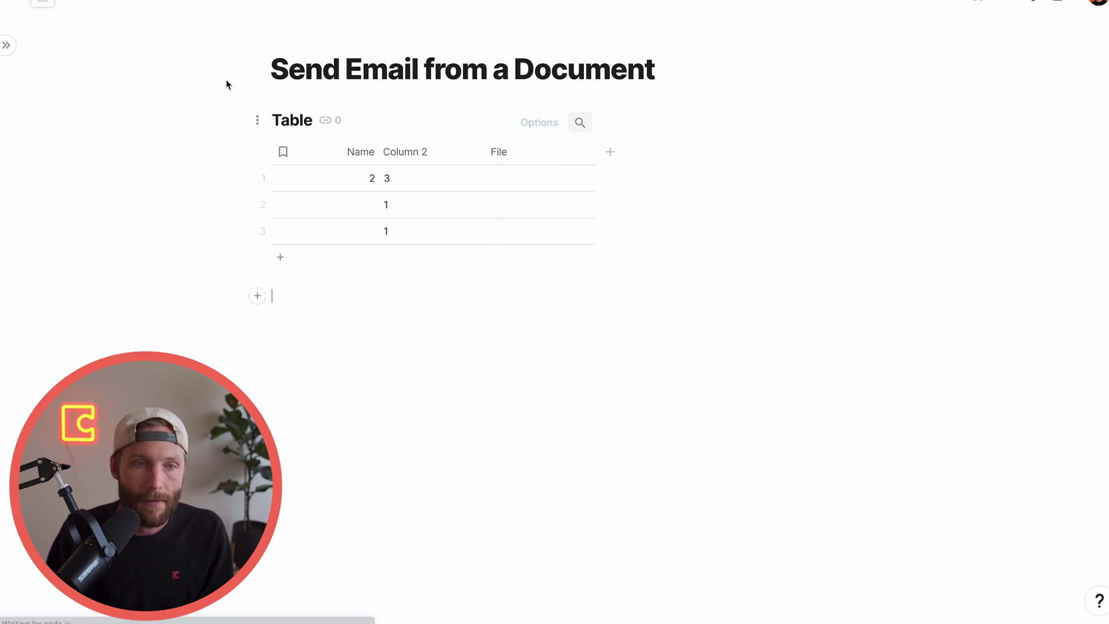
Export the Coda page to PDF via Print & PDF
click(225, 2)
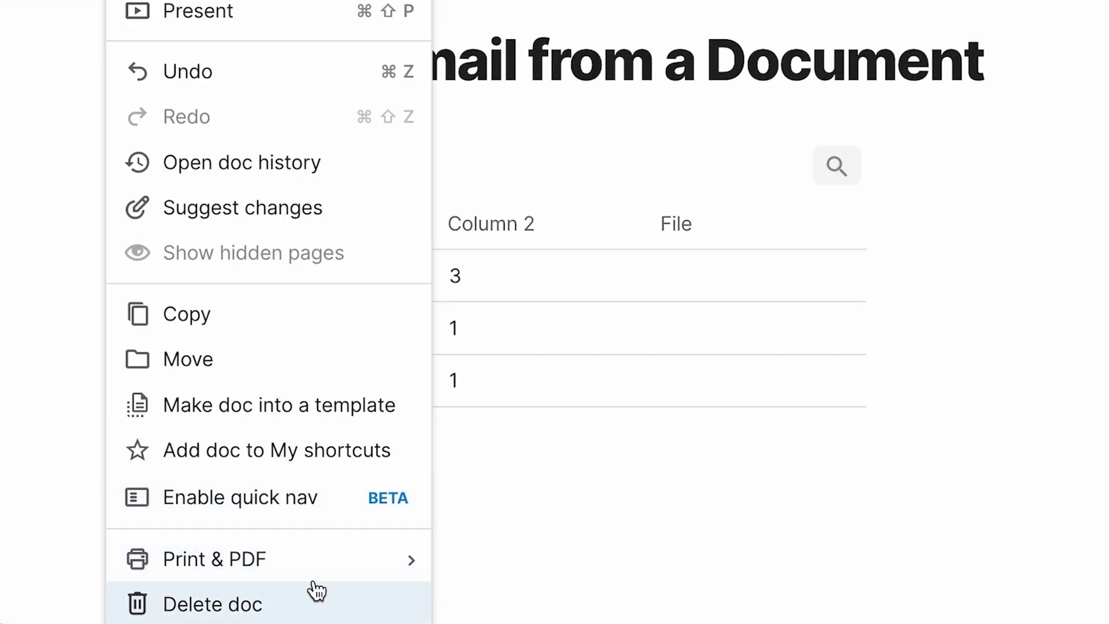
click(549, 604)
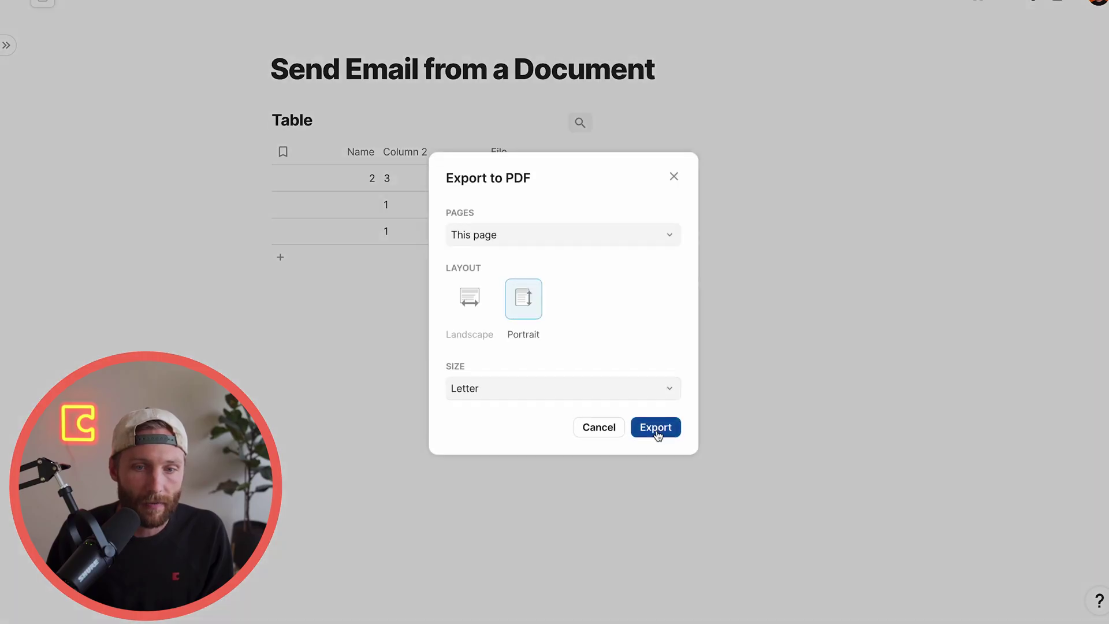
click(656, 427)
Add a 'Hosted File of this PDF' column and drop the exported PDF into row 1's File cell
click(618, 157)
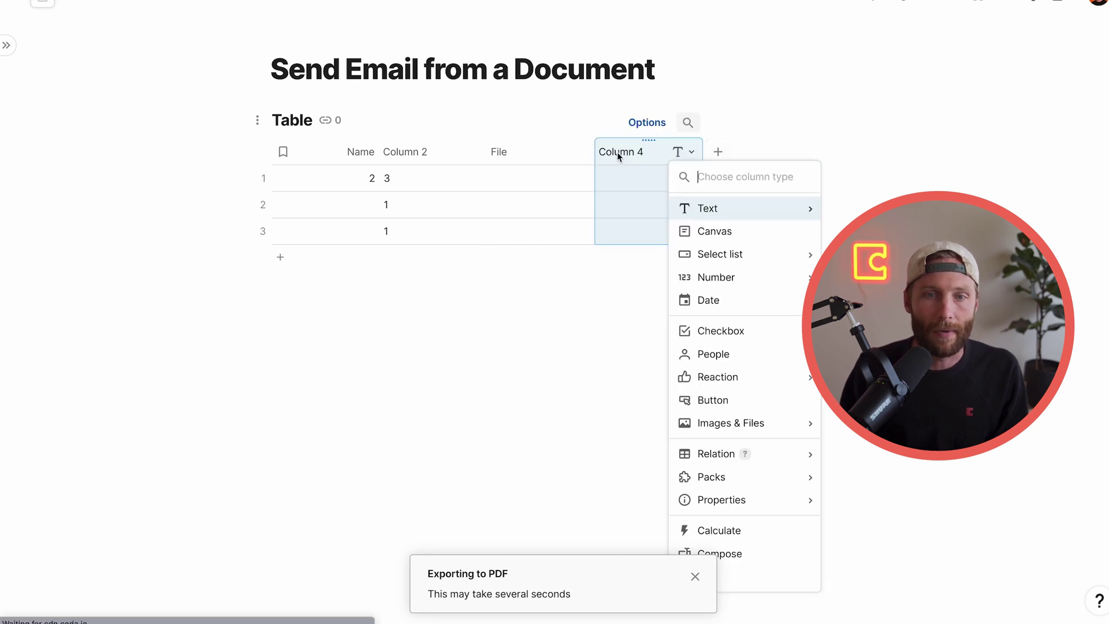
click(618, 152)
text(Hosted Fil)
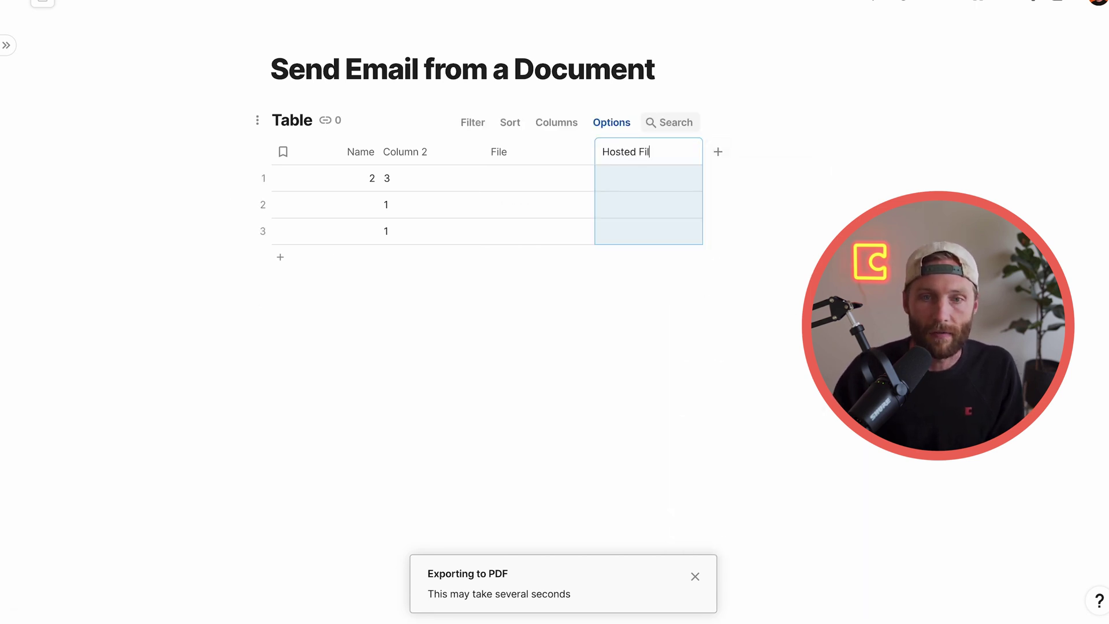
text(e of this PDF)
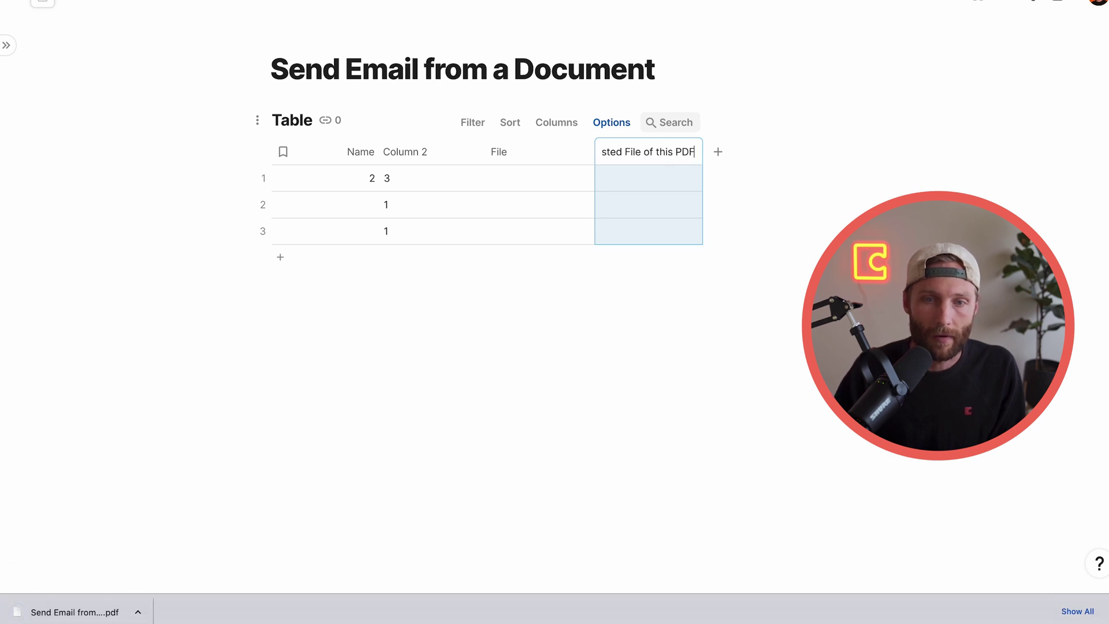
click(535, 185)
drag(75, 612, 610, 196)
drag(525, 185, 524, 185)
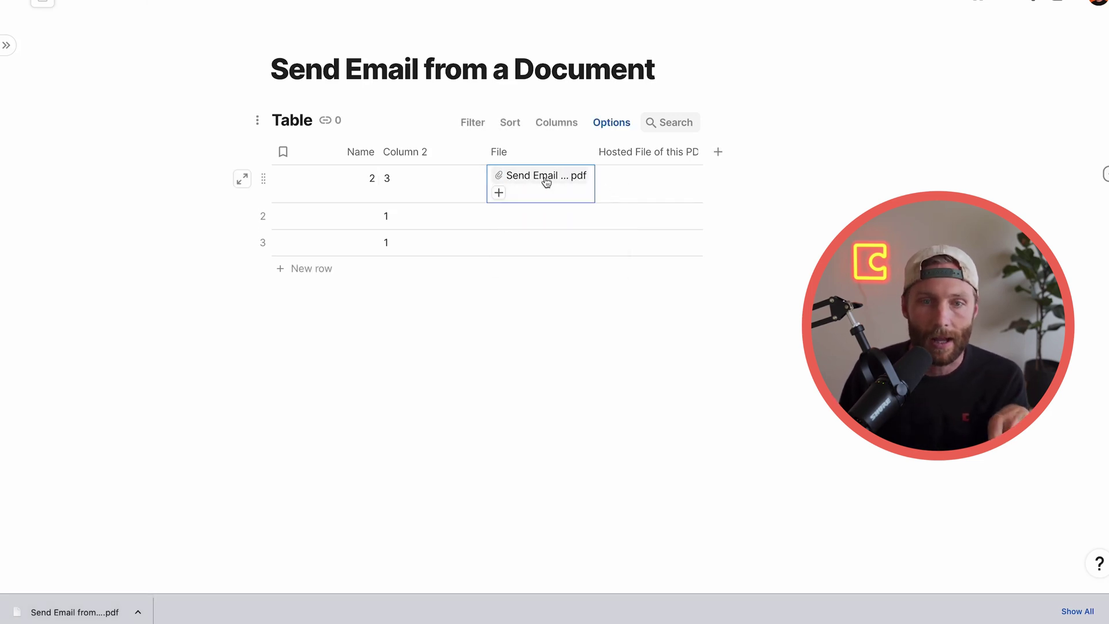
Calculate the Hosted File of this PDF column with File.First()._merge().ParseJSON("publicUrl")
click(544, 179)
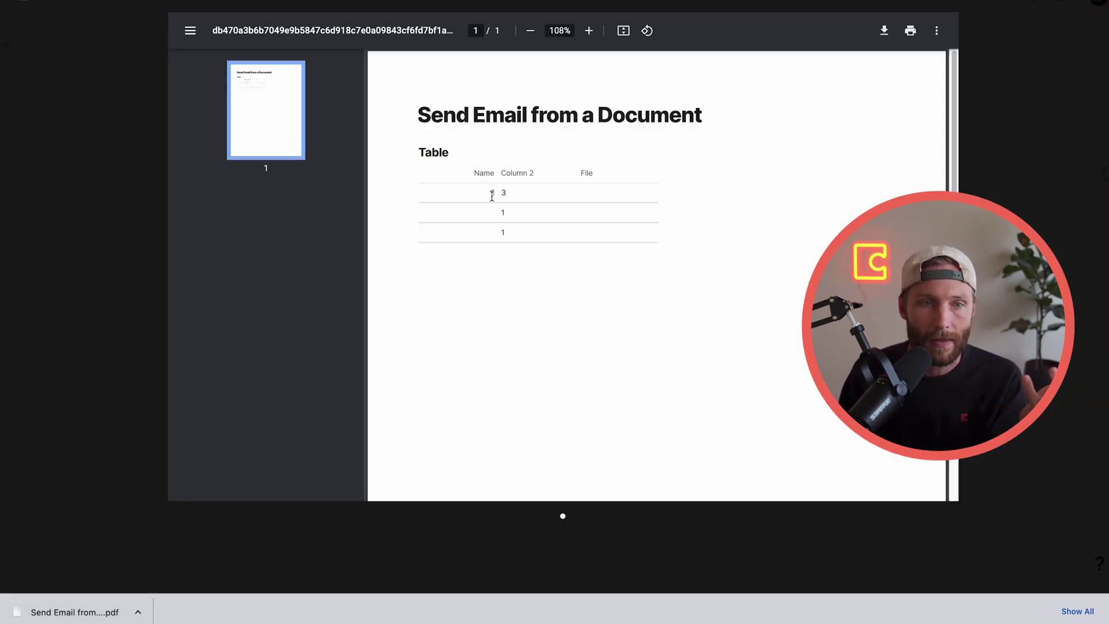
click(127, 223)
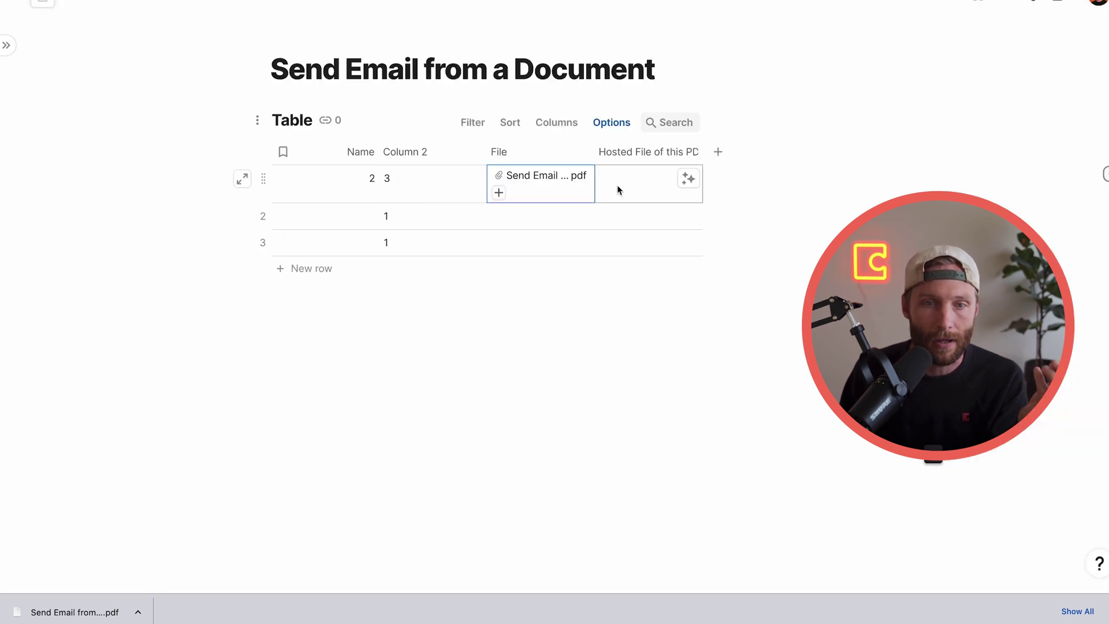
click(618, 154)
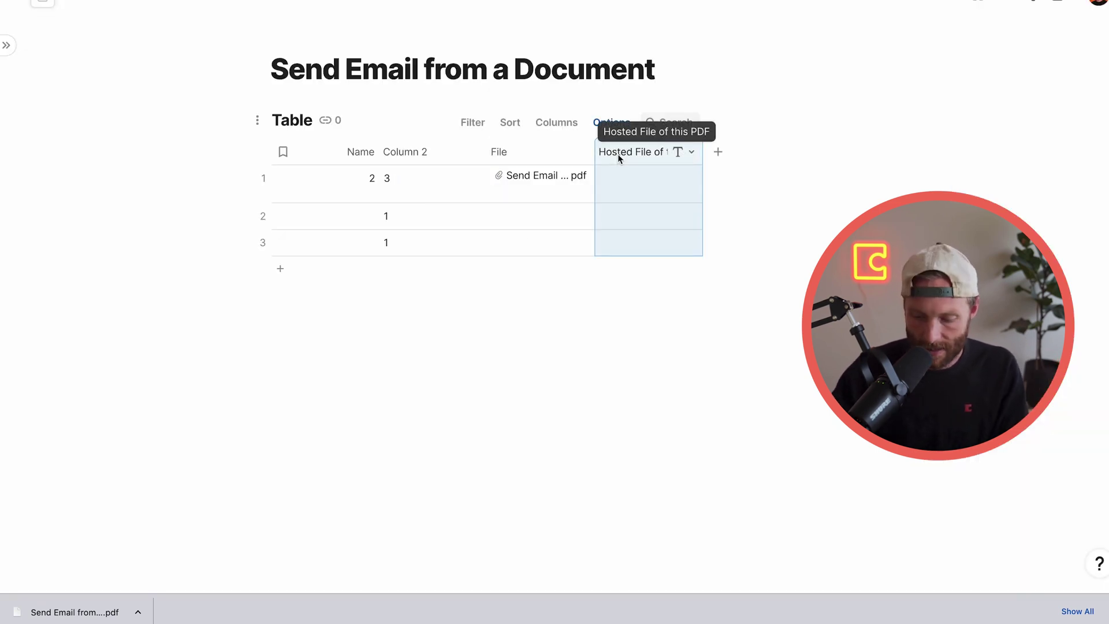
click(618, 154)
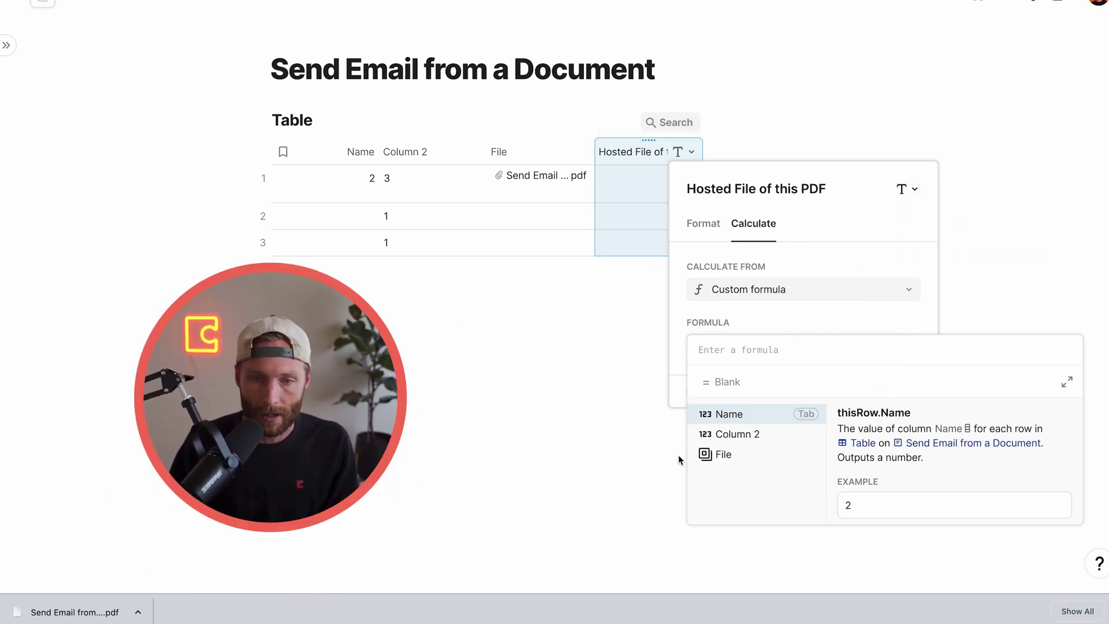
click(731, 448)
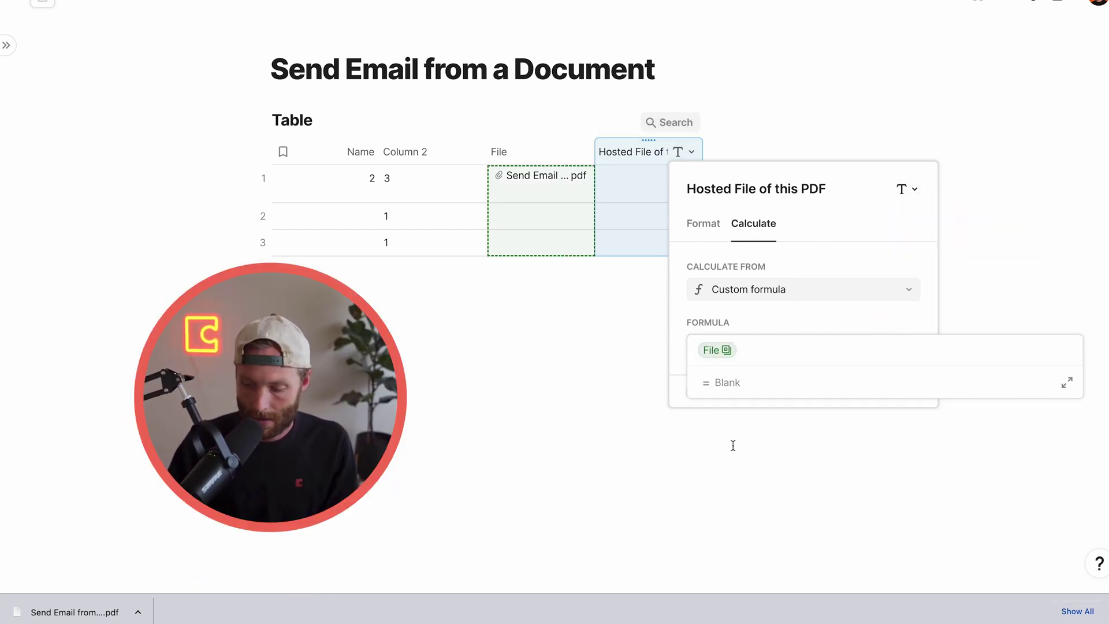
text(.First())
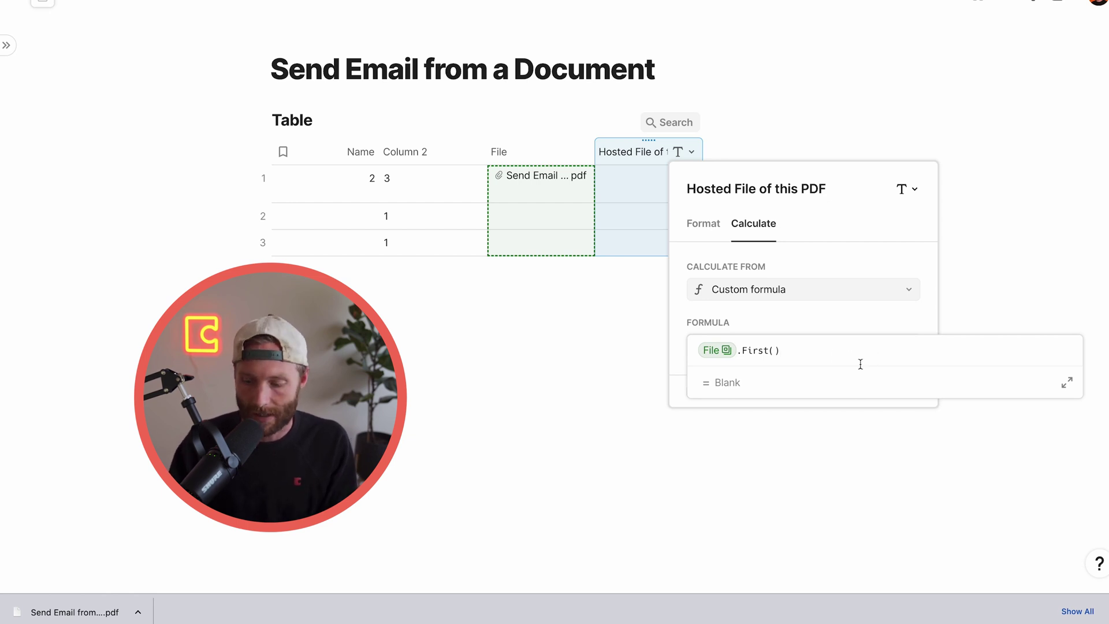
text(._merge)
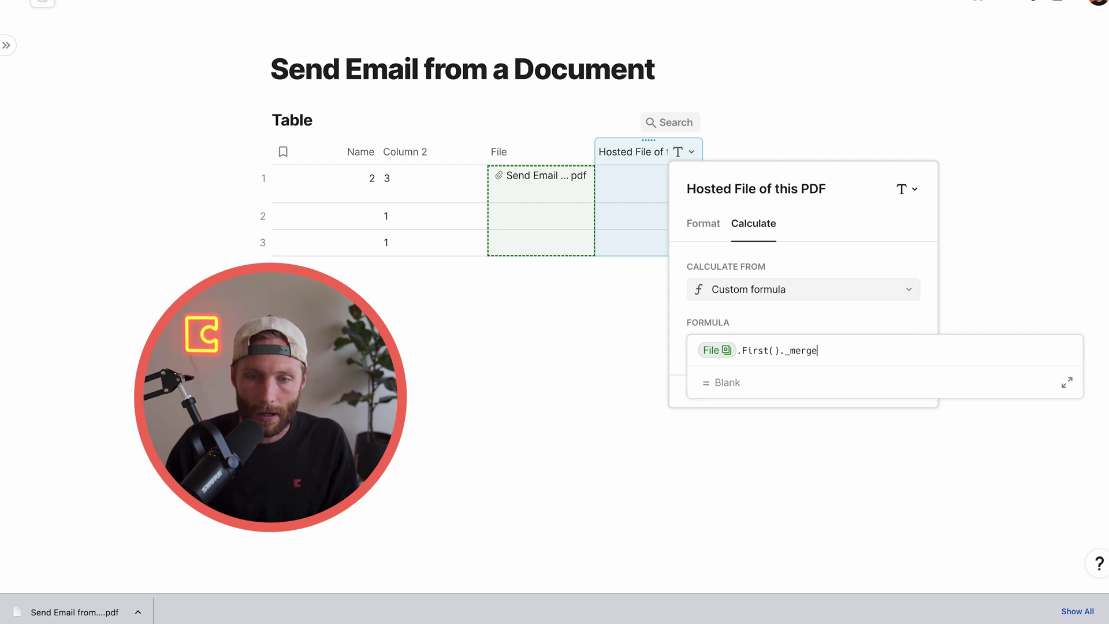
text(())
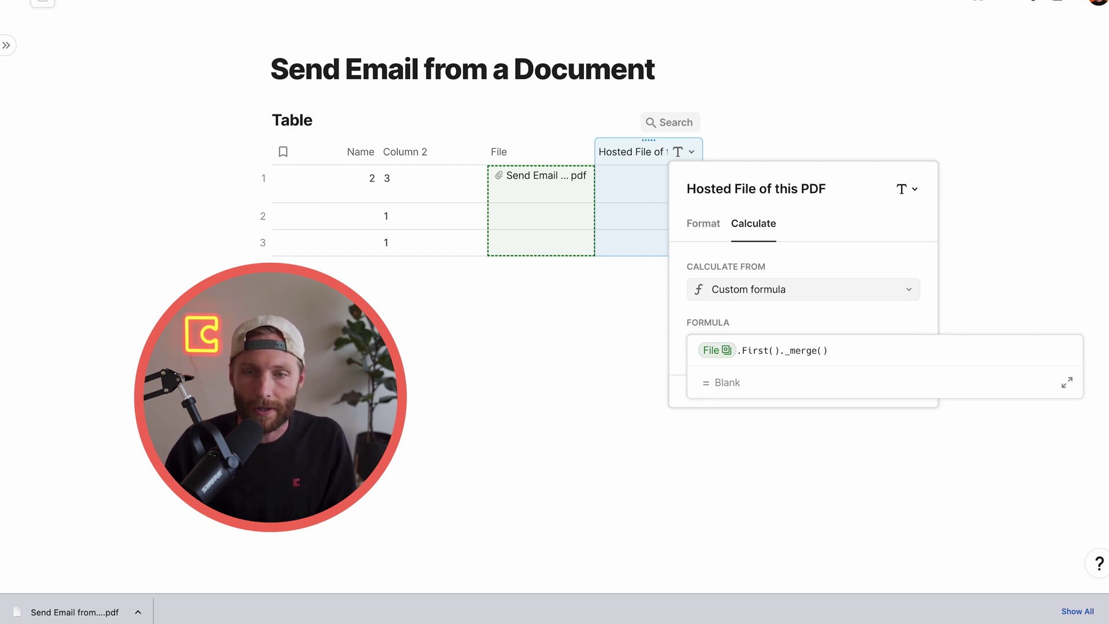
text(.par)
key(Down)
key(Tab)
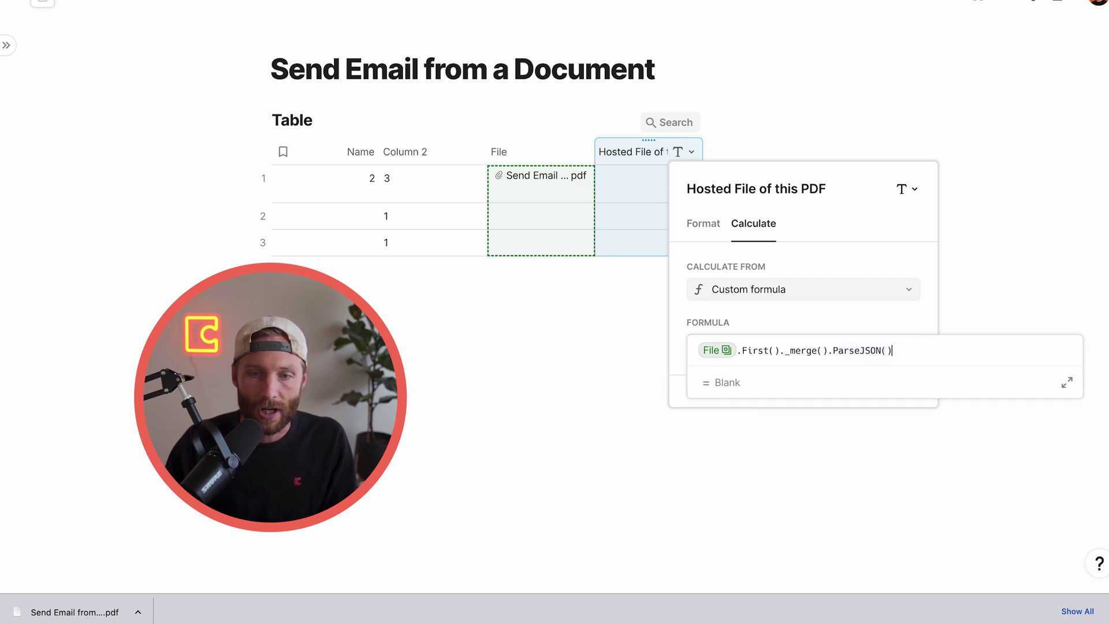
text("publicUrl)
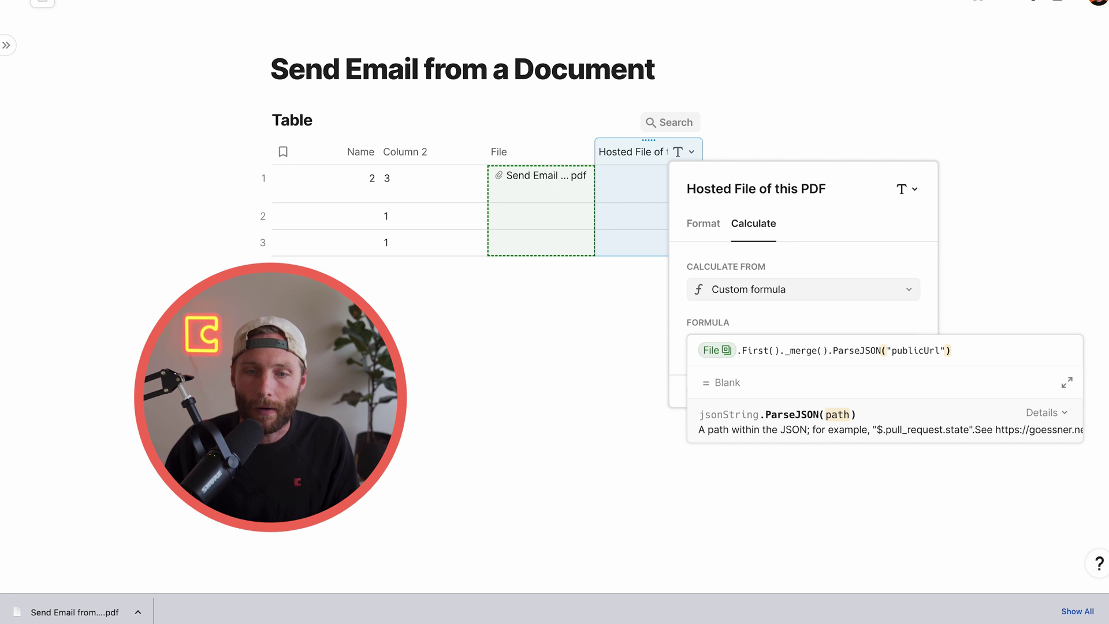
key(Return)
click(595, 345)
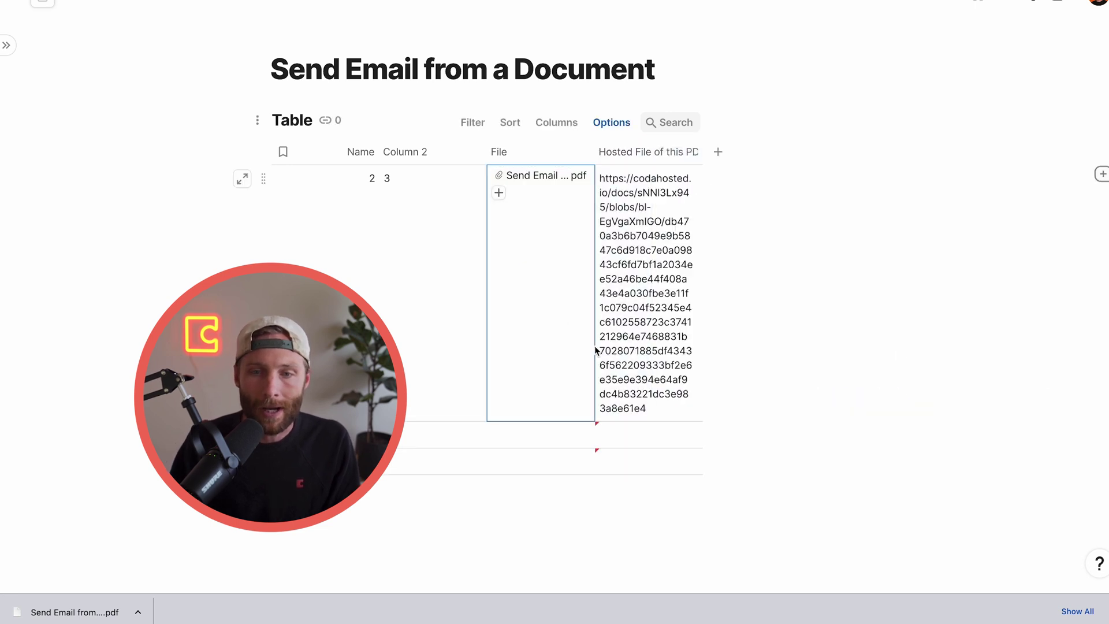
Widen the Hosted File of this PDF column so the full codahosted URL is readable
drag(703, 152, 884, 172)
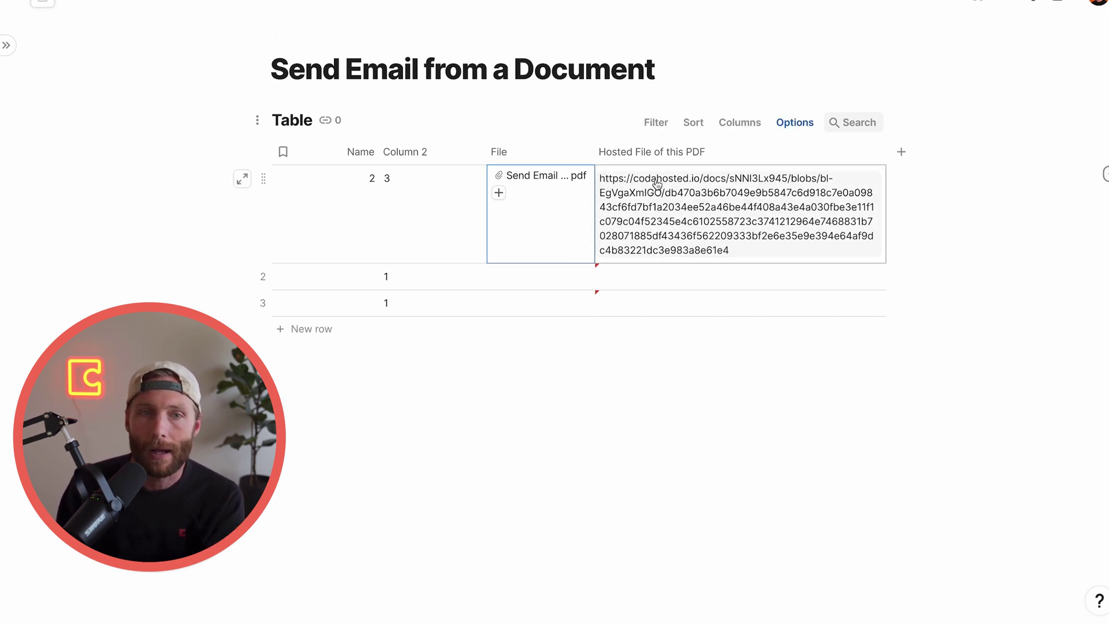
Search the Packs for 'image' and add the ImageURL pack to the doc
click(1033, 3)
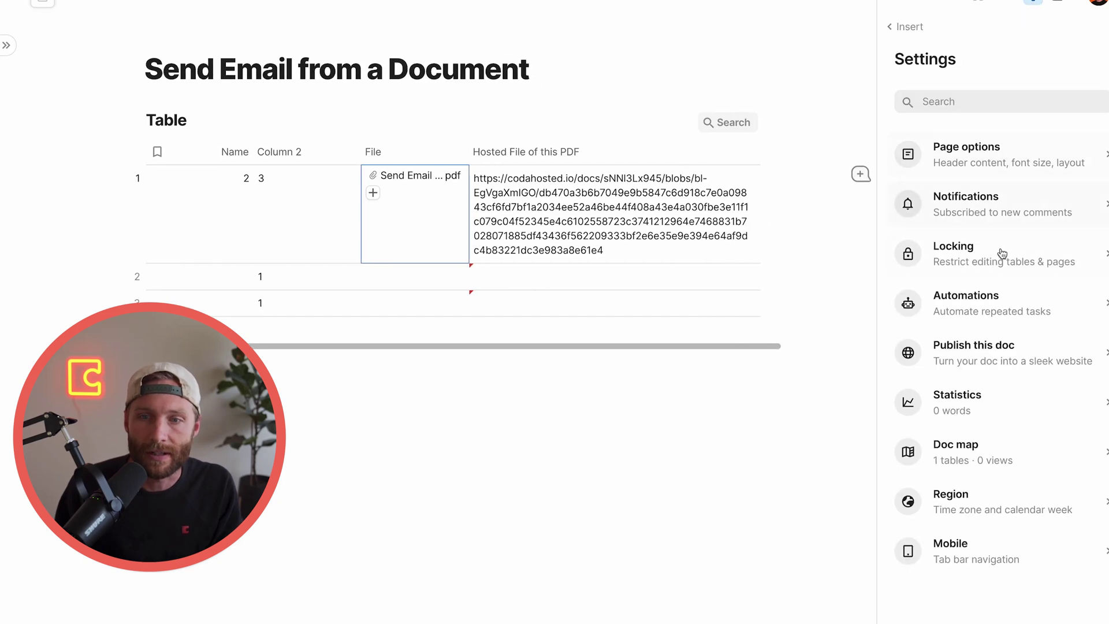
click(994, 3)
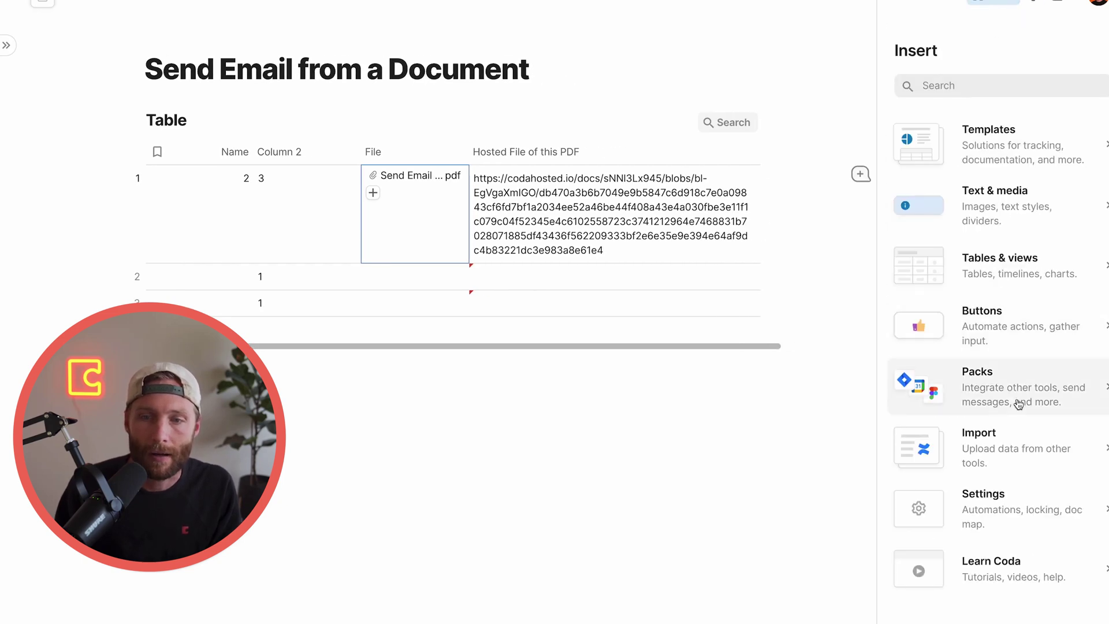
click(1019, 405)
click(1006, 133)
text(image)
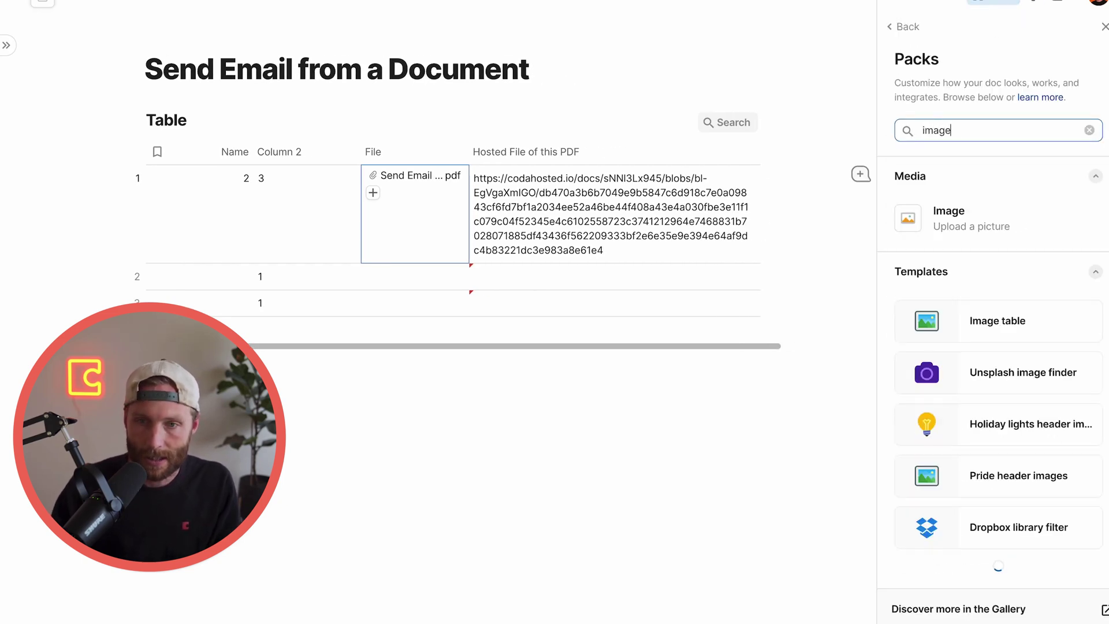
click(941, 432)
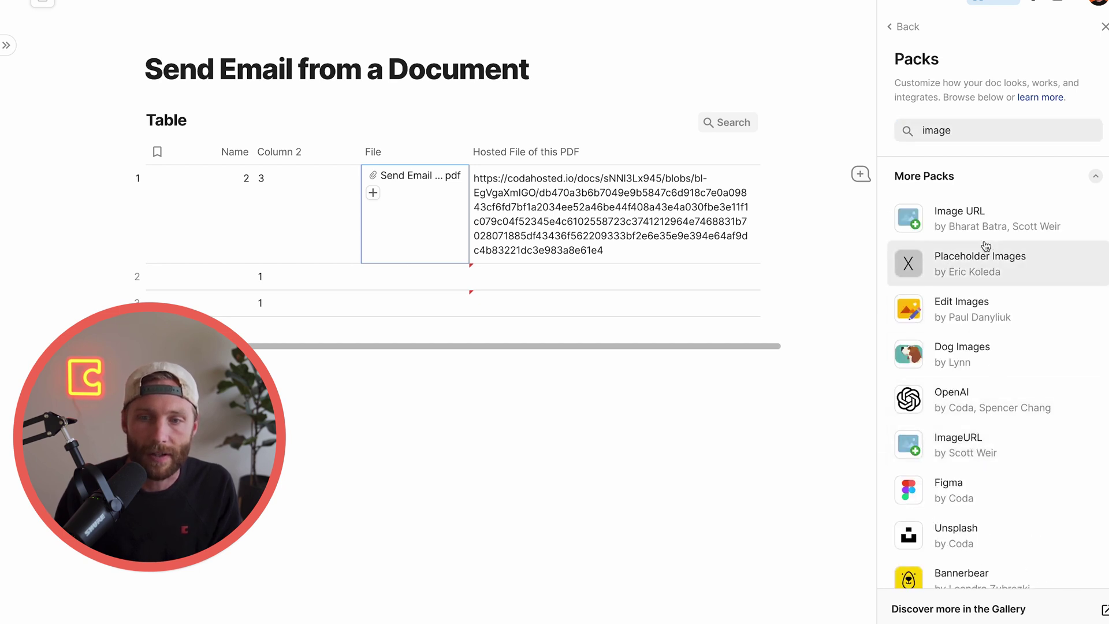
click(1007, 459)
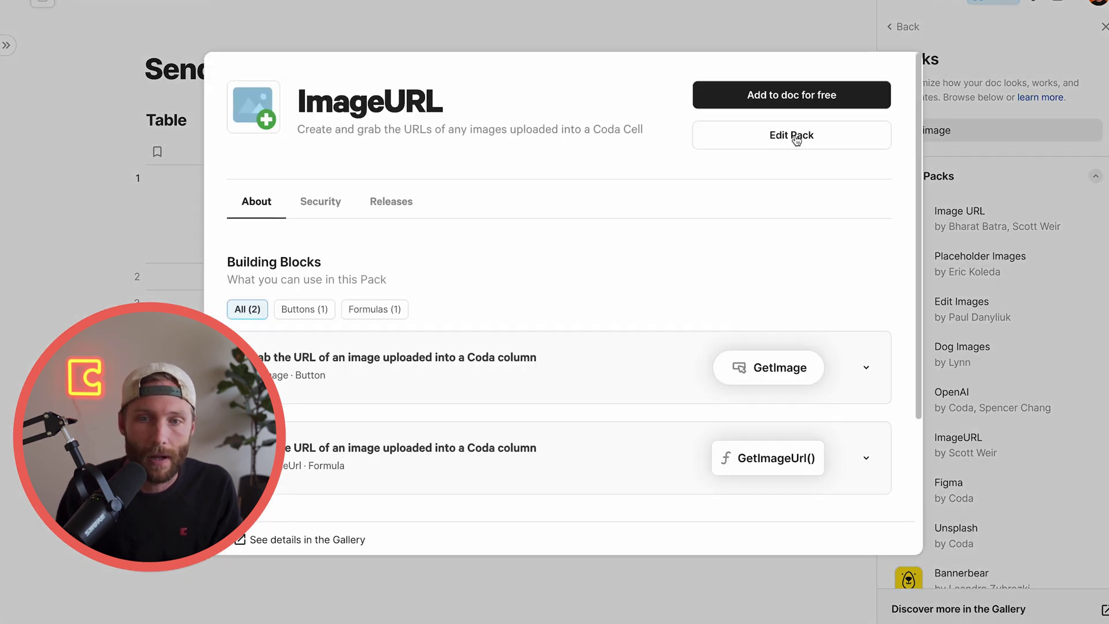
click(803, 104)
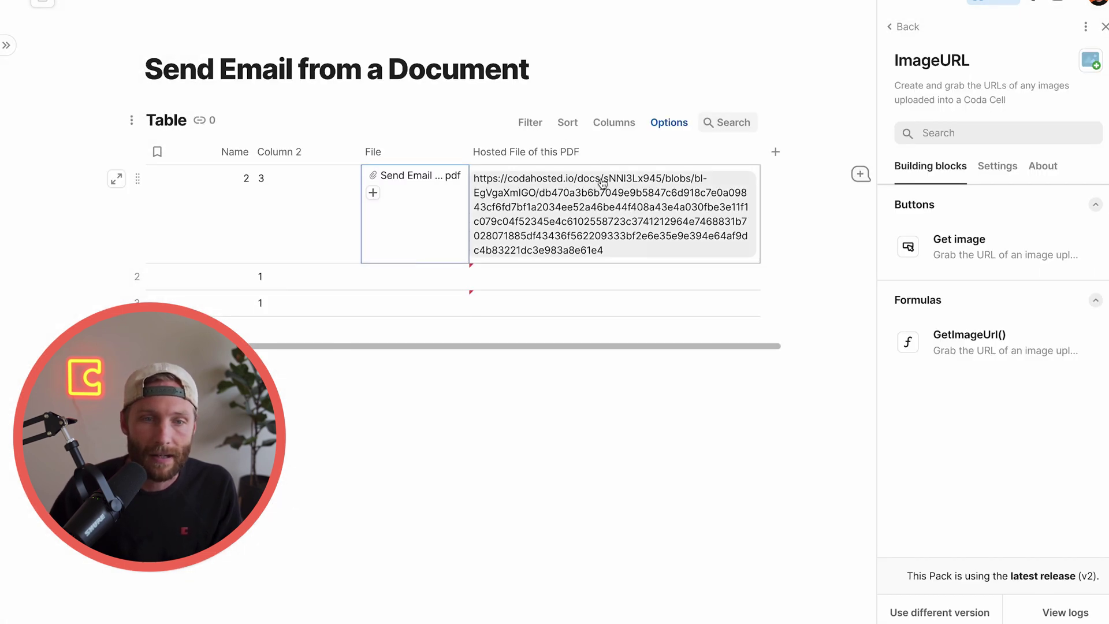
click(589, 153)
Replace the Hosted File column's formula with File.First().GetImageUrl()
click(571, 166)
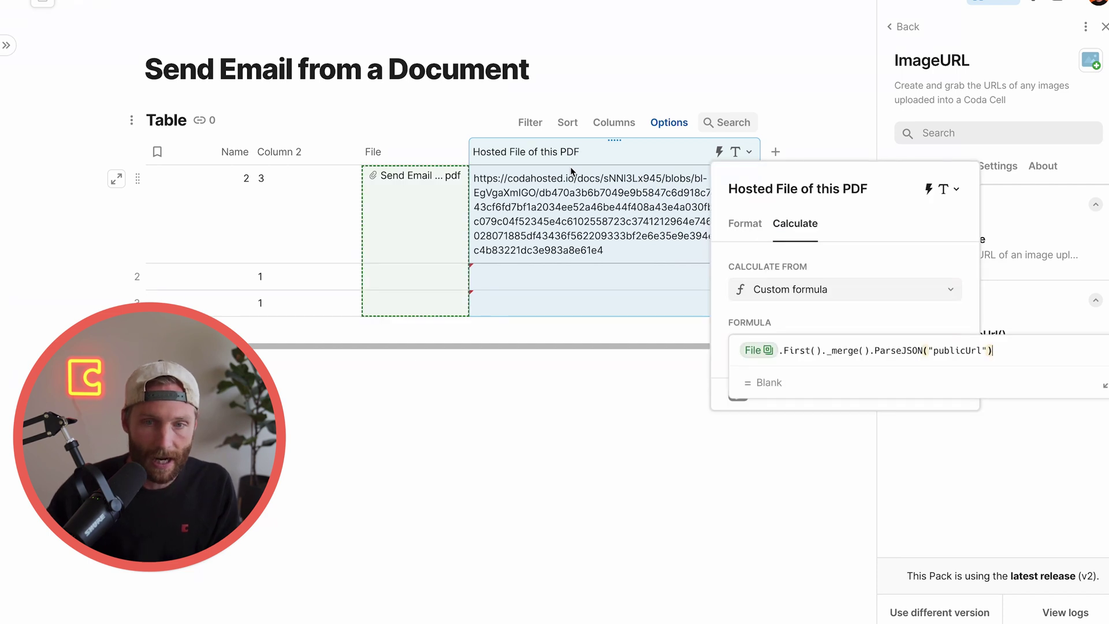
key(ctrl+a)
text(File.filter())
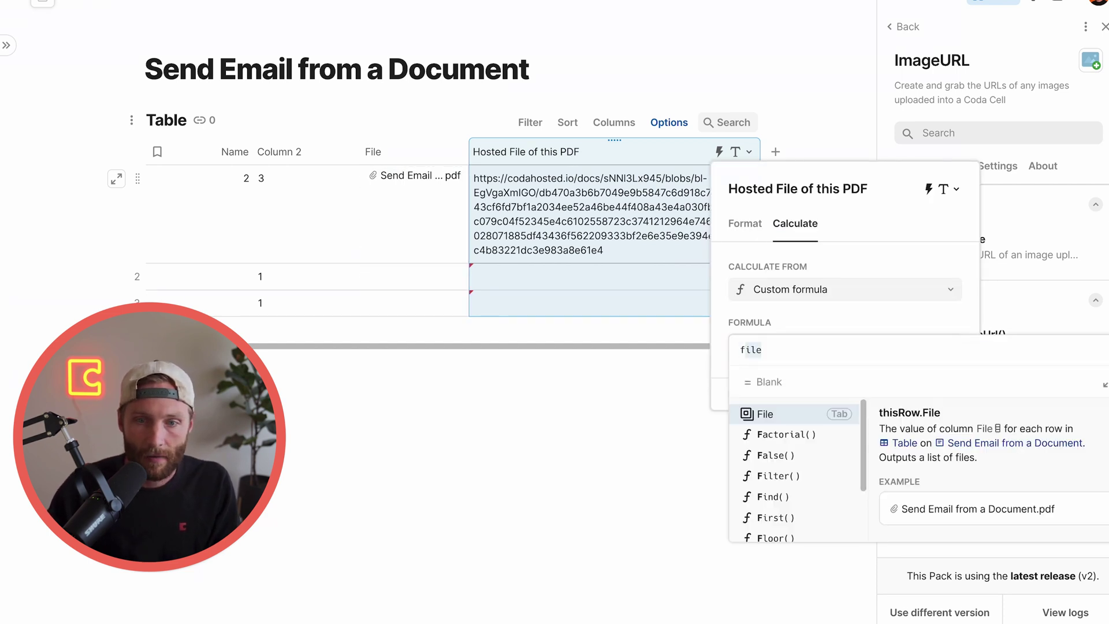
key(Tab)
text(.ge)
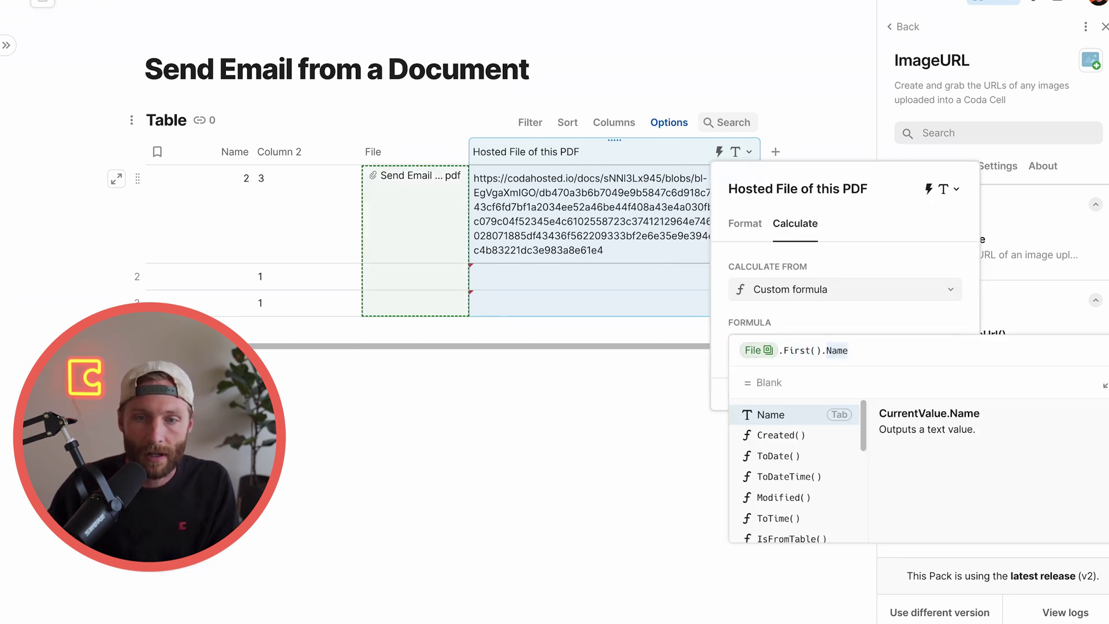
key(Tab)
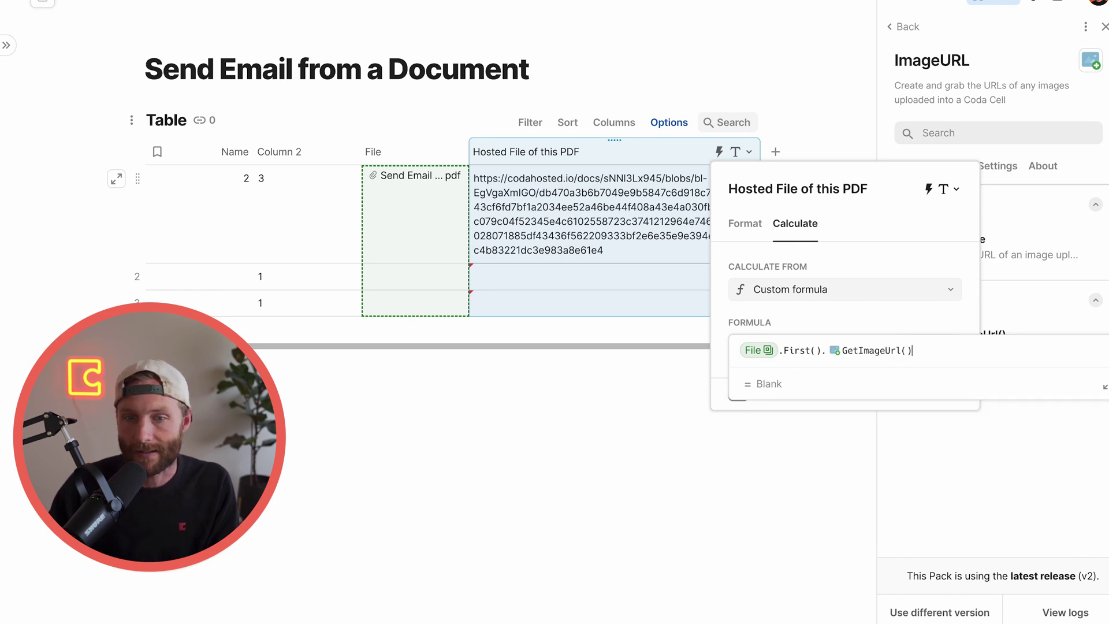
key(Return)
click(466, 169)
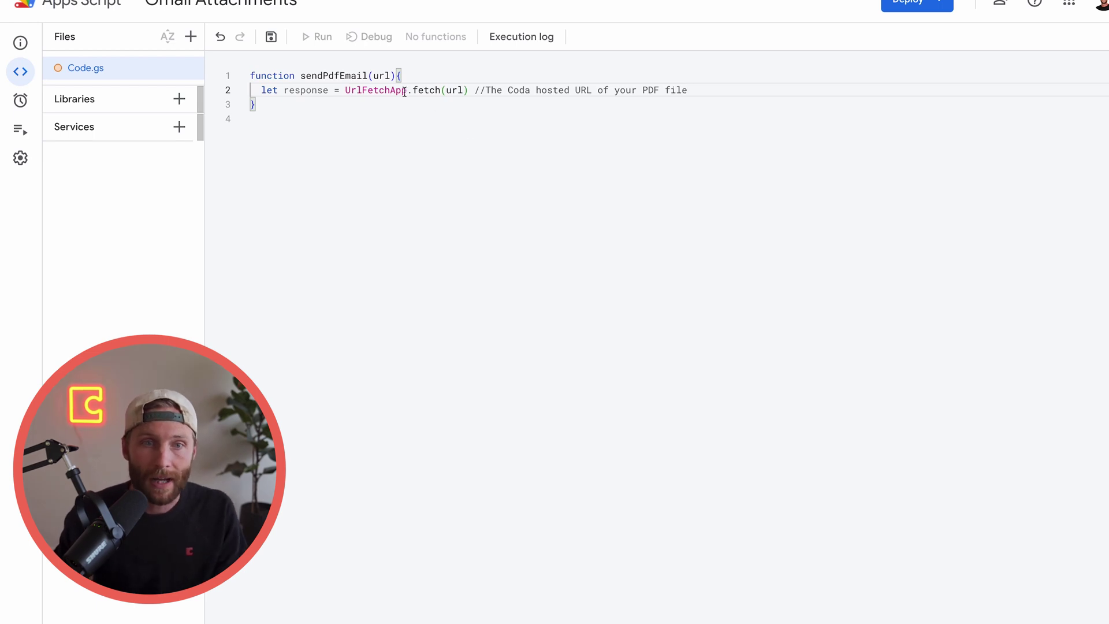
Extend sendPdfEmail's parameters to url, to, subject, body and pdfName
click(390, 76)
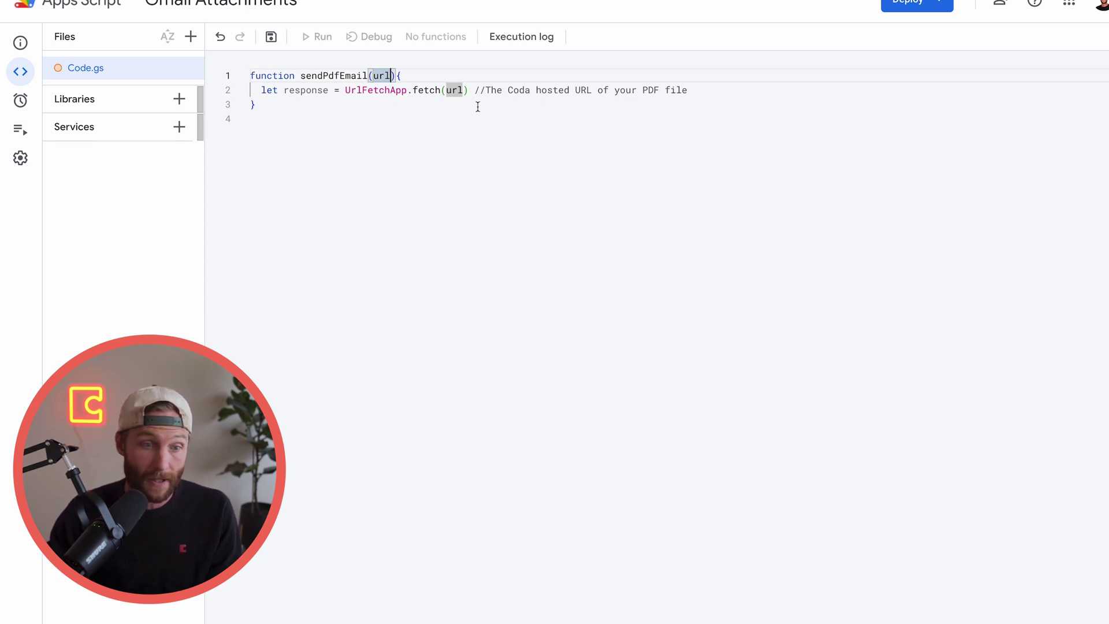
text(,to)
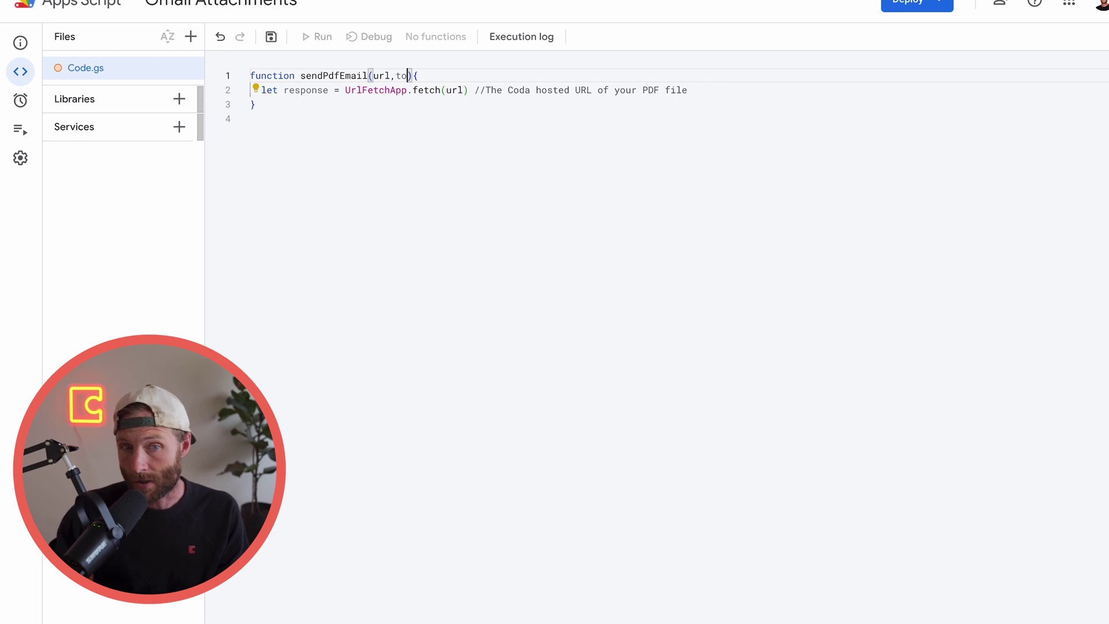
text(,subject,body,)
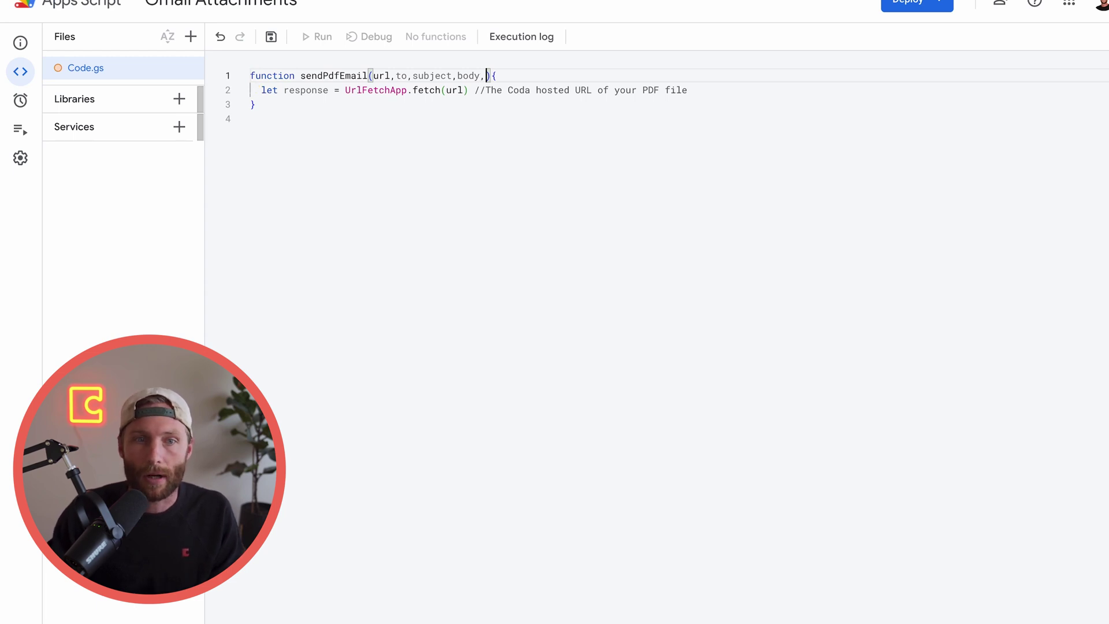
text(dfName)
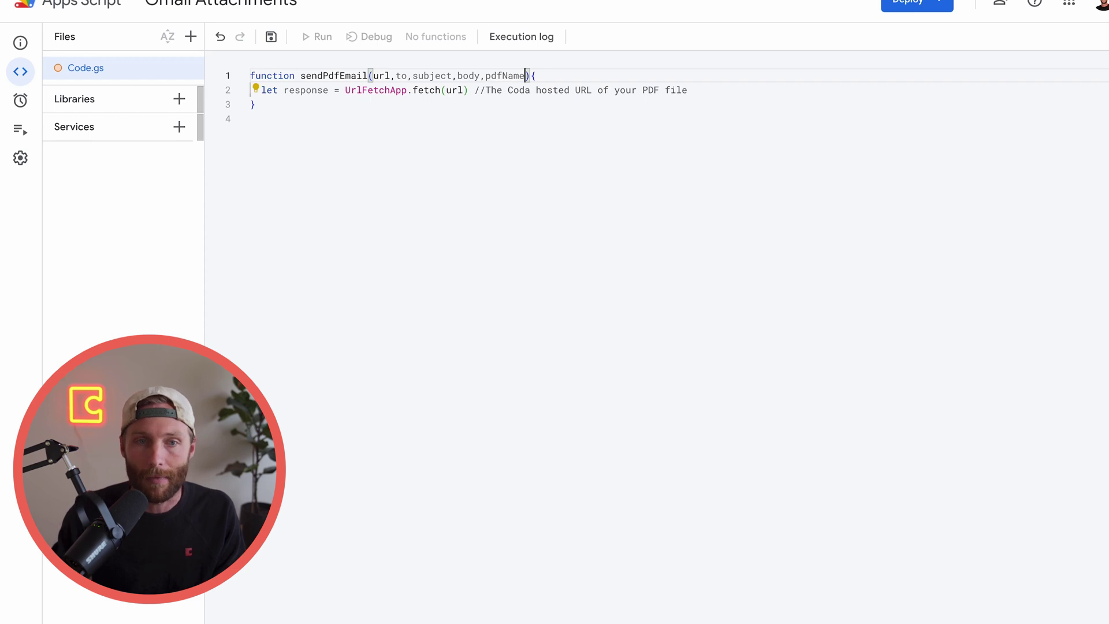
double_click(504, 76)
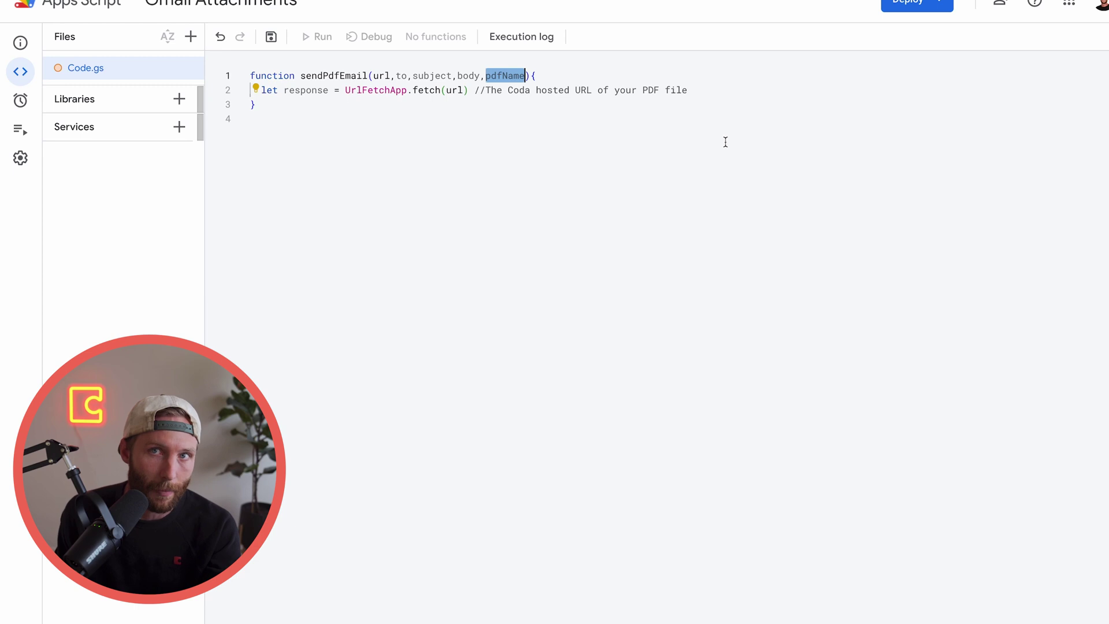
click(706, 92)
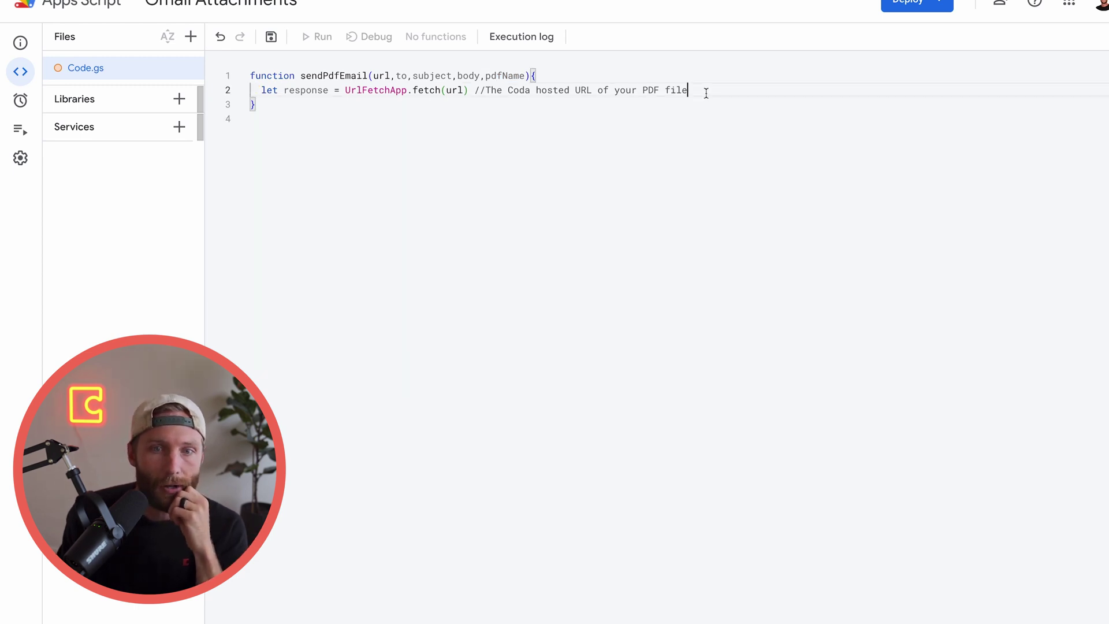
Store response.getBlob() in a new pdfBlob variable below the fetch call
double_click(456, 91)
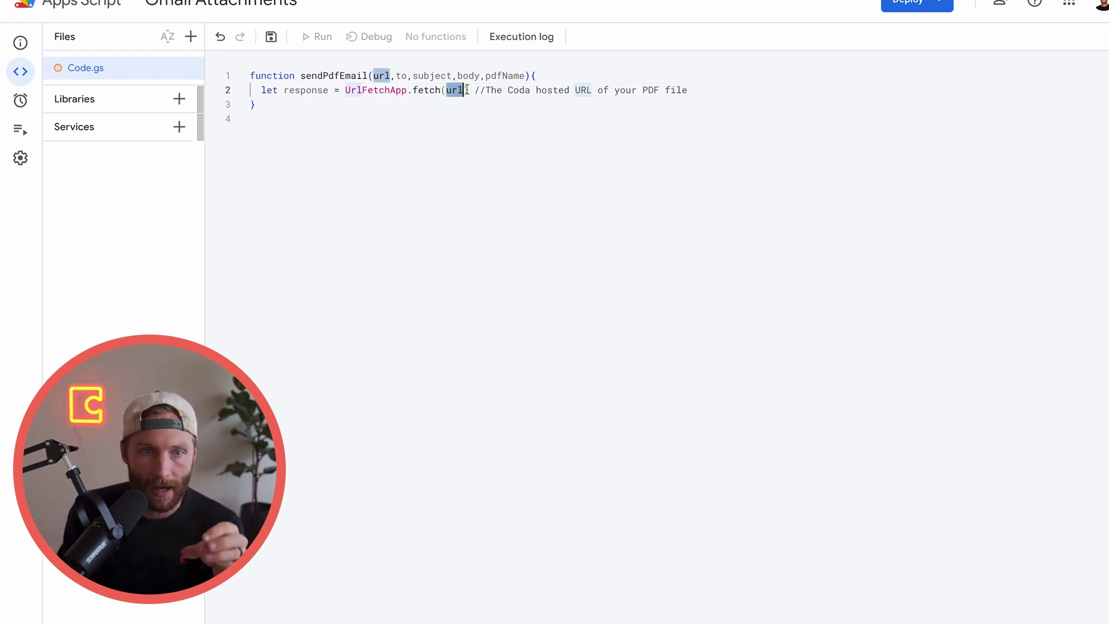
click(697, 90)
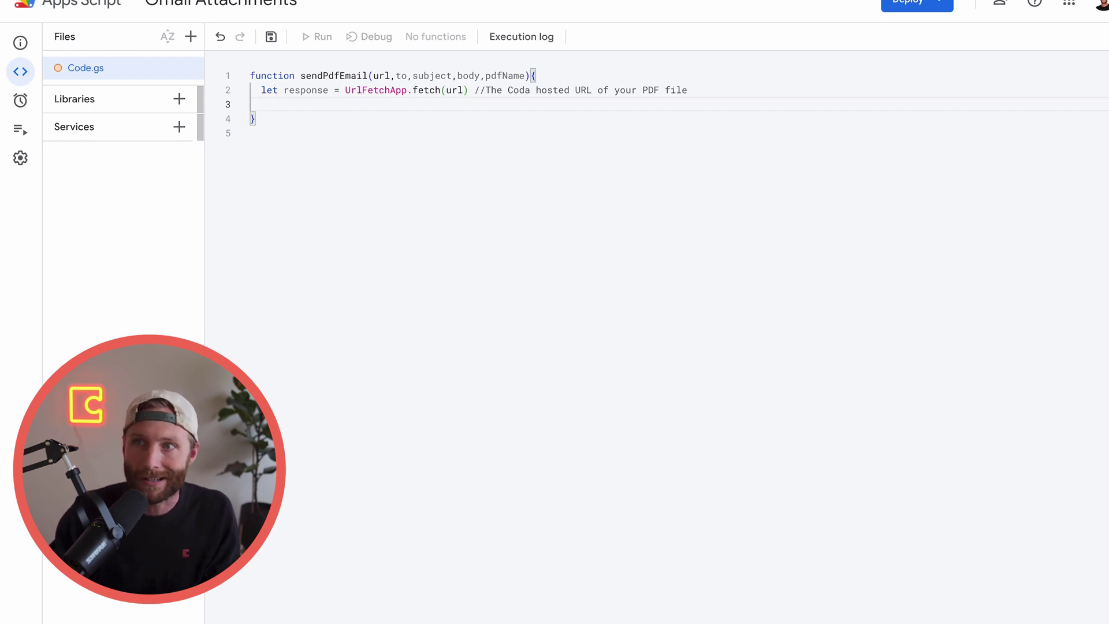
text(let pdfB)
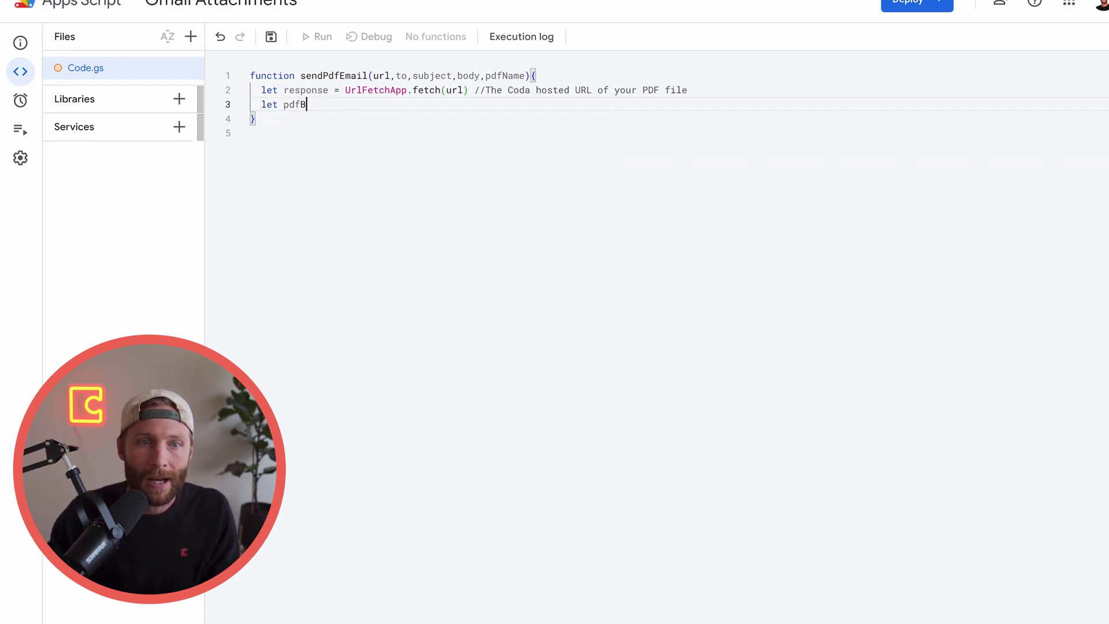
text(lob)
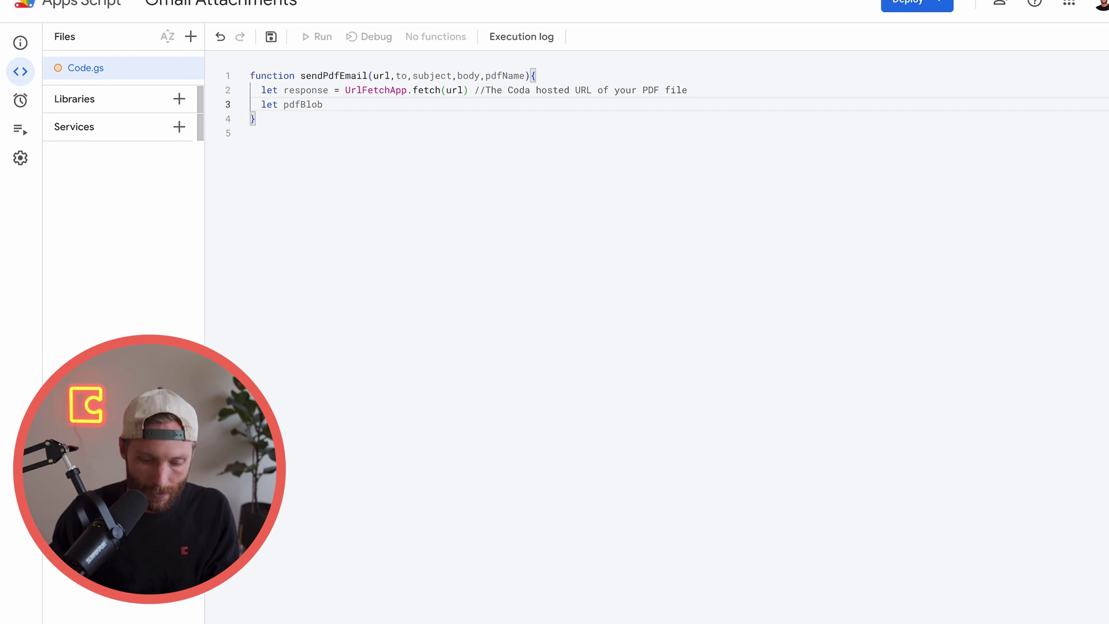
text( = respons.get)
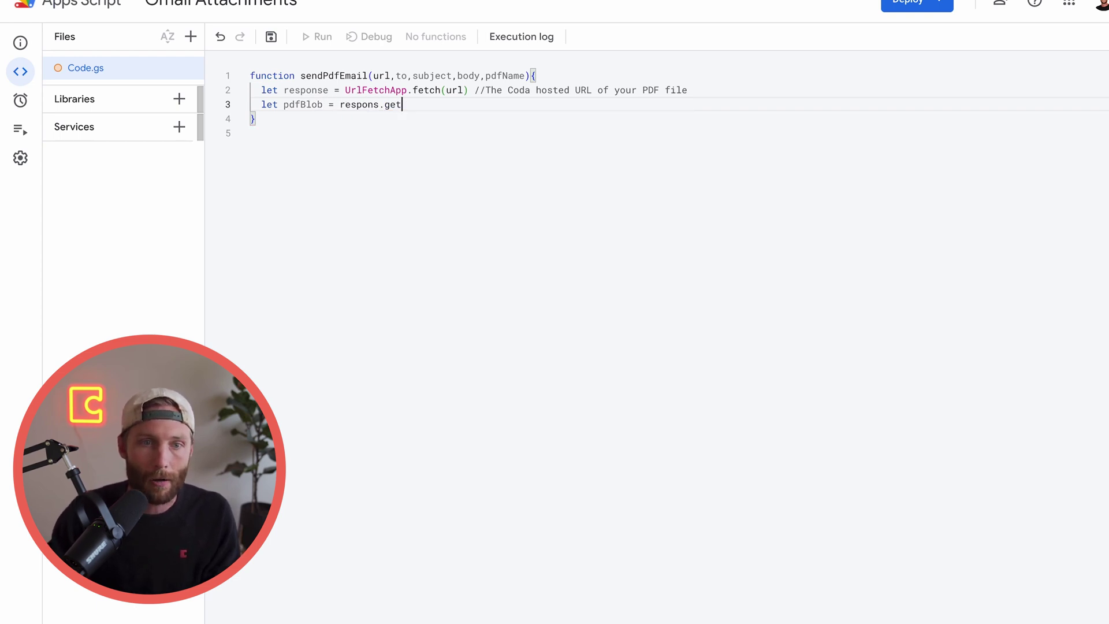
key(BackSpace)
key(BackSpace)
key(BackSpace)
key(BackSpace)
text(e.ge)
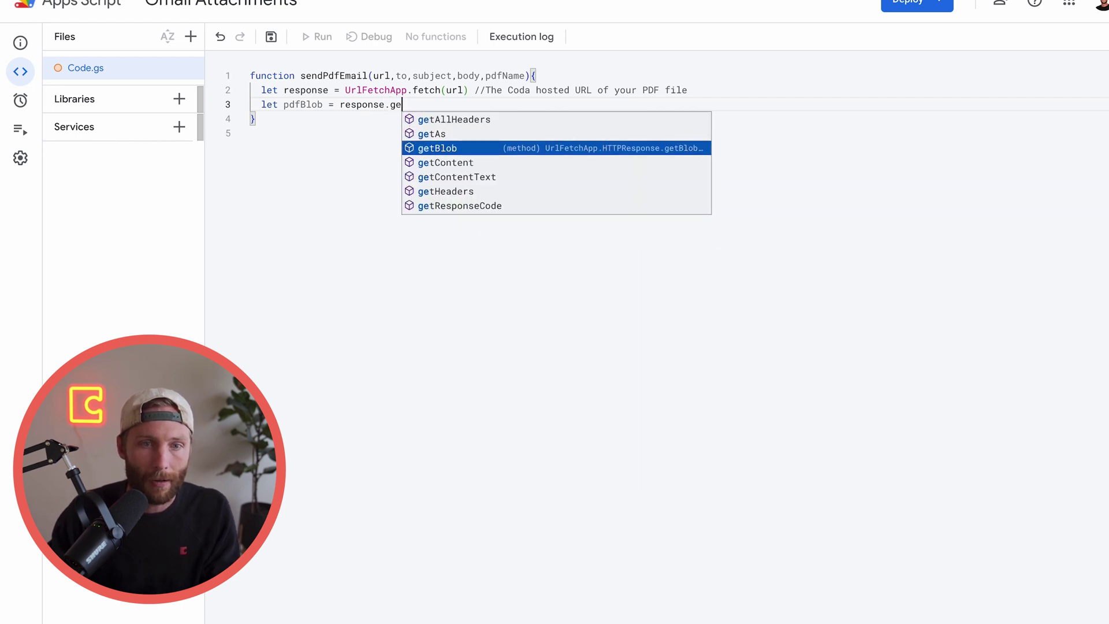
key(Tab)
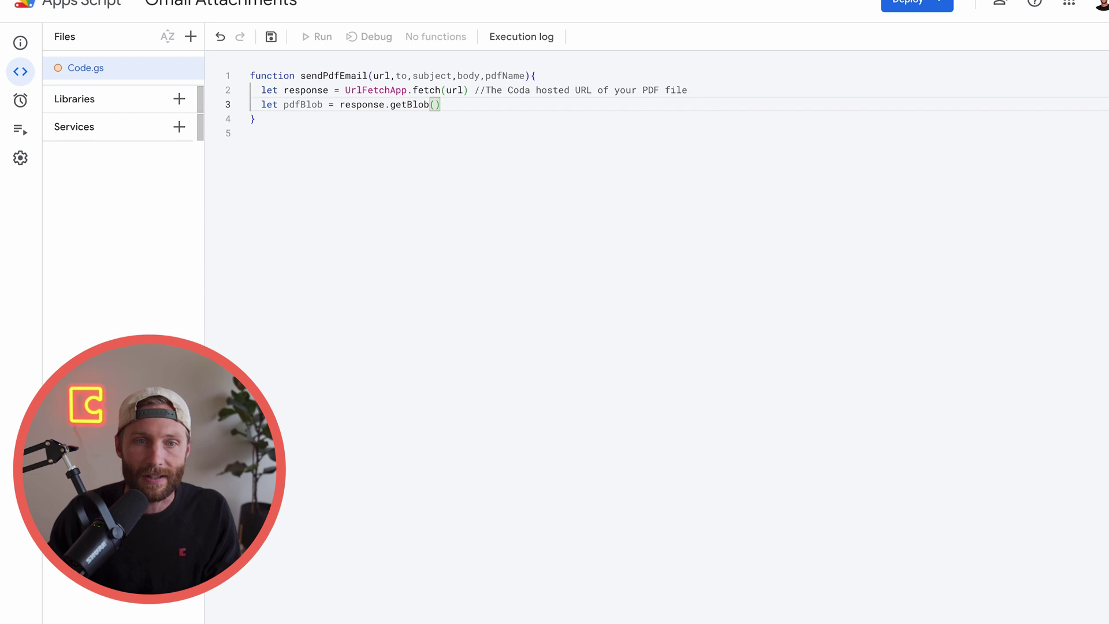
double_click(364, 105)
click(299, 89)
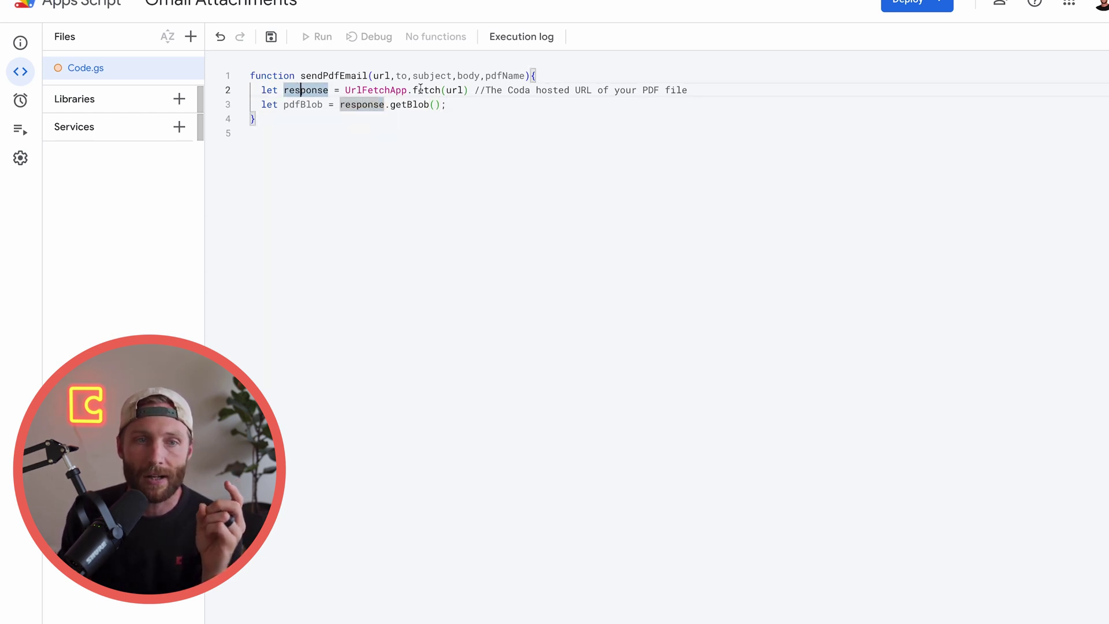
drag(463, 91, 350, 97)
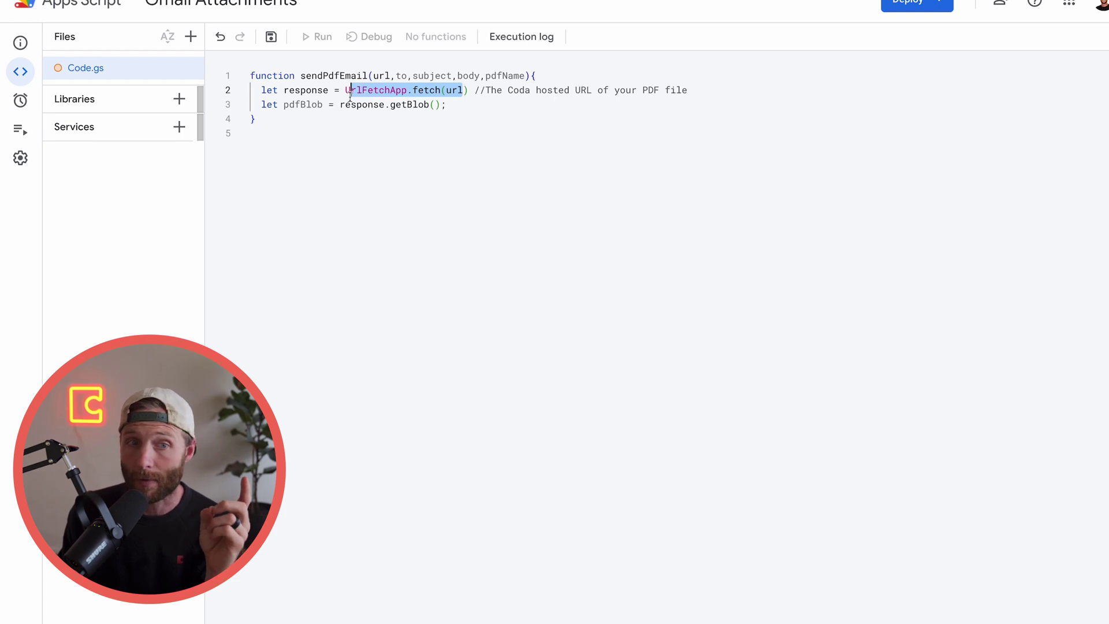
click(455, 106)
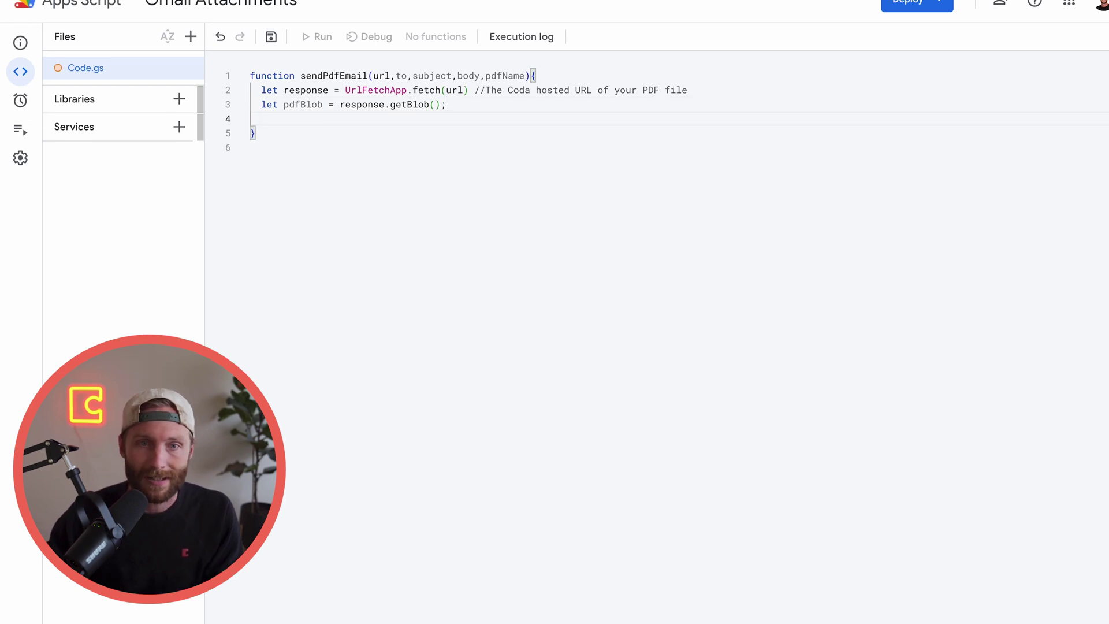
text(l)
key(BackSpace)
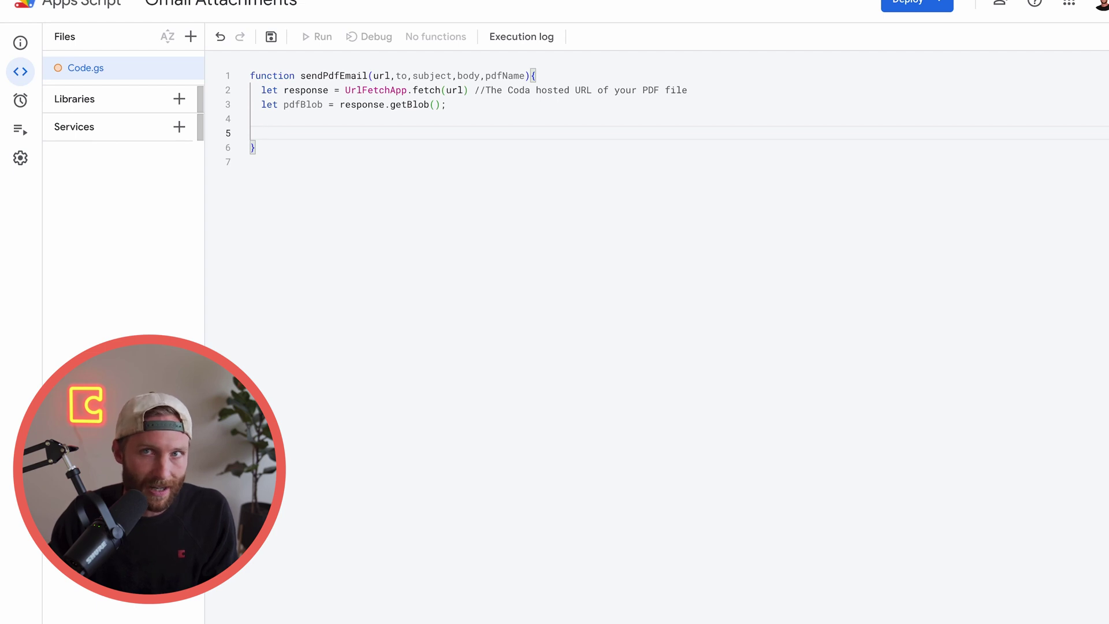
Start a MailApp.sendEmail(to, subject, body, { call on line 5
text(M)
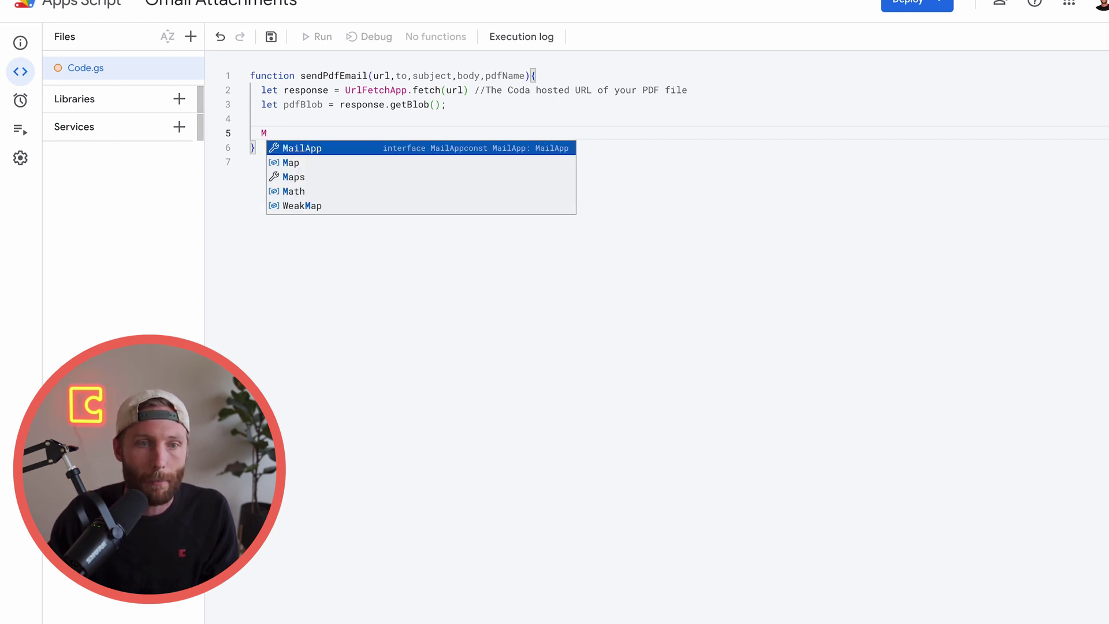
key(Return)
text(.)
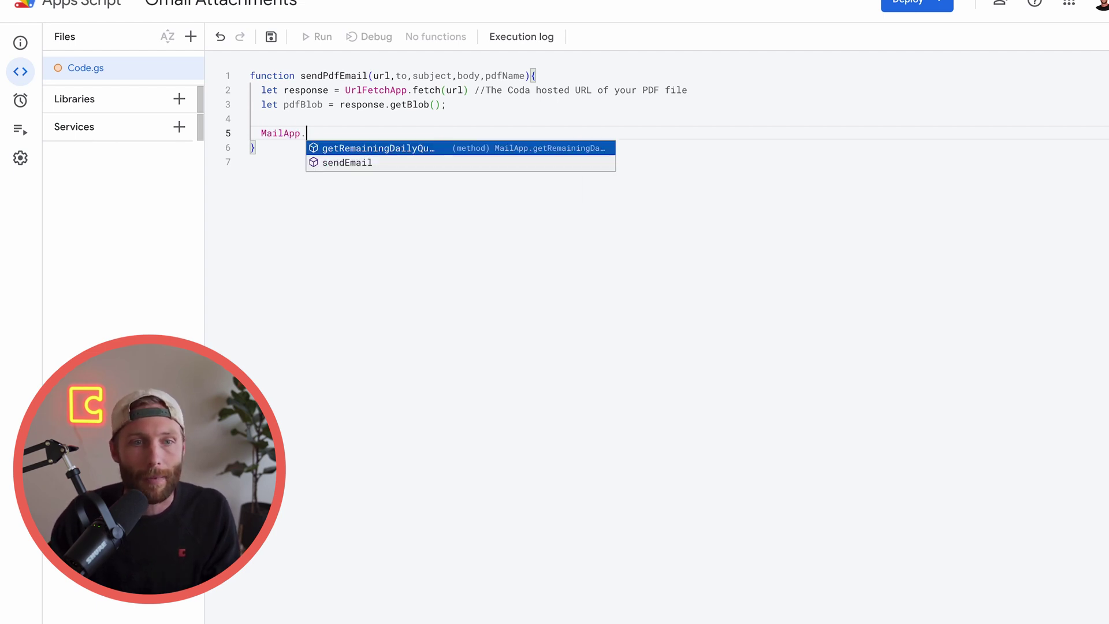
key(Down)
key(Return)
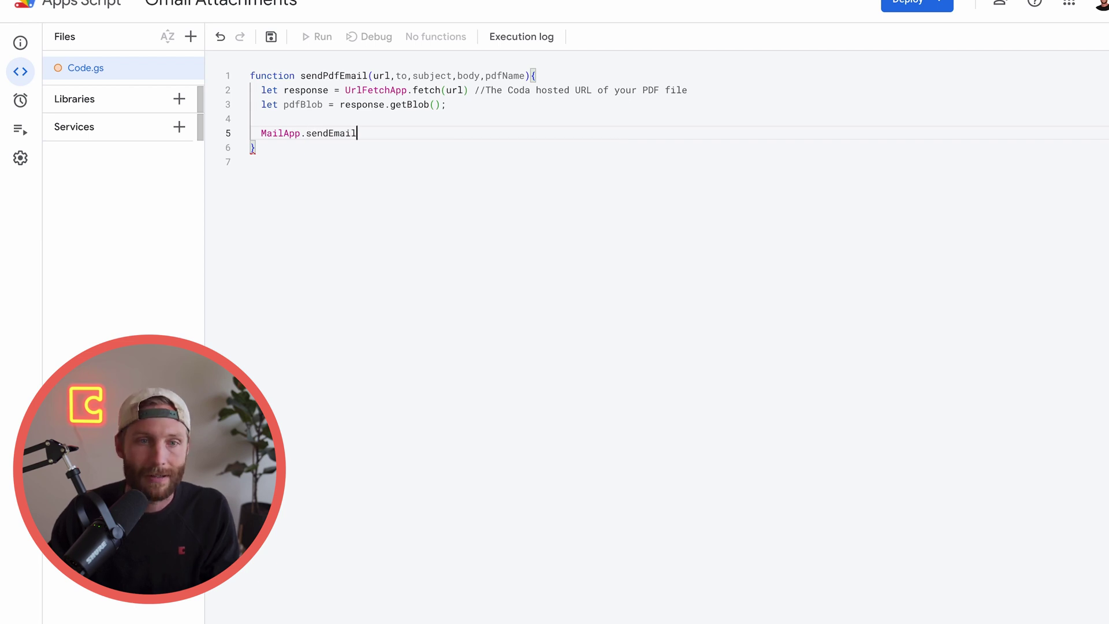
text(()
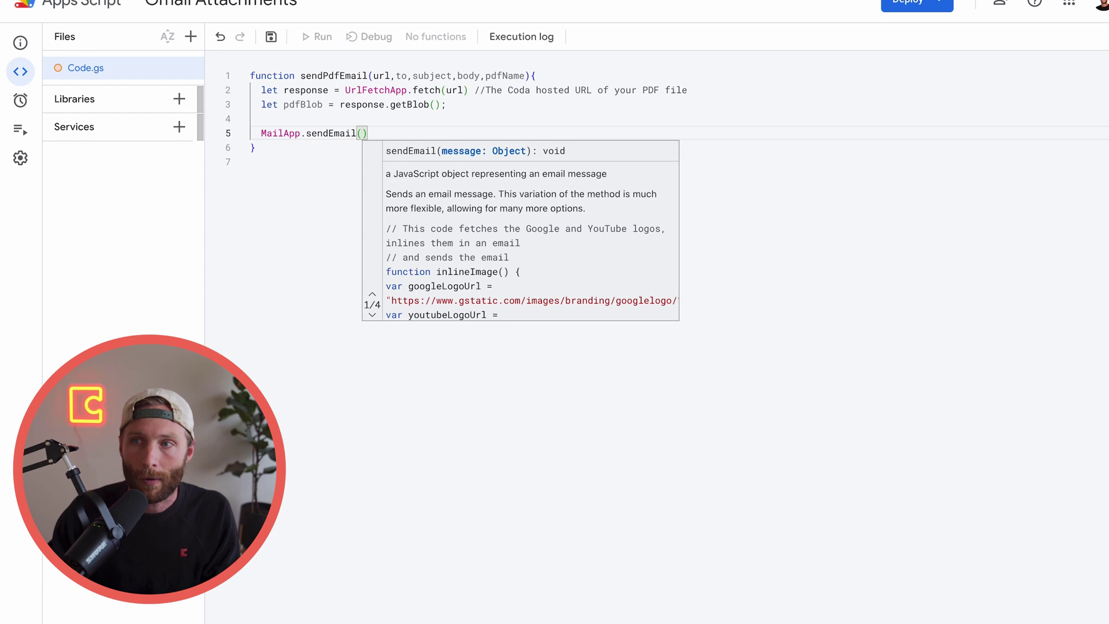
text(to)
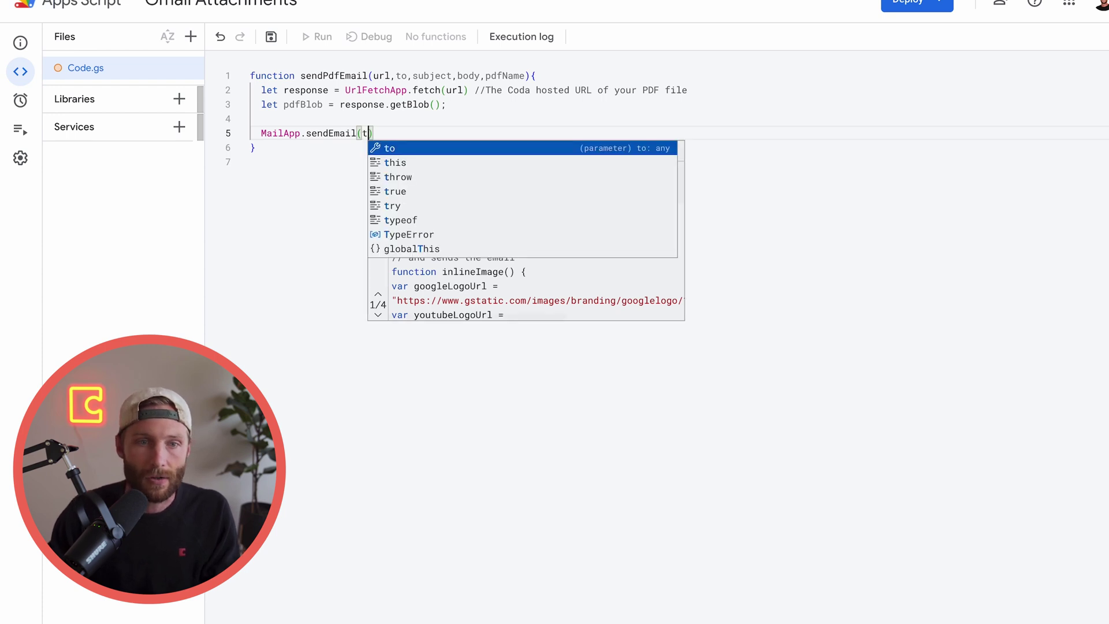
key(Escape)
text(,)
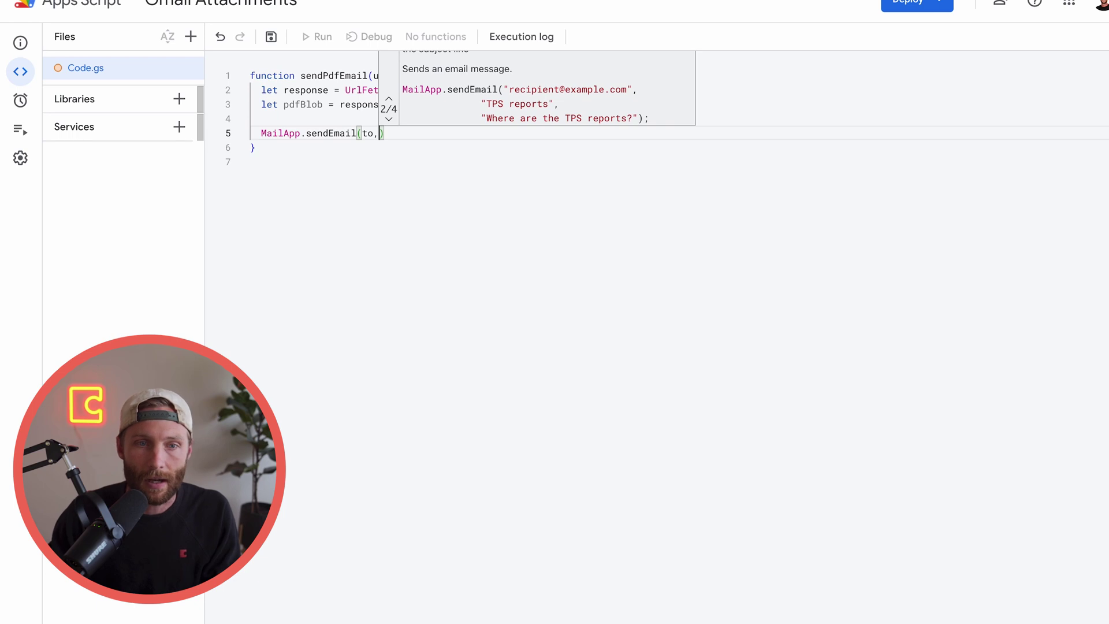
text(subject)
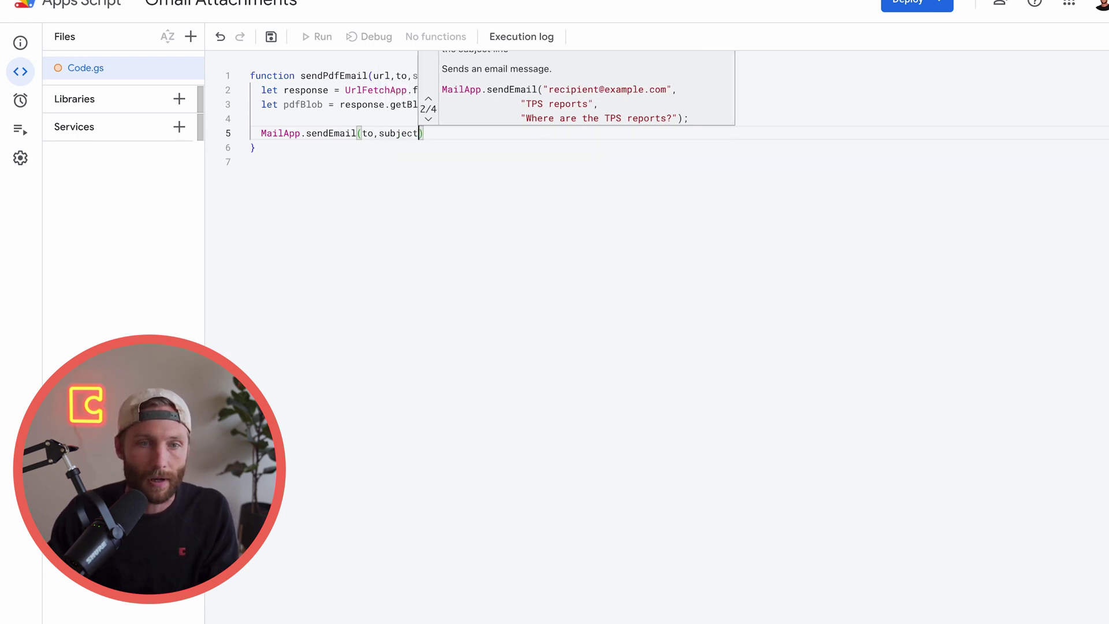
text(,body)
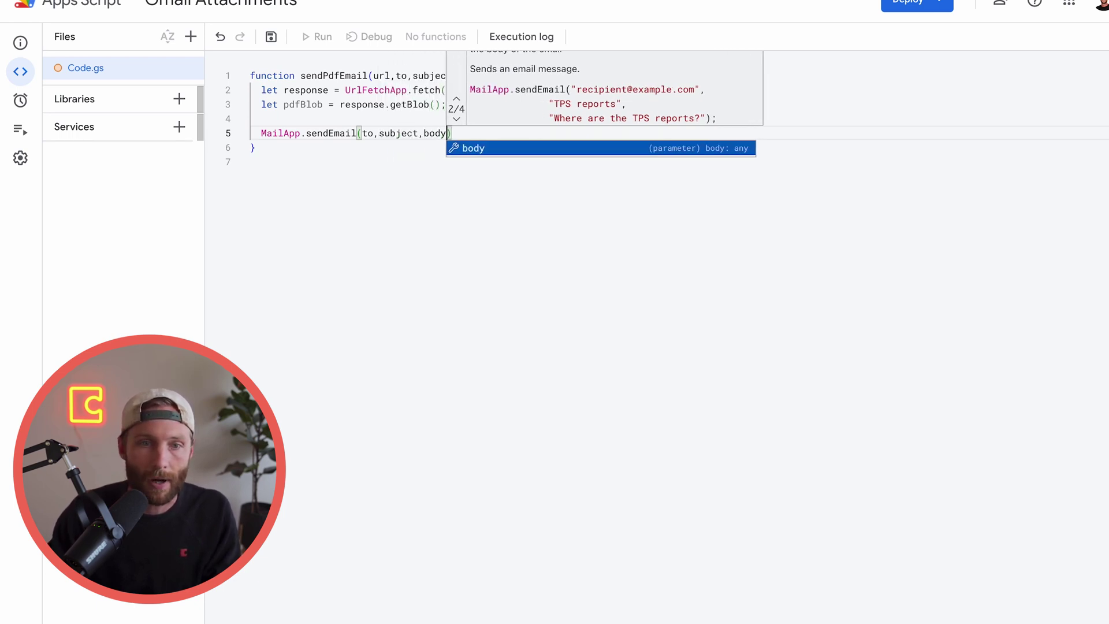
text(,)
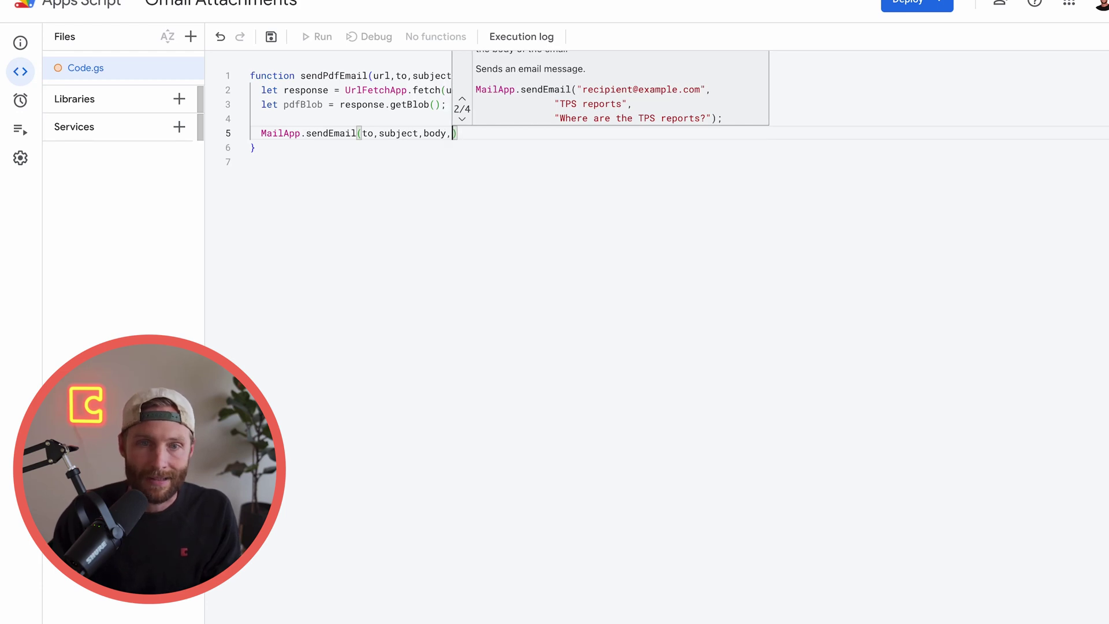
text({)
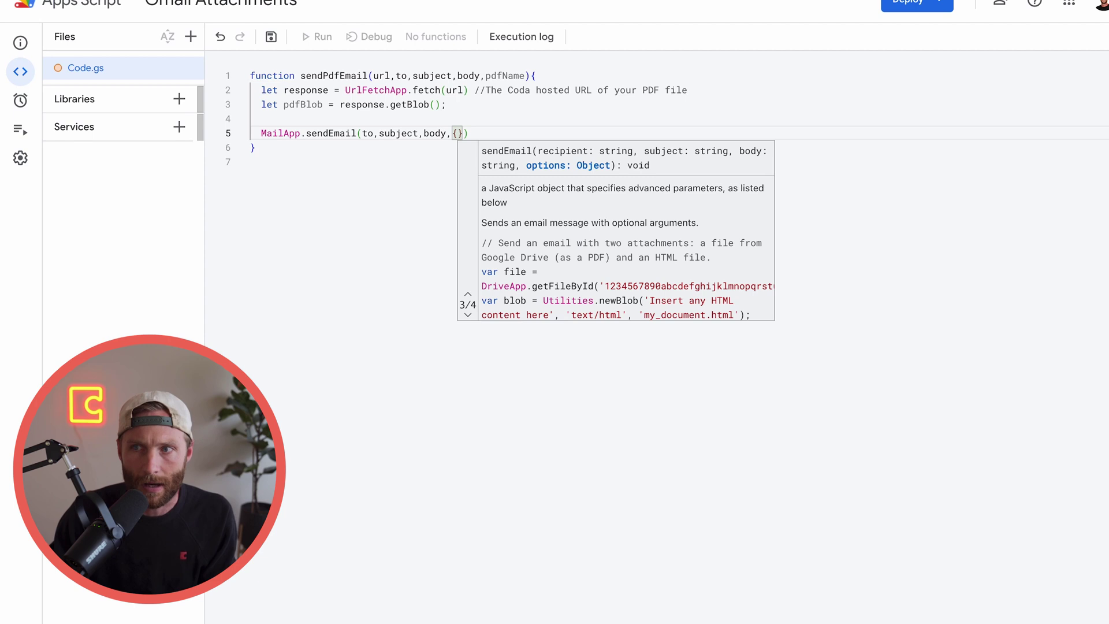
Add an empty attachments: [] entry to the sendEmail options object
key(Return)
text(attachm)
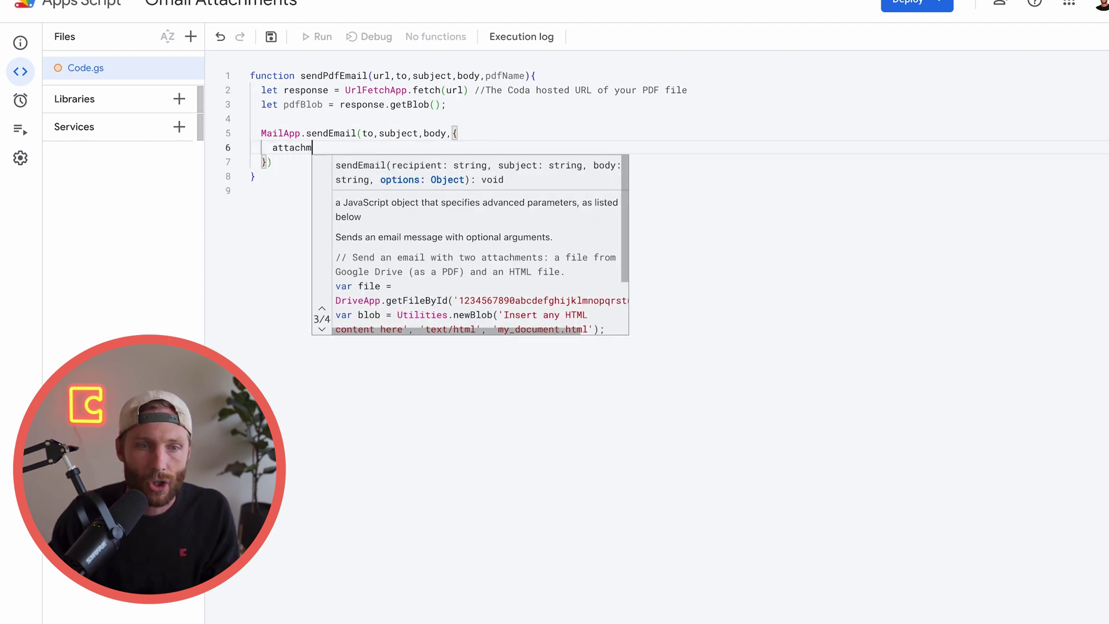
text(ents: )
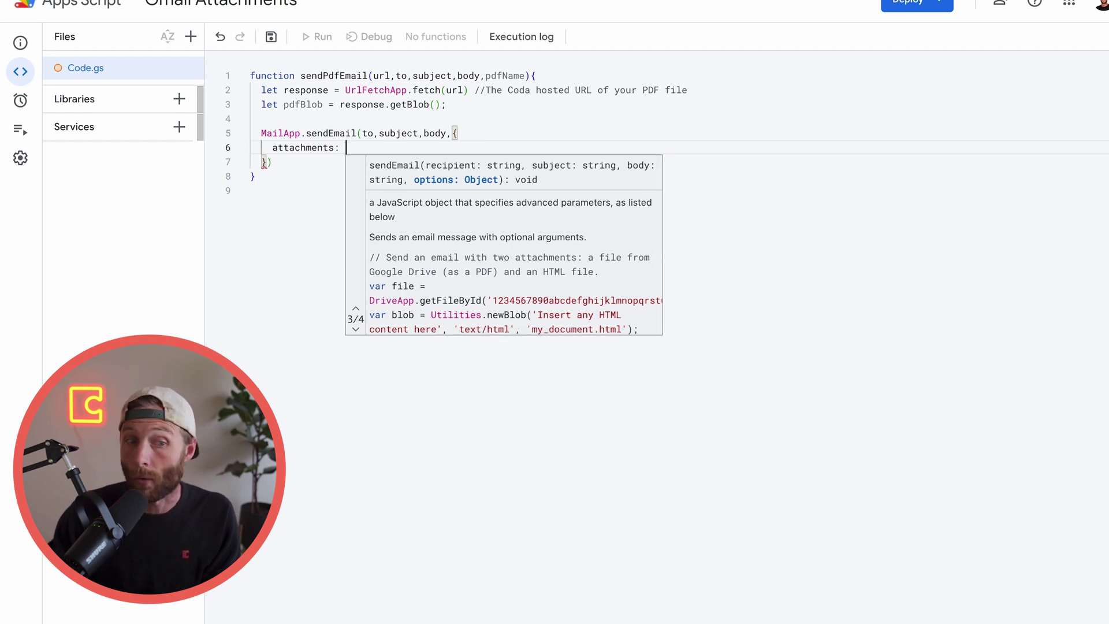
text([)
drag(359, 150, 346, 149)
click(468, 167)
click(351, 149)
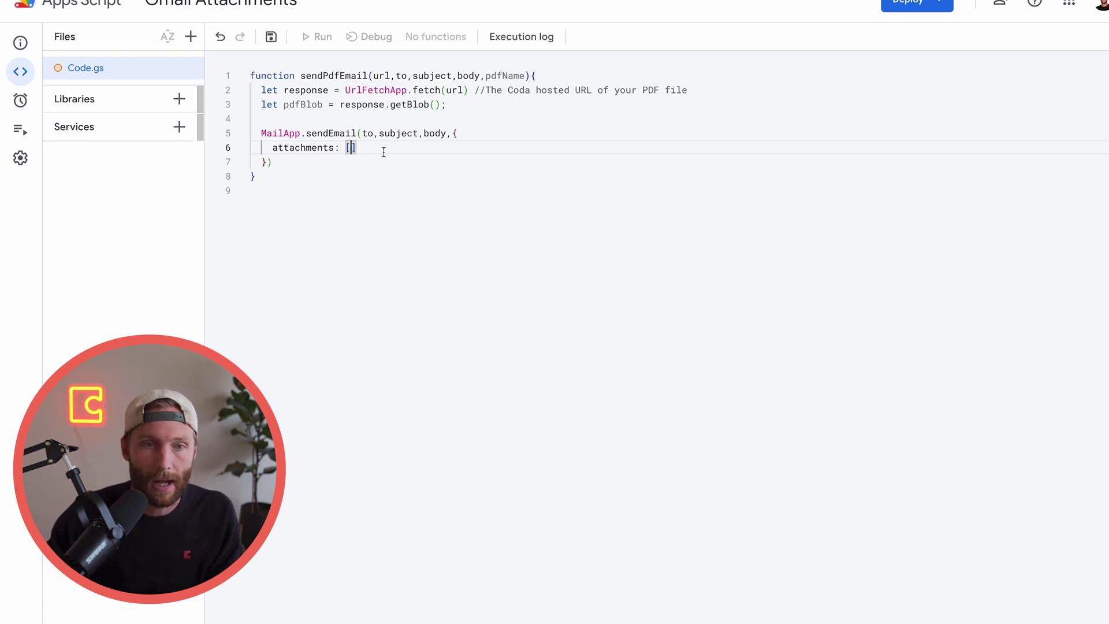
drag(411, 90, 279, 104)
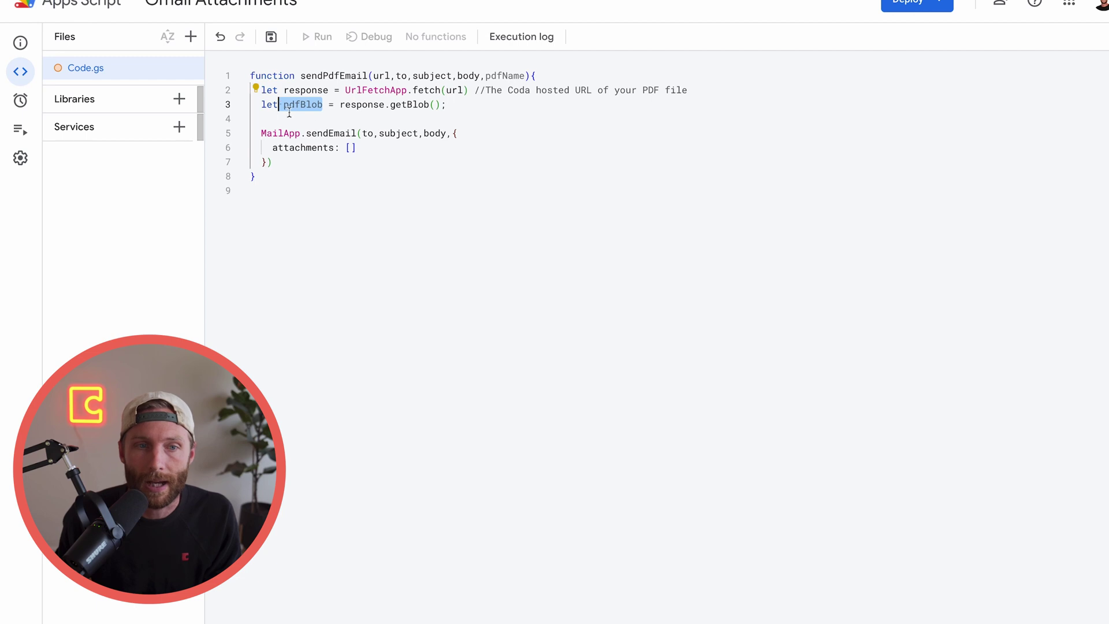
Put pdfBlob inside the attachments array
click(350, 149)
text(pdf)
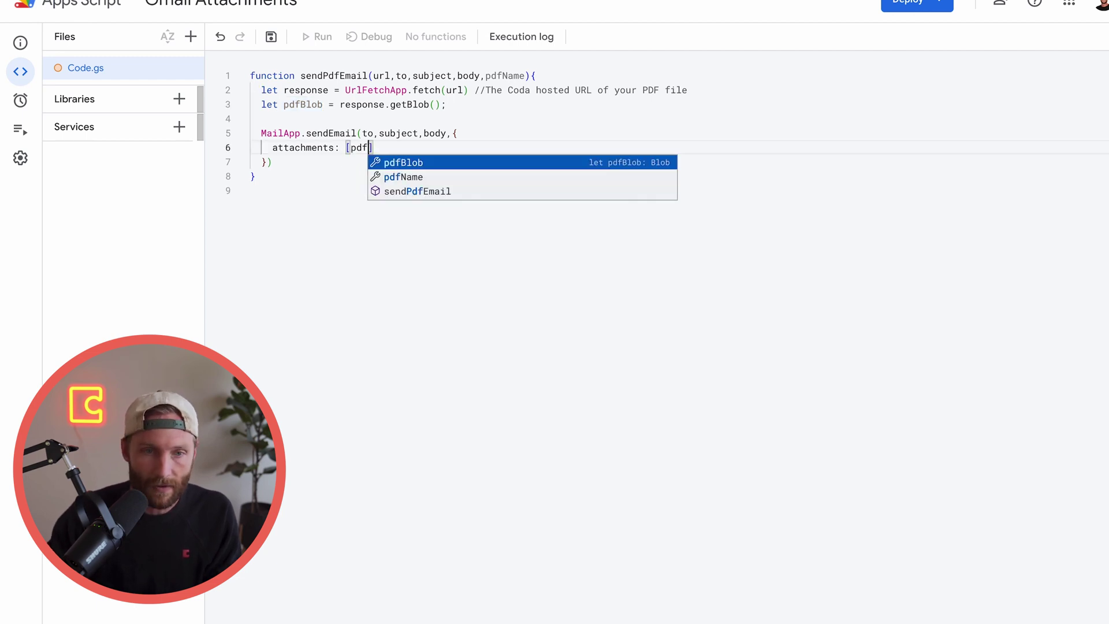
key(Return)
click(292, 188)
click(283, 183)
drag(282, 183, 243, 78)
Write a "Custom Name" placeholder string on empty line 4
click(396, 116)
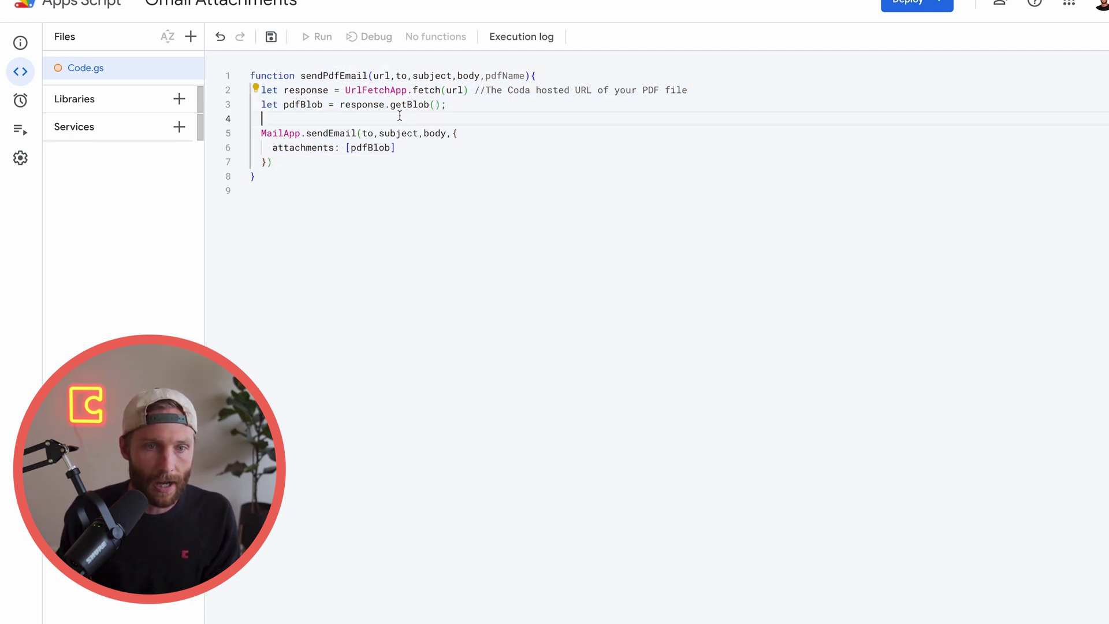
double_click(504, 76)
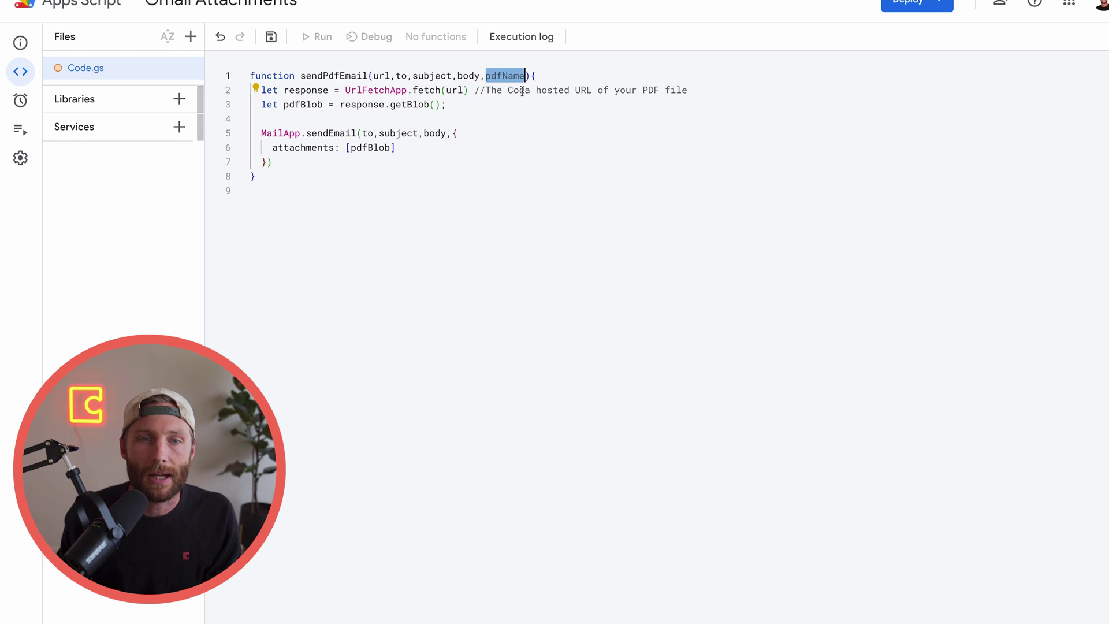
click(305, 177)
key(shift+Up)
key(shift+Up)
key(shift+Up)
key(shift+Up)
key(shift+Up)
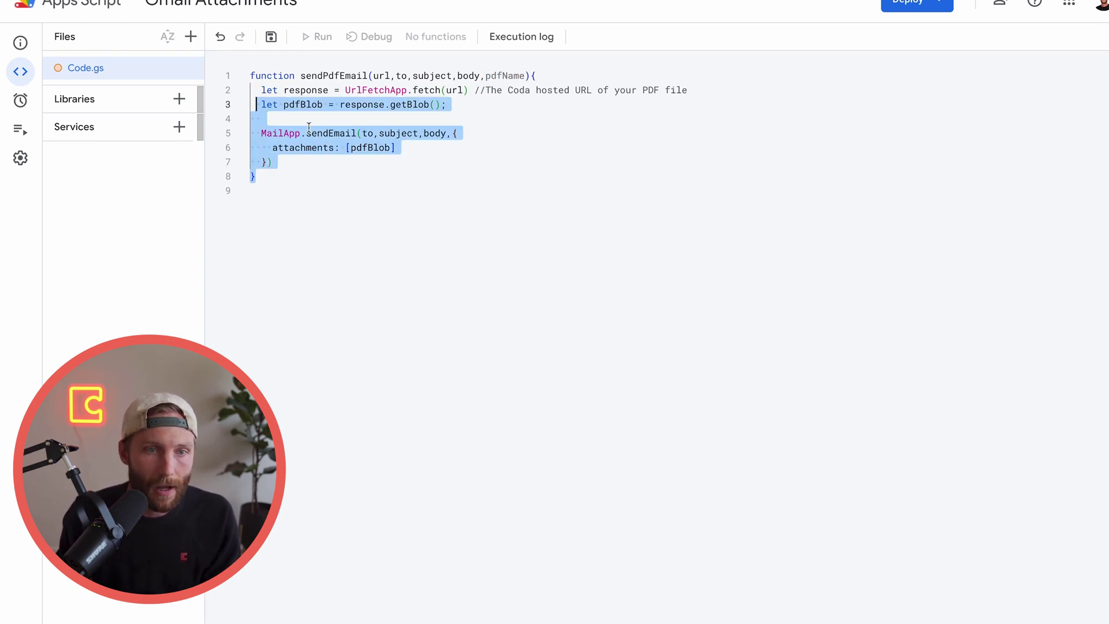
click(310, 127)
click(289, 115)
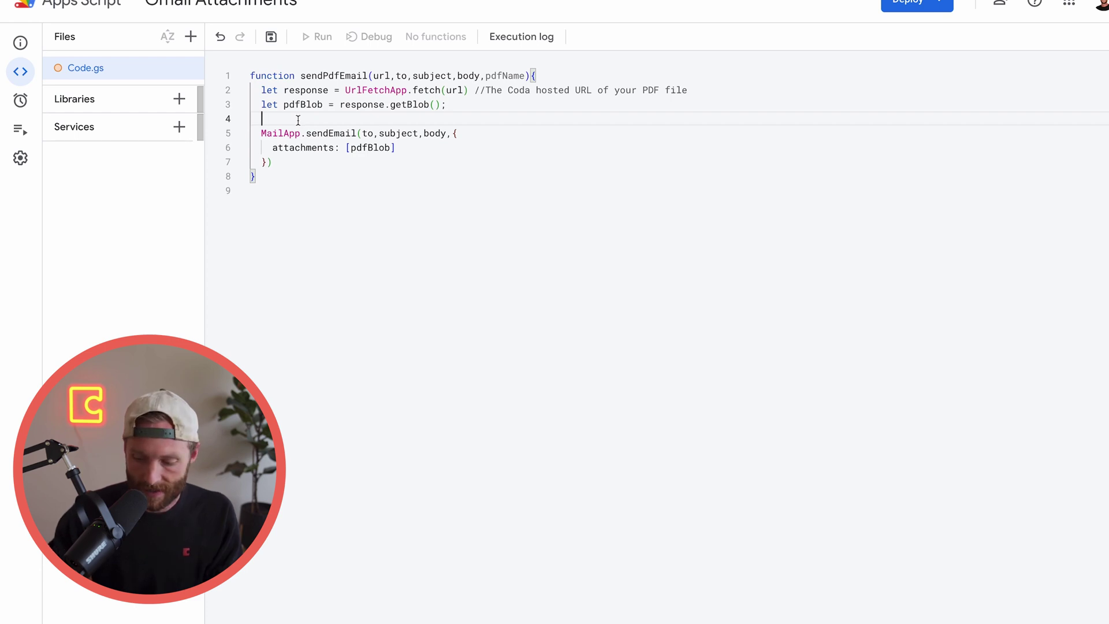
text("Custom Name)
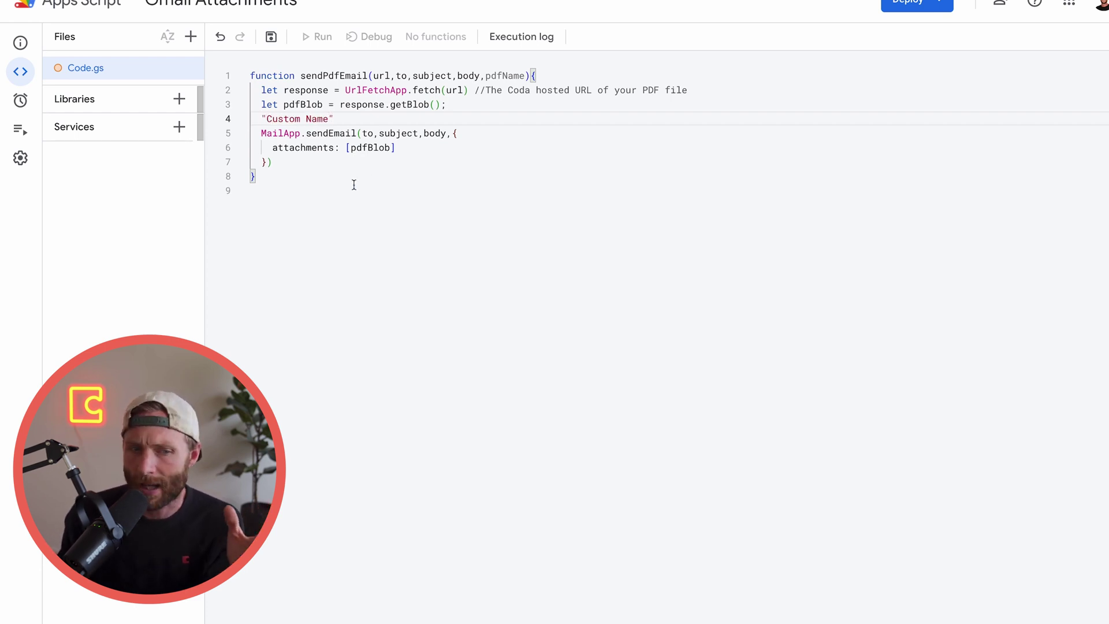
click(302, 119)
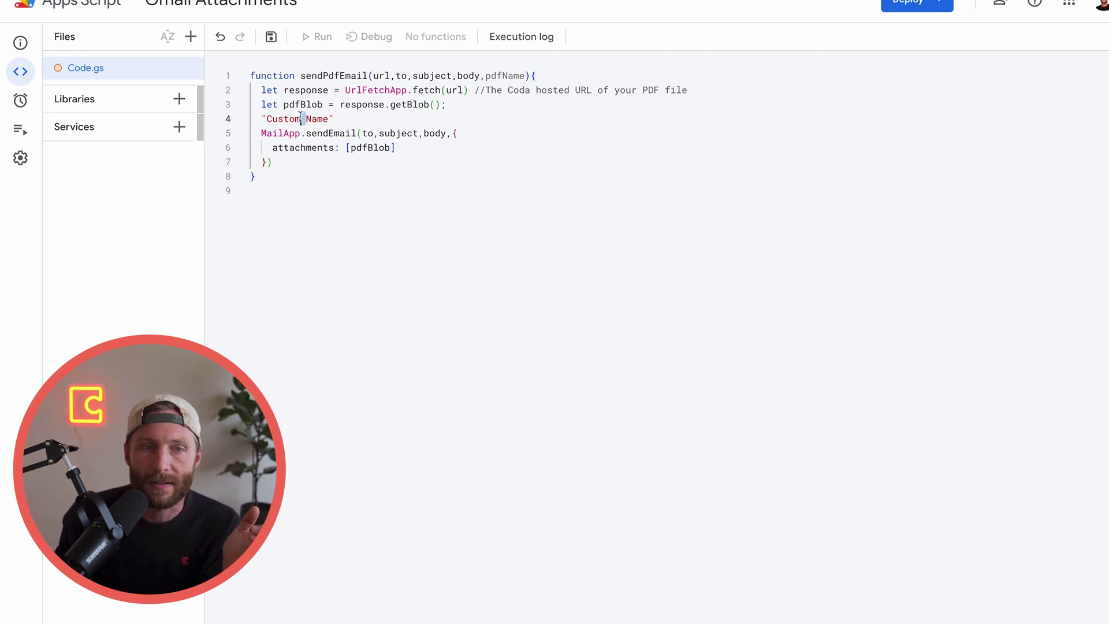
click(252, 75)
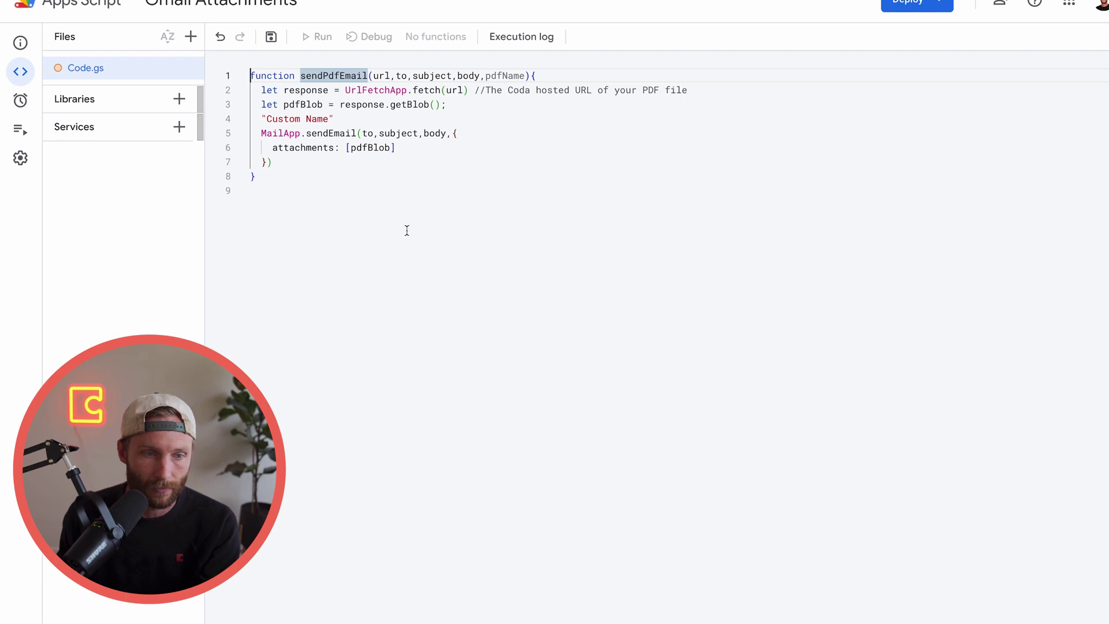
Start a new function replaceSpace(name){ above sendPdfEmail
key(Return)
key(Return)
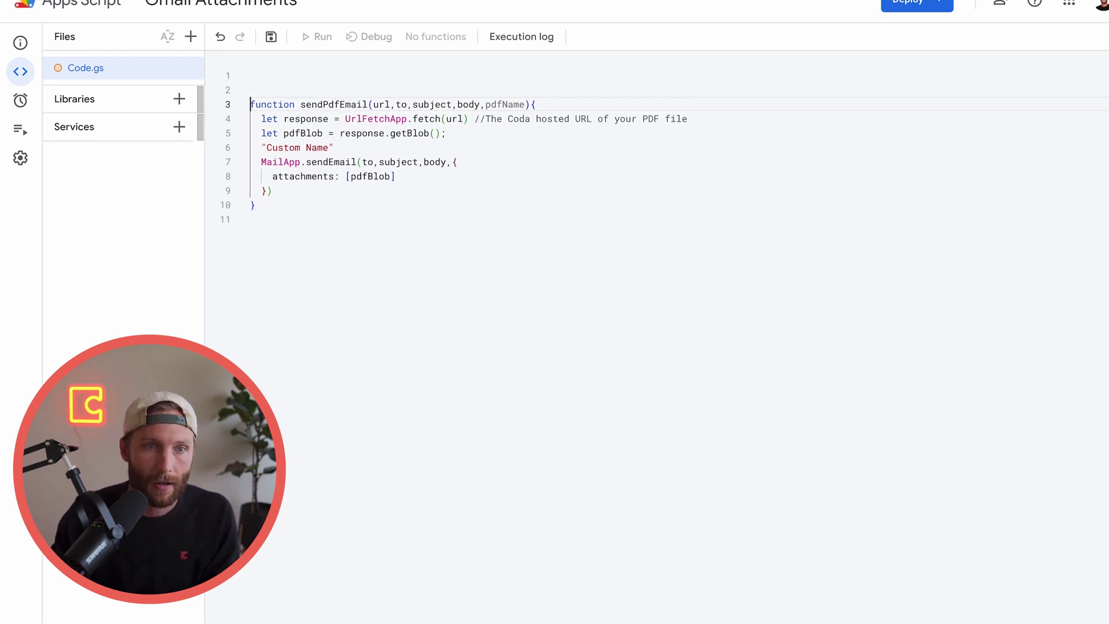
click(292, 75)
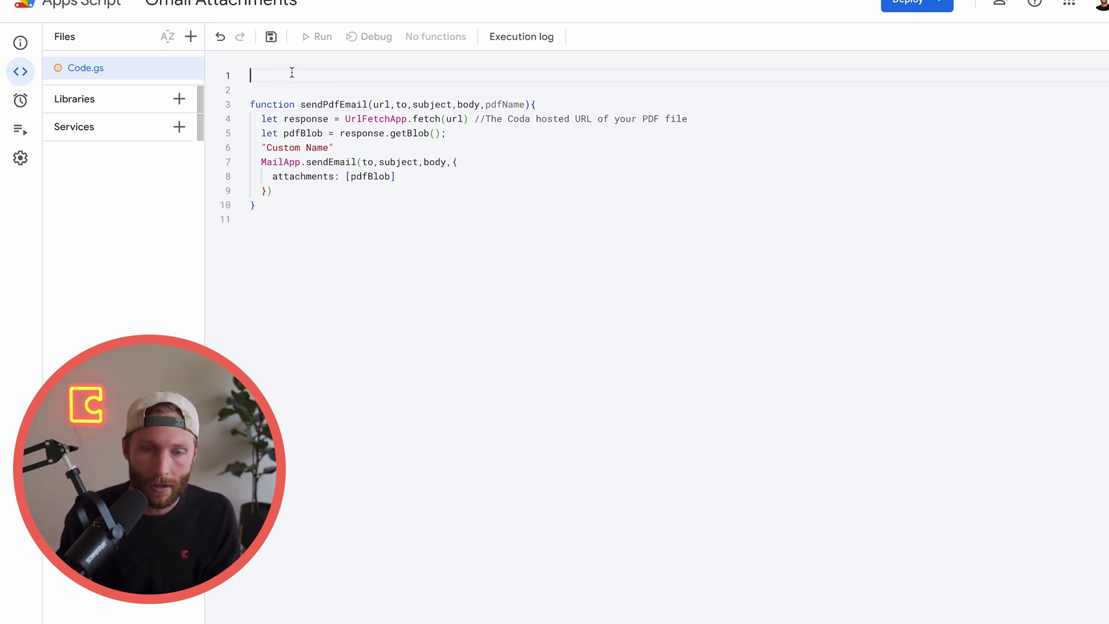
text(fun)
key(Return)
text(replace)
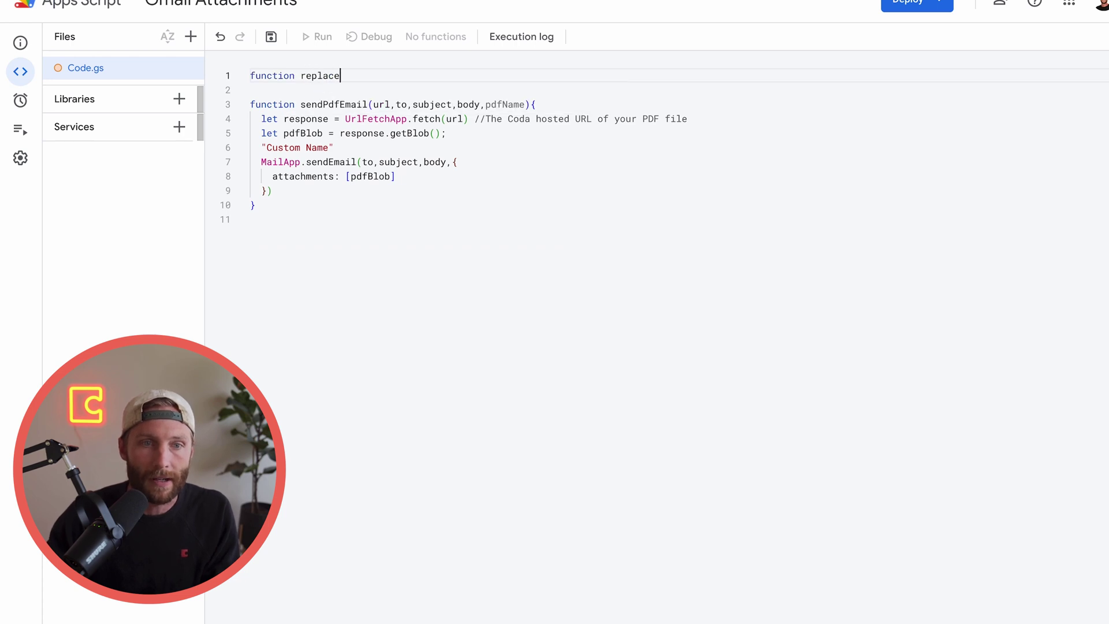
text(Space)
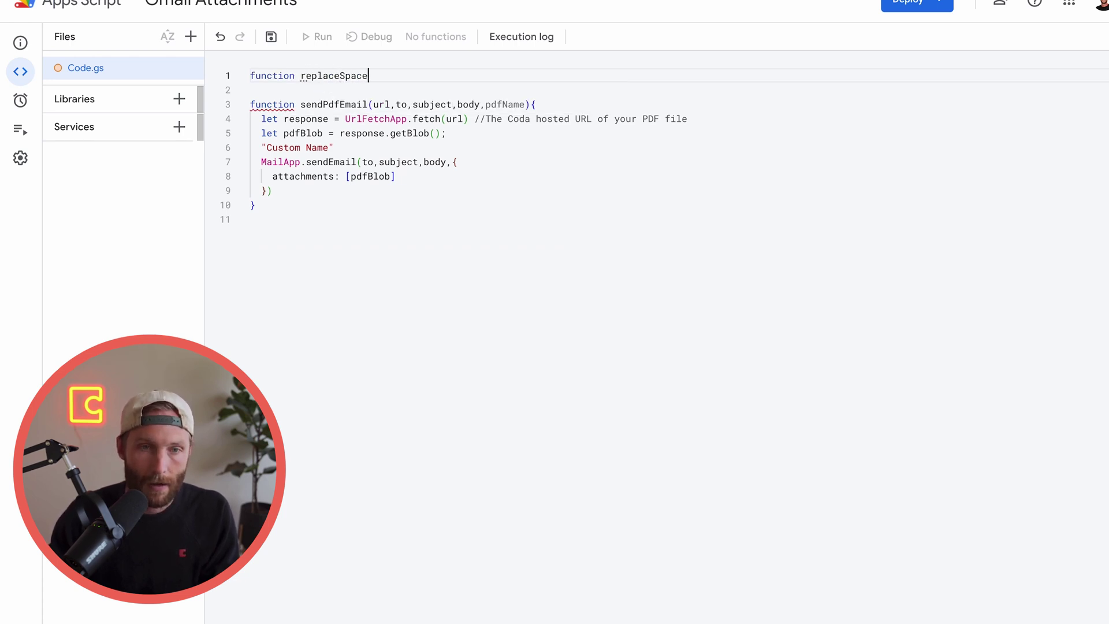
text(()
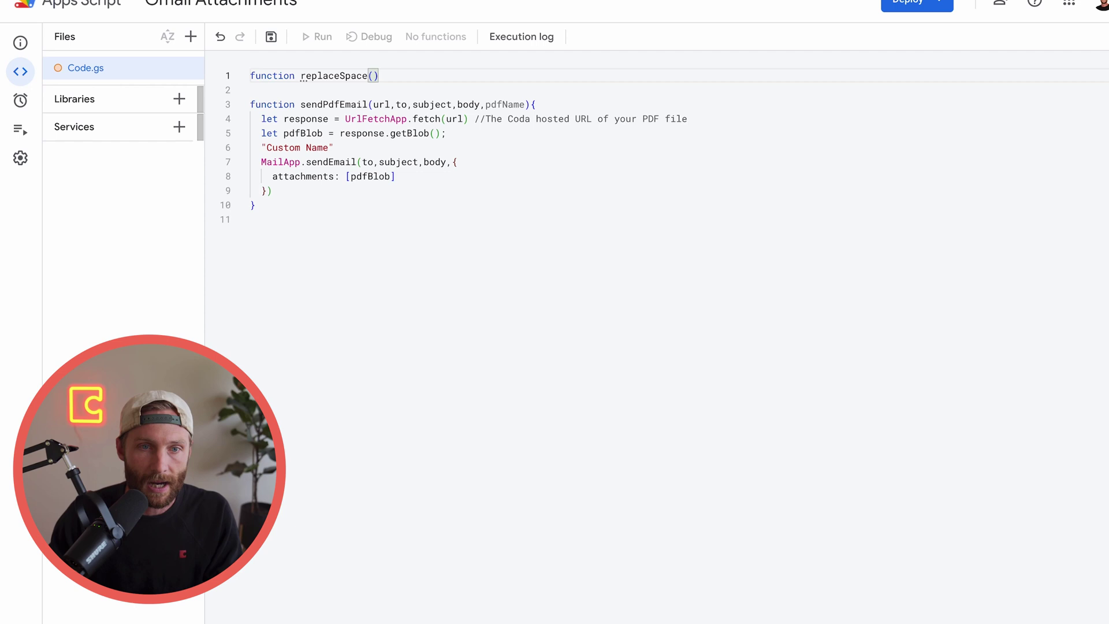
text(name))
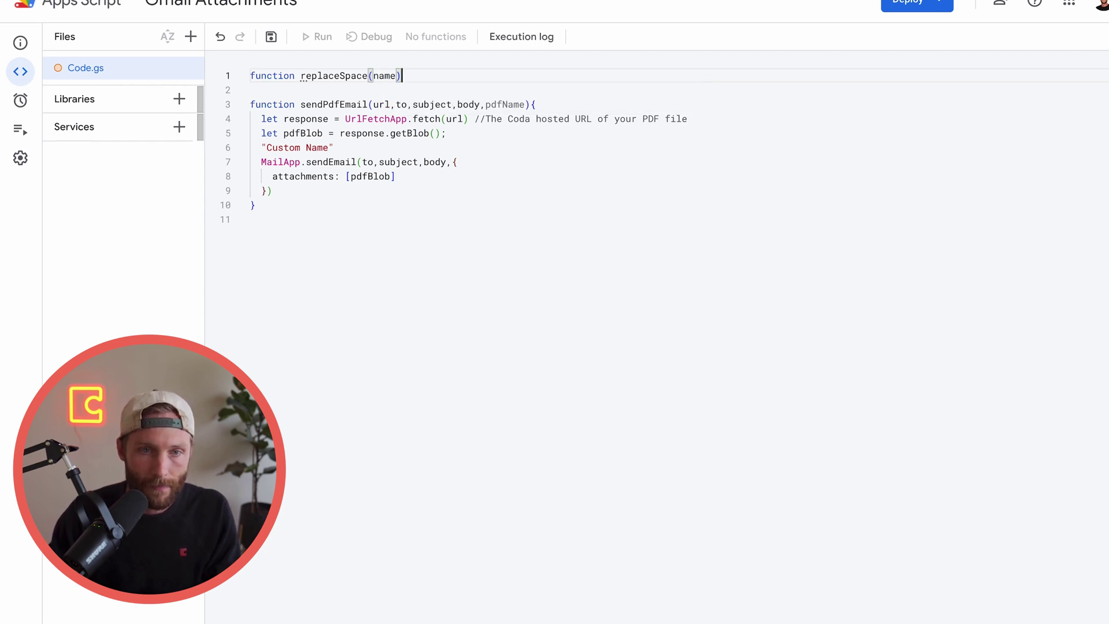
text({)
key(Return)
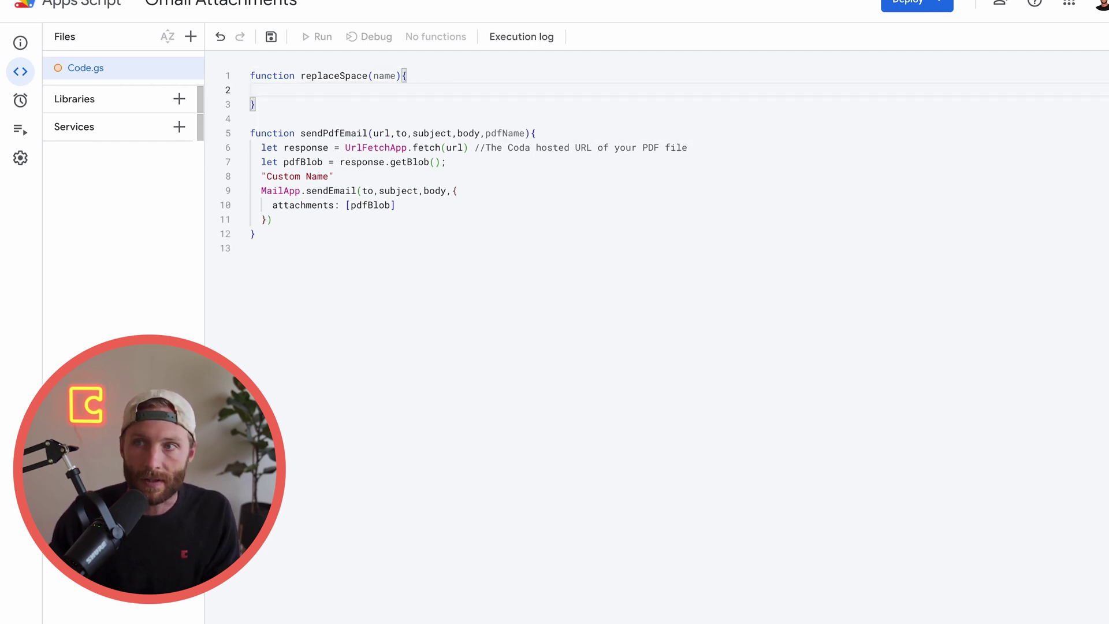
Make replaceSpace return name.replace(/ /g, '_') and remove the space in Custom Name
text(return)
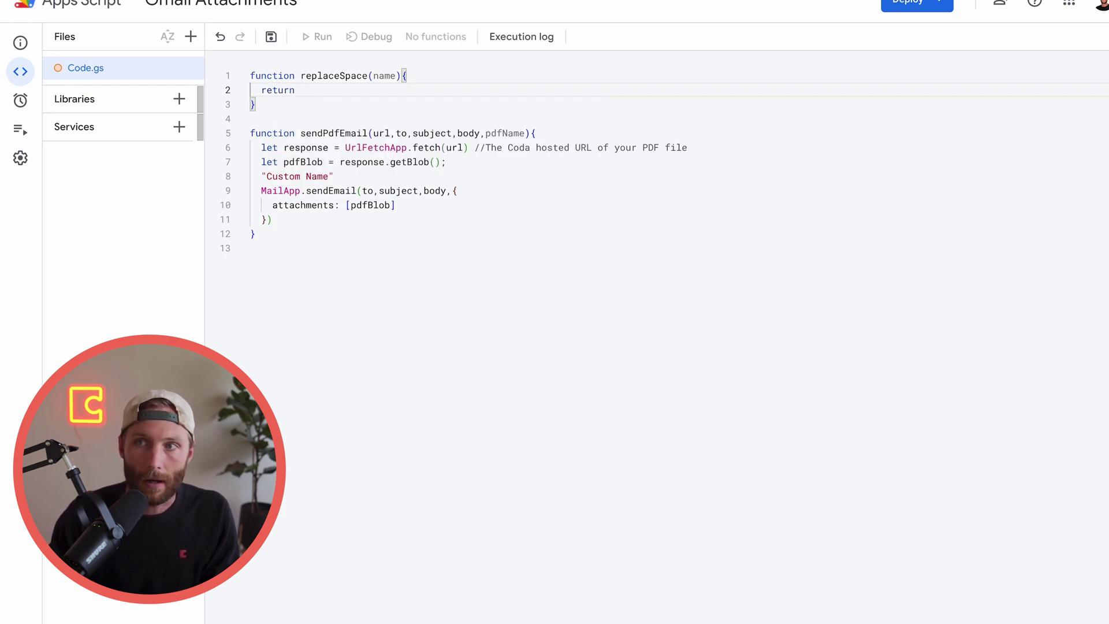
text( name.)
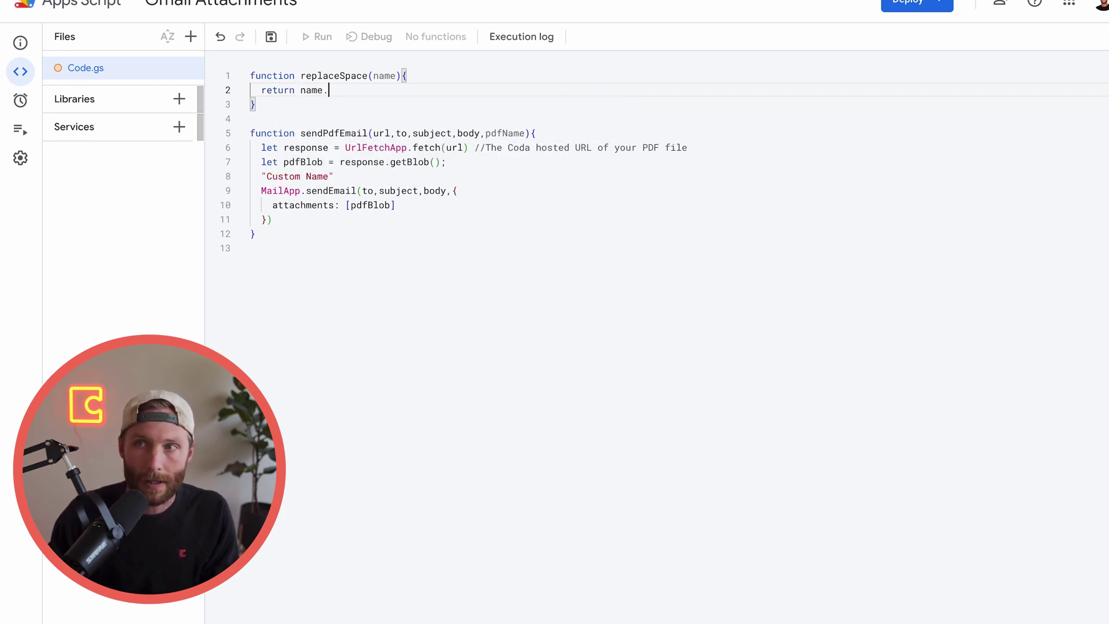
text(repl)
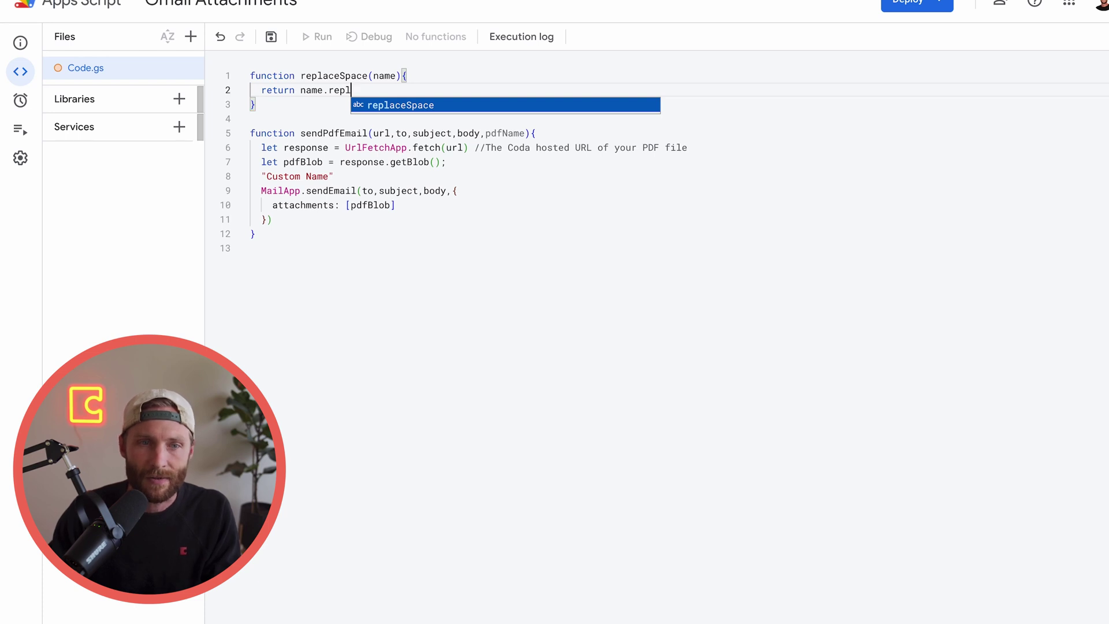
text(ace()
key(BackSpace)
key(BackSpace)
key(BackSpace)
key(BackSpace)
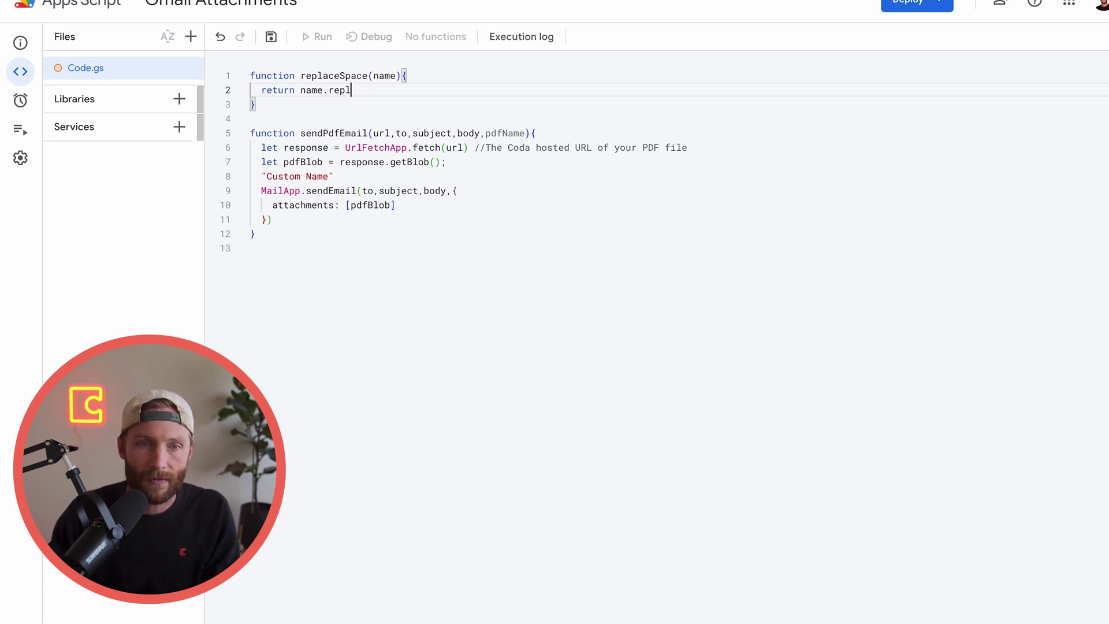
text(ace()
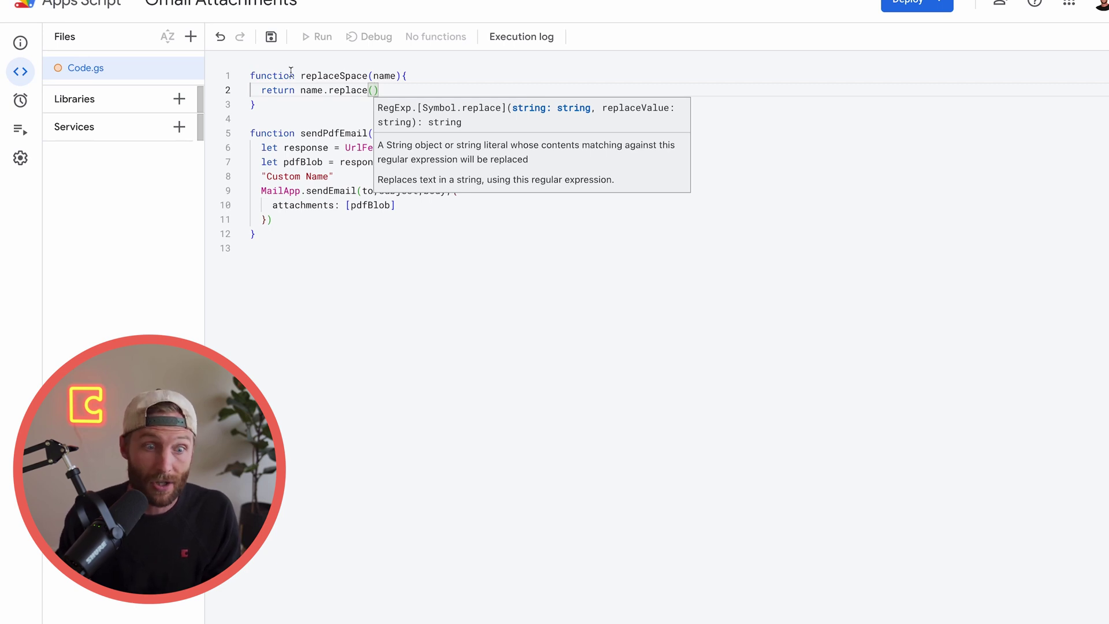
click(574, 250)
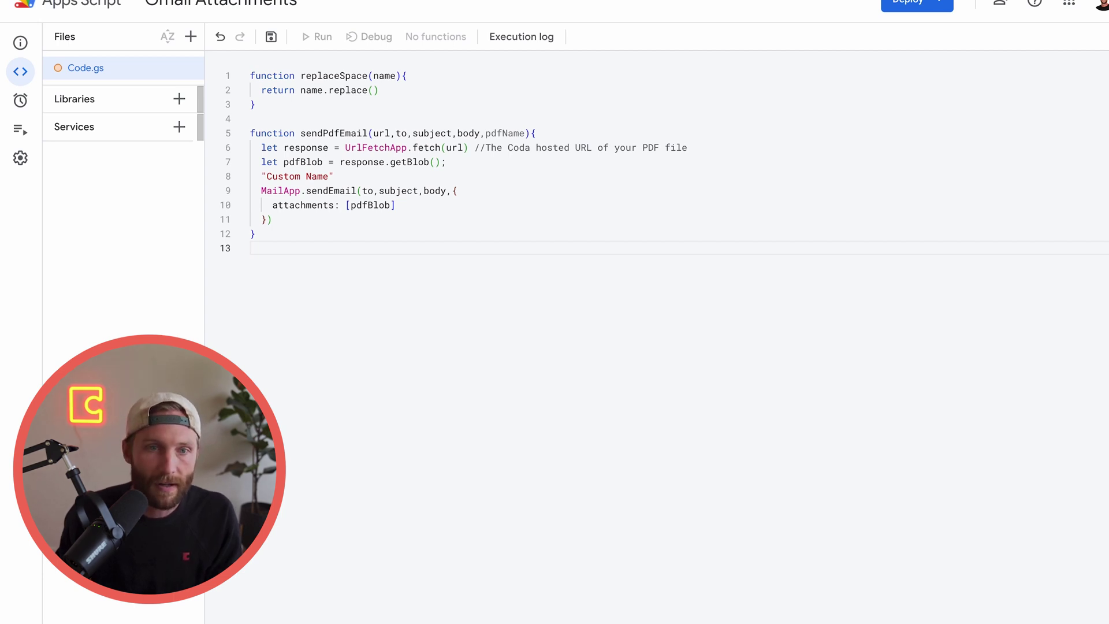
click(417, 104)
click(376, 90)
text(/ /g, '_')
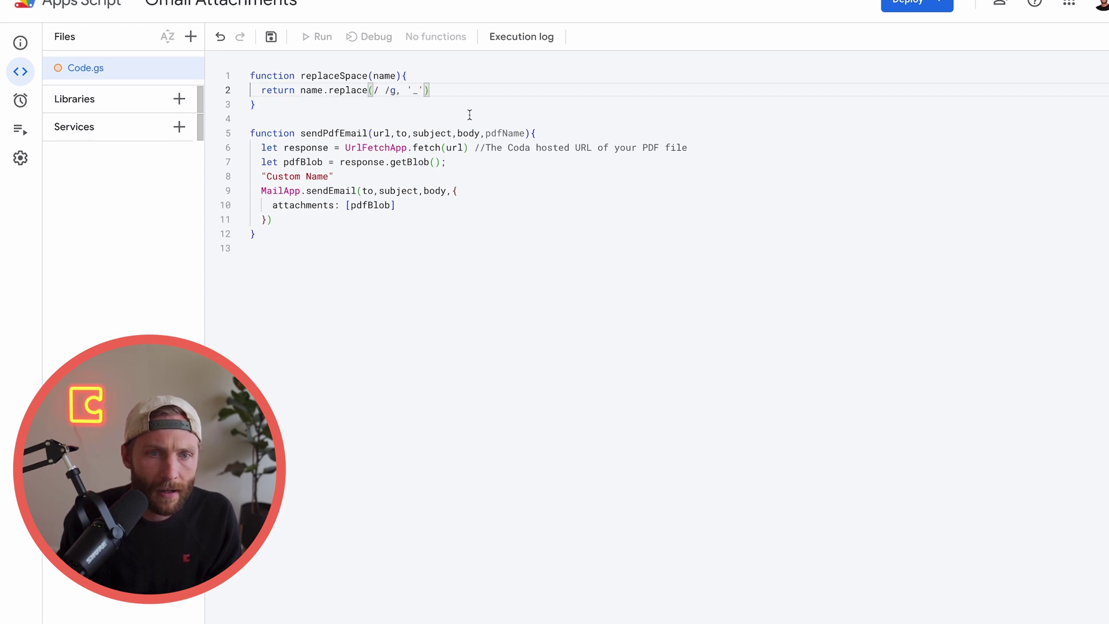
double_click(415, 90)
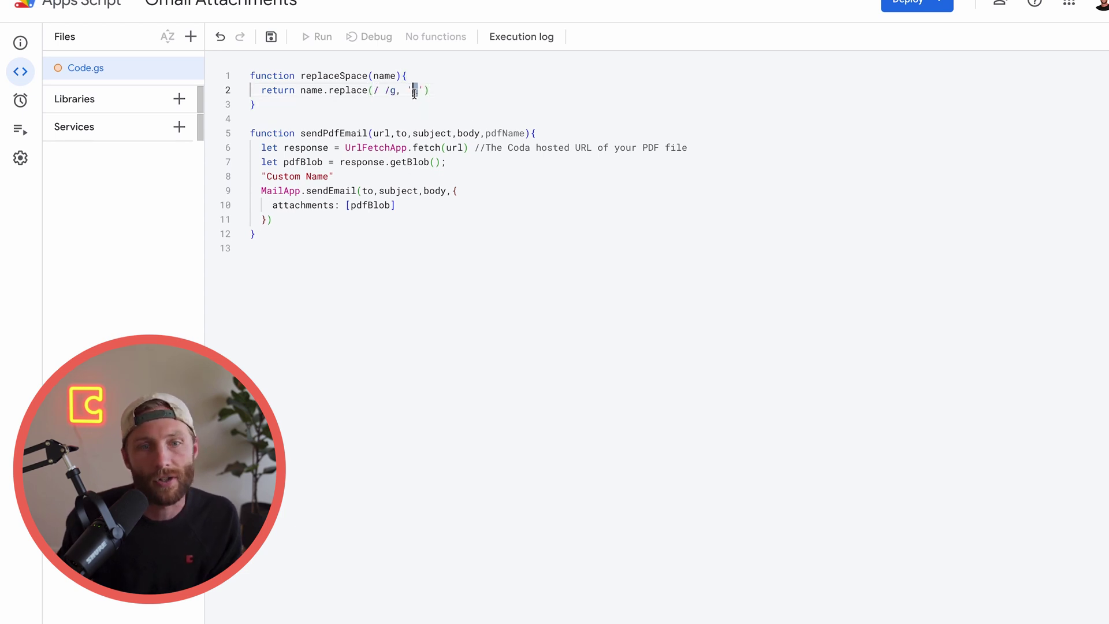
drag(266, 177, 329, 173)
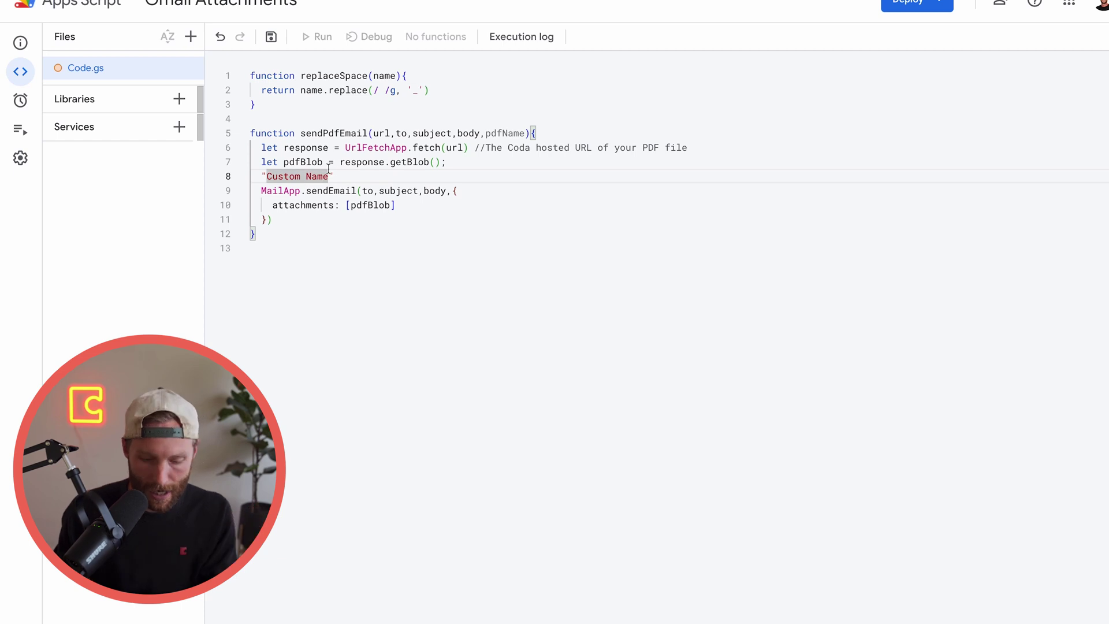
key(BackSpace)
Replace the Custom_Name placeholder with let newPdfName = replaceSpace(pdfName)
text(_)
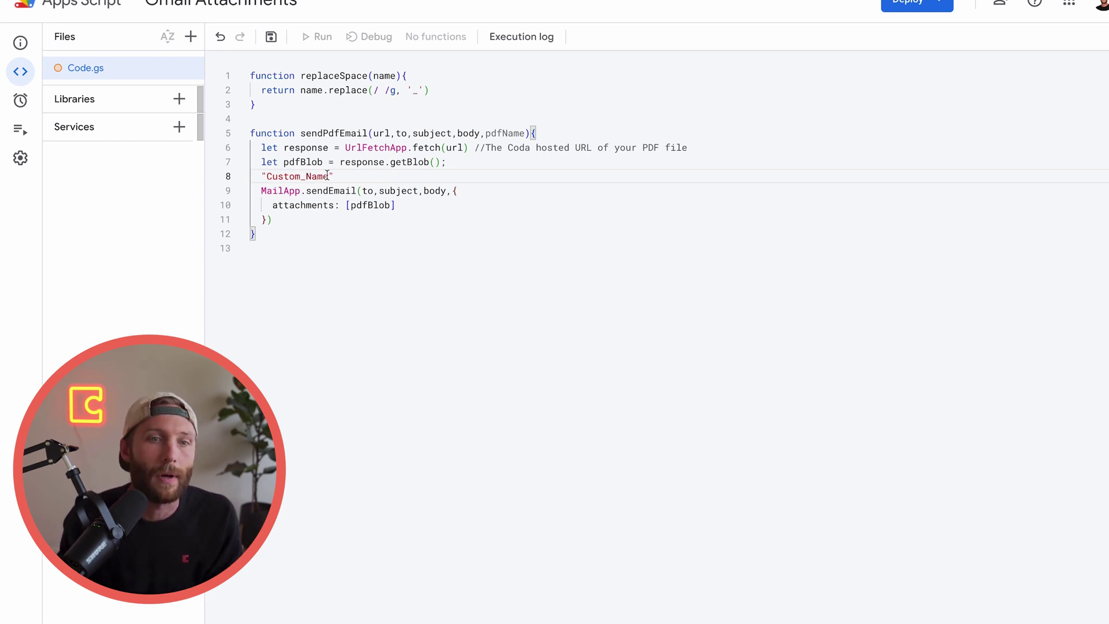
drag(335, 176, 260, 176)
text(let )
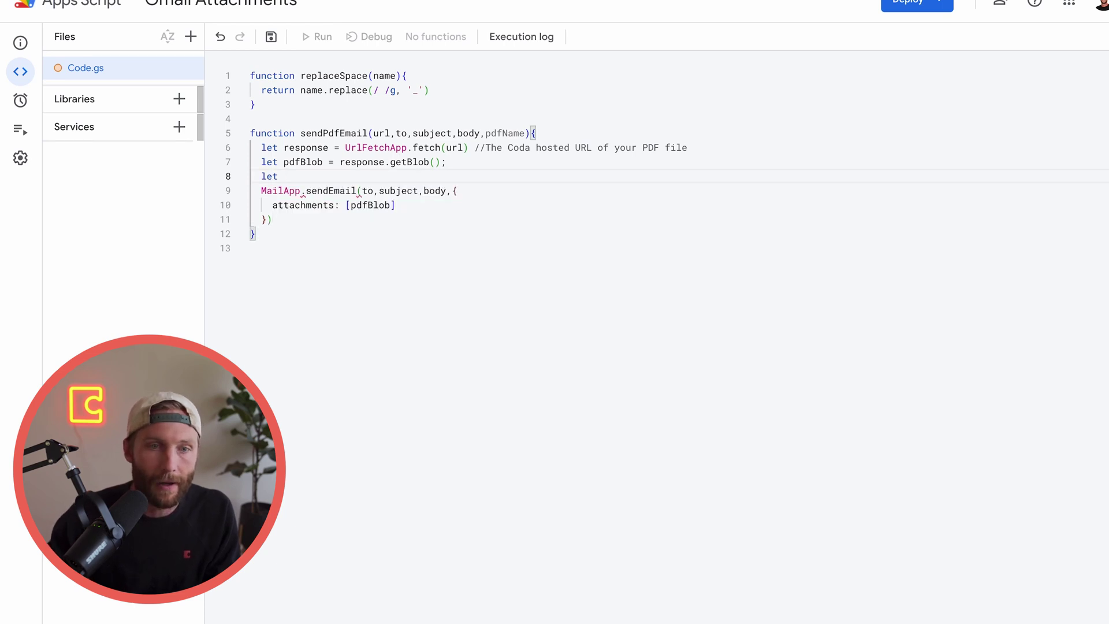
text(newPdfName =)
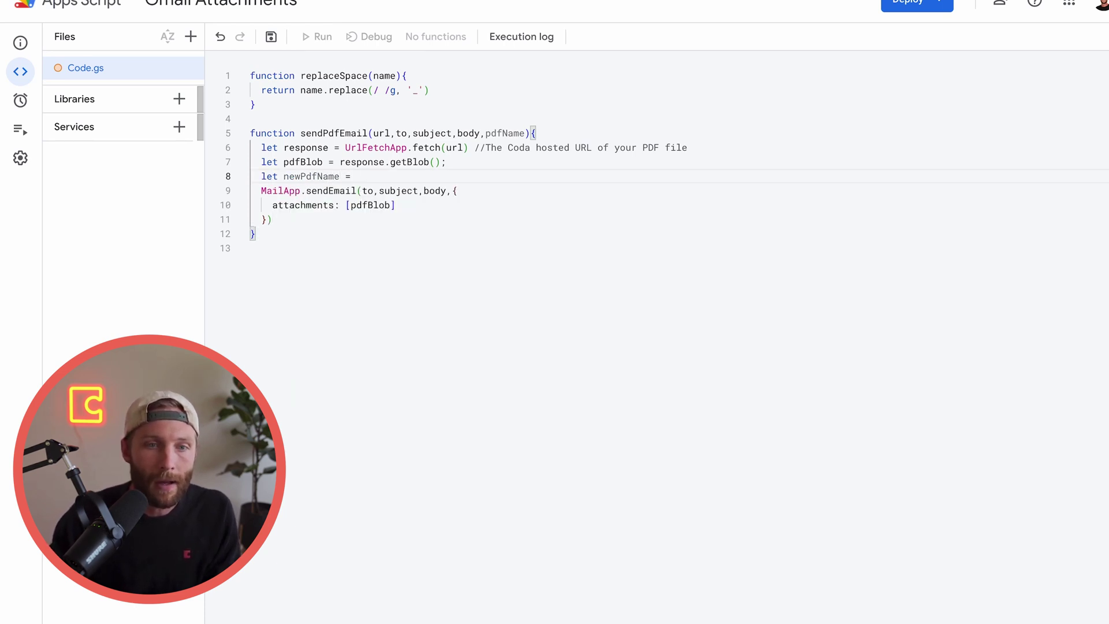
text( replaceSpace)
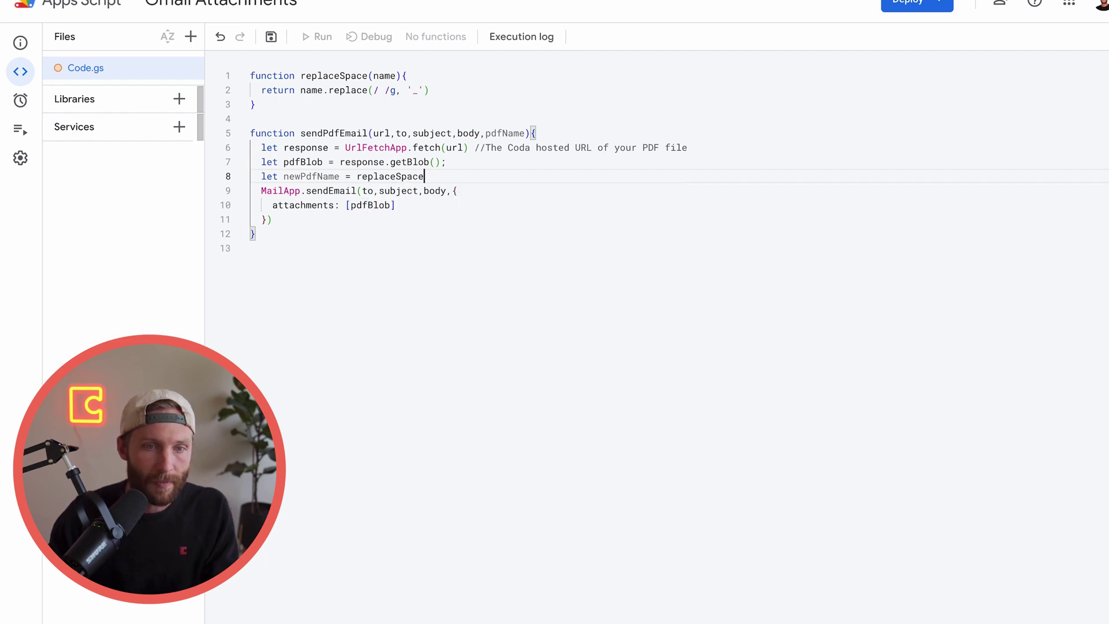
text((pdfName)
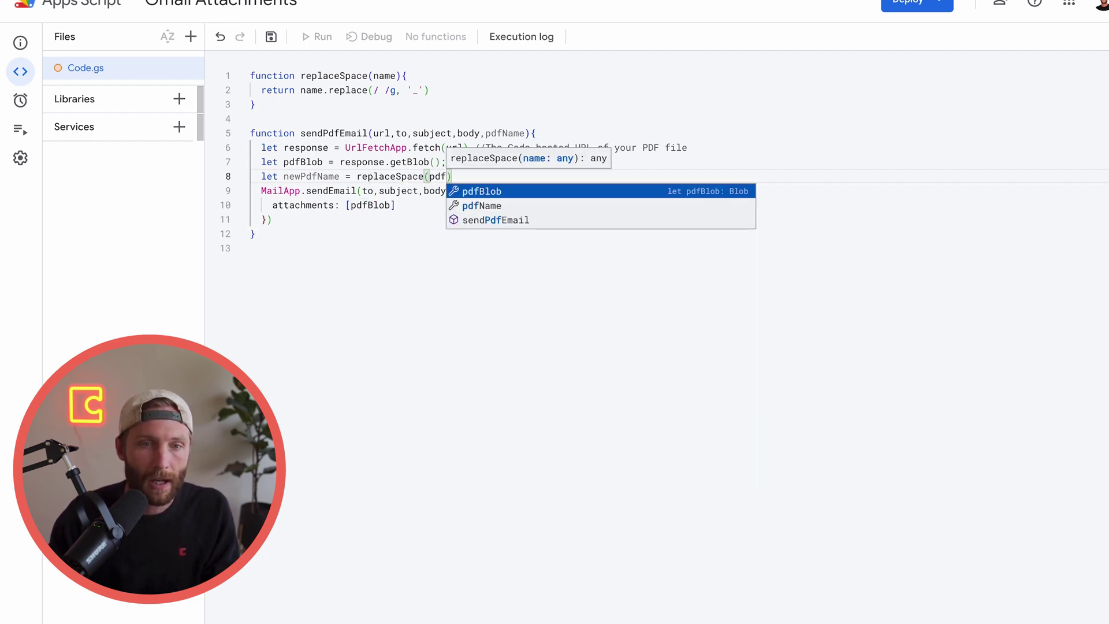
Comment that line 'Replacing the space in the Coda provided name' and add a blank line
click(442, 192)
click(508, 179)
text(// )
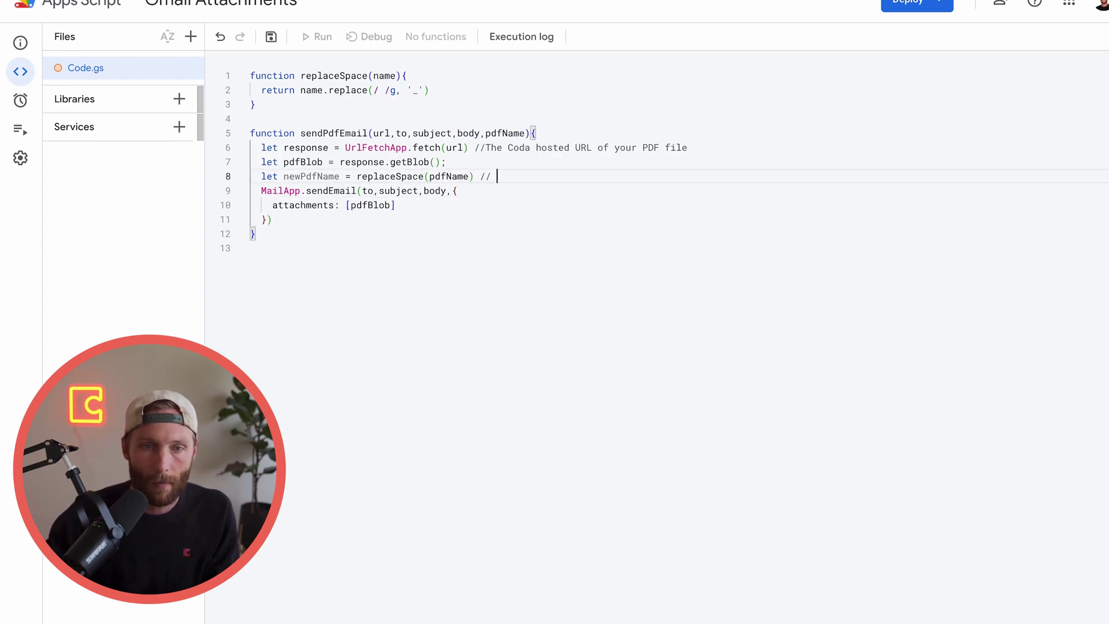
text(Replacing the spac)
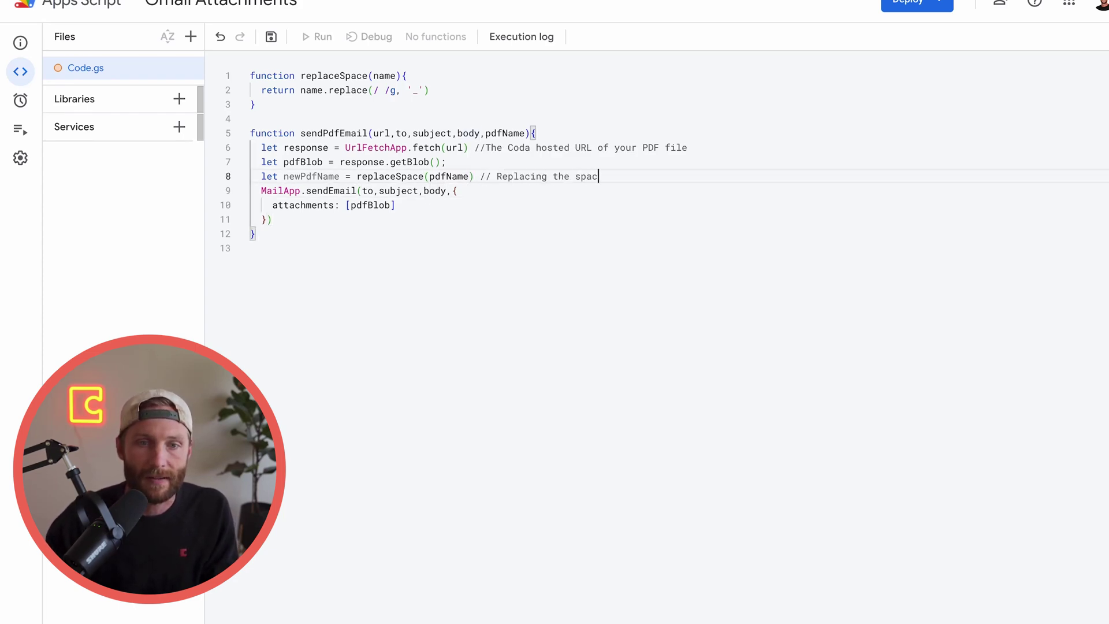
text(e in the Coda provided name)
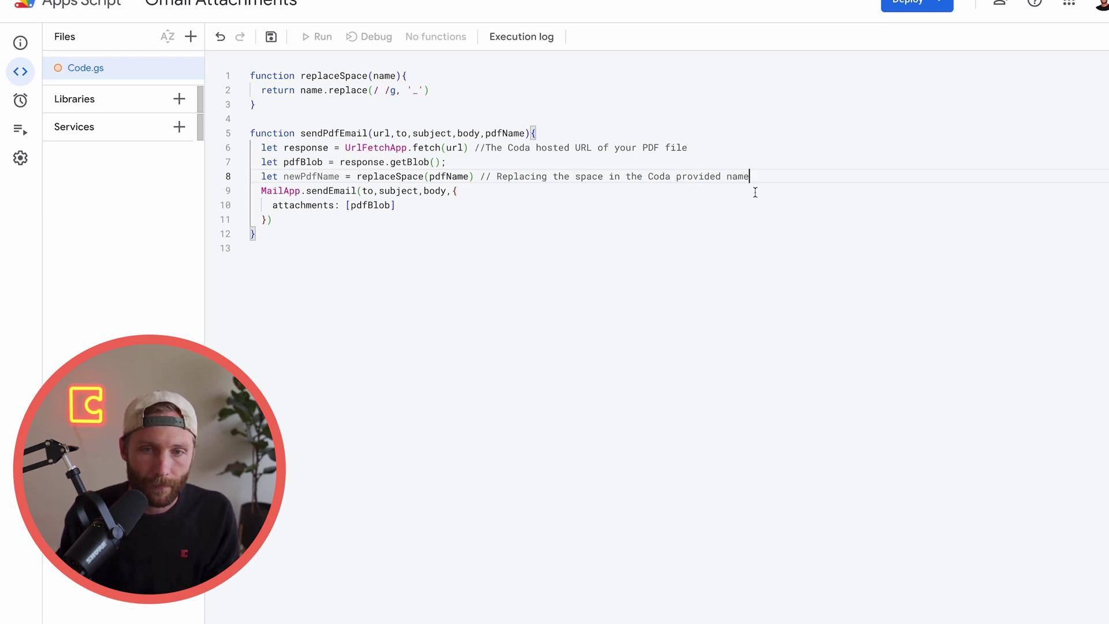
key(Return)
click(477, 222)
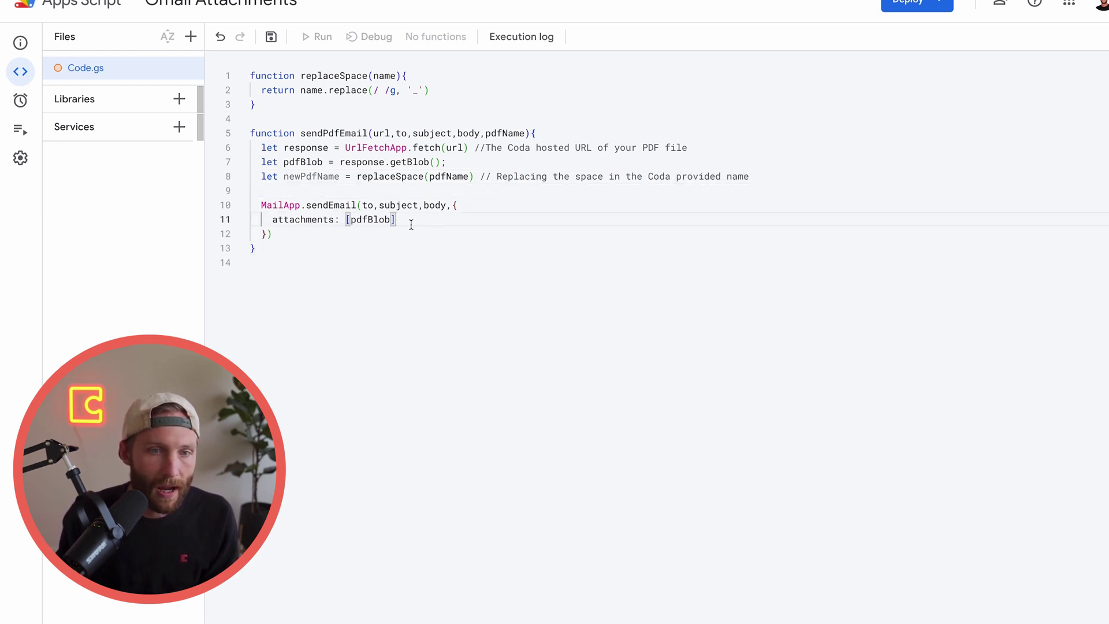
click(821, 177)
key(Return)
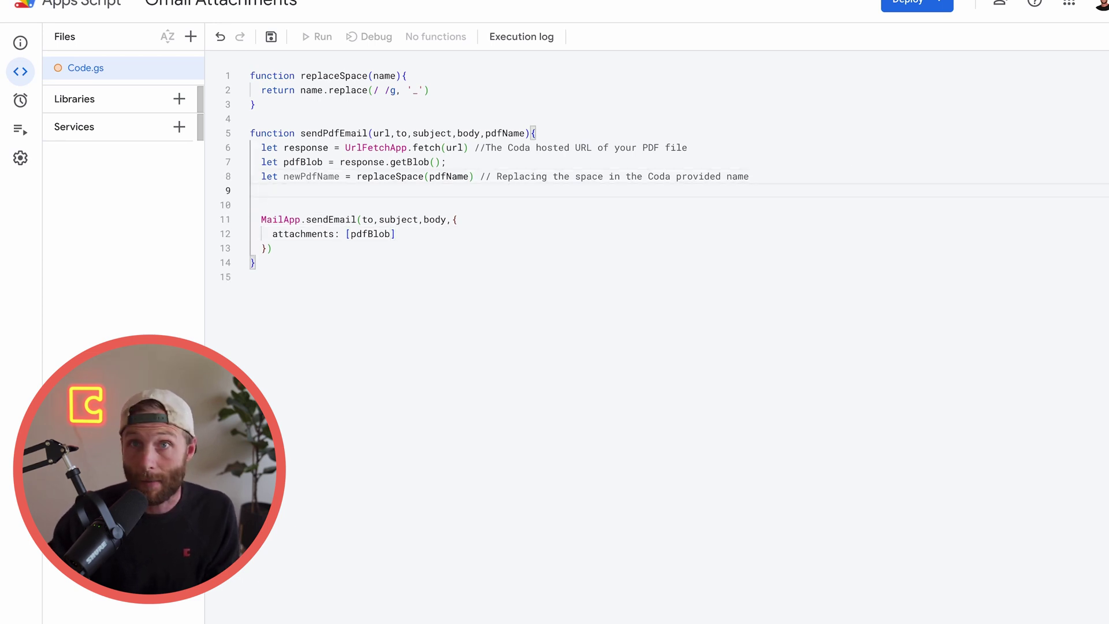
drag(317, 163, 306, 162)
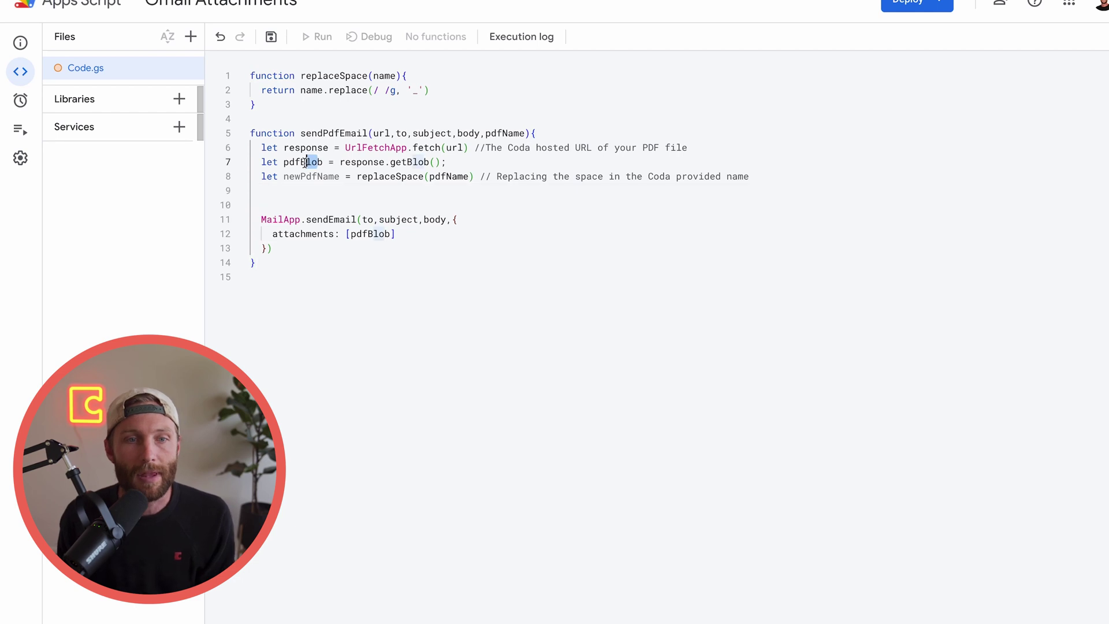
double_click(304, 163)
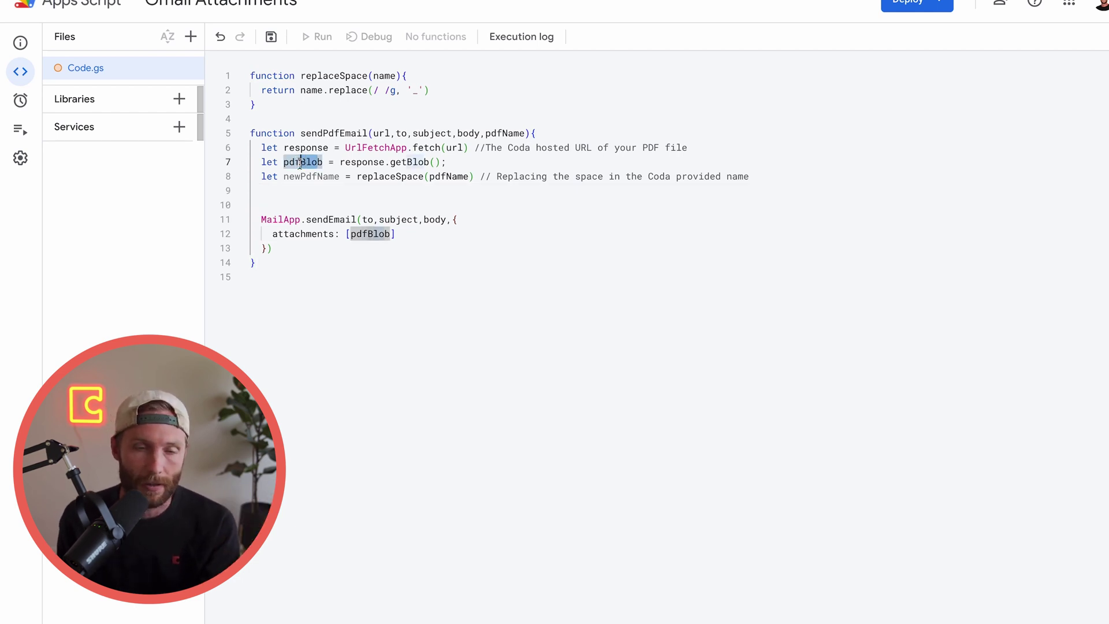
Add pdfBlob.setName(newPdfName); on line 9 to rename the PDF blob
click(306, 194)
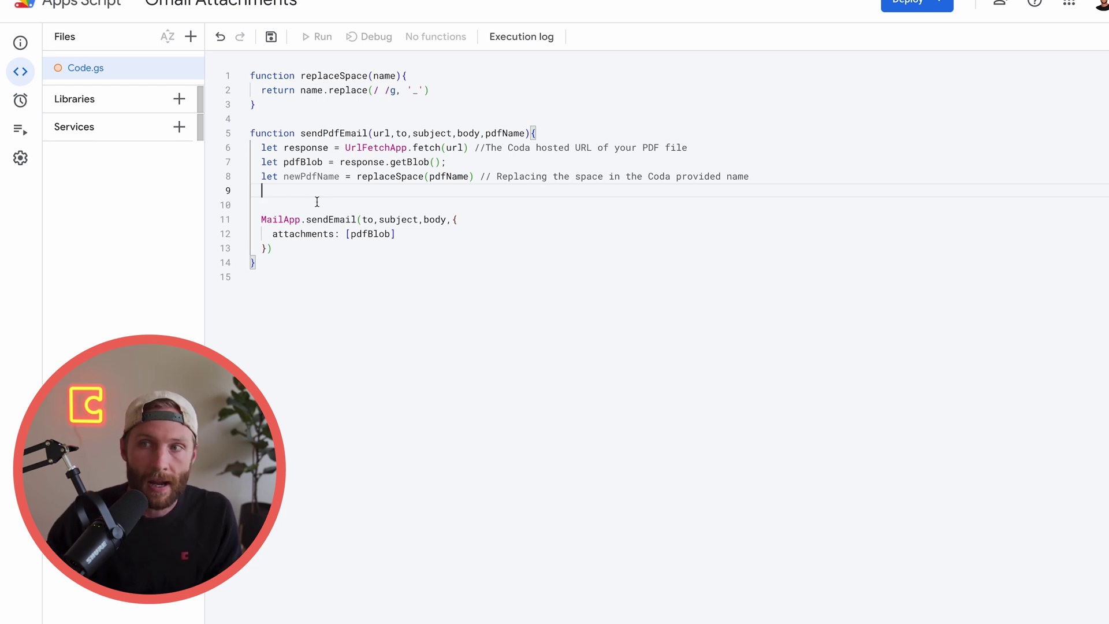
text(pdfBlob.se)
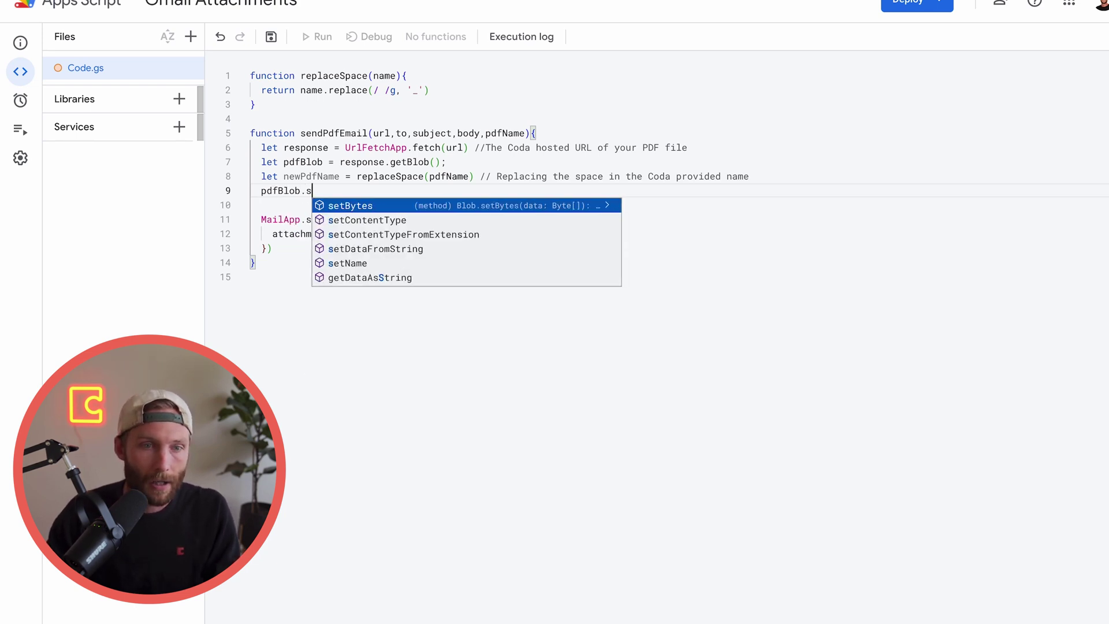
key(Down)
key(Down)
key(Down)
key(Down)
key(Return)
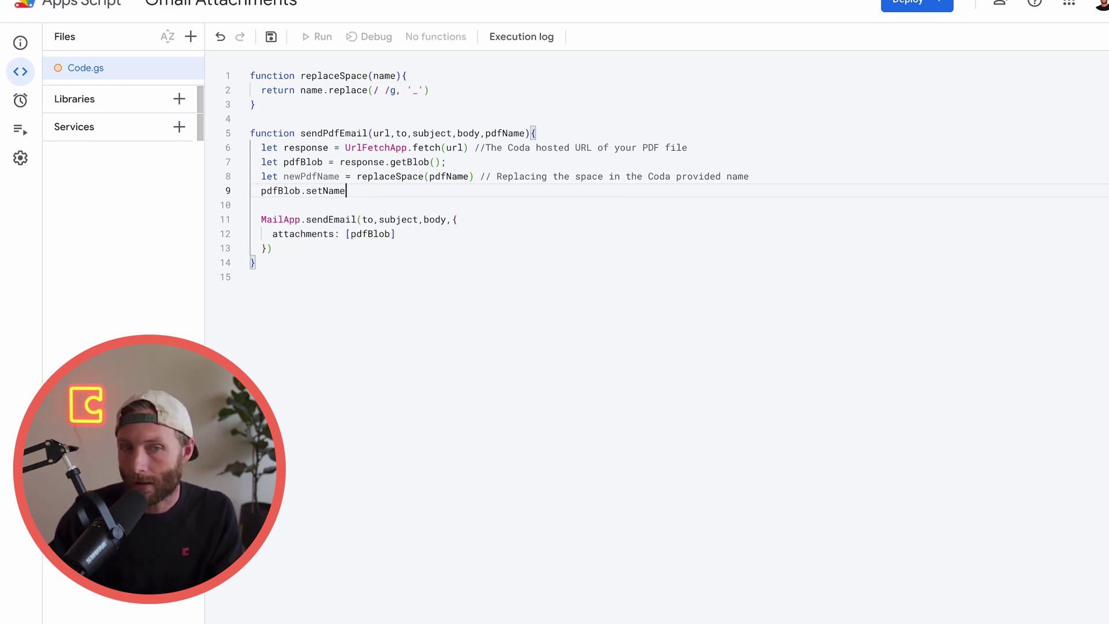
text((new)
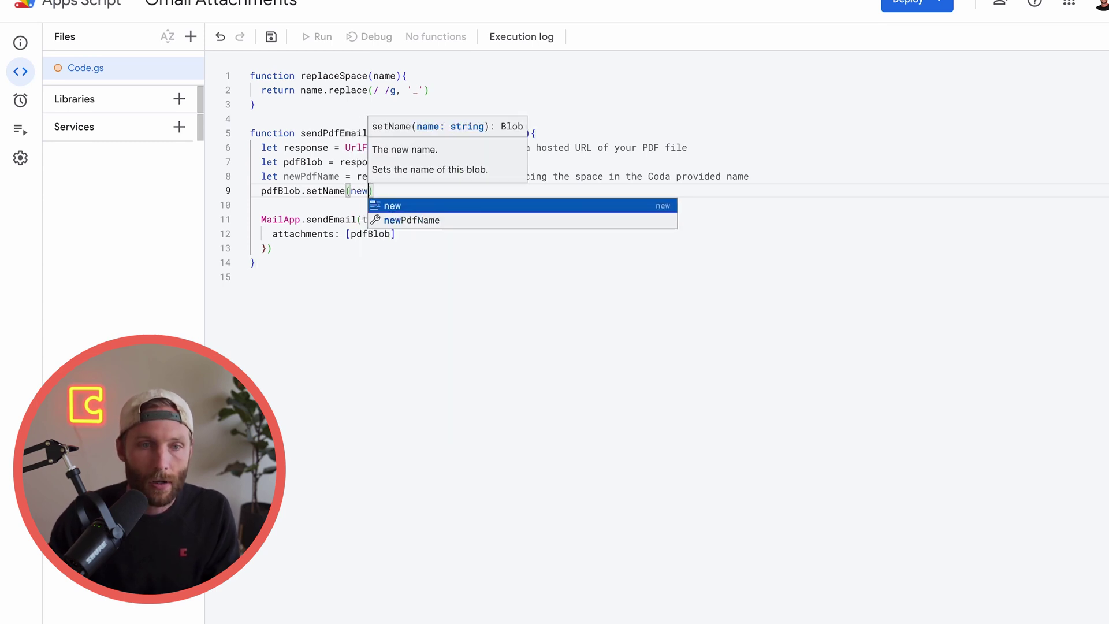
key(Return)
key(End)
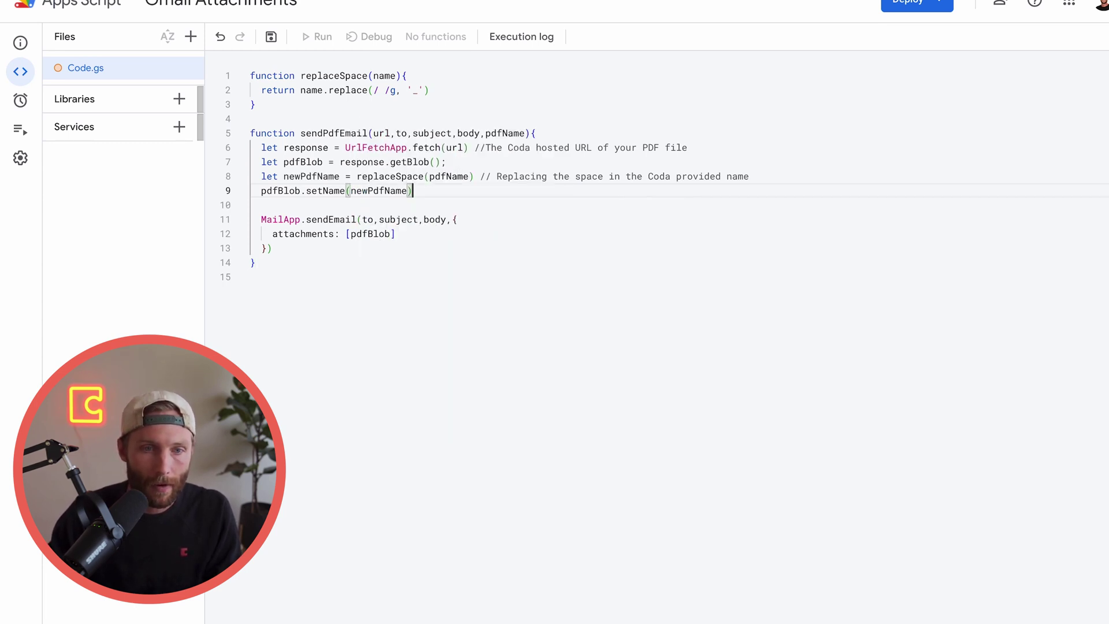
text(;)
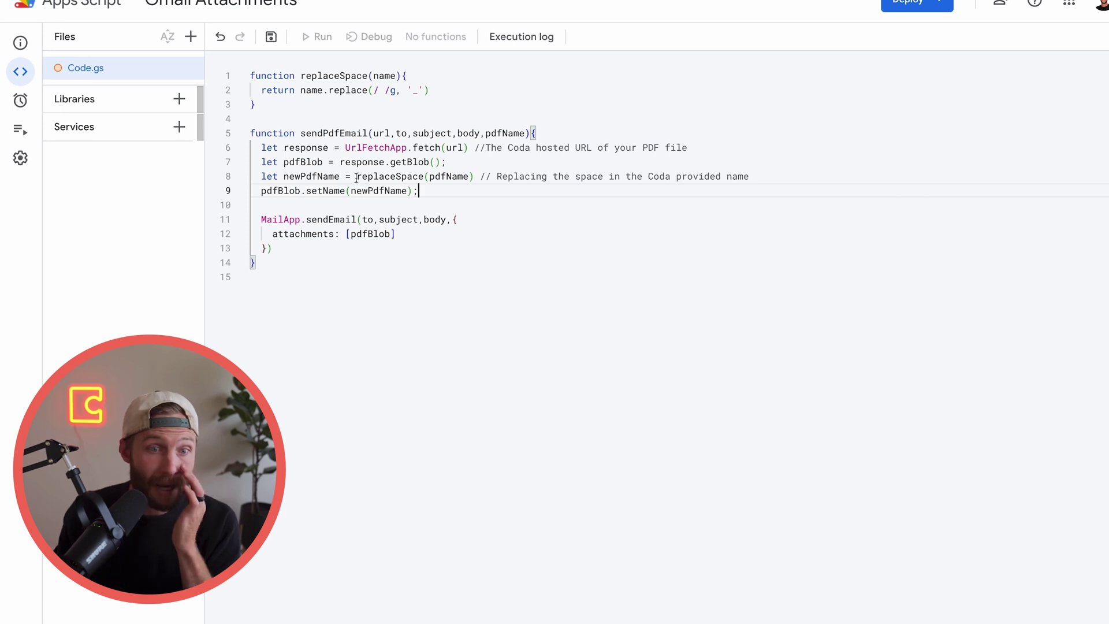
click(281, 263)
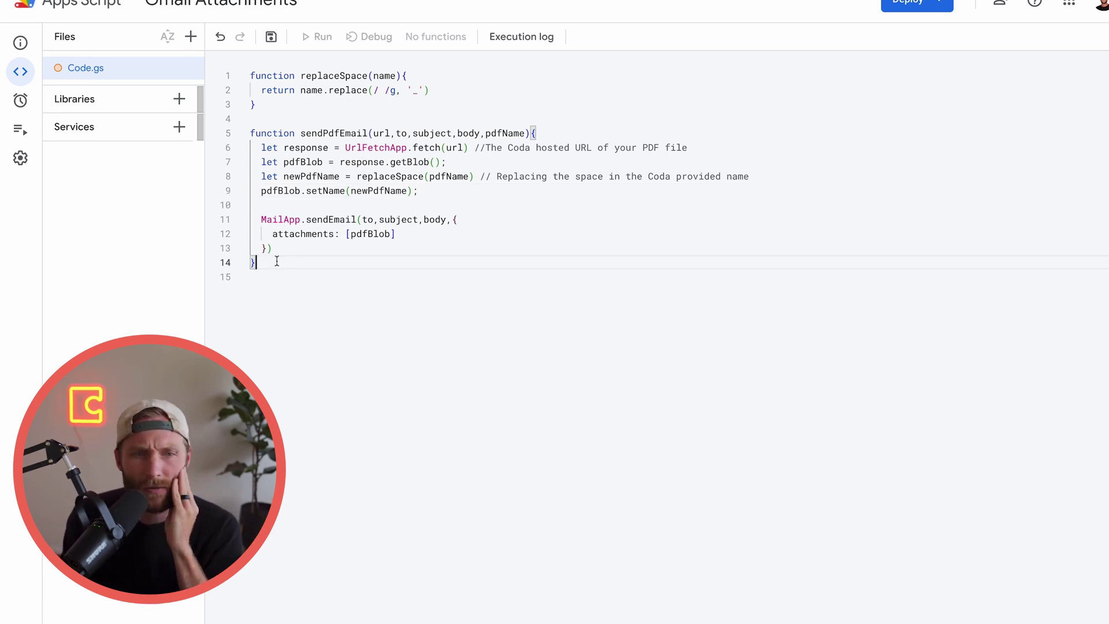
key(shift+Up)
key(shift+Up)
key(shift+Up)
key(shift+Up)
key(shift+Up)
key(shift+Up)
key(shift+Up)
key(shift+Up)
key(shift+Up)
key(shift+Up)
key(shift+Up)
key(shift+Up)
key(shift+Up)
key(shift+Up)
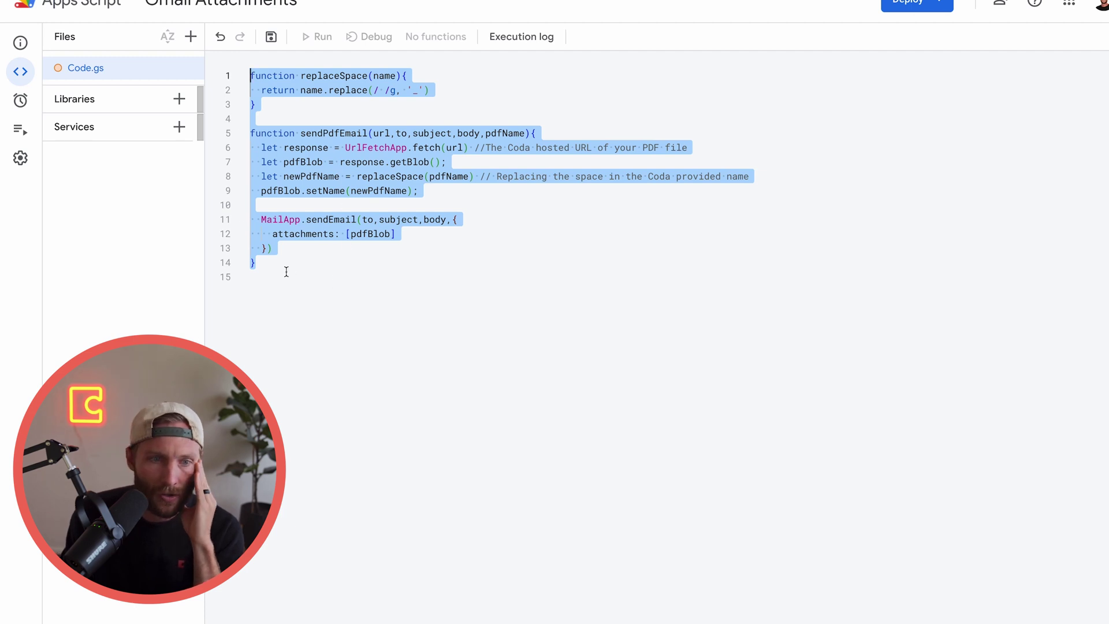
click(287, 275)
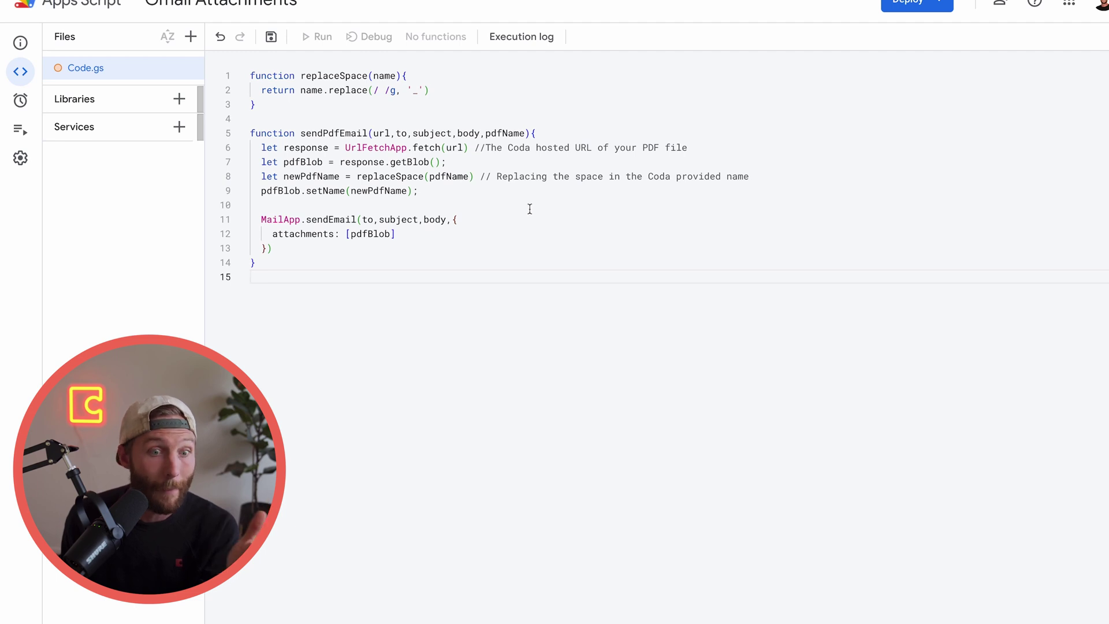
Add an empty function doPost(e){ } on line 16 below sendPdfEmail
key(Return)
drag(189, 436, 813, 140)
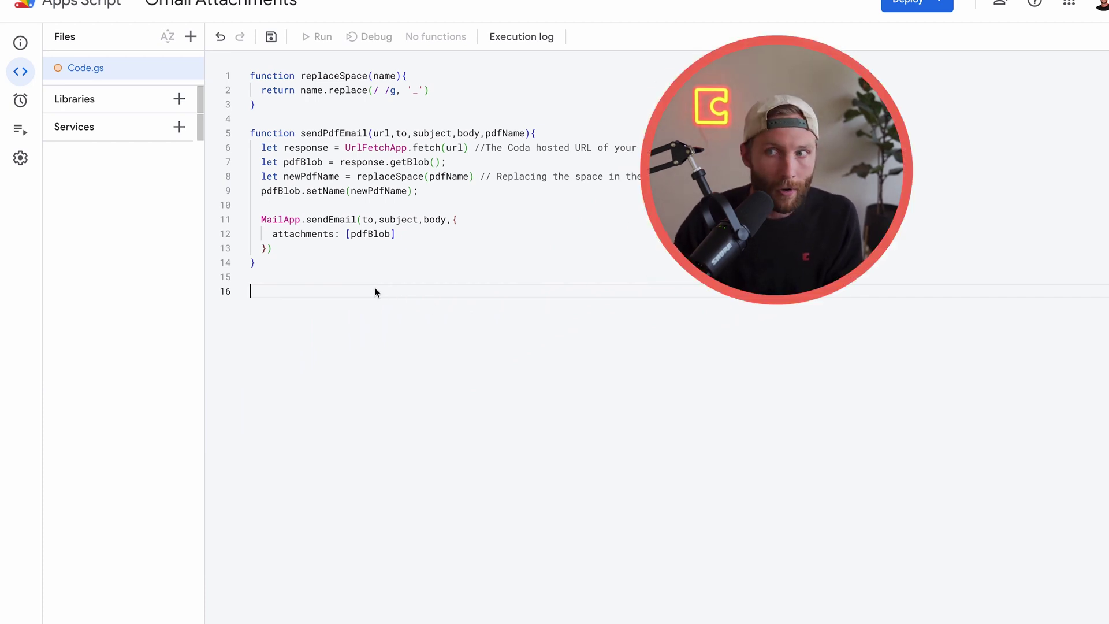
text(function doPost)
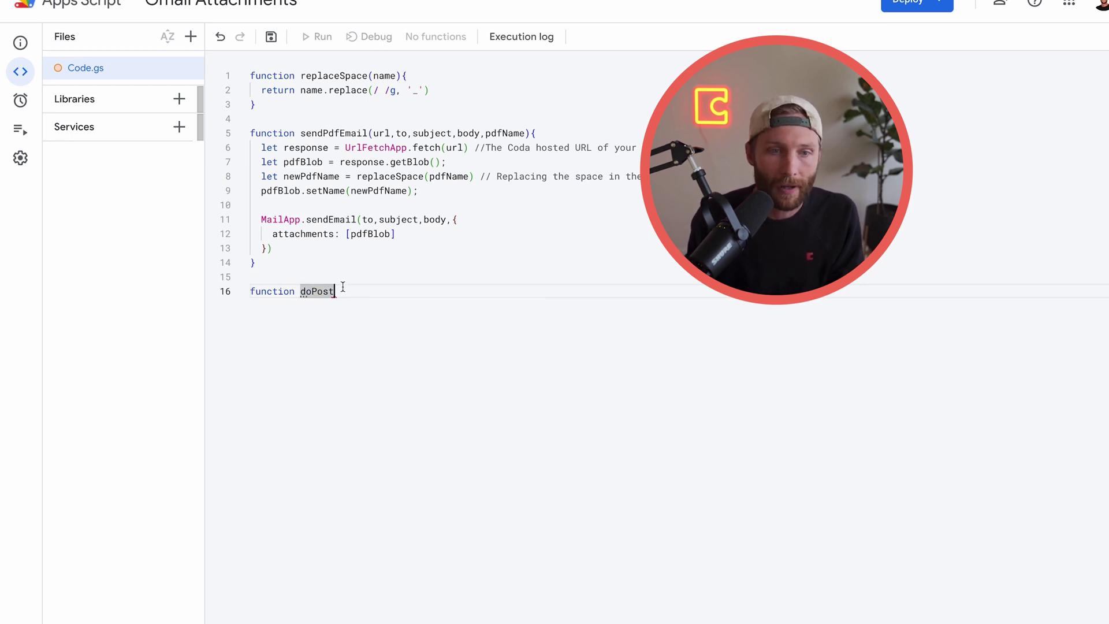
text({)
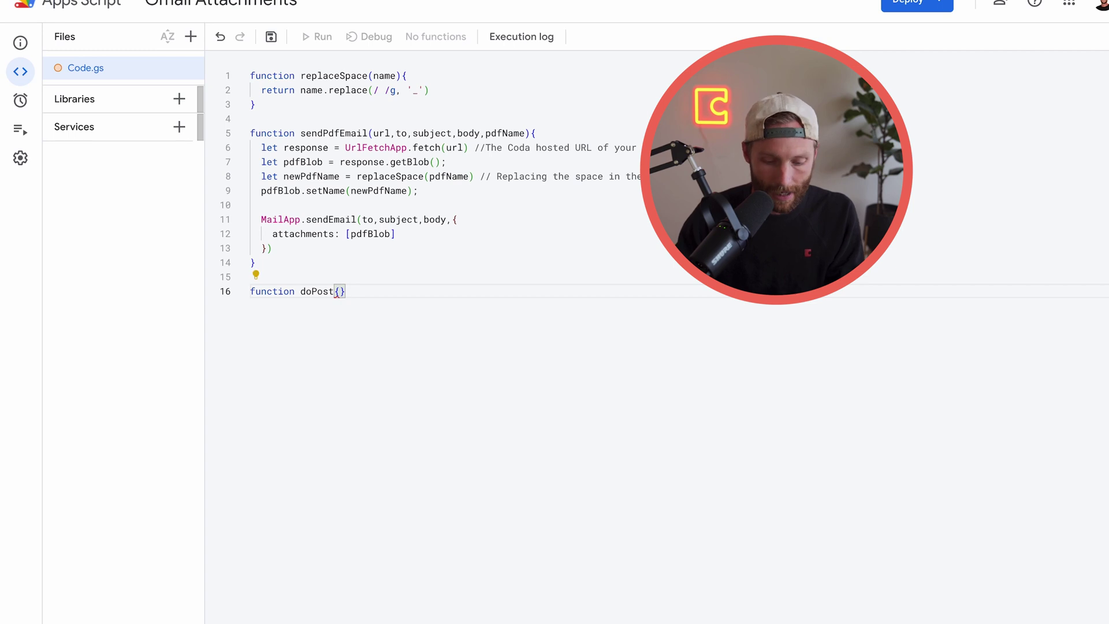
text(()
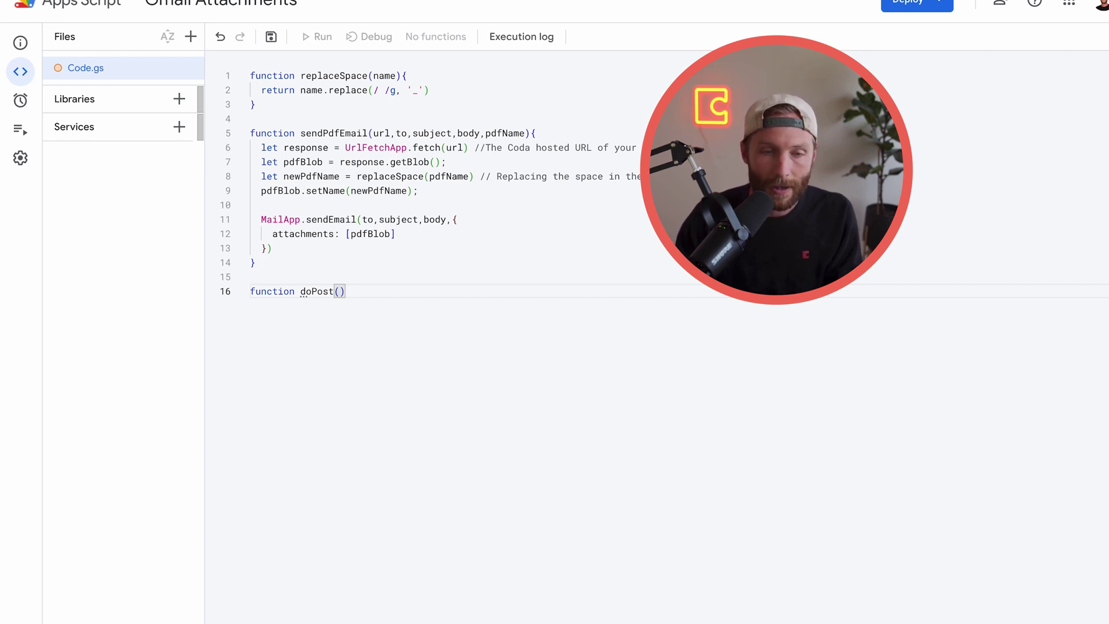
text(e){)
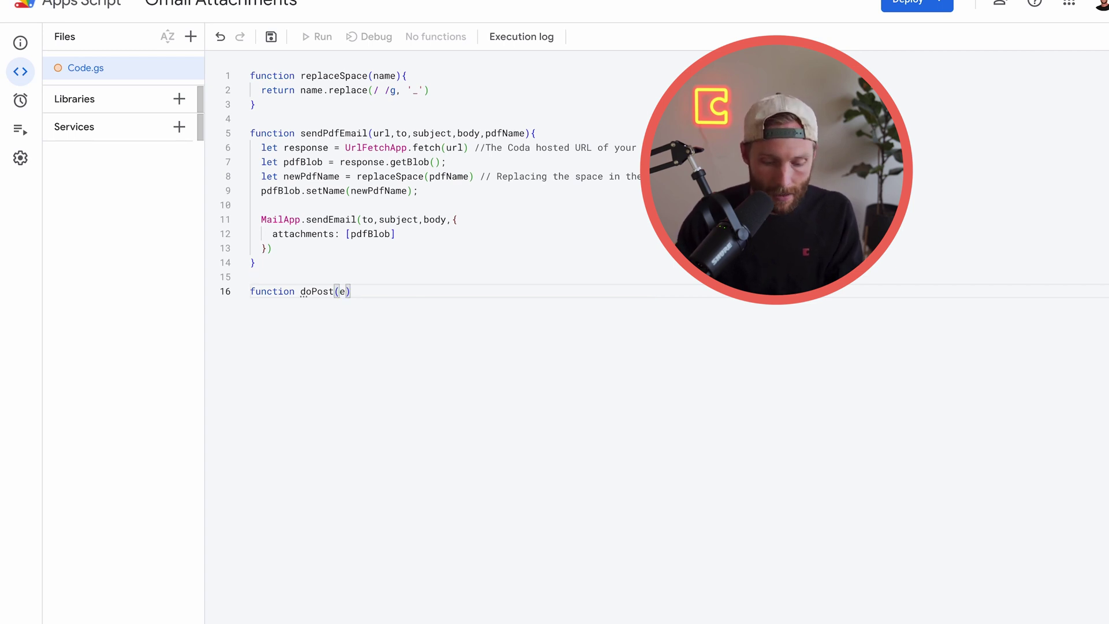
key(Return)
drag(267, 321, 245, 295)
click(340, 291)
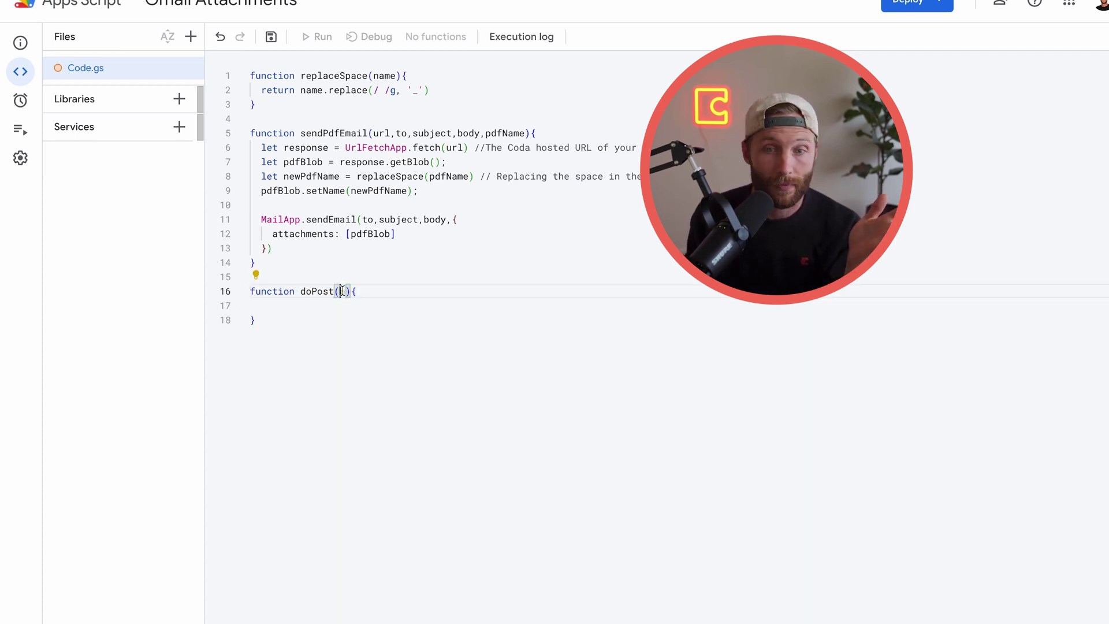
click(280, 306)
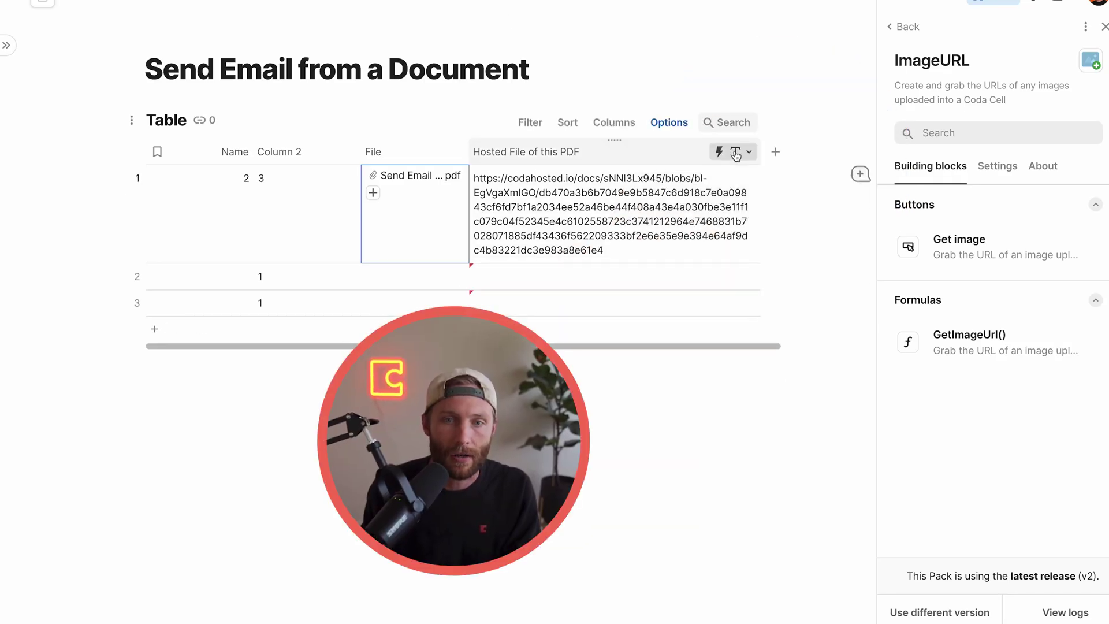
Delete the Hosted File column and add a Button column named 'Send information to script'
click(736, 154)
click(757, 617)
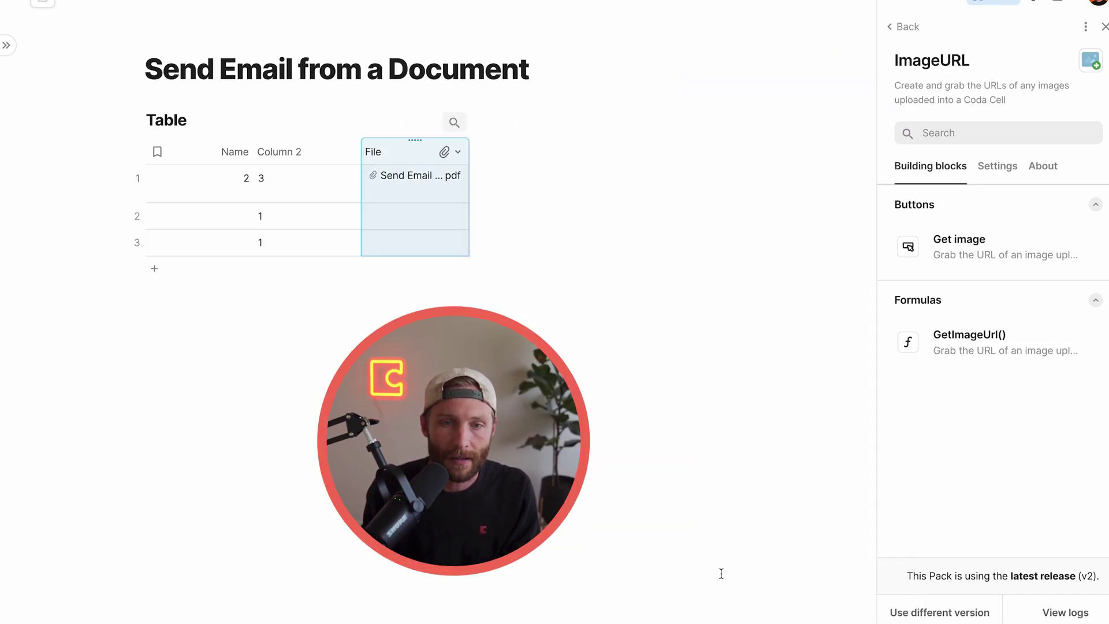
click(485, 151)
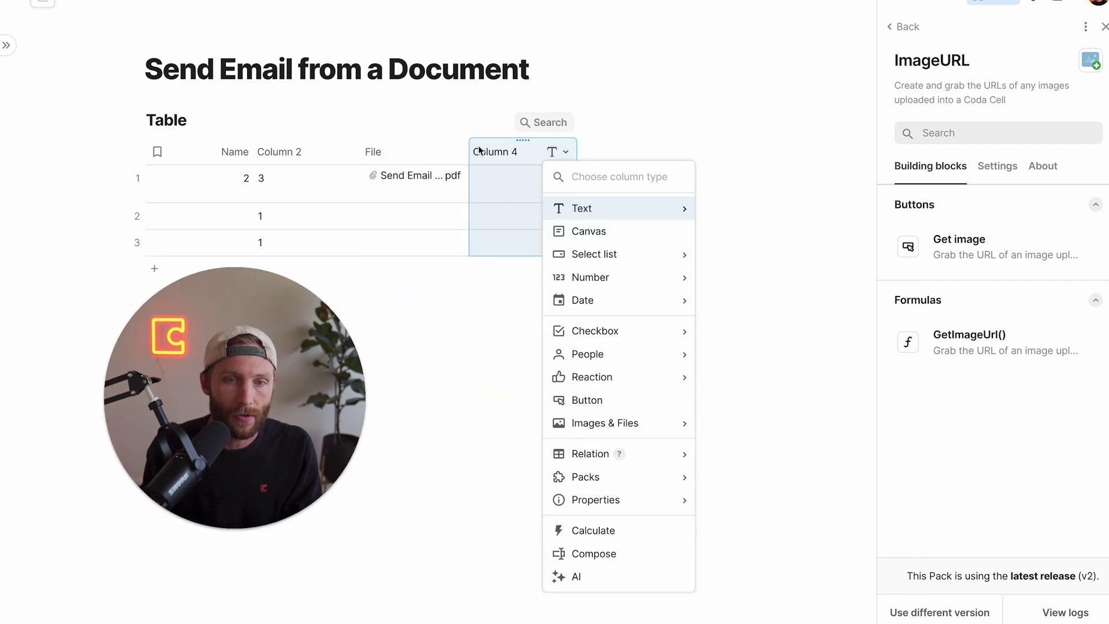
click(523, 152)
text(Send info)
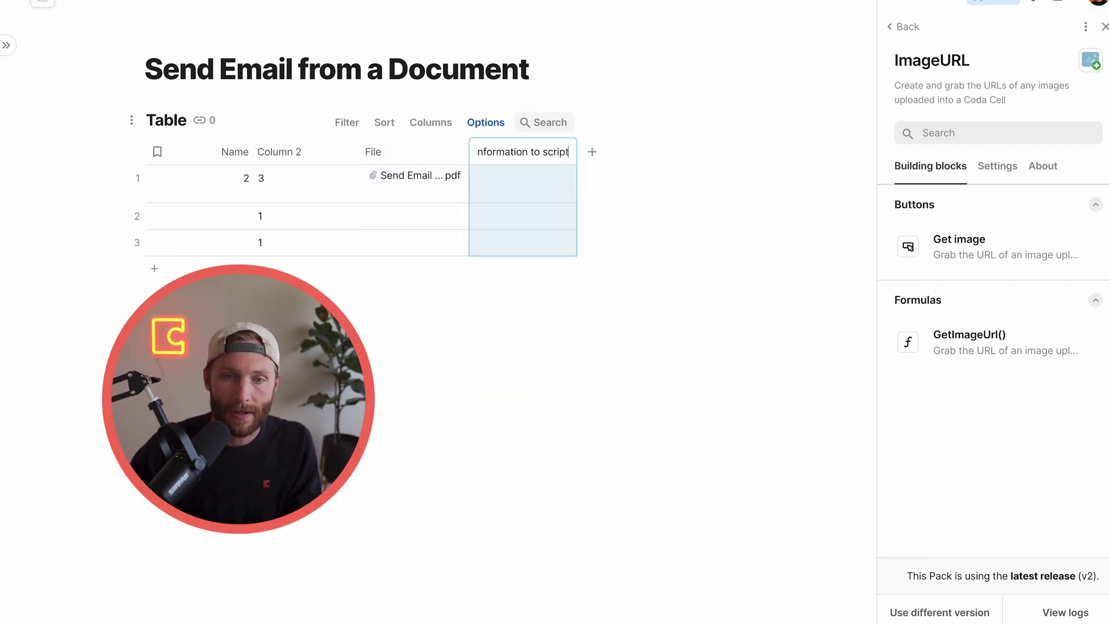
text(rmation to script)
key(Return)
click(566, 151)
mouse_move(636, 176)
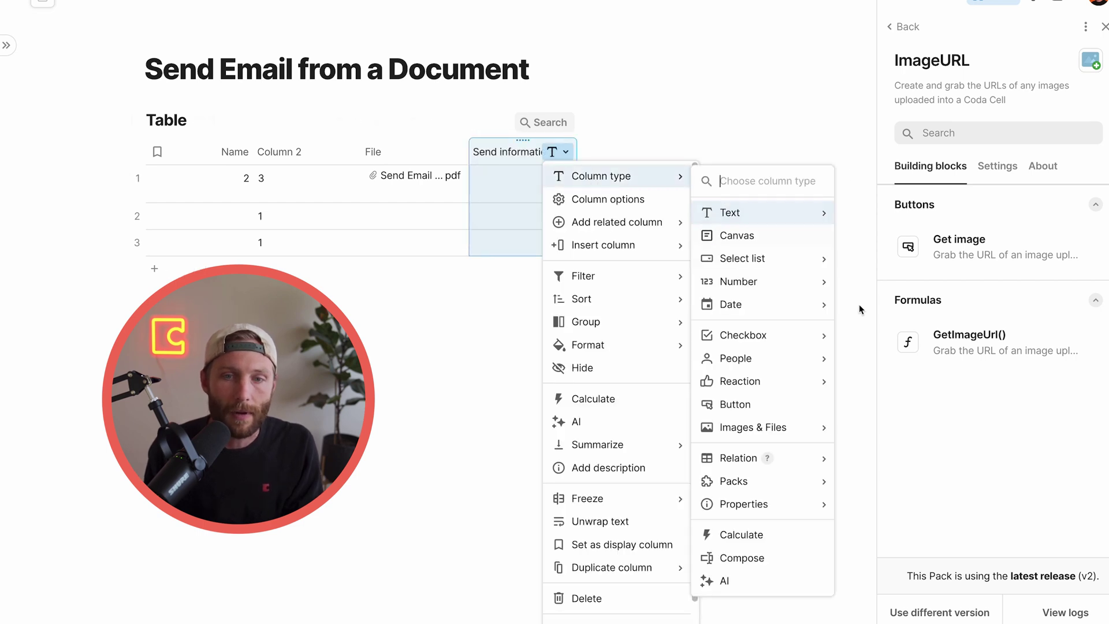
click(739, 404)
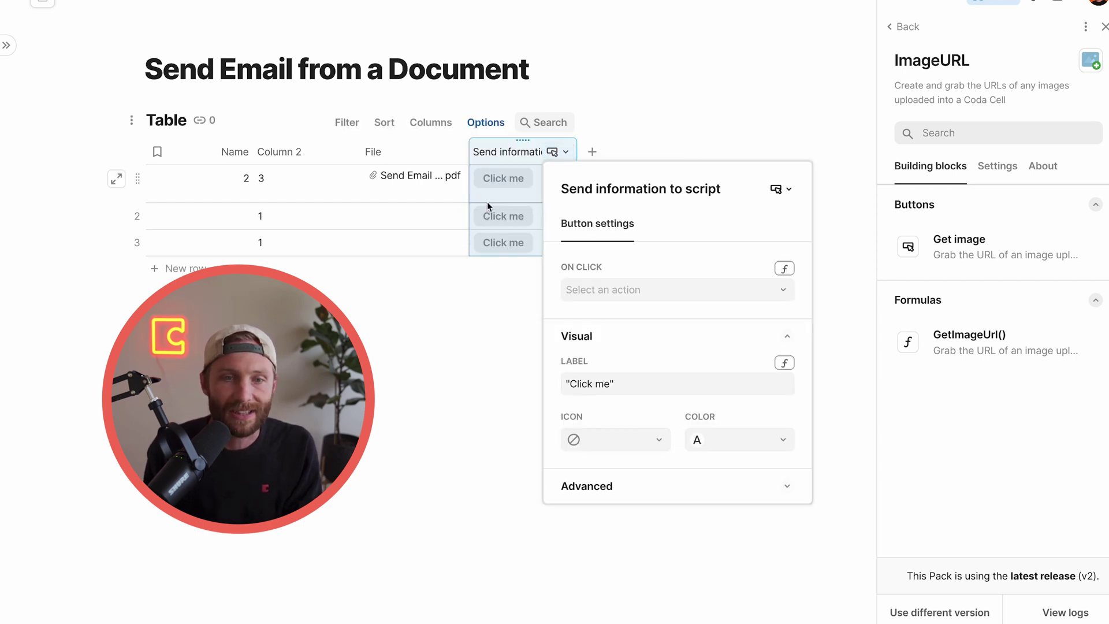
click(486, 206)
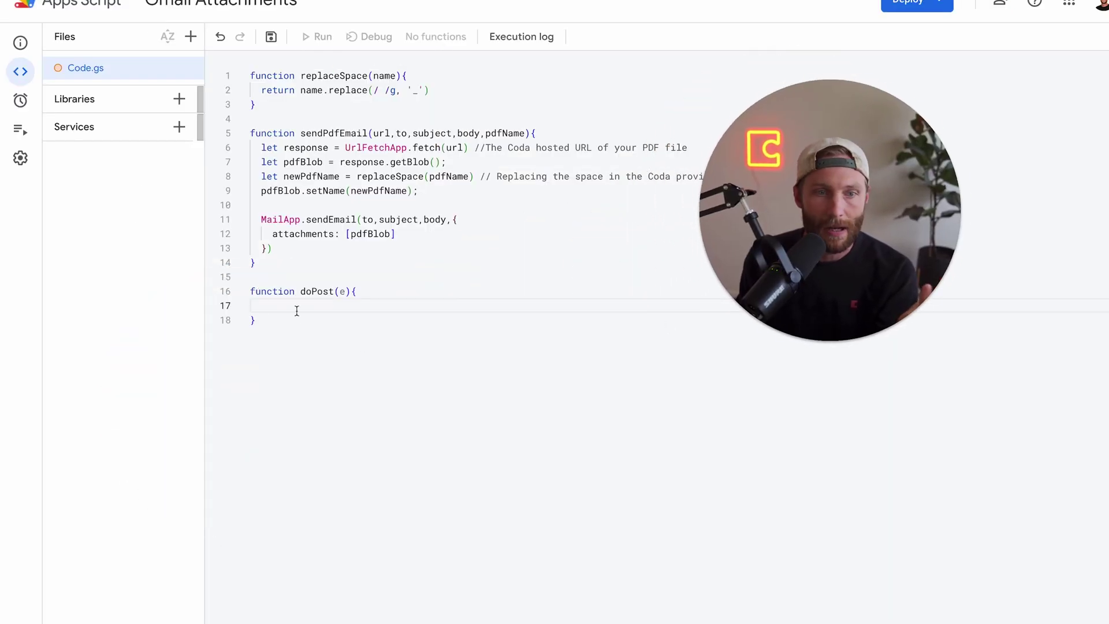
Parse the posted body with let info = JSON.parse(e.postData.contents) in doPost
click(297, 311)
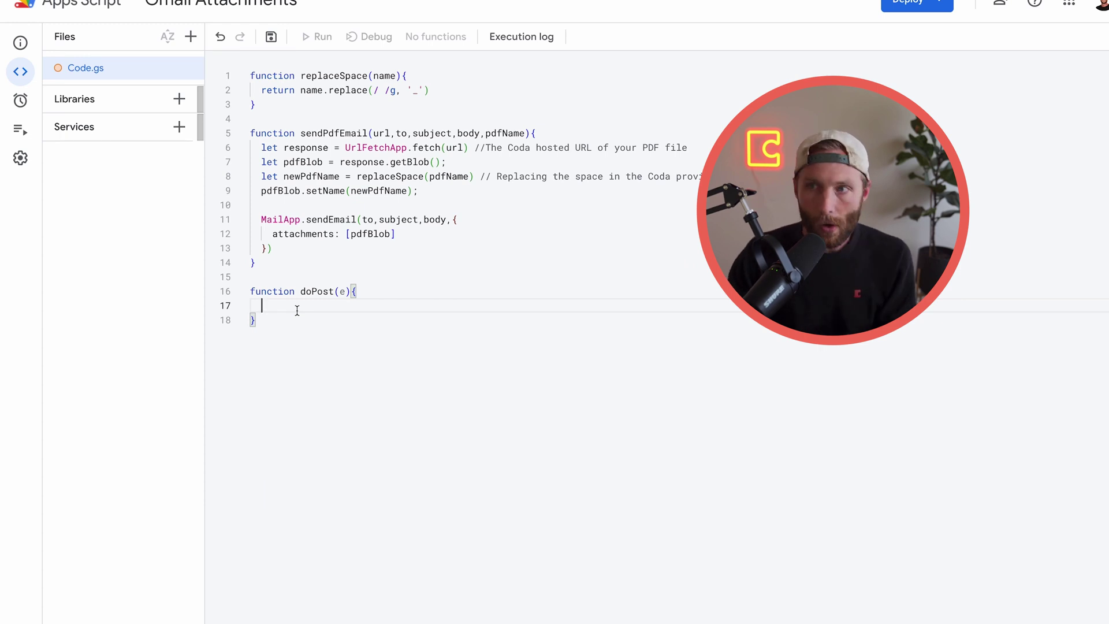
text(let json)
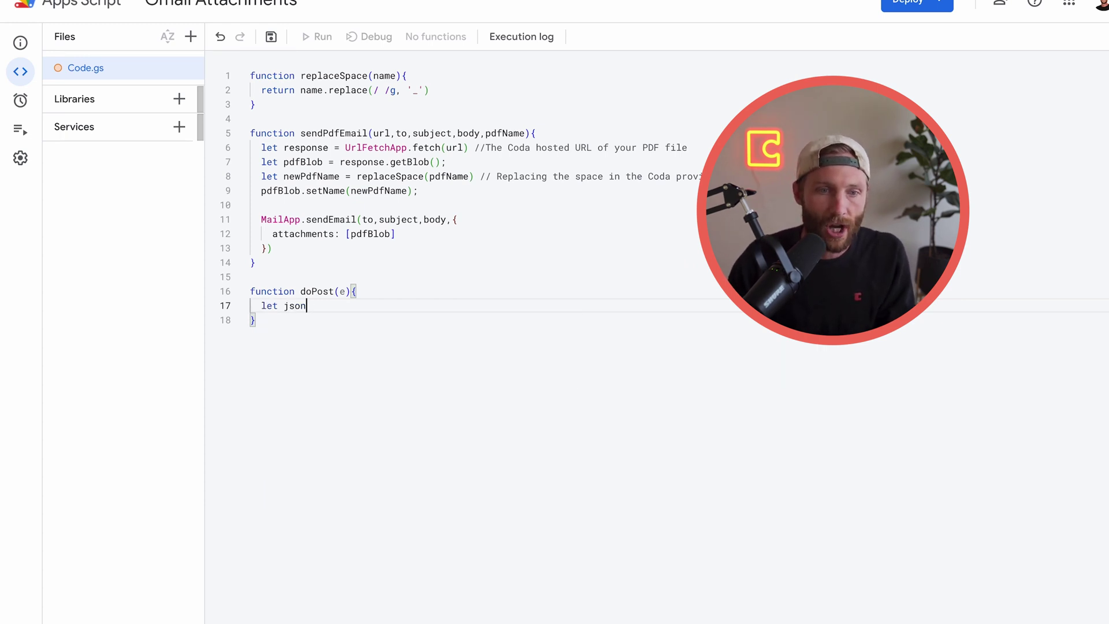
text( =)
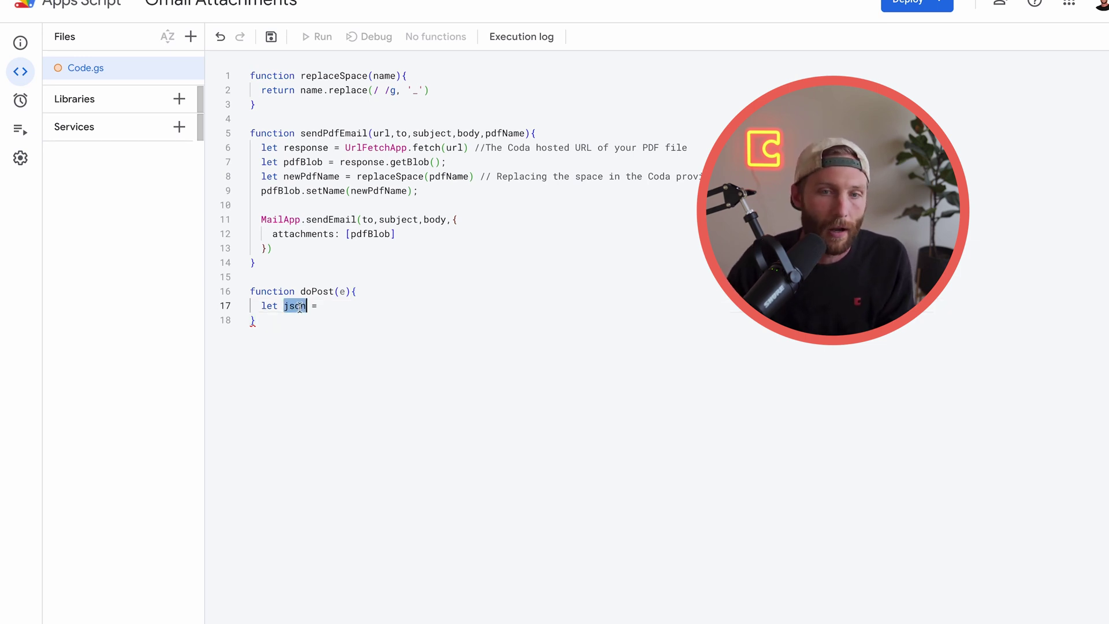
text(info)
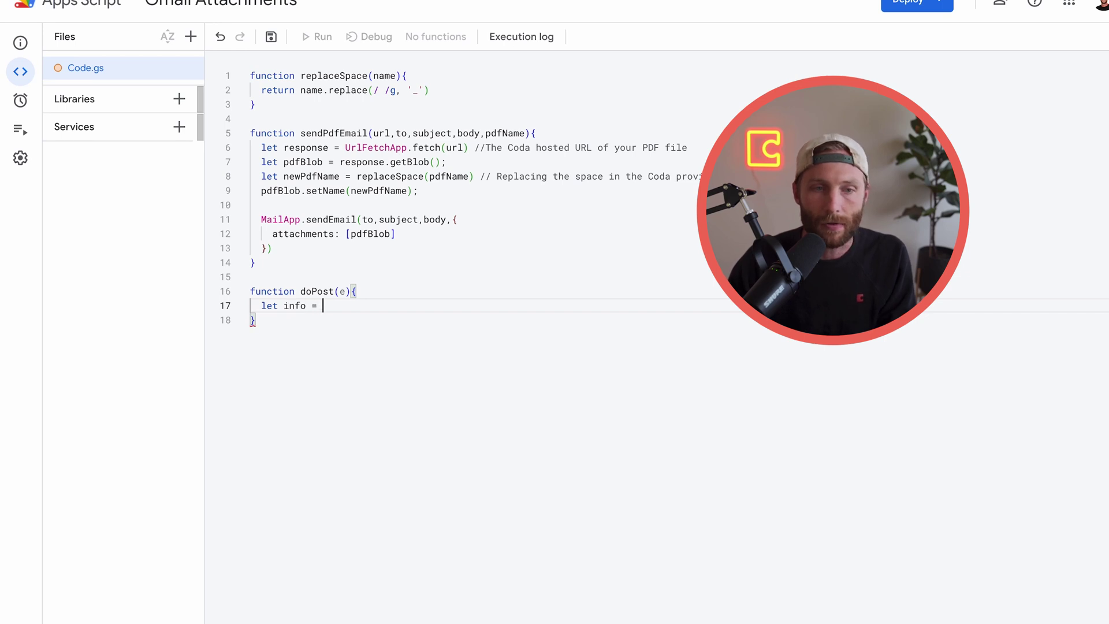
text(JSON.pa)
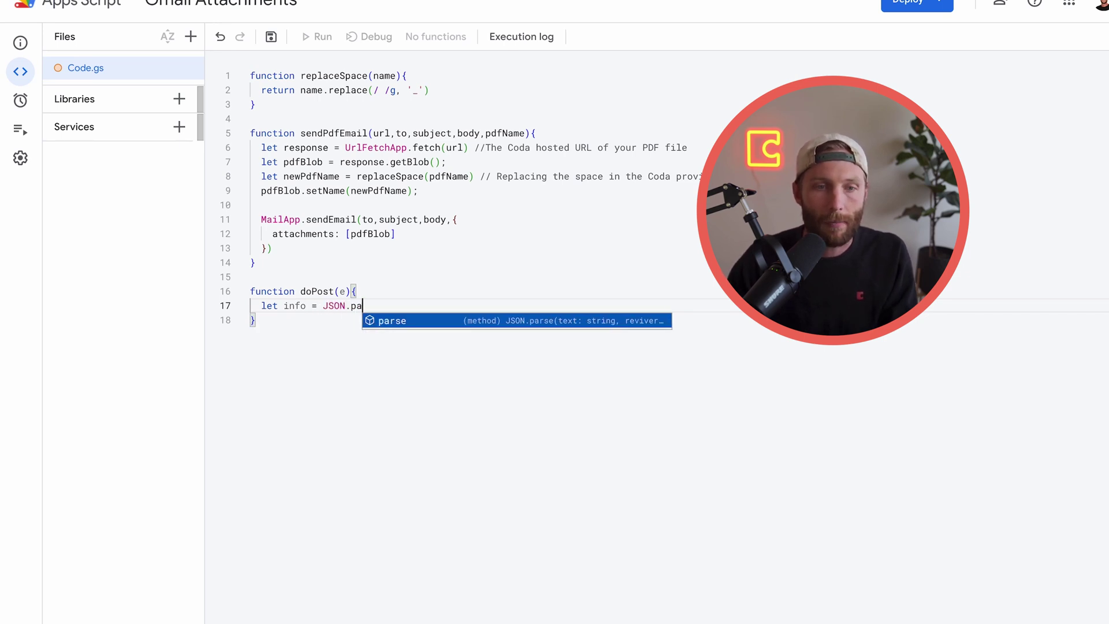
text(rse()
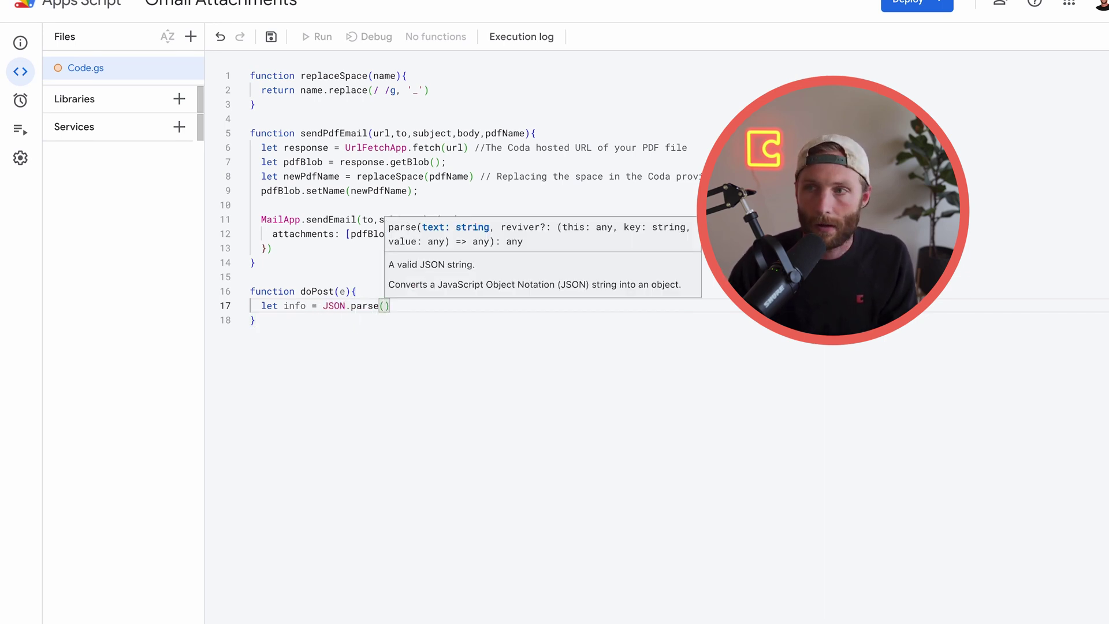
text(e.pa)
key(BackSpace)
text(os)
key(BackSpace)
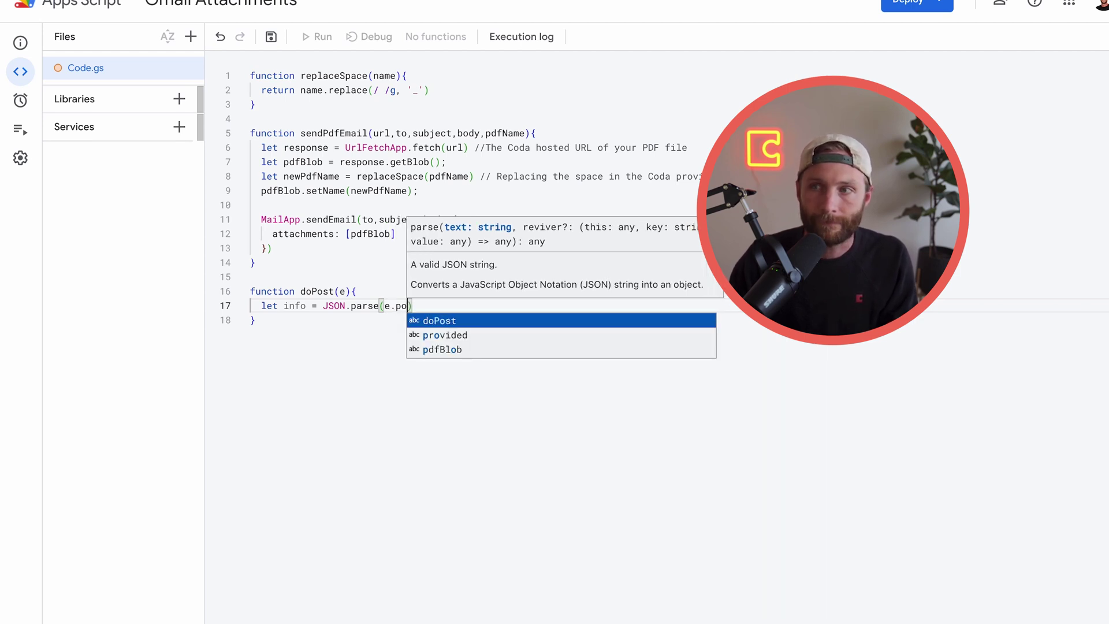
text(st)
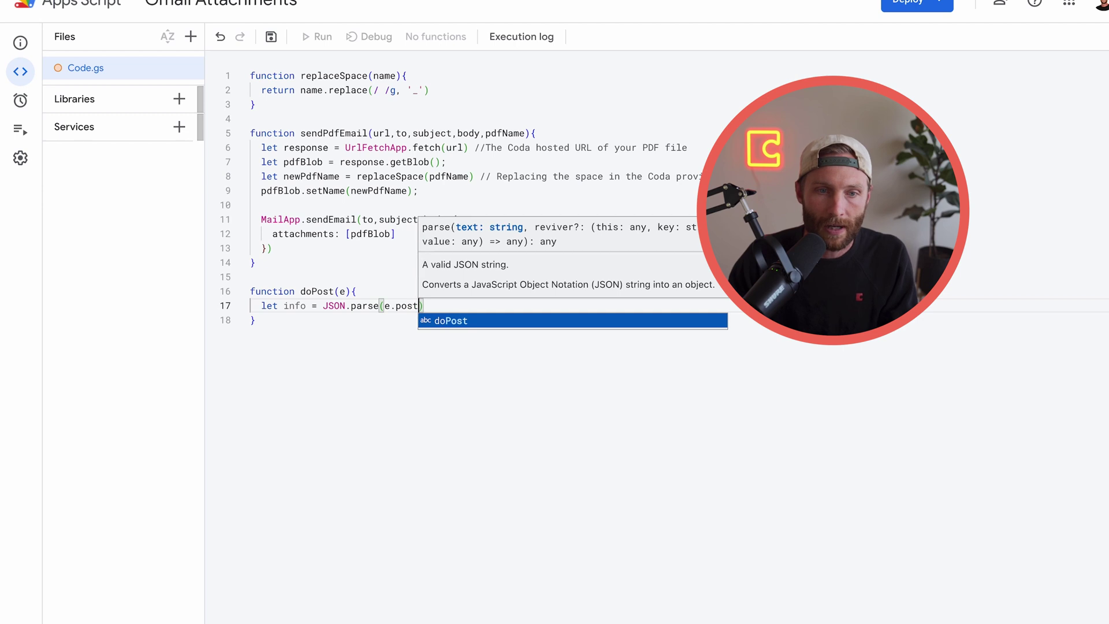
text(Data.conte)
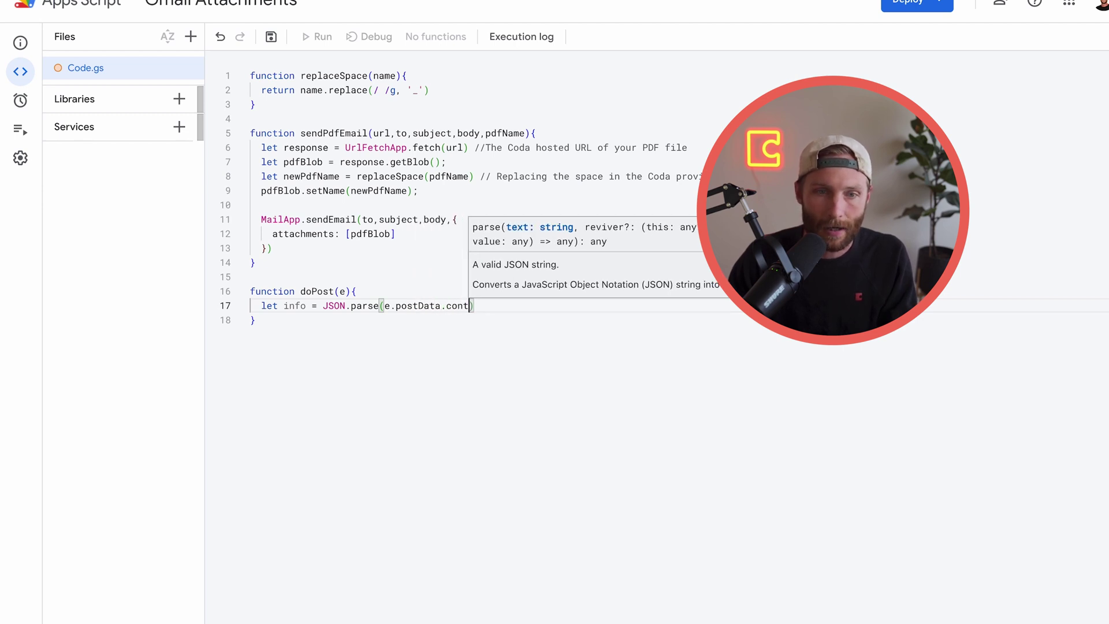
text(nts)
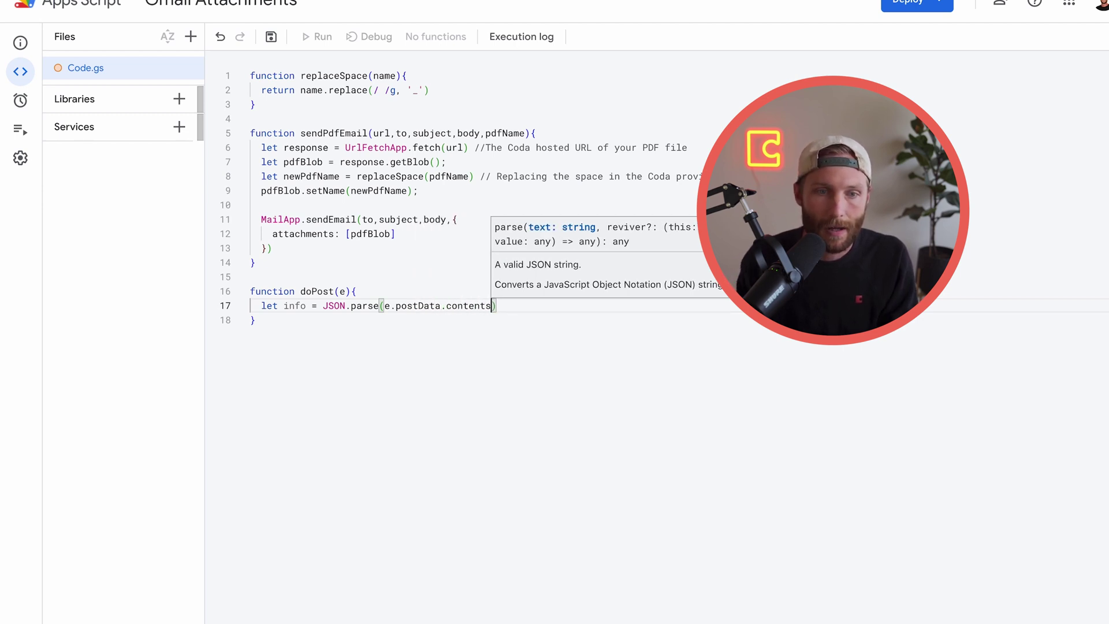
click(327, 320)
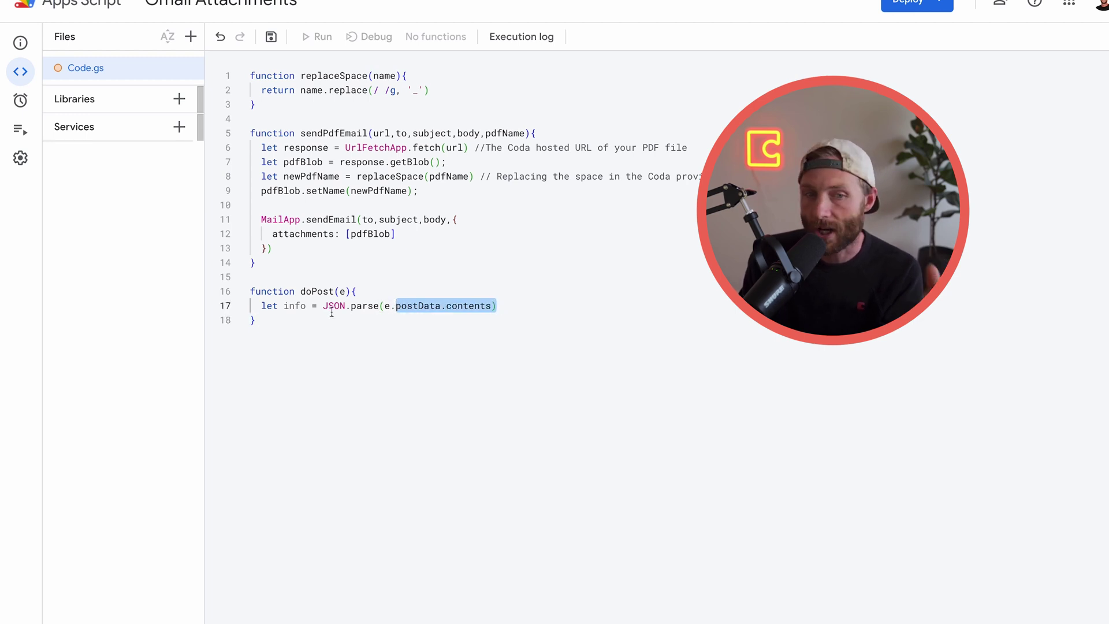
Read info.to into to and info.subject into subject
key(shift+Up)
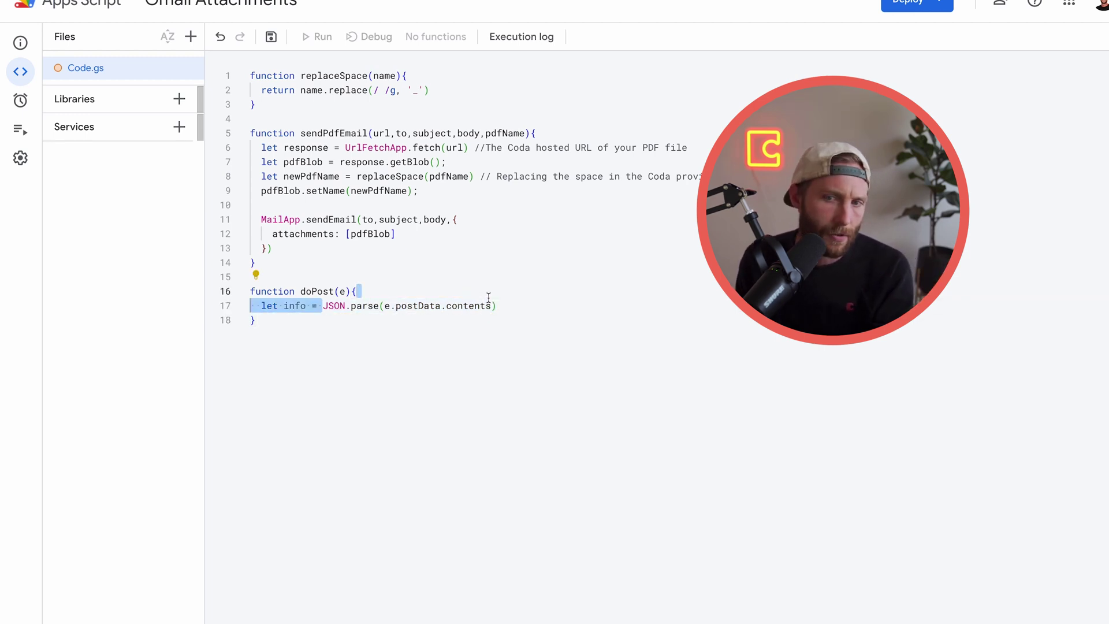
shift+click(496, 305)
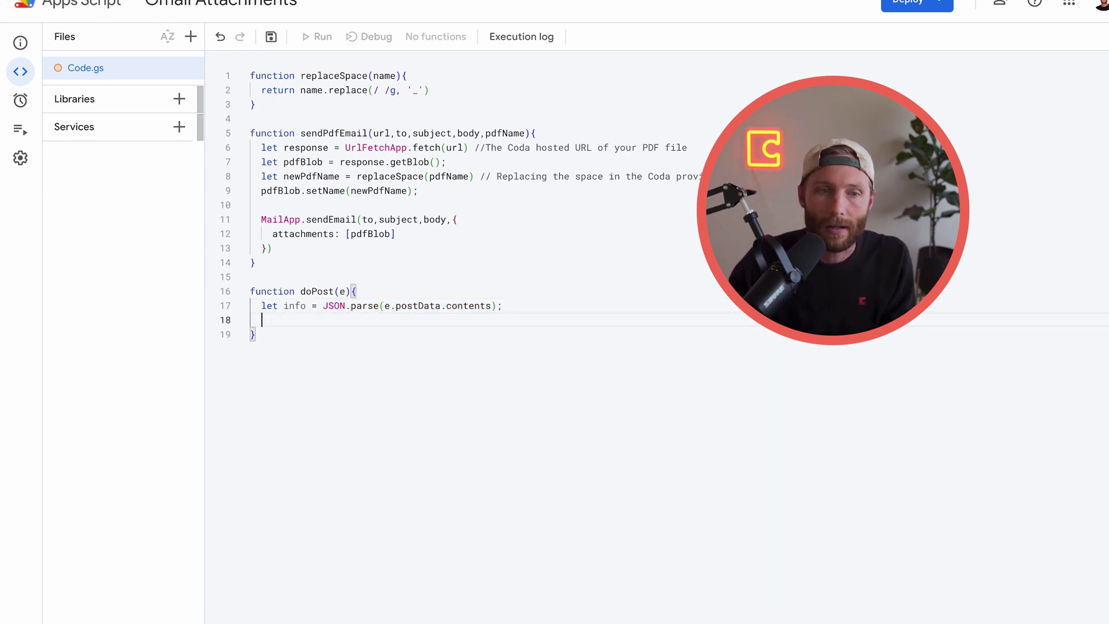
text(to )
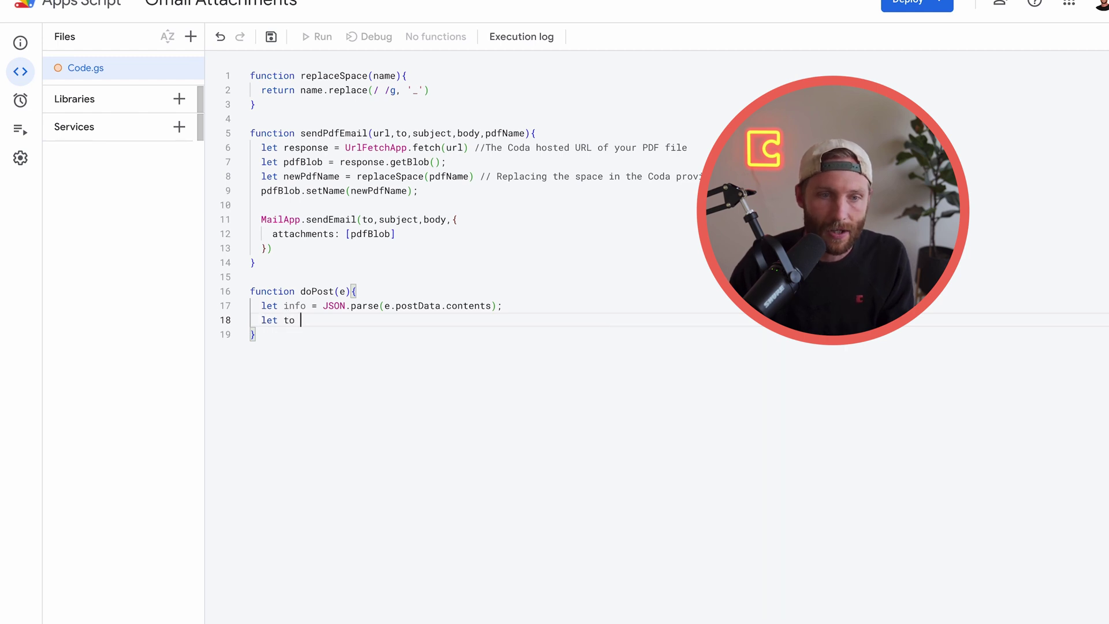
text(= info.to)
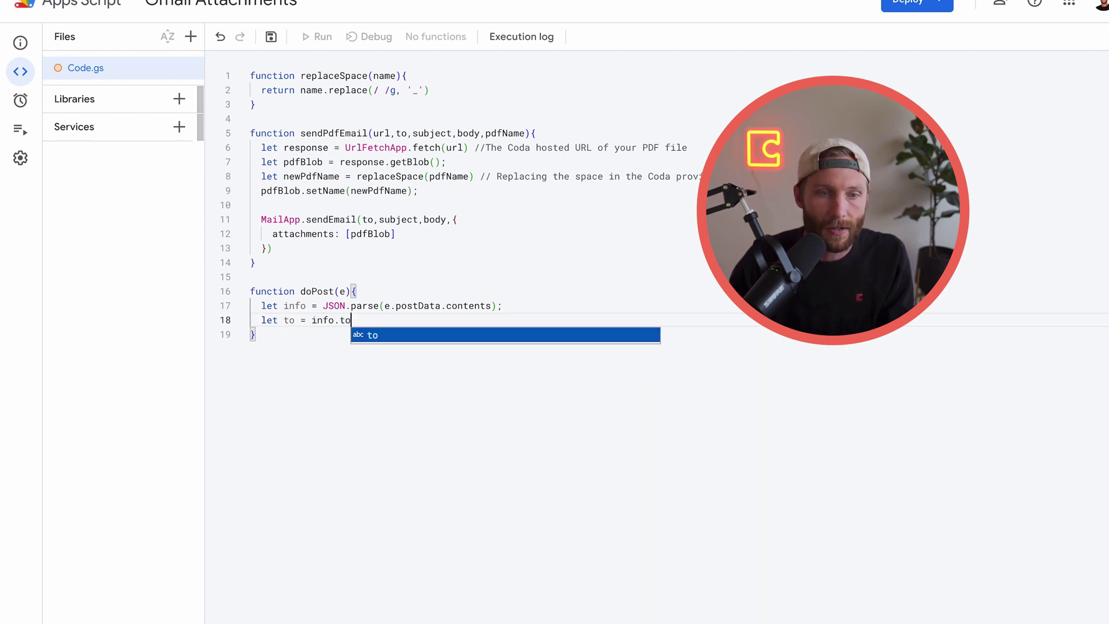
text(;)
key(Return)
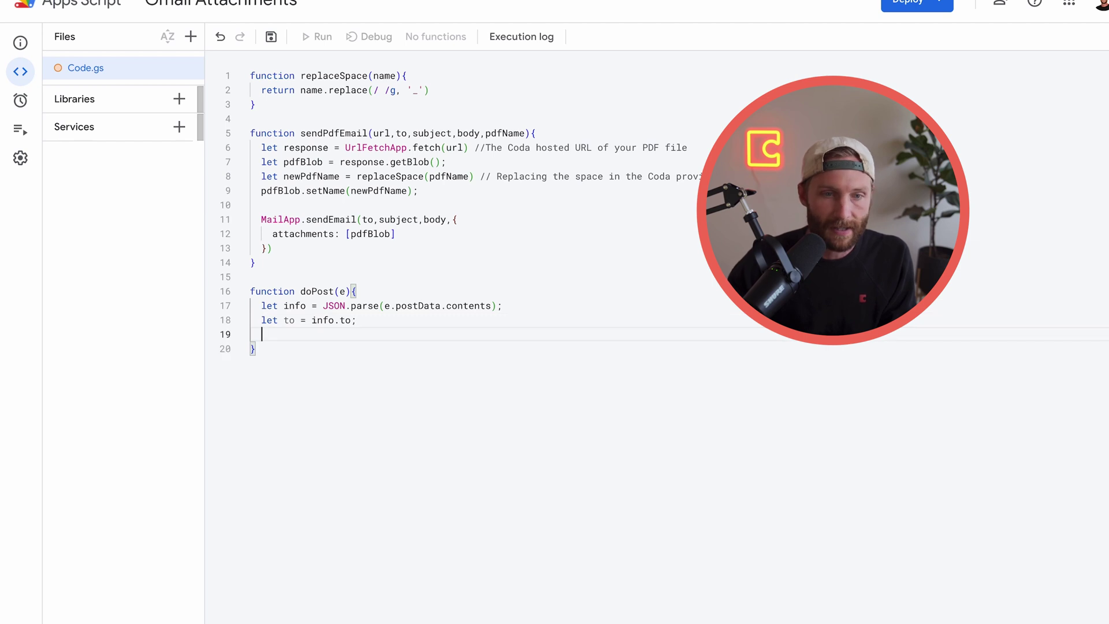
text(let subject = info.subject)
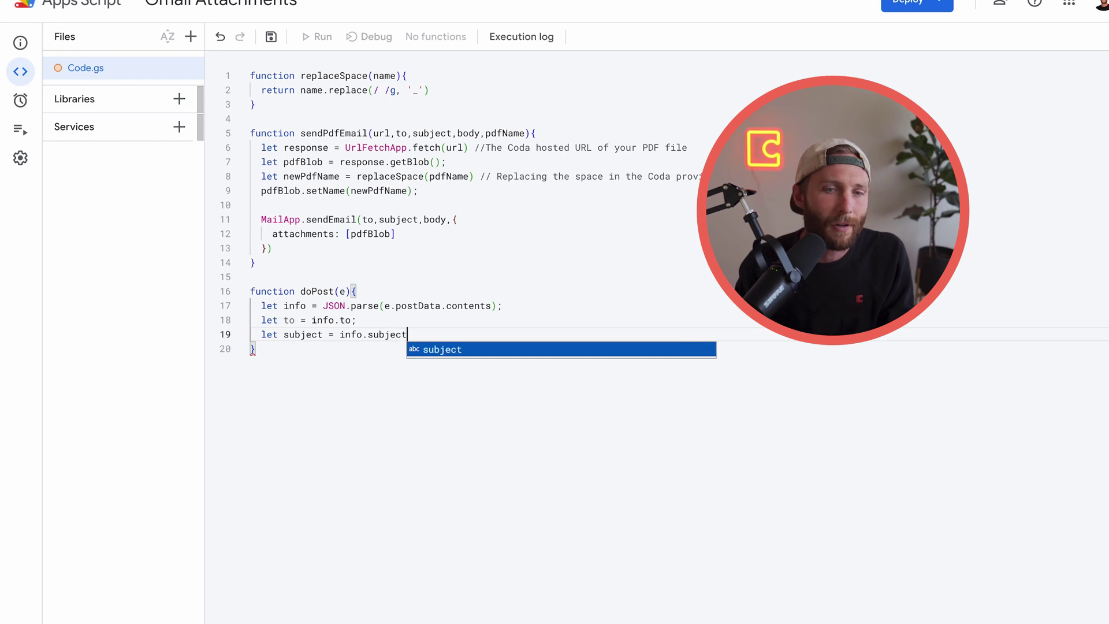
click(403, 422)
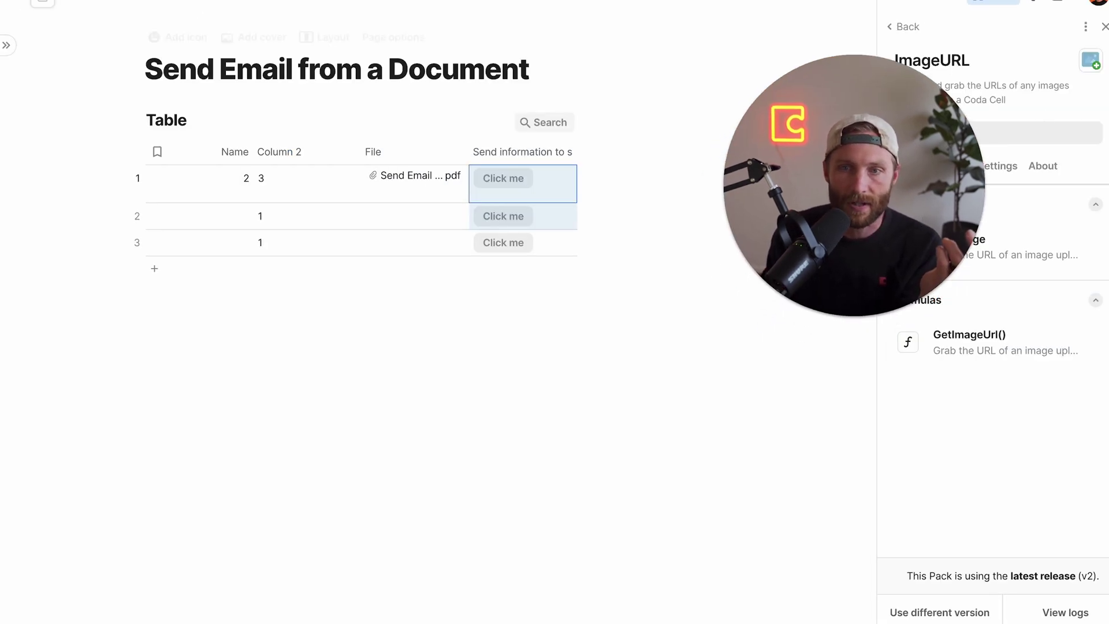
Insert a blank table with /table below Table and name it People
click(1103, 27)
click(347, 303)
text(/ta)
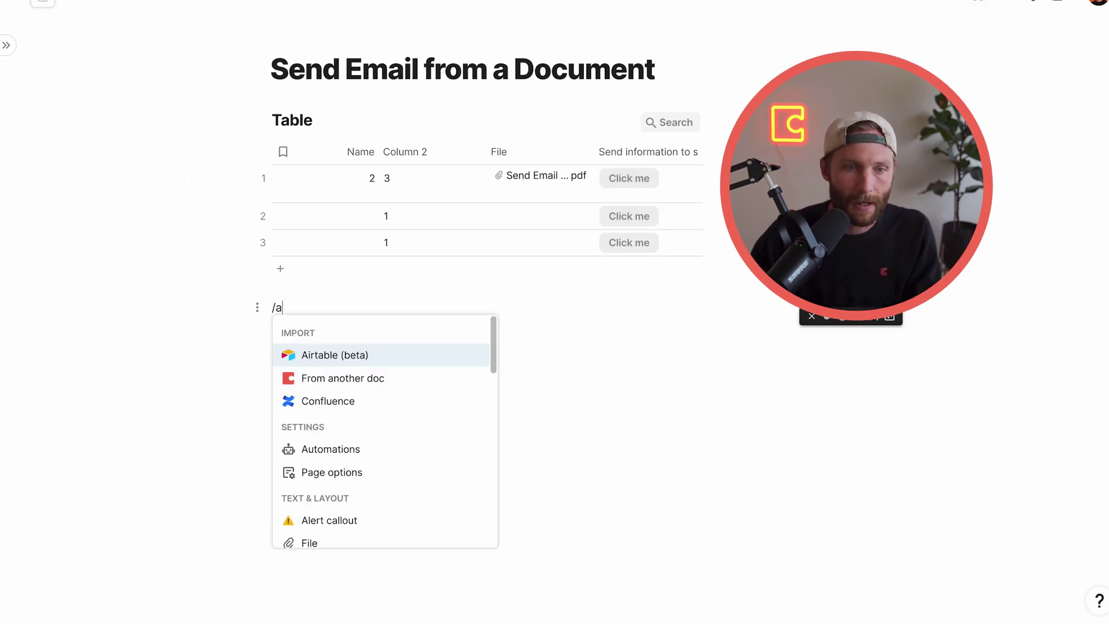
key(Return)
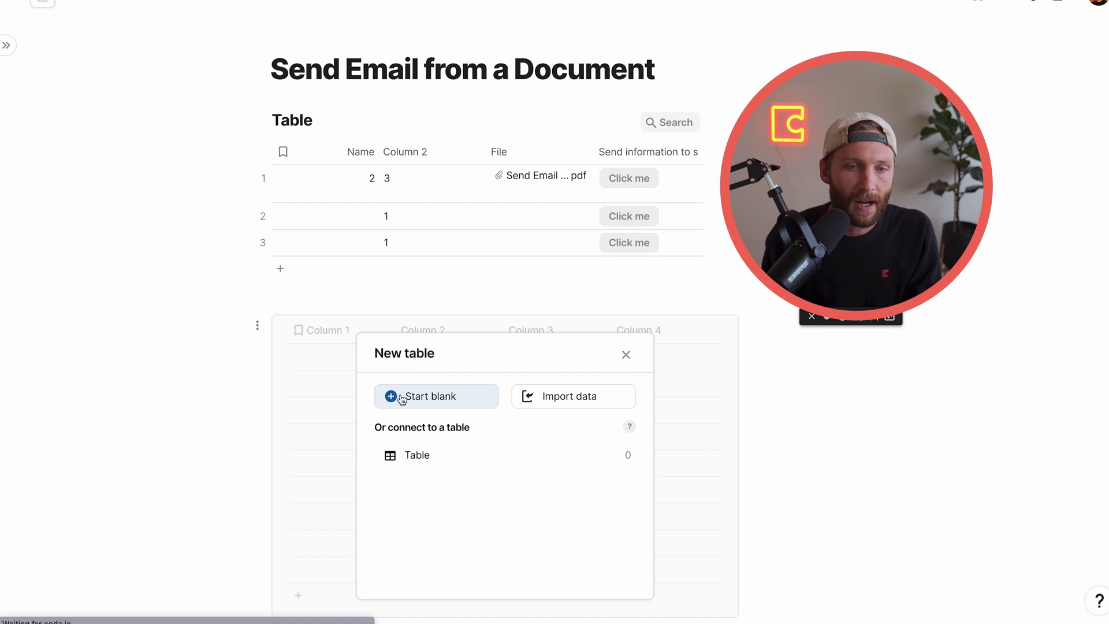
click(393, 394)
text(People)
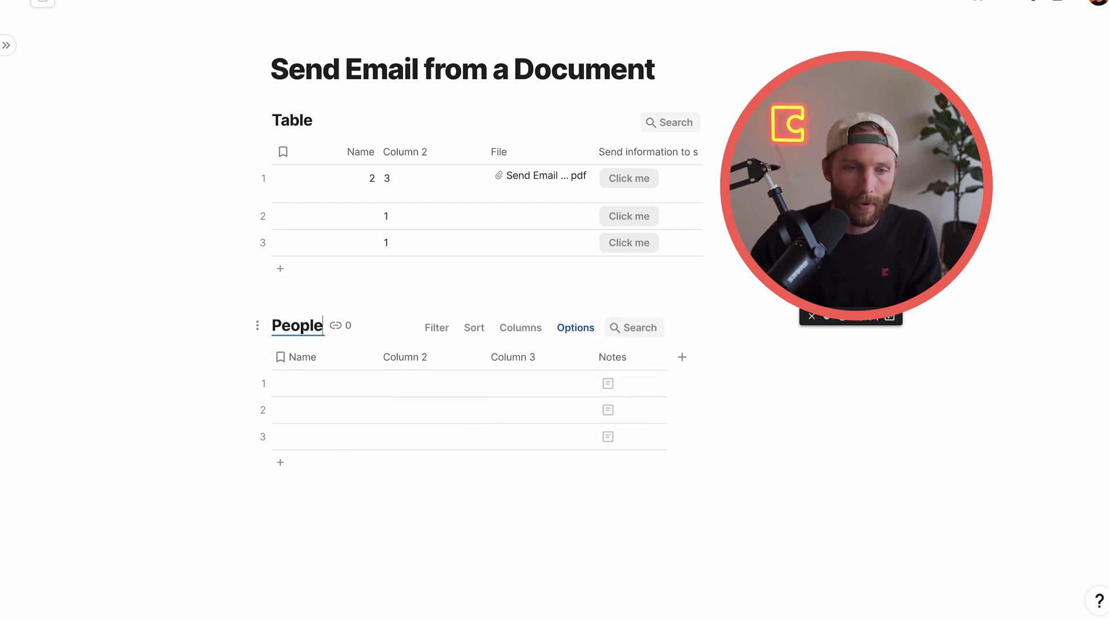
Rename Column 2 to Age, fill row 1 with a name and 42, then add Column 5 to Table
click(307, 384)
click(442, 358)
text(Age)
key(Return)
text(Scott)
click(392, 535)
click(430, 384)
text(42)
click(445, 440)
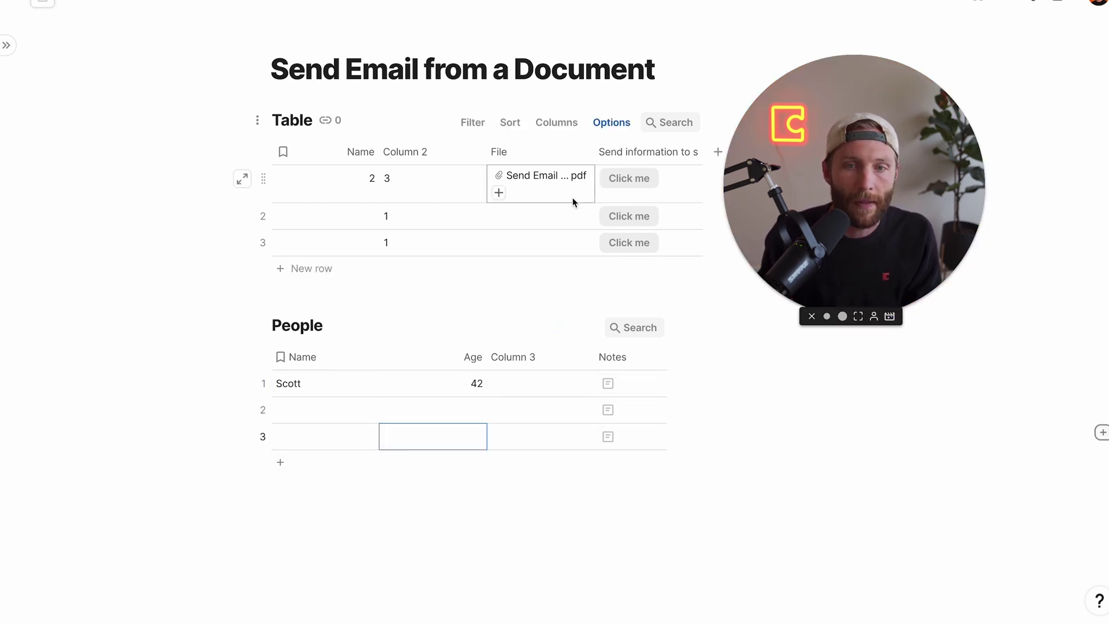
drag(809, 172, 910, 98)
click(718, 151)
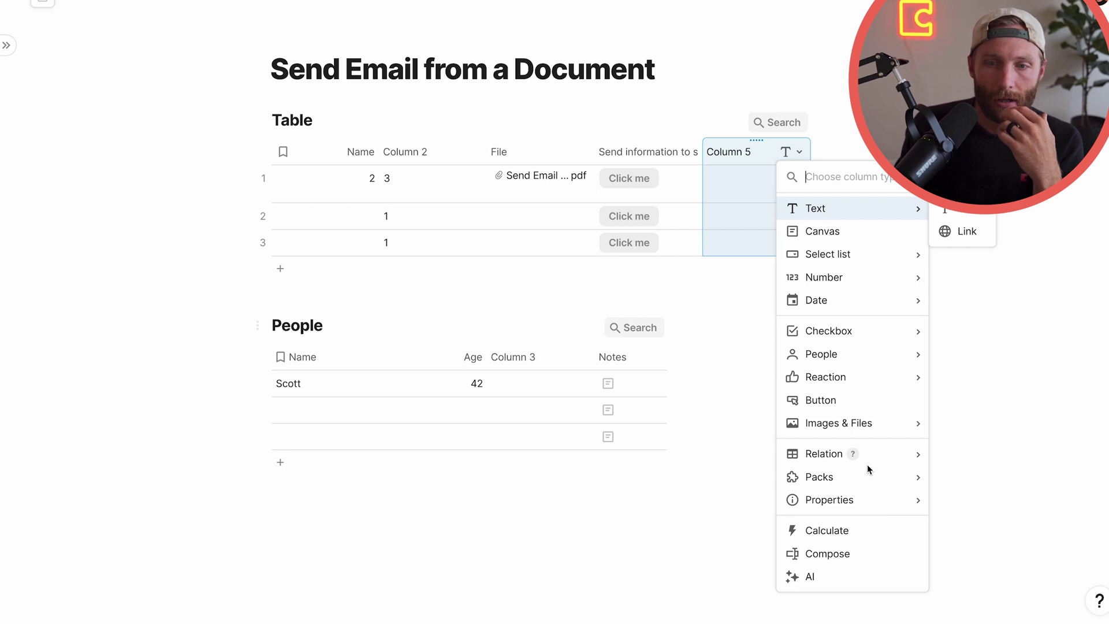
Make Column 5 a Relation to People and link row 1 to the person
mouse_move(858, 457)
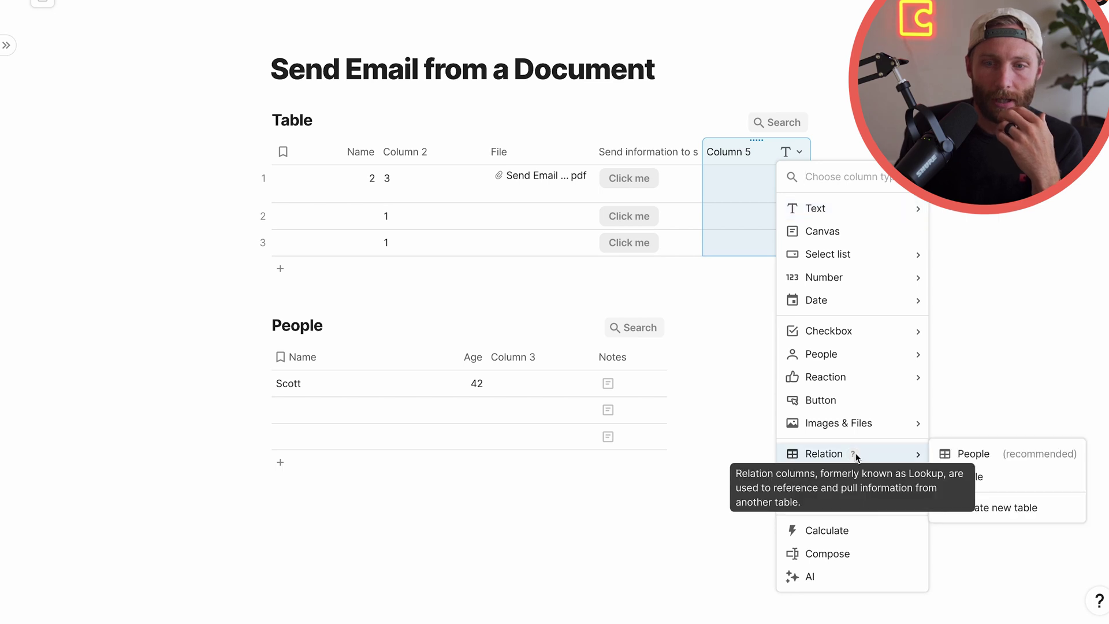
click(969, 455)
click(970, 296)
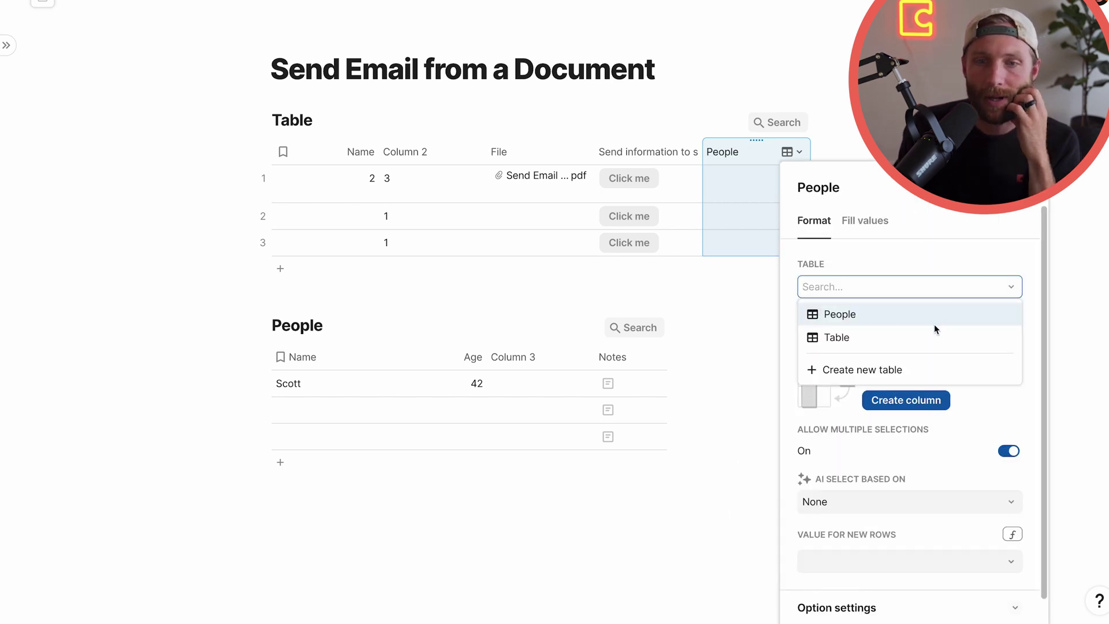
click(874, 313)
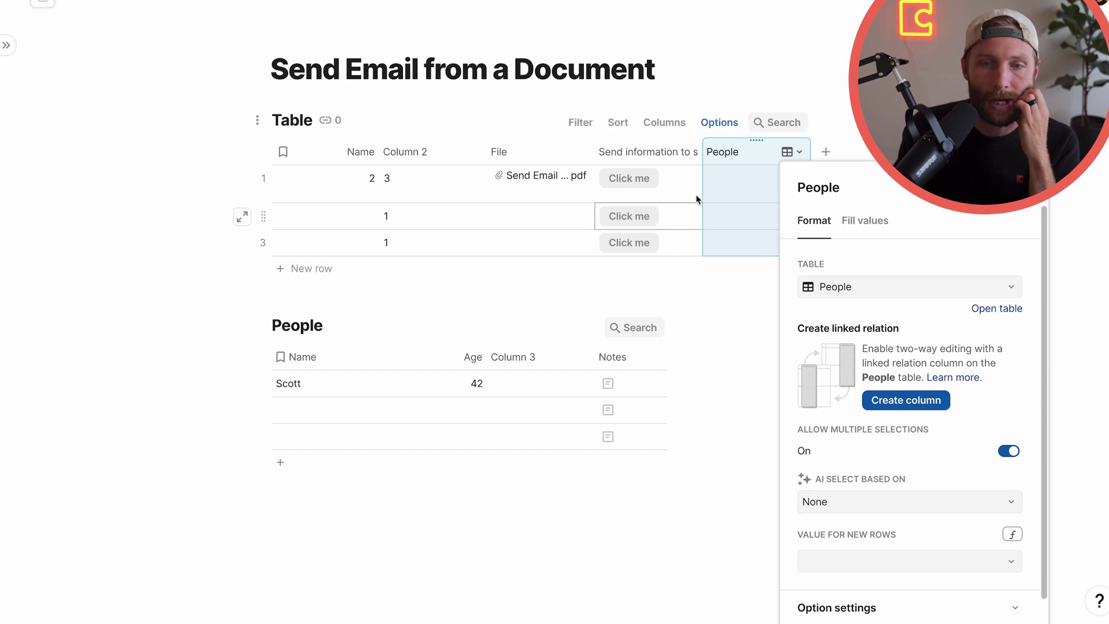
click(738, 186)
click(746, 183)
click(793, 208)
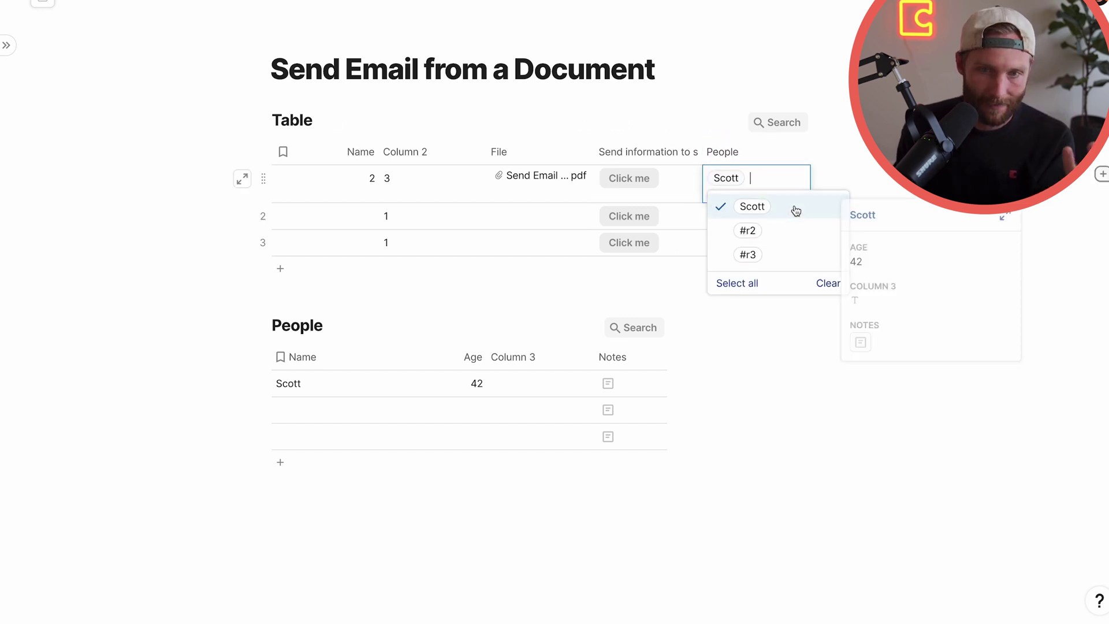
click(635, 151)
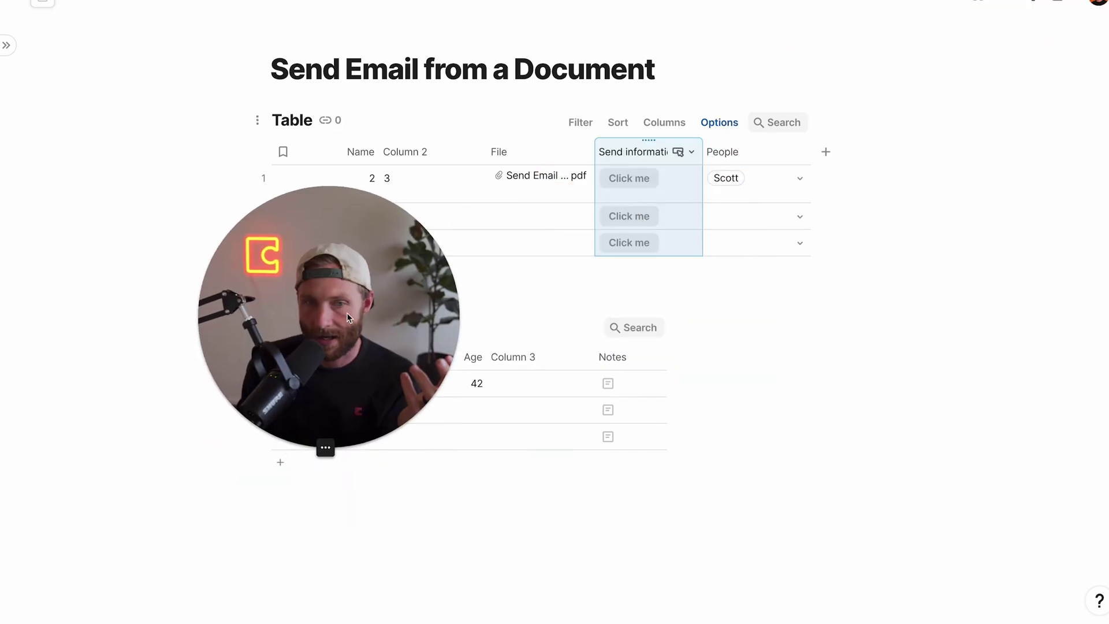
Add Column 6 with the formula People.Age, showing 42
click(827, 153)
click(827, 153)
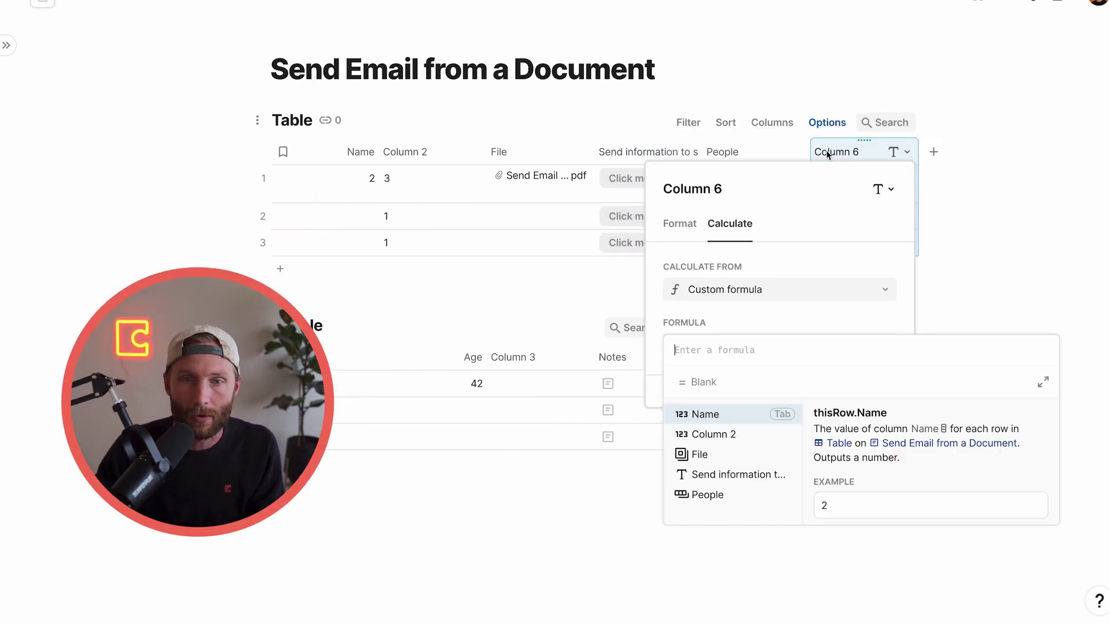
text(people)
key(Tab)
text(.Name)
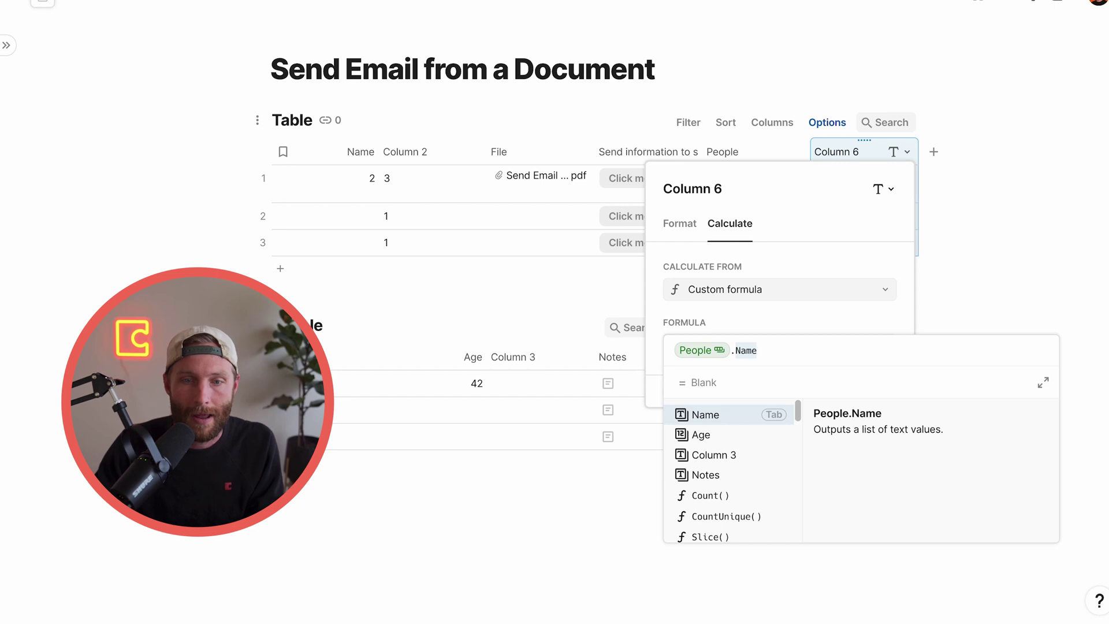
key(BackSpace)
key(BackSpace)
key(BackSpace)
key(BackSpace)
text(Age)
key(Tab)
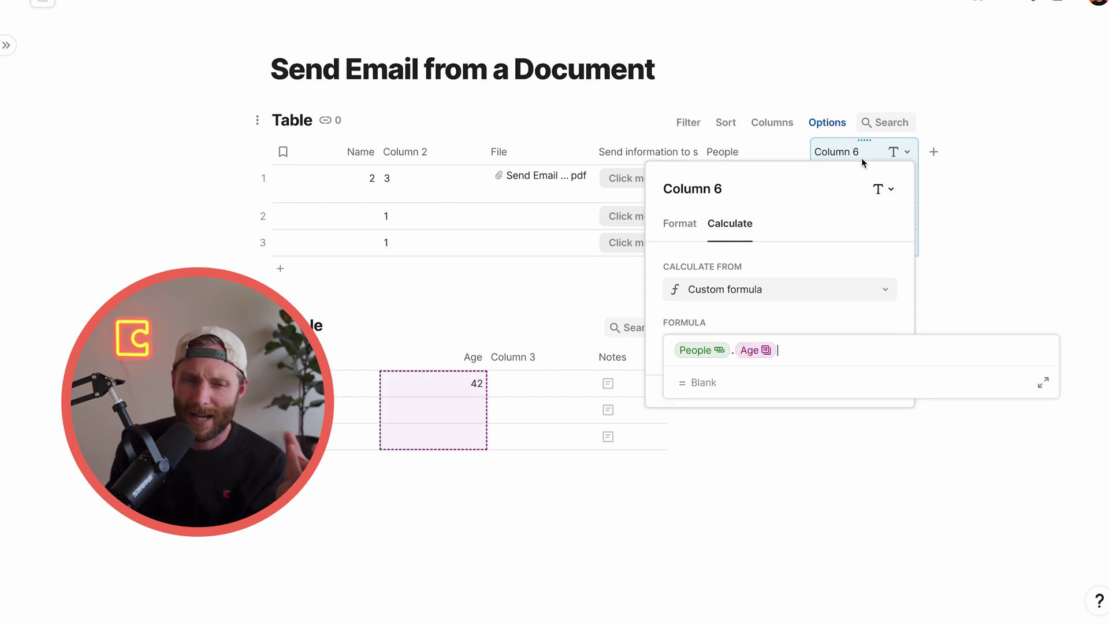
click(726, 151)
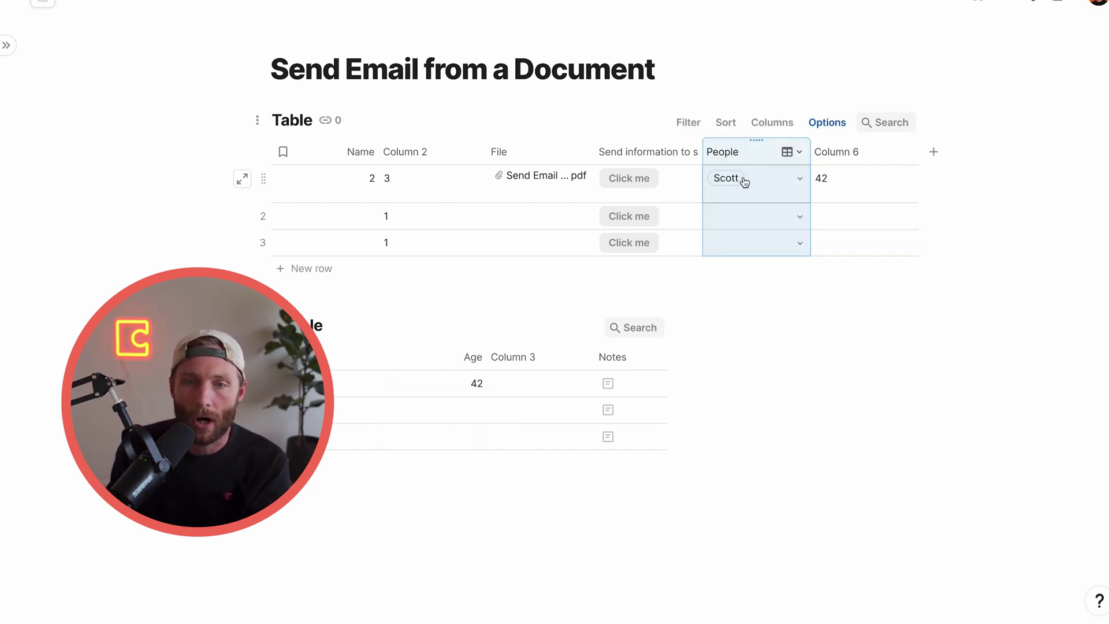
Delete the People and Column 6 columns from Table
shift+click(846, 153)
right_click(850, 153)
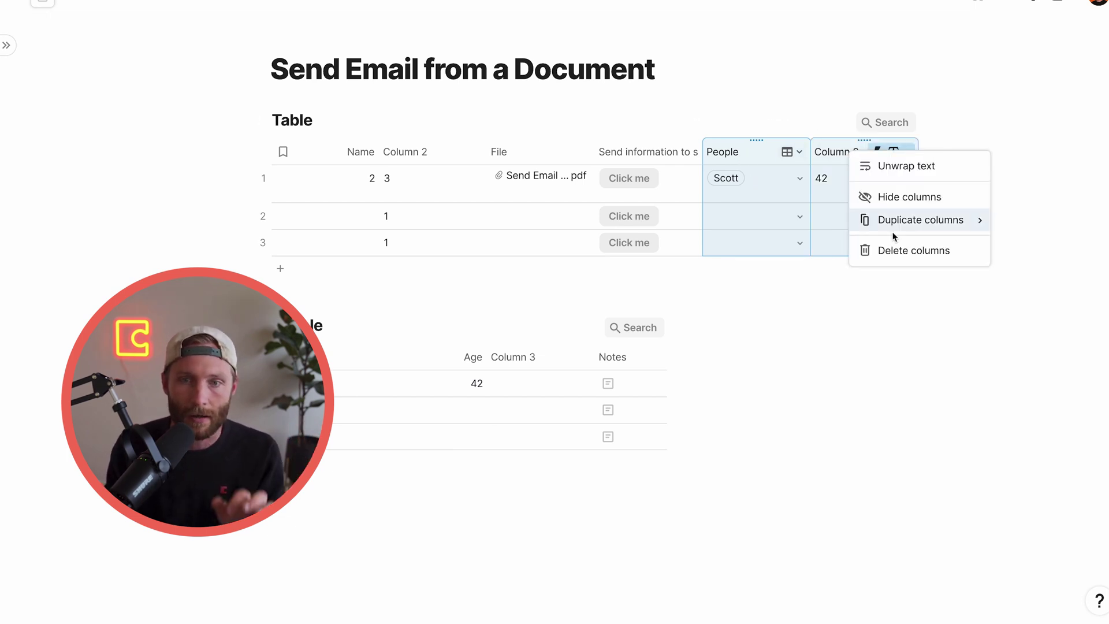
click(903, 253)
click(679, 352)
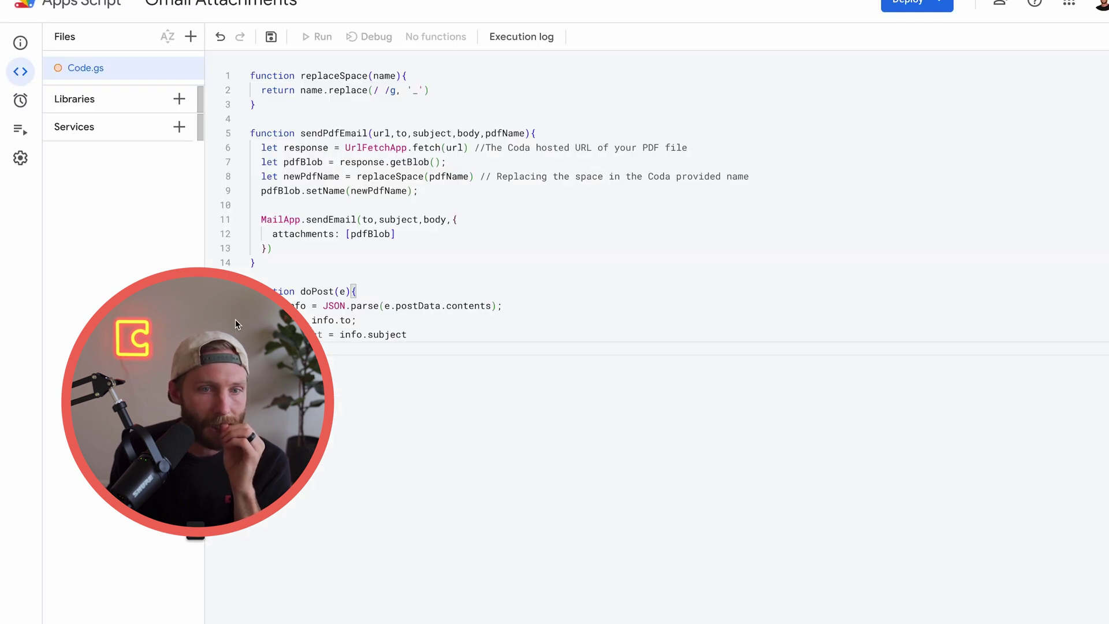
drag(235, 320, 954, 132)
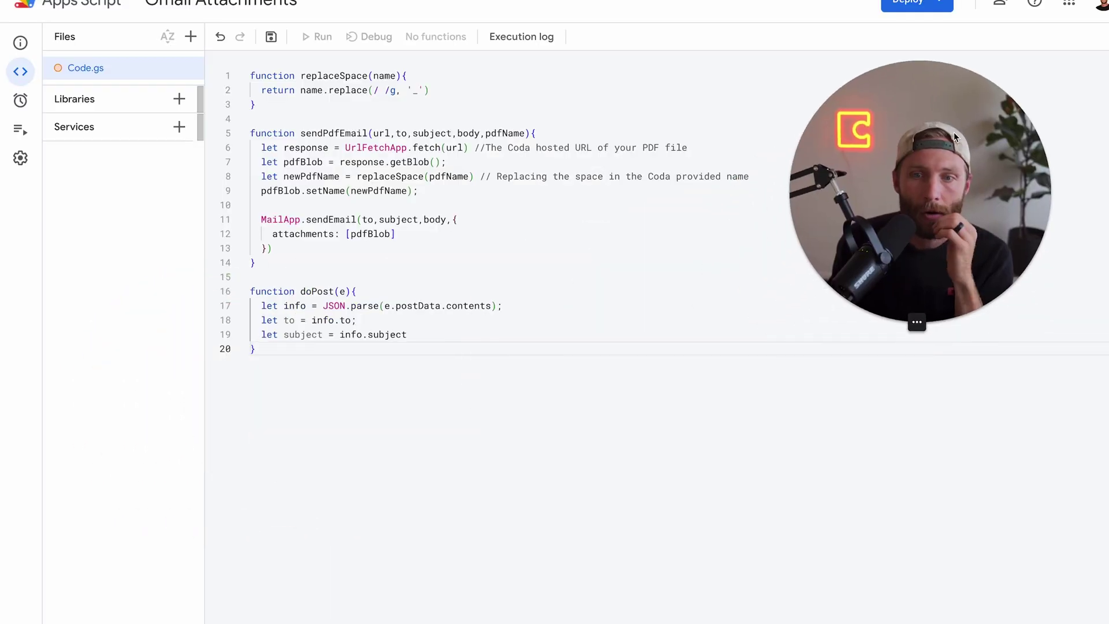
Add 'let url = info.url;' and 'let body = info.body;' lines after the subject line
click(427, 335)
text(;)
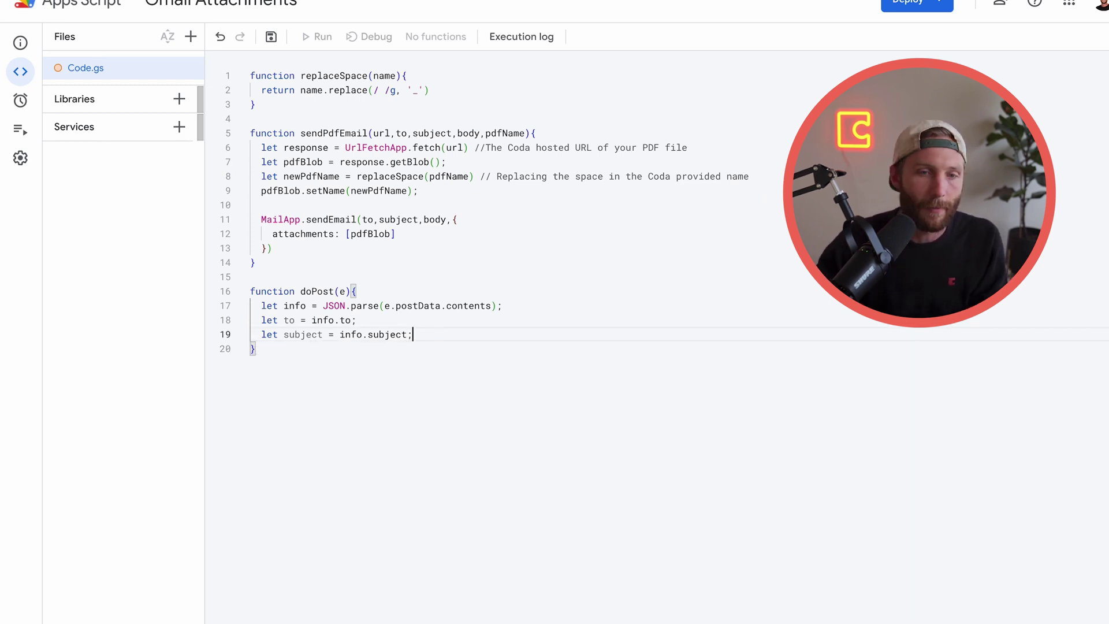
key(Return)
text(let url = )
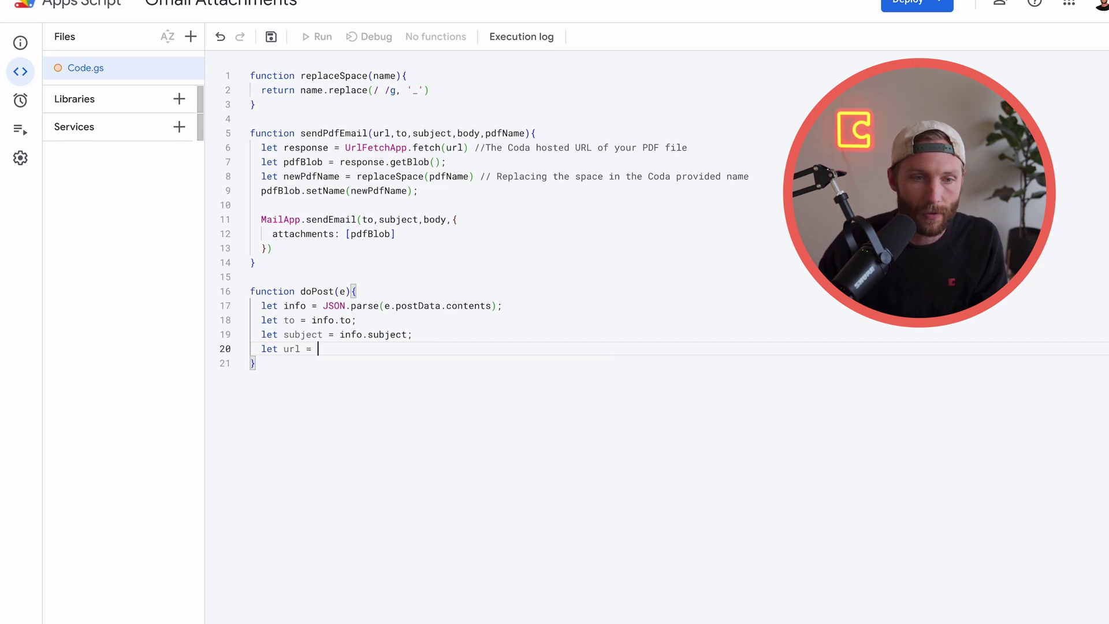
text(infol.)
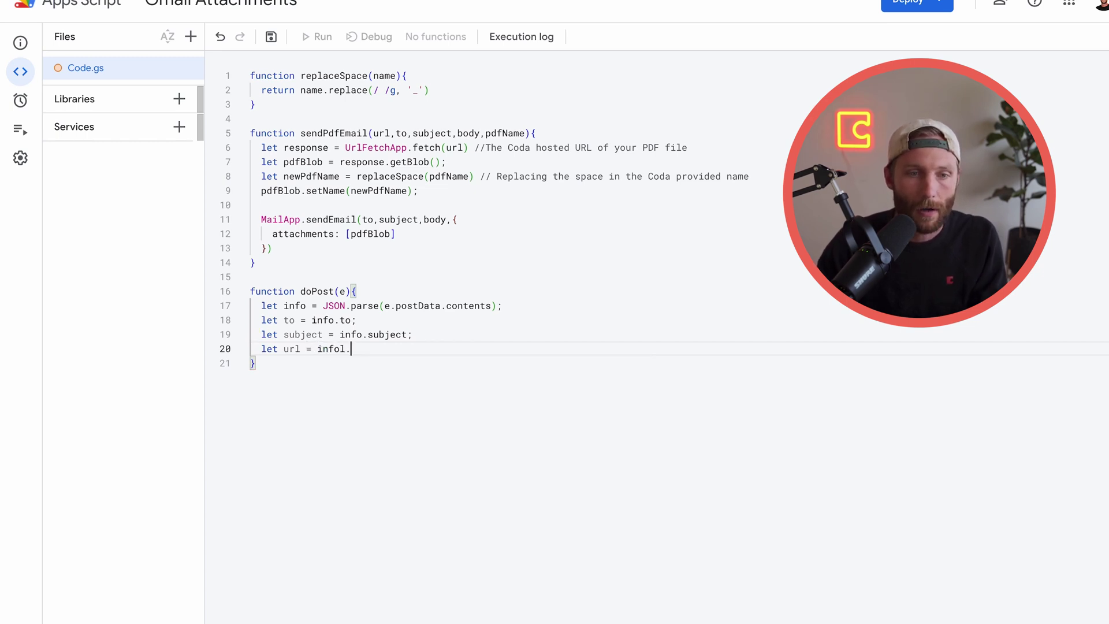
key(BackSpace)
key(BackSpace)
text(.url)
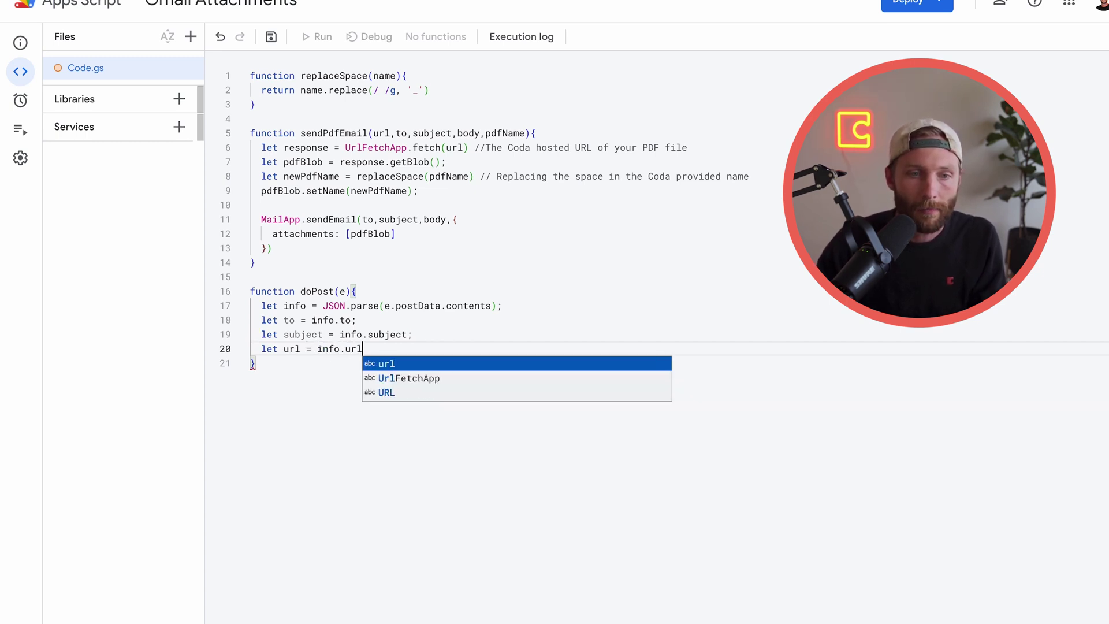
text(;)
key(Return)
text(let )
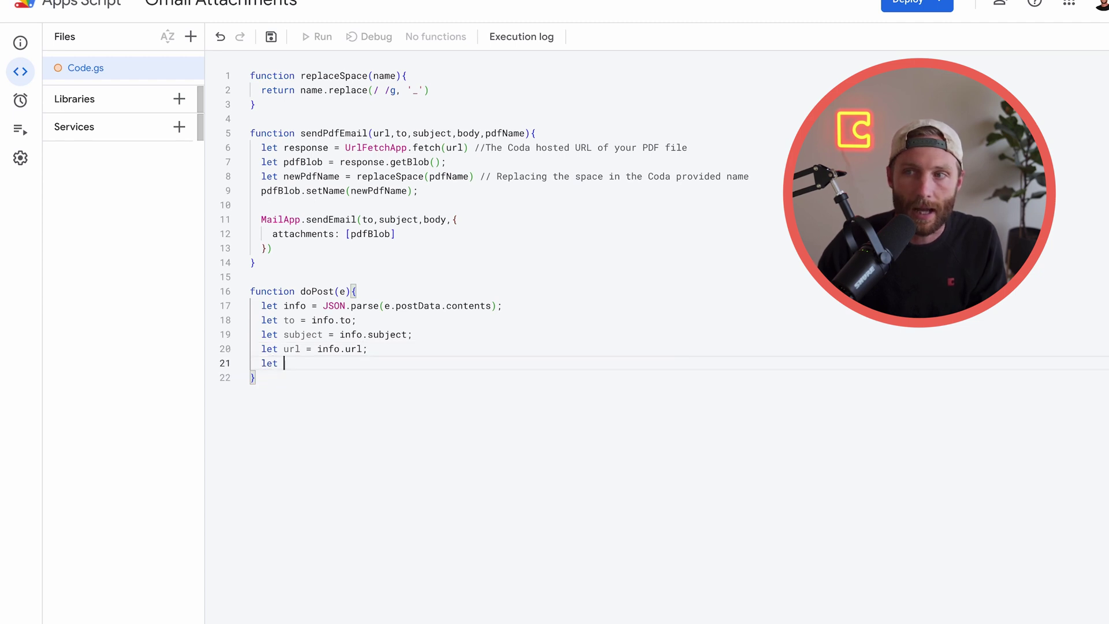
text(su)
key(BackSpace)
key(BackSpace)
text(body )
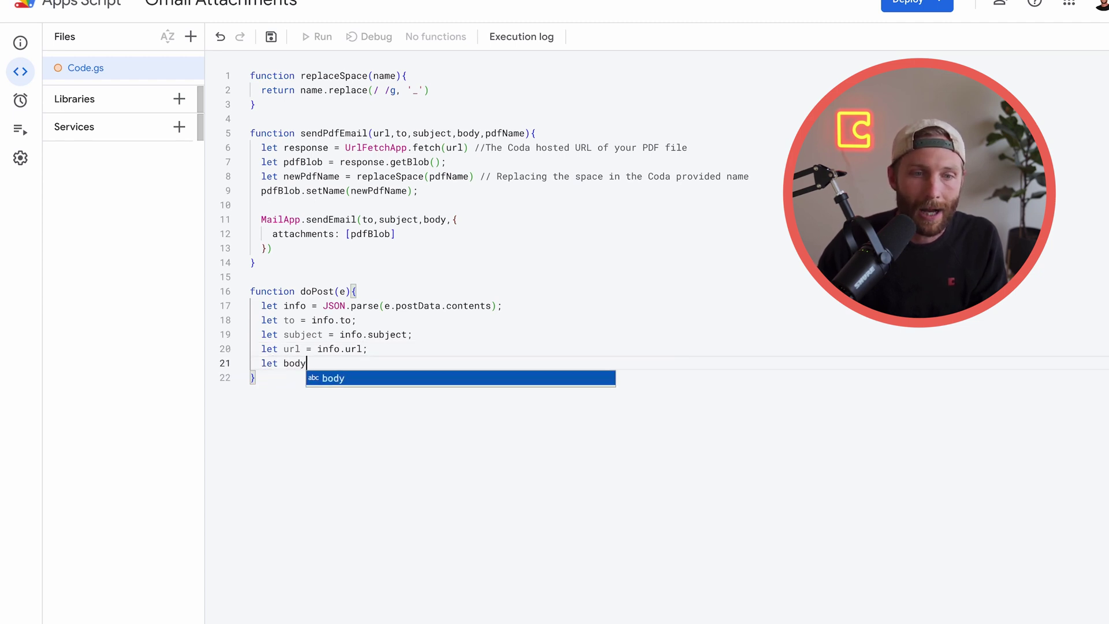
text(= info.)
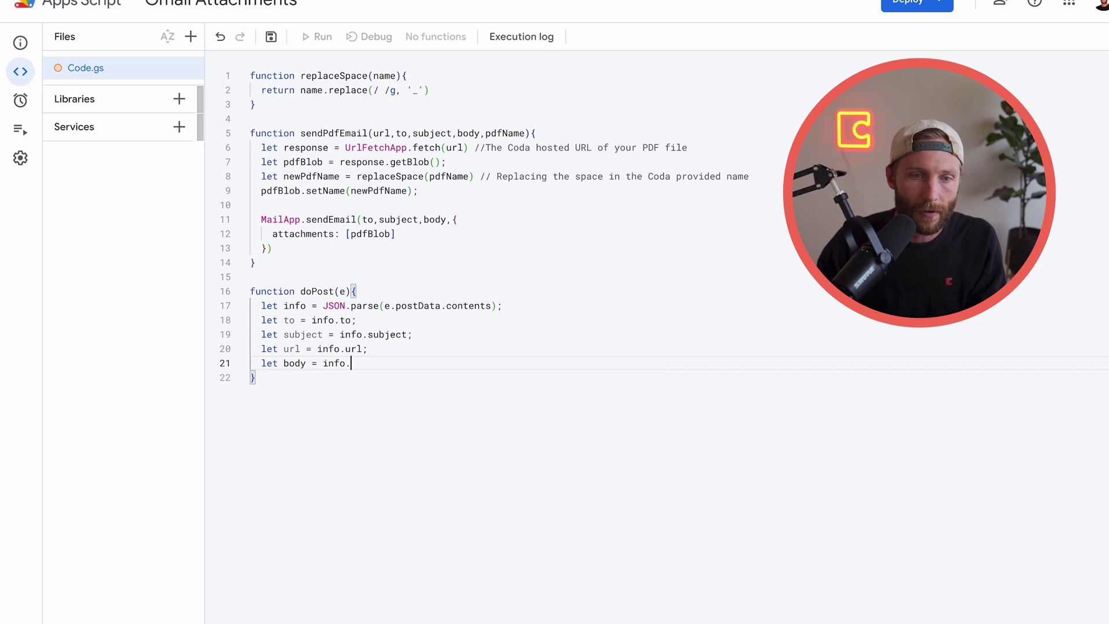
text(body;)
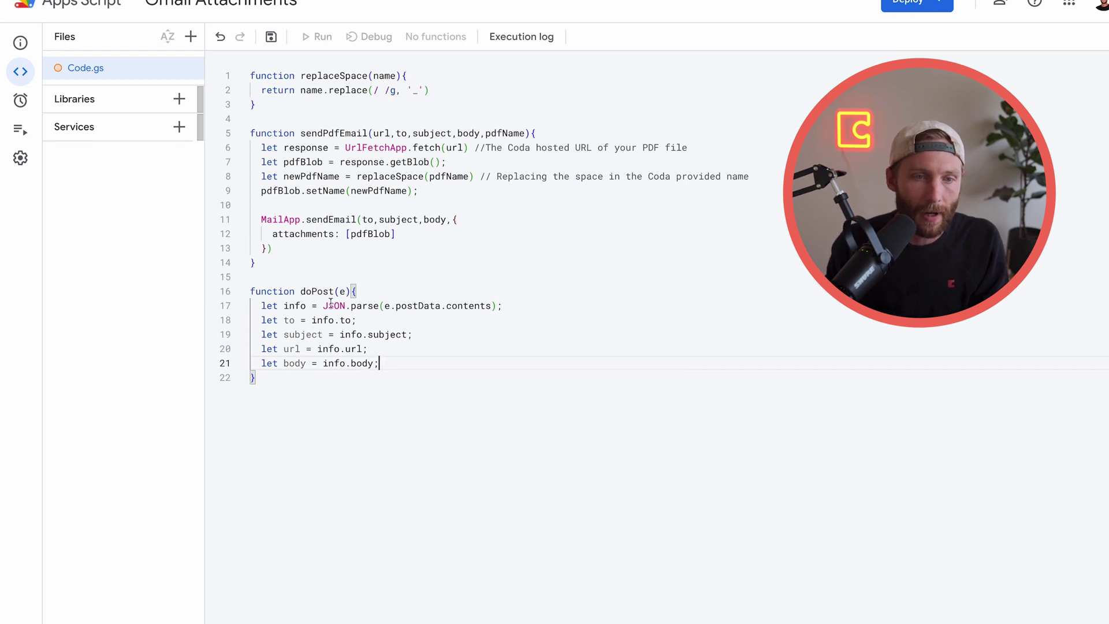
Add 'let pdfName = info.pdfName;' matching sendPdfEmail's parameters, followed by blank lines
drag(318, 334, 328, 368)
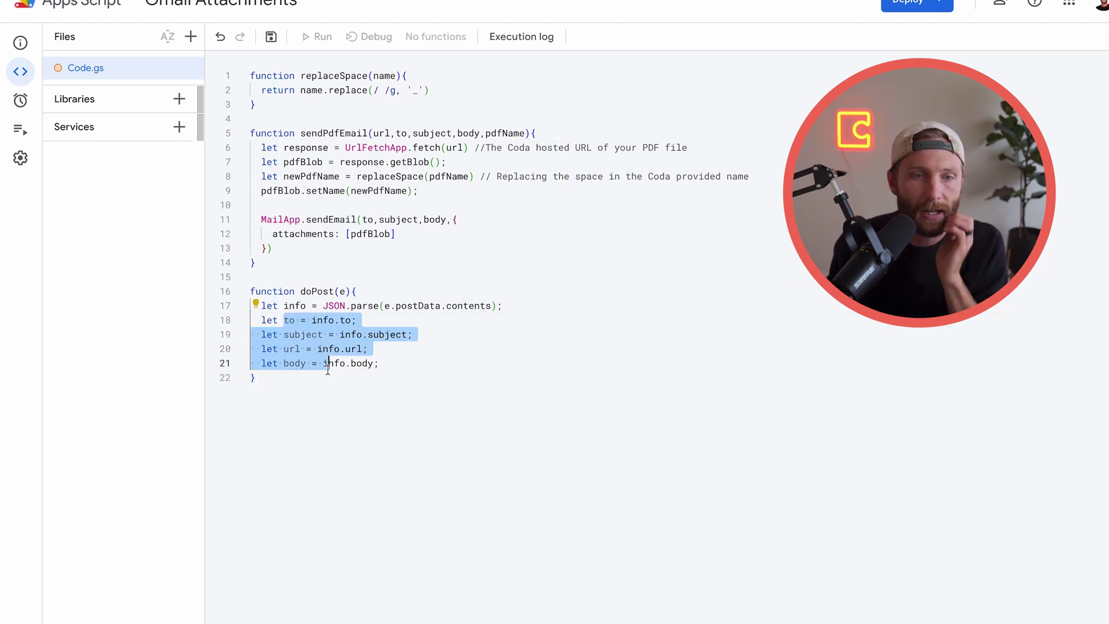
drag(525, 133, 397, 129)
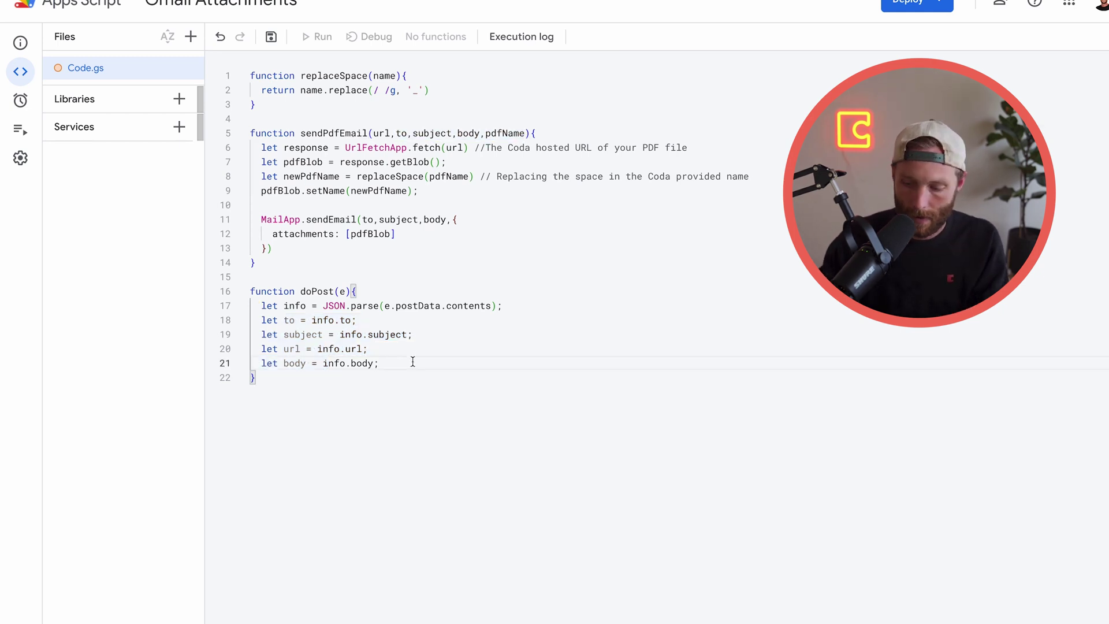
key(Return)
text(let pdf)
text(me =)
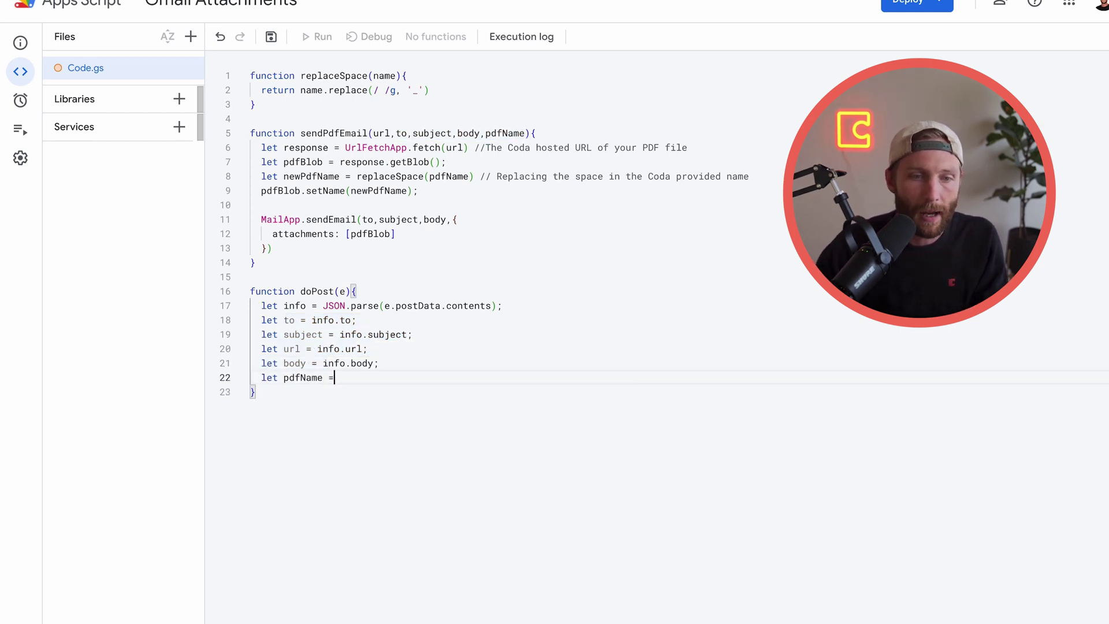
text( info.pd)
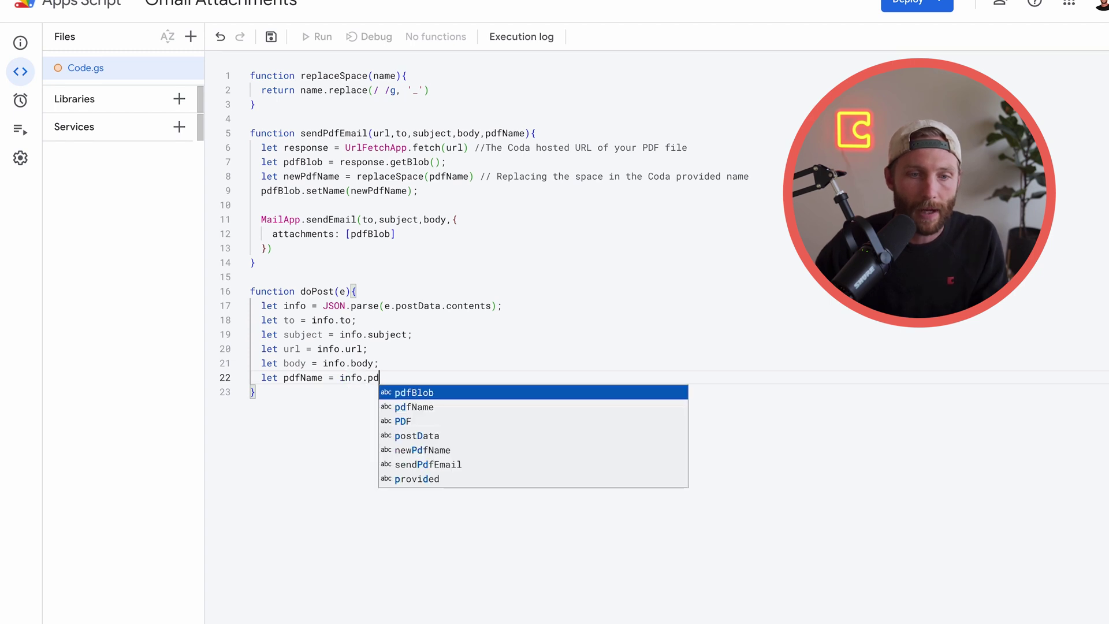
text(fName;)
key(Return)
key(Return)
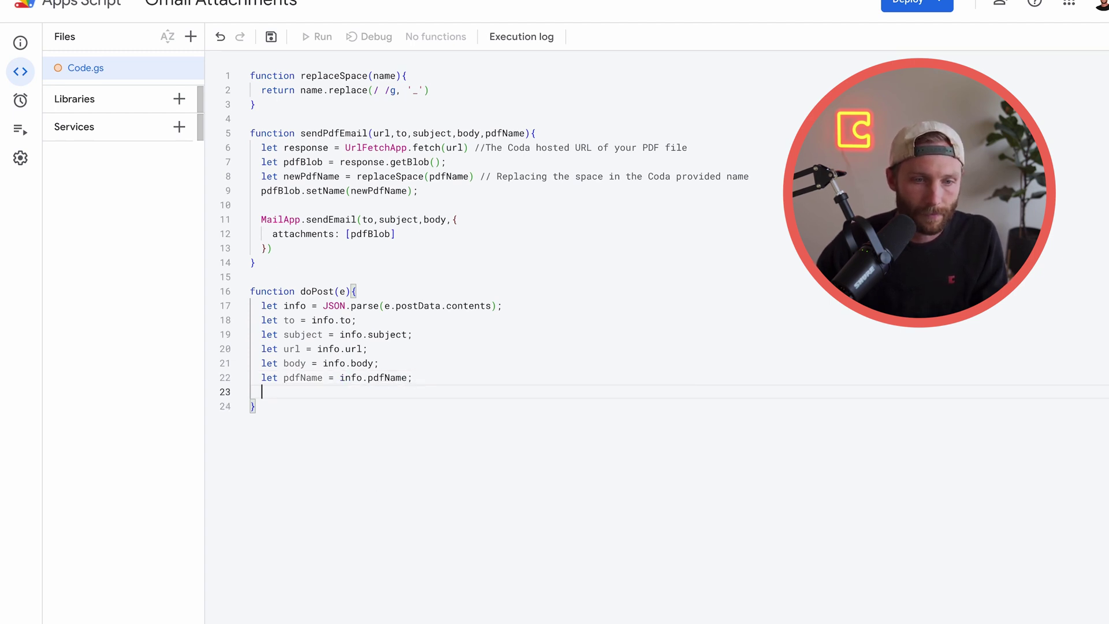
drag(430, 384, 270, 322)
On line 24, write sendPdfEmail(url,to,subject,body,pdfName); using the function-name autocomplete
click(287, 407)
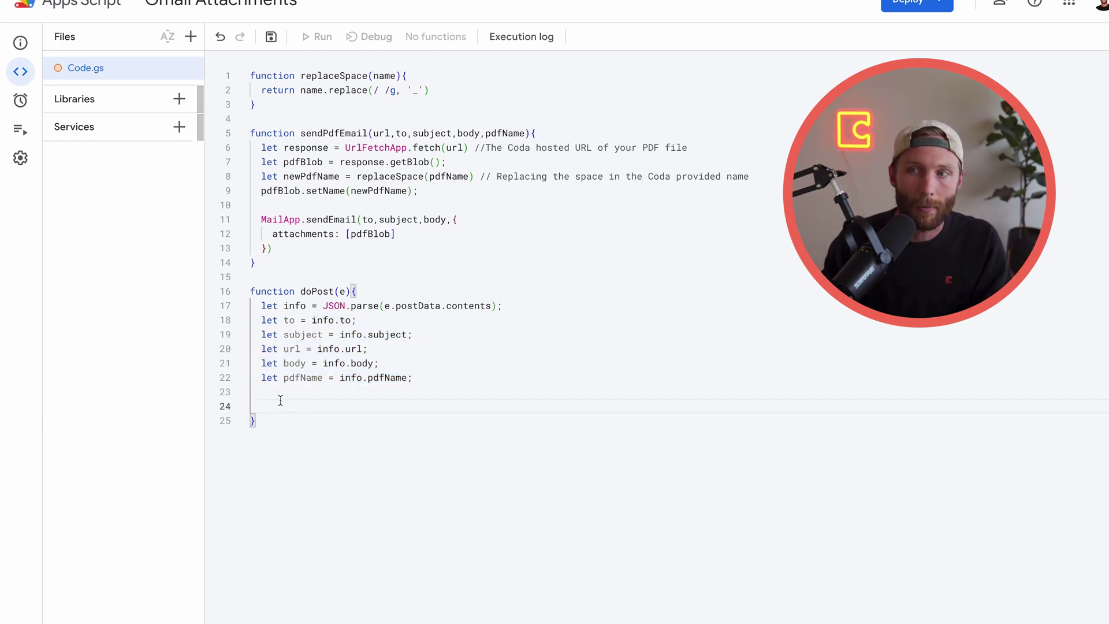
text(sen)
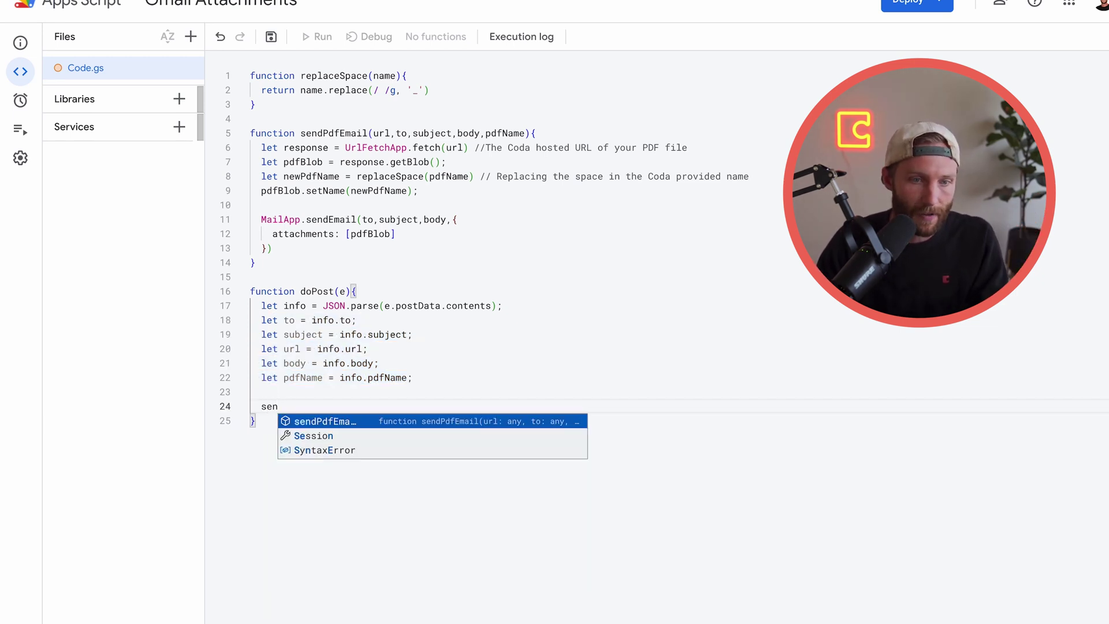
key(Return)
text(()
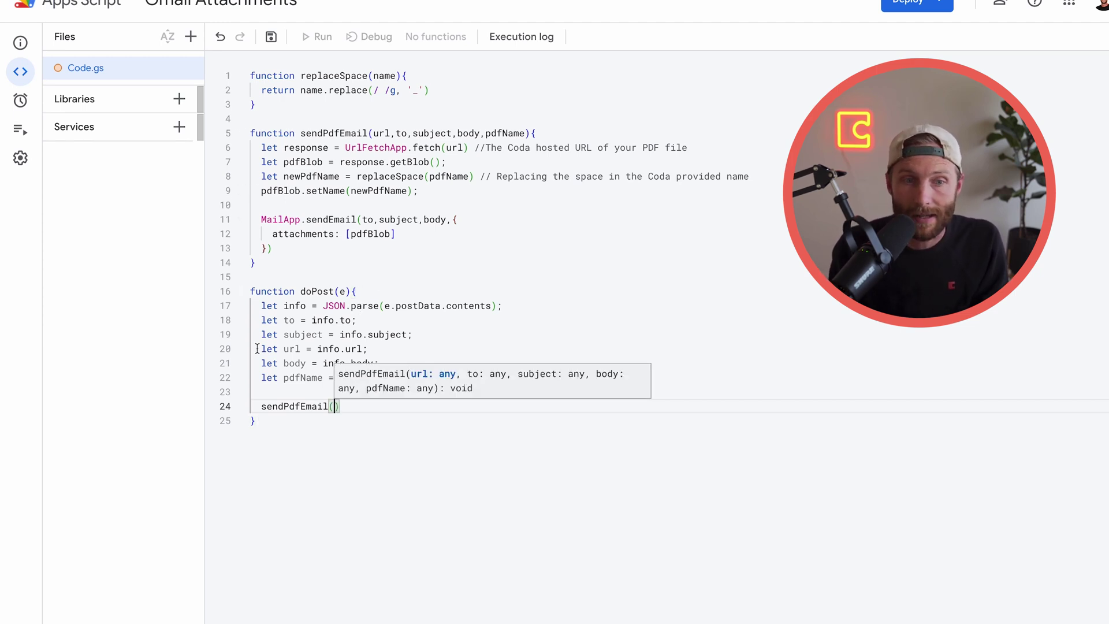
text(to,subje)
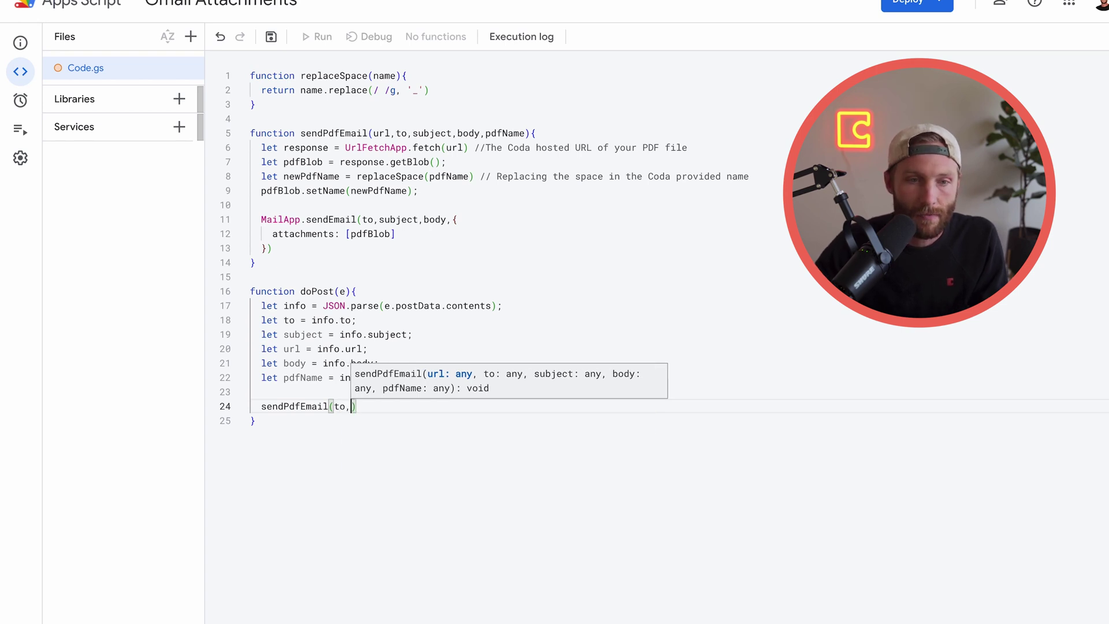
text(ct,url,)
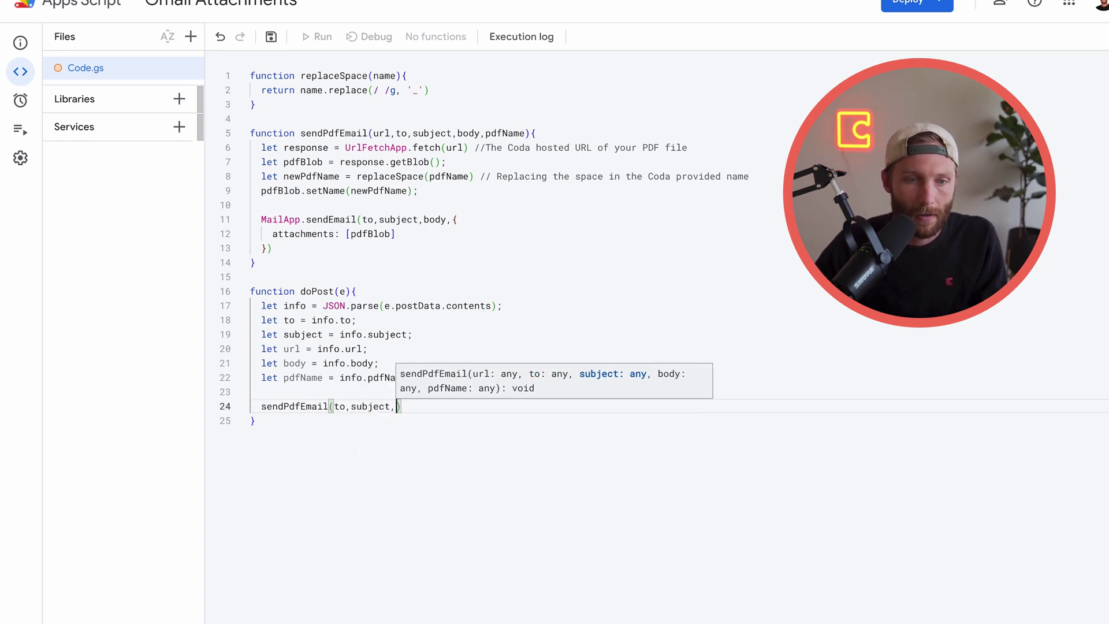
key(BackSpace)
key(BackSpace)
key(BackSpace)
key(BackSpace)
key(BackSpace)
key(BackSpace)
key(BackSpace)
key(BackSpace)
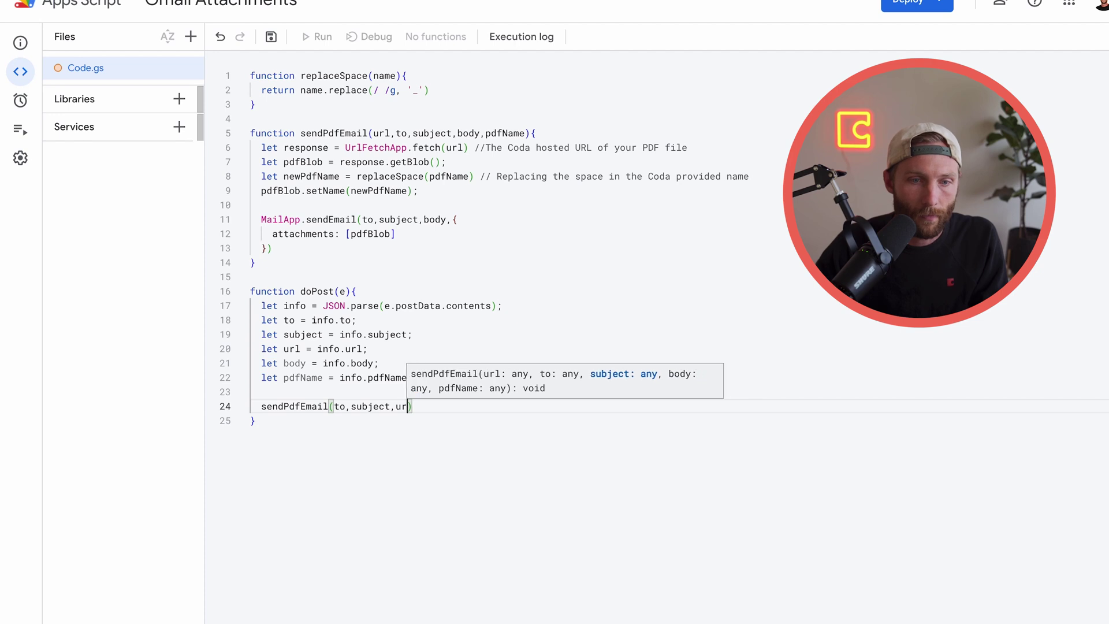
key(BackSpace)
key(BackSpace)
key(BackSpace)
key(BackSpace)
key(BackSpace)
key(BackSpace)
key(BackSpace)
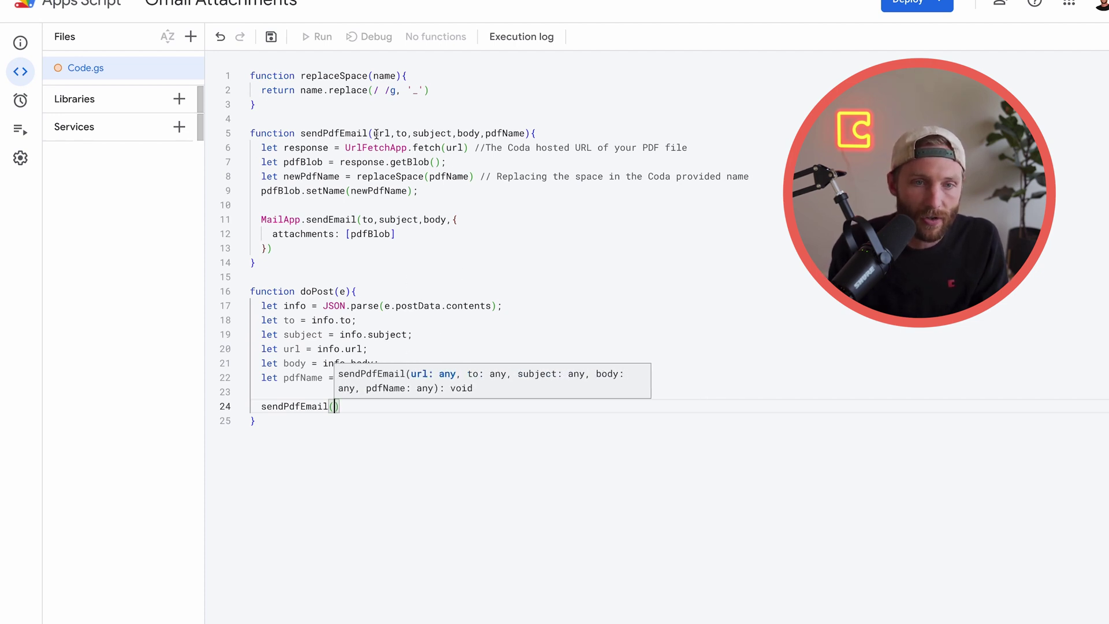
text(url)
text(,to,subj)
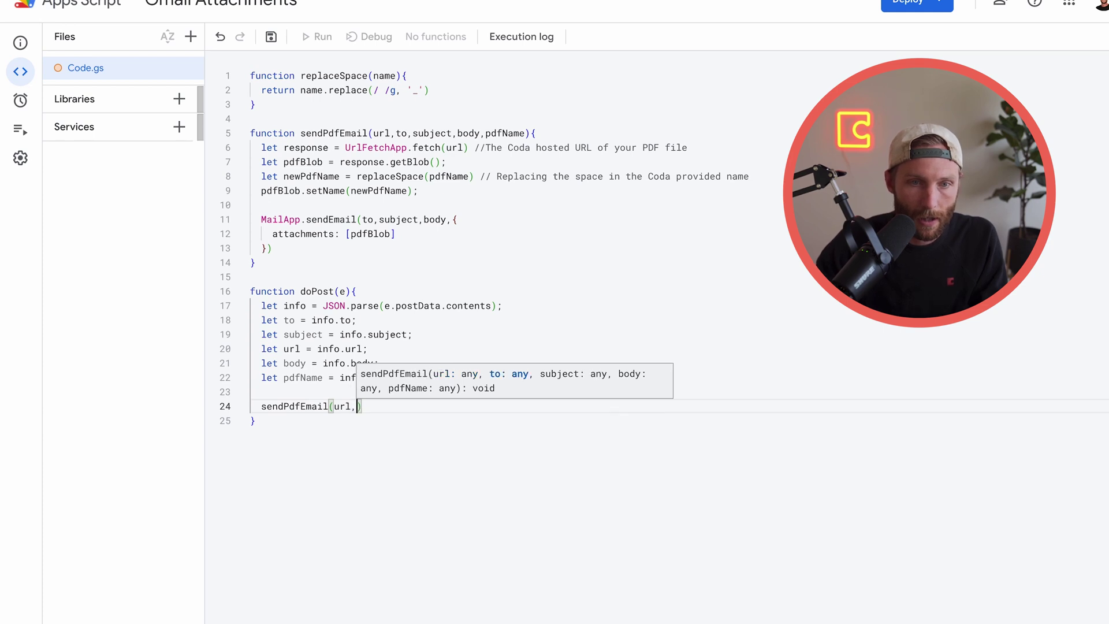
text(ect,)
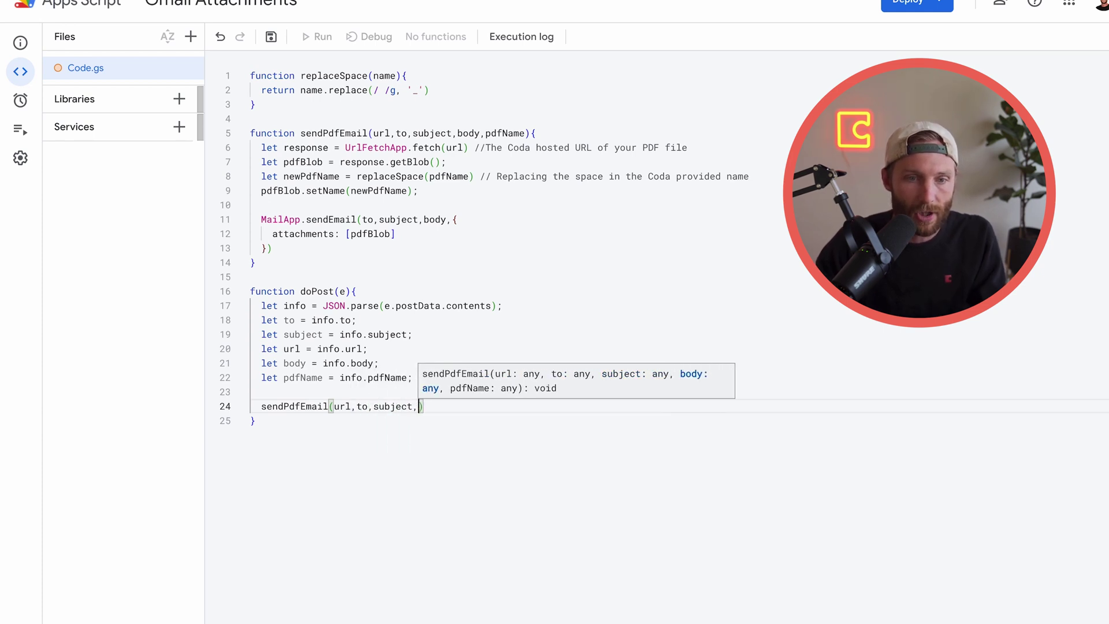
text(bod)
text(y,)
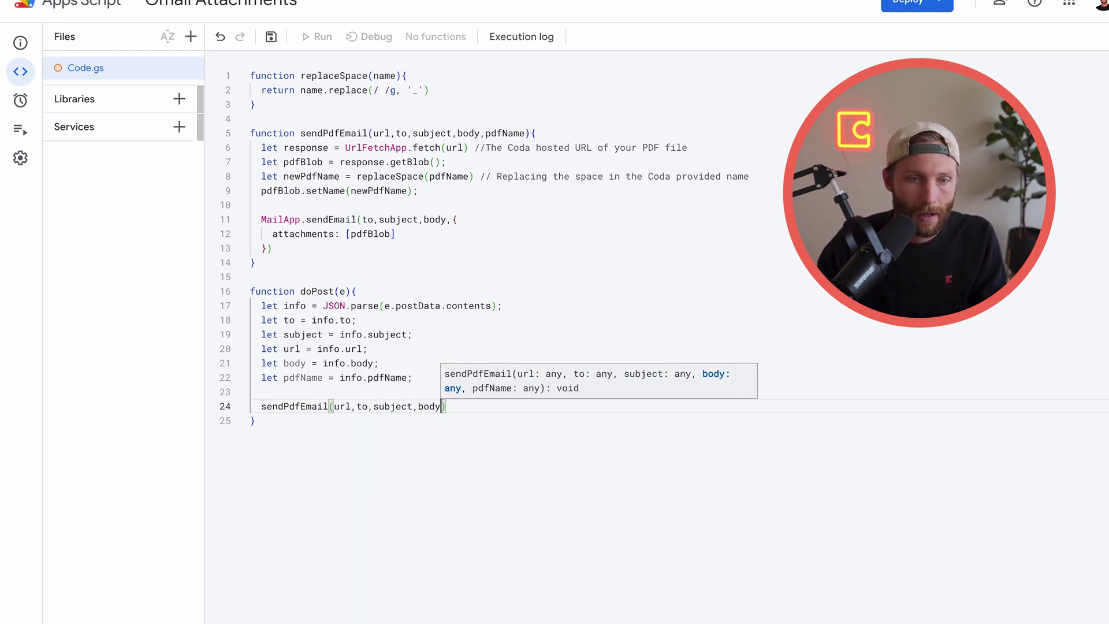
text(pdfName))
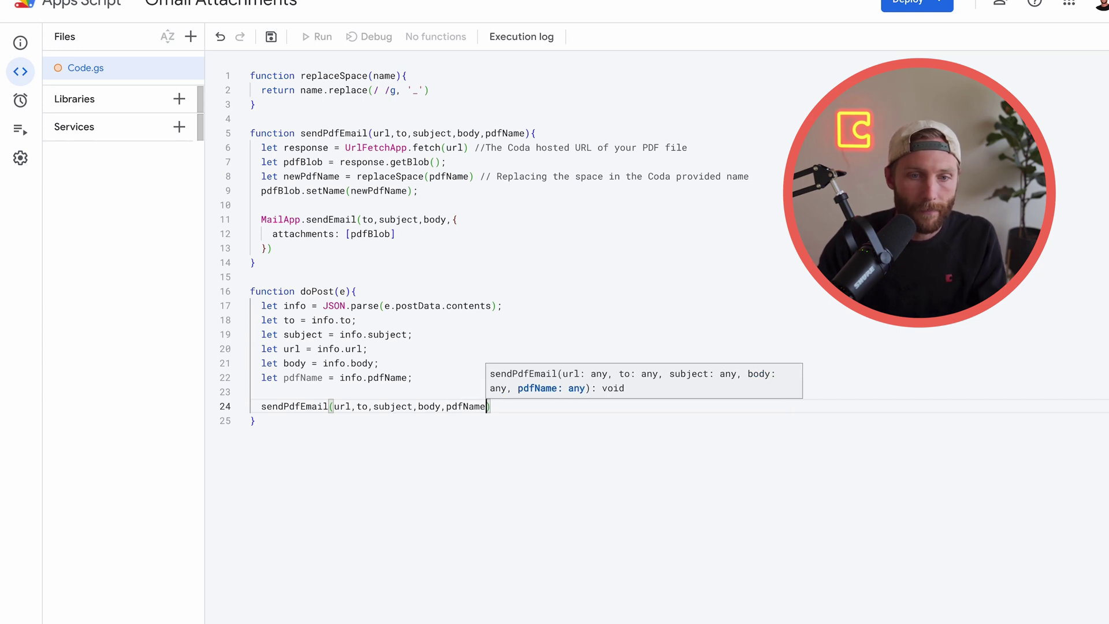
text(;)
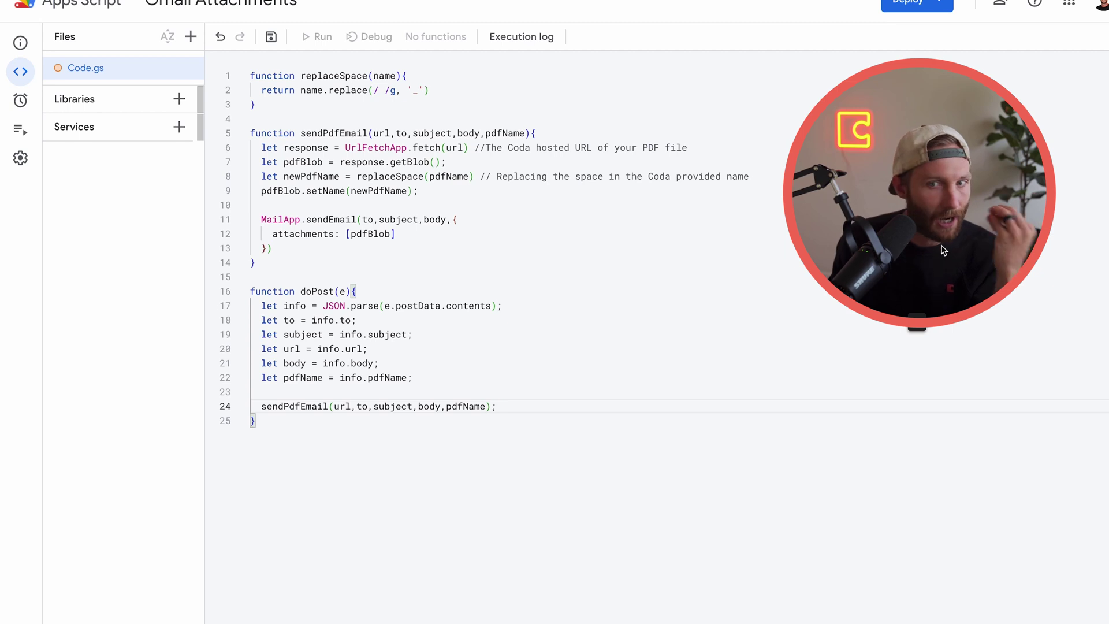
Save the project now that doPost calls sendPdfEmail with all five values
click(311, 446)
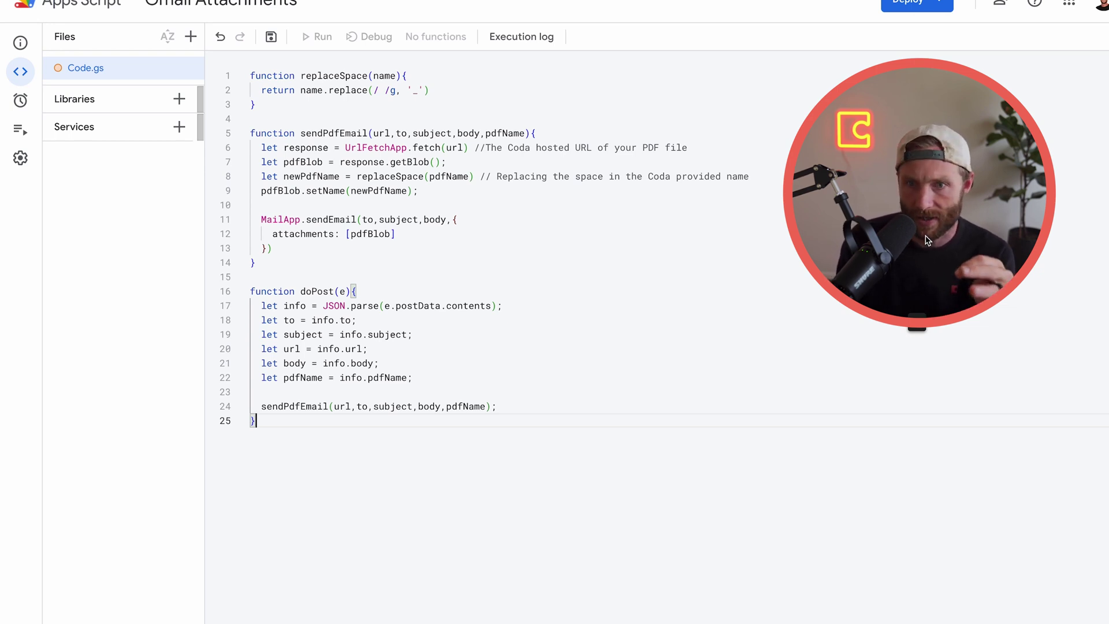
drag(952, 235, 893, 351)
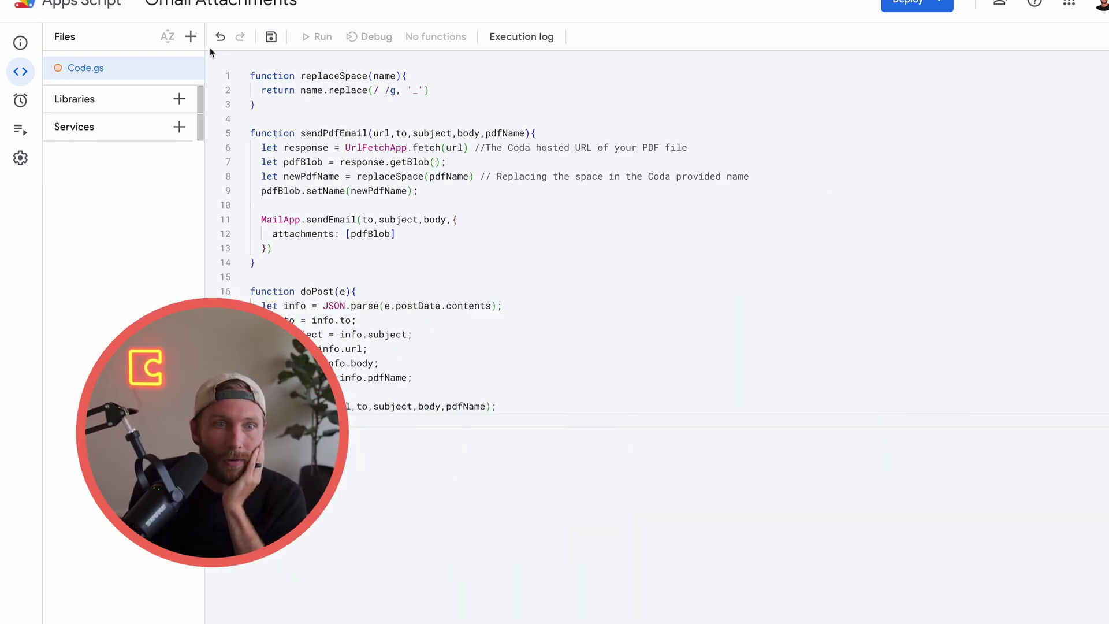
click(270, 36)
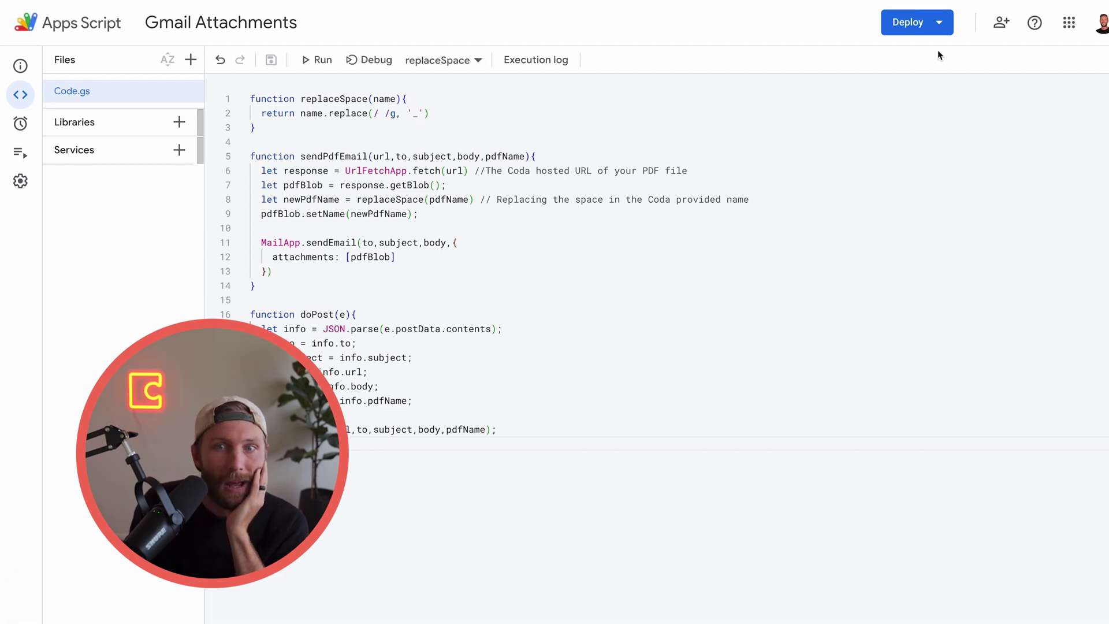
Create a new Web app deployment with Who has access set to Anyone and deploy it
click(949, 6)
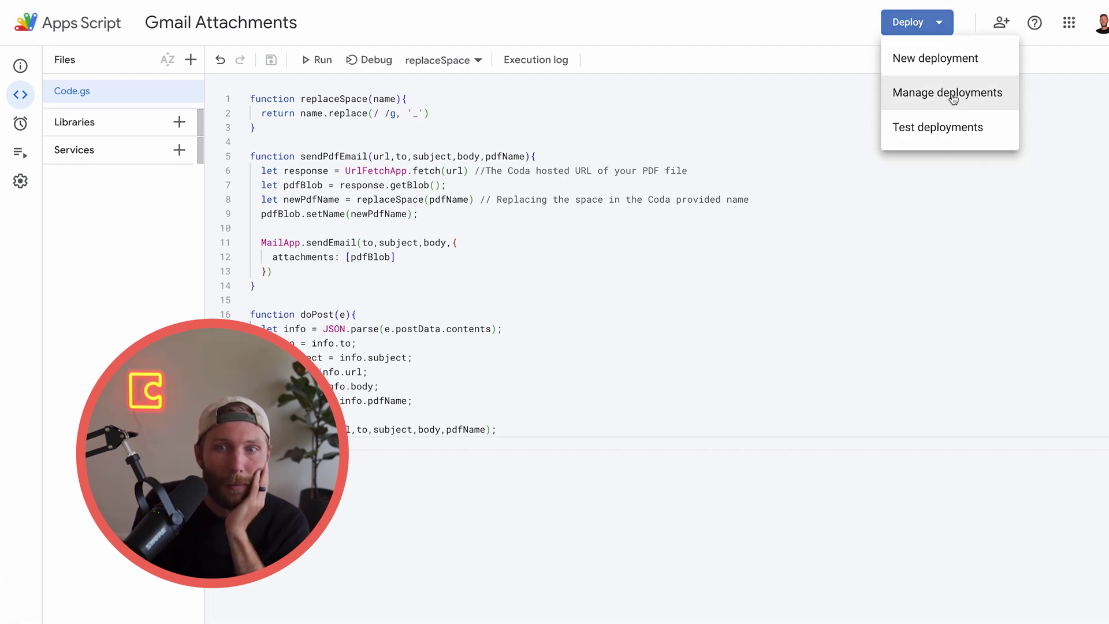
click(934, 59)
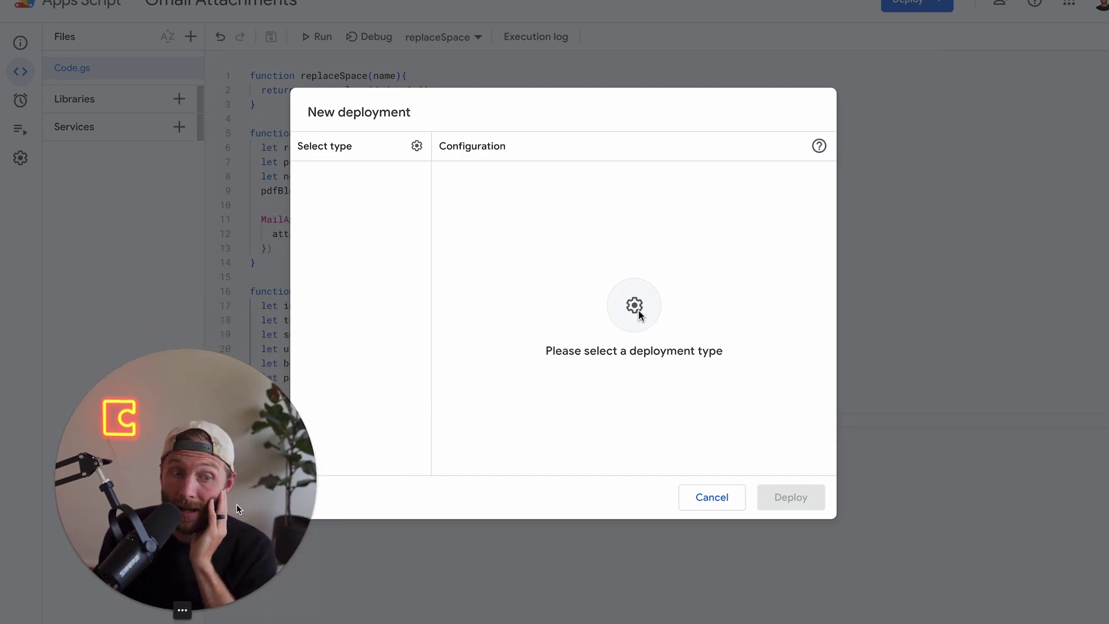
click(416, 146)
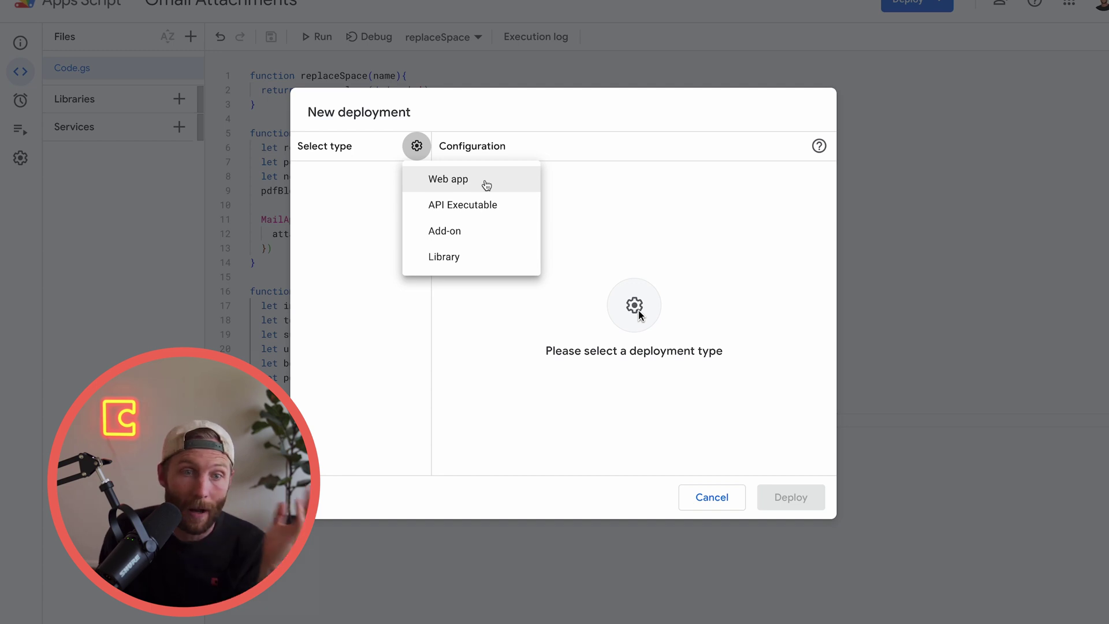
click(484, 183)
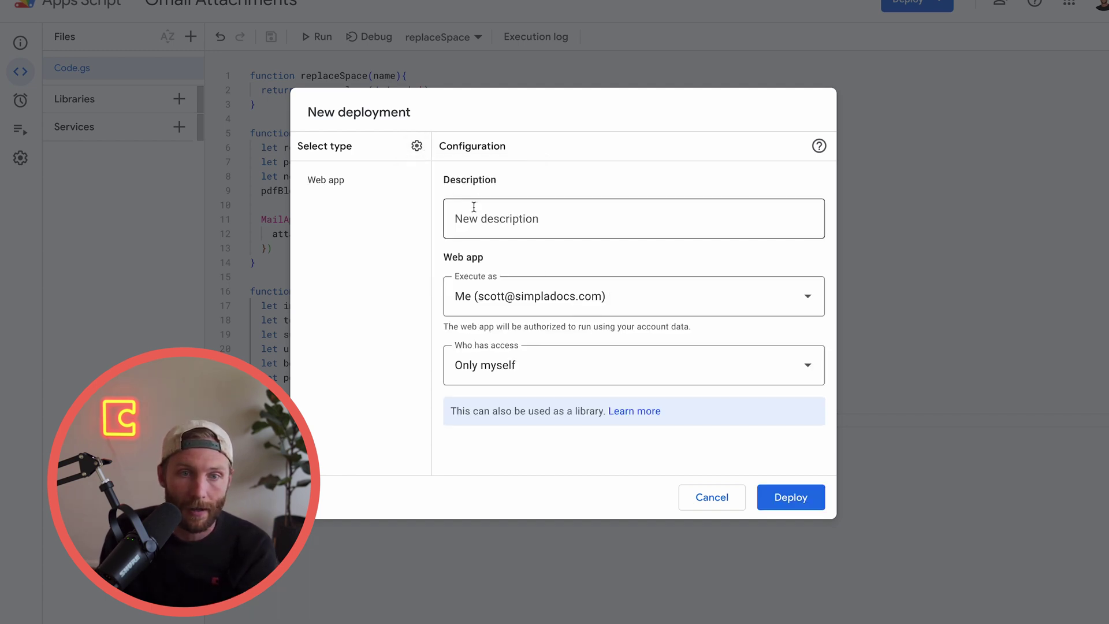
click(633, 379)
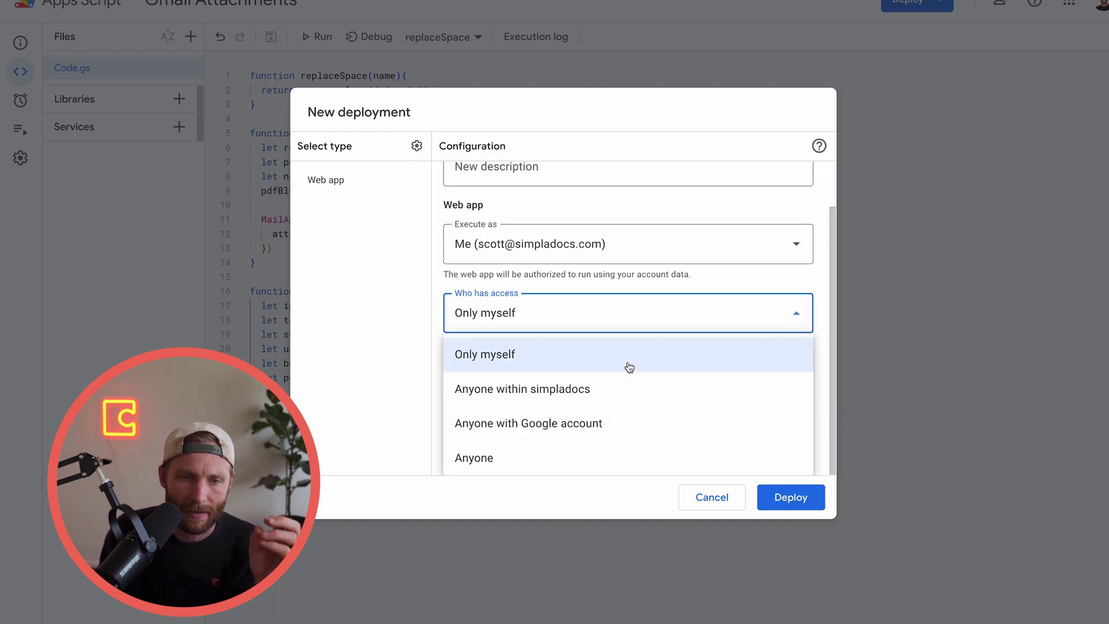
click(535, 455)
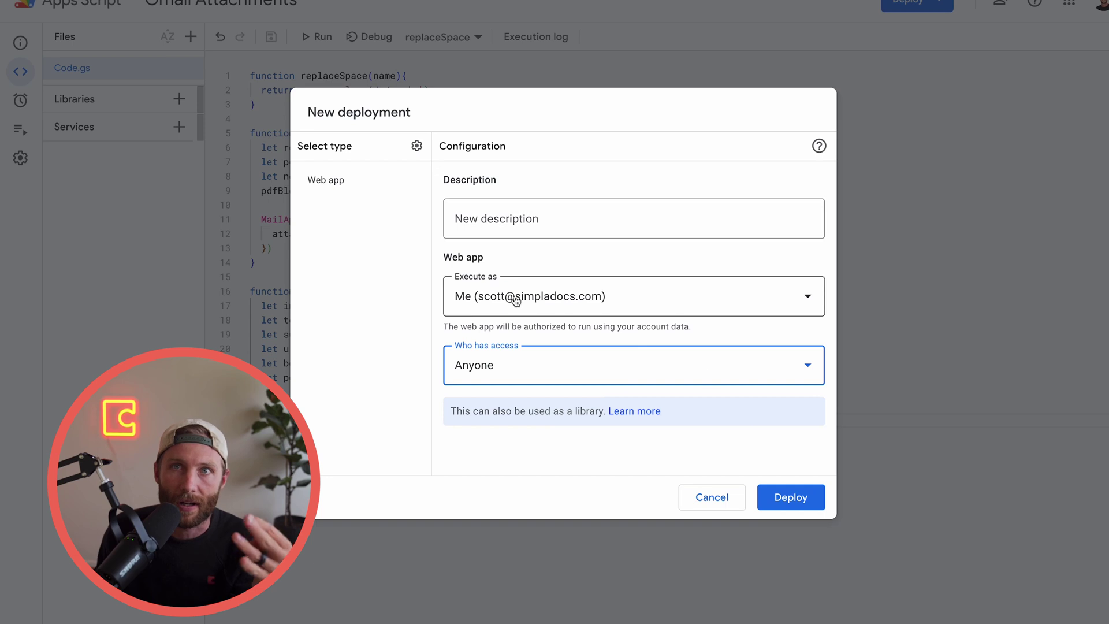
click(783, 498)
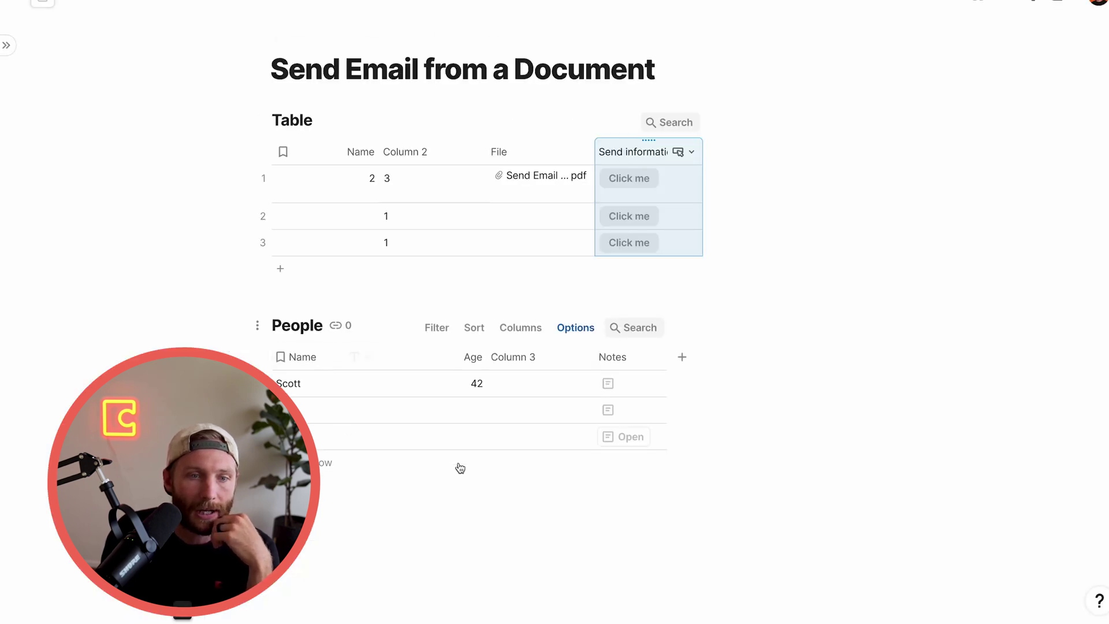
Delete the People table, then search packs for 'apps' and add the Apps Script pack
key(BackSpace)
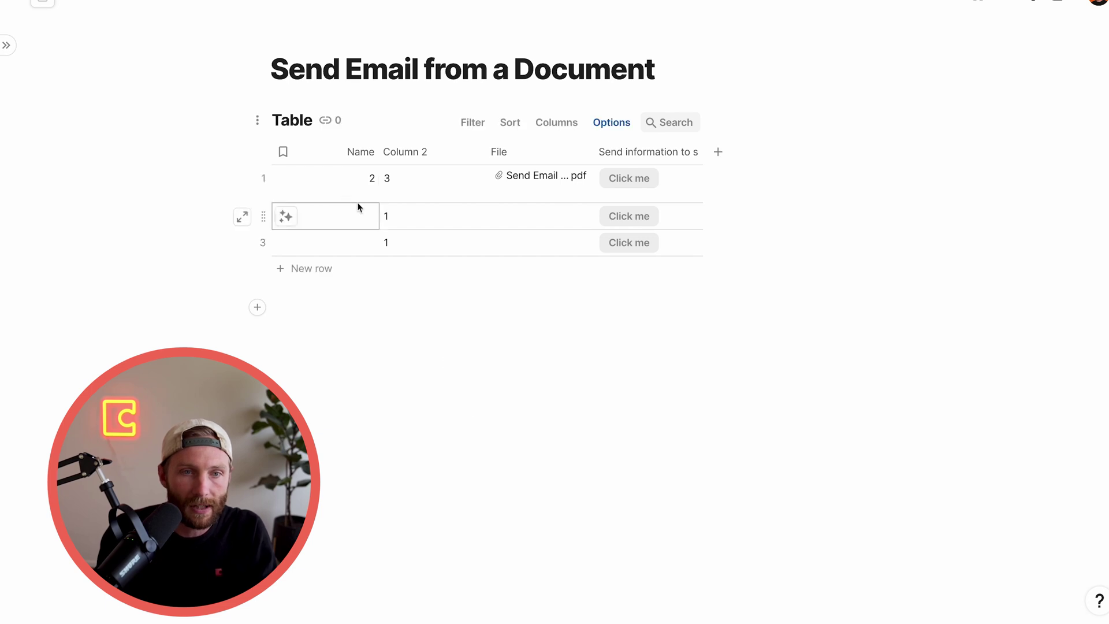
click(988, 4)
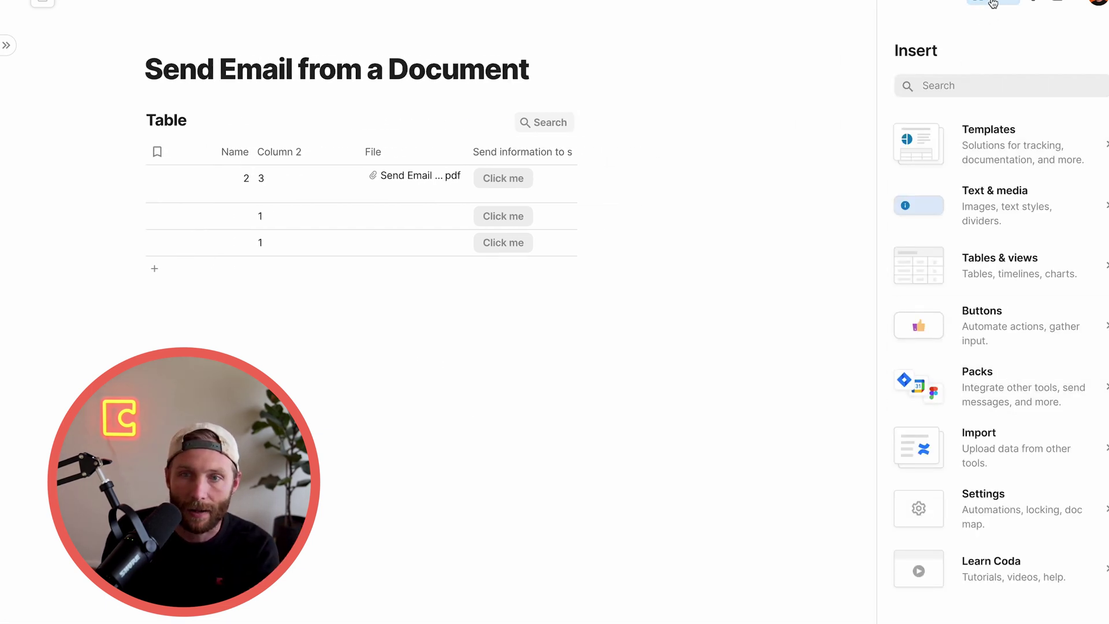
click(982, 332)
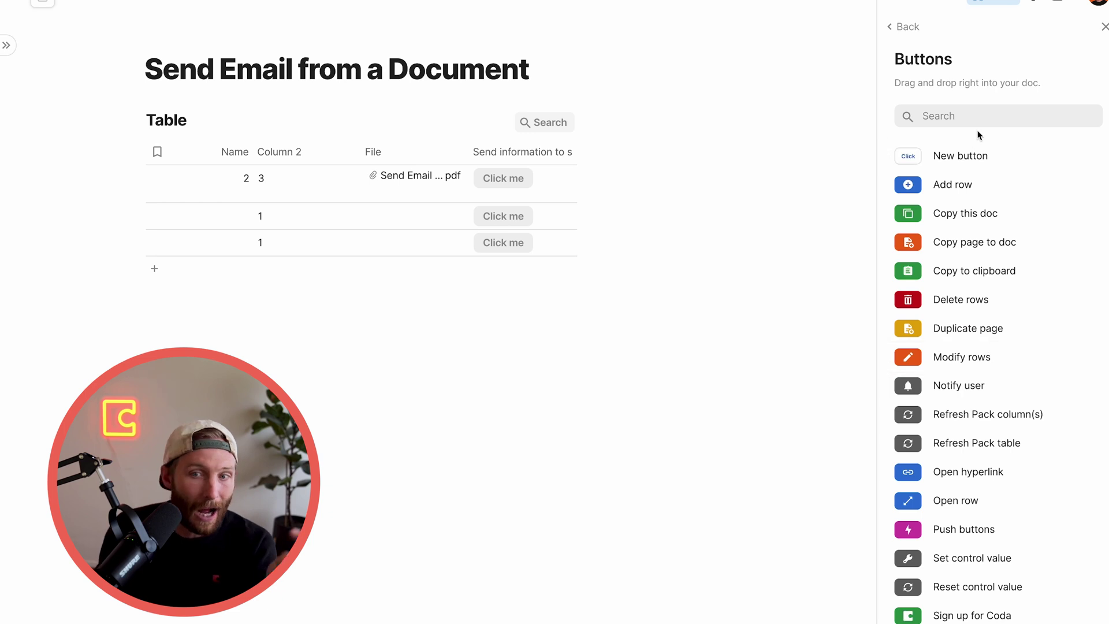
click(906, 26)
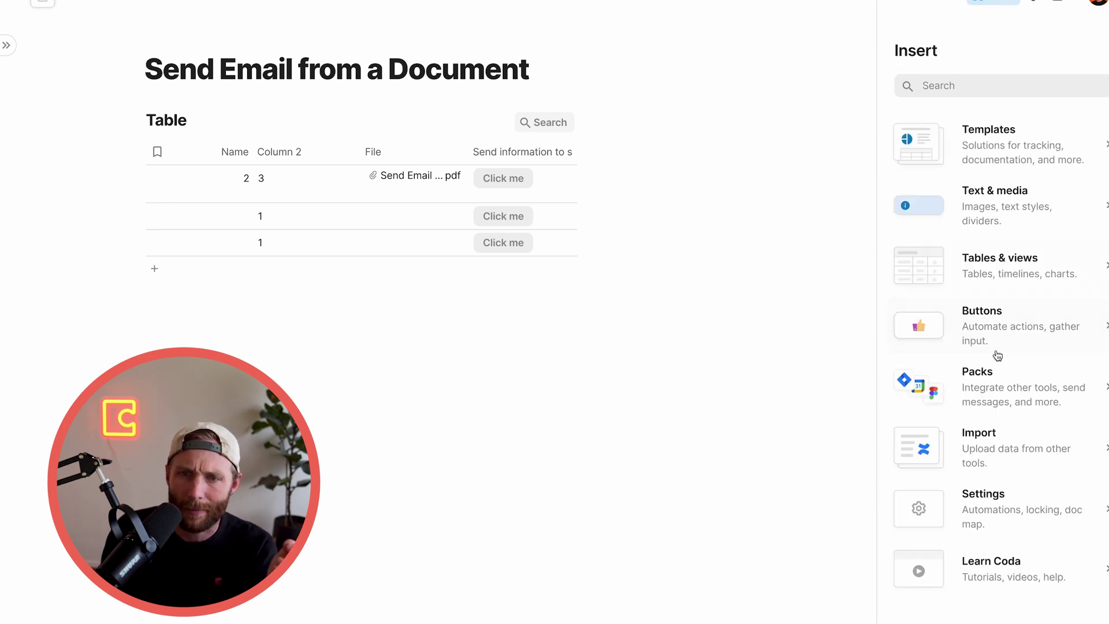
click(1003, 381)
click(984, 133)
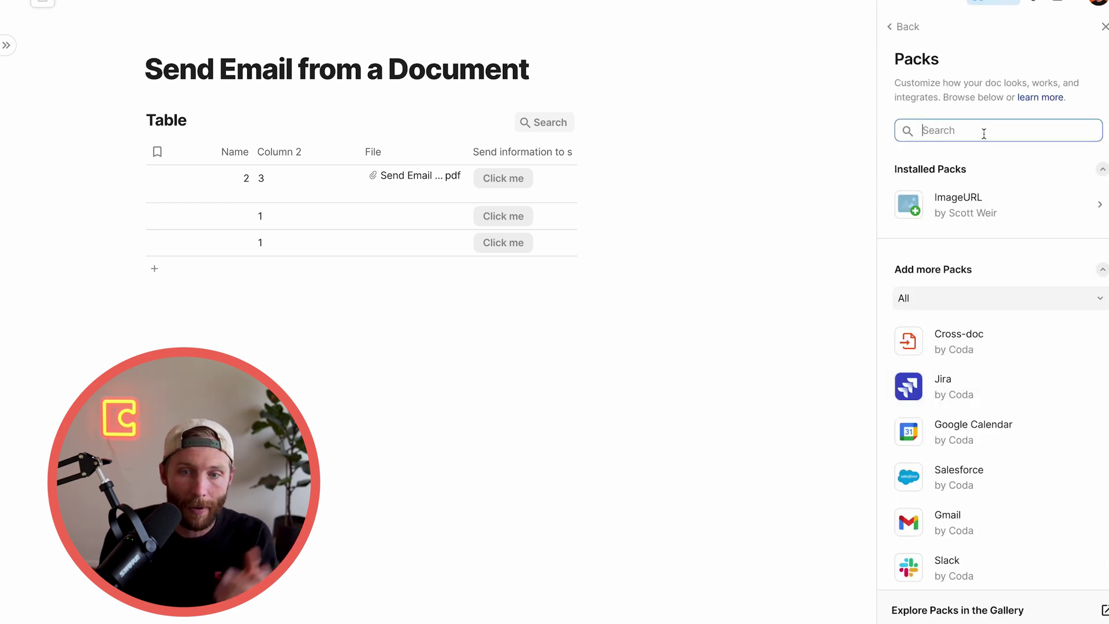
text(apps)
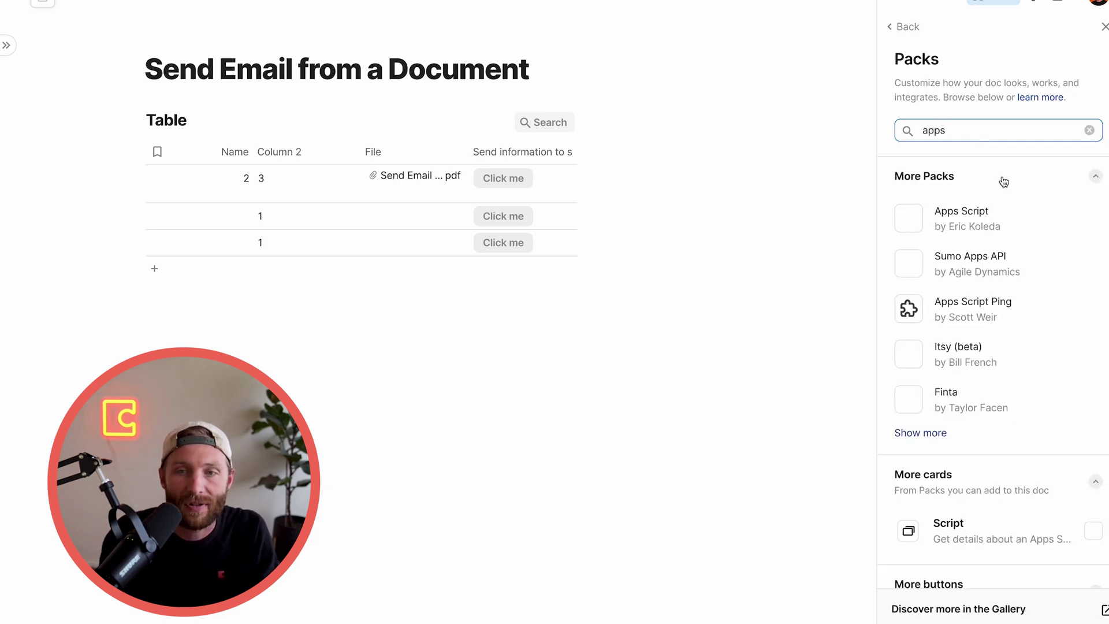
click(950, 222)
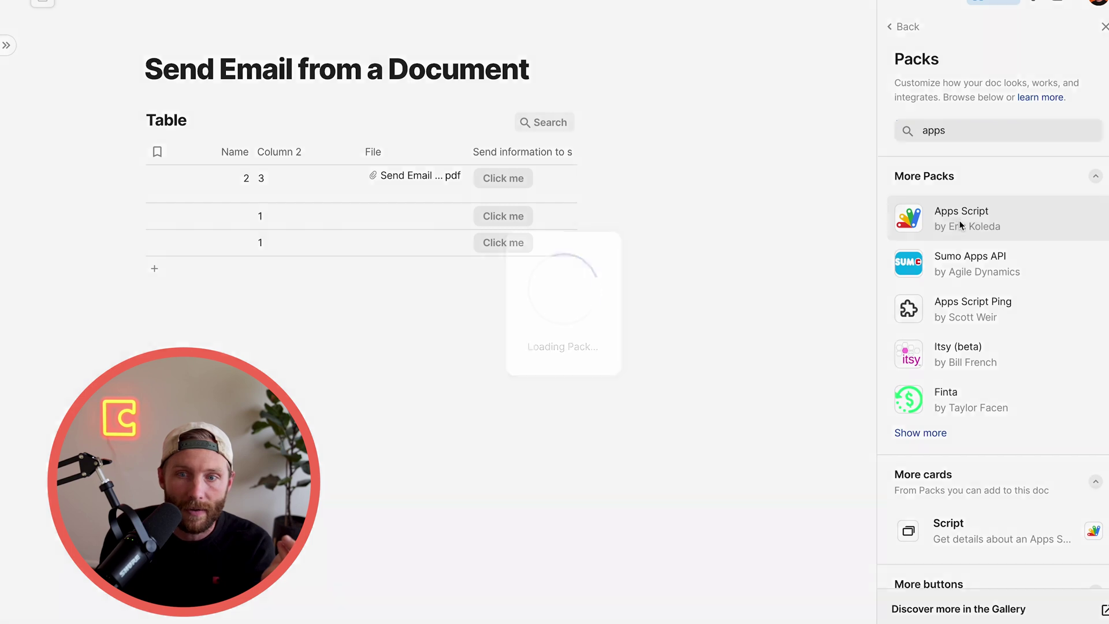
click(810, 103)
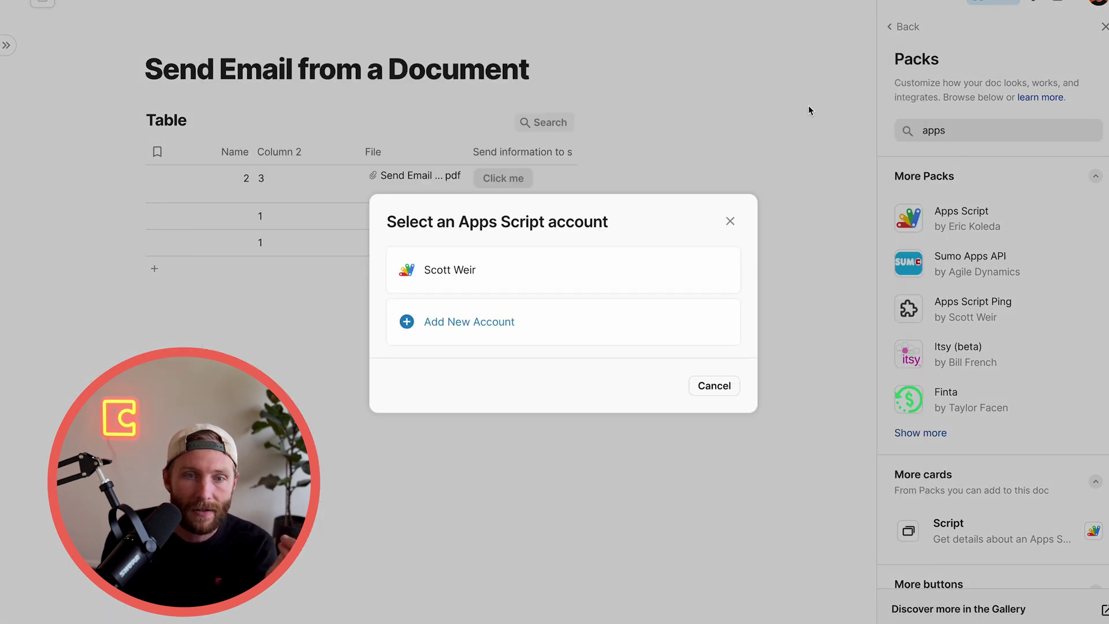
Connect a new Google account to the pack, letting anyone the doc is shared with view data
click(507, 331)
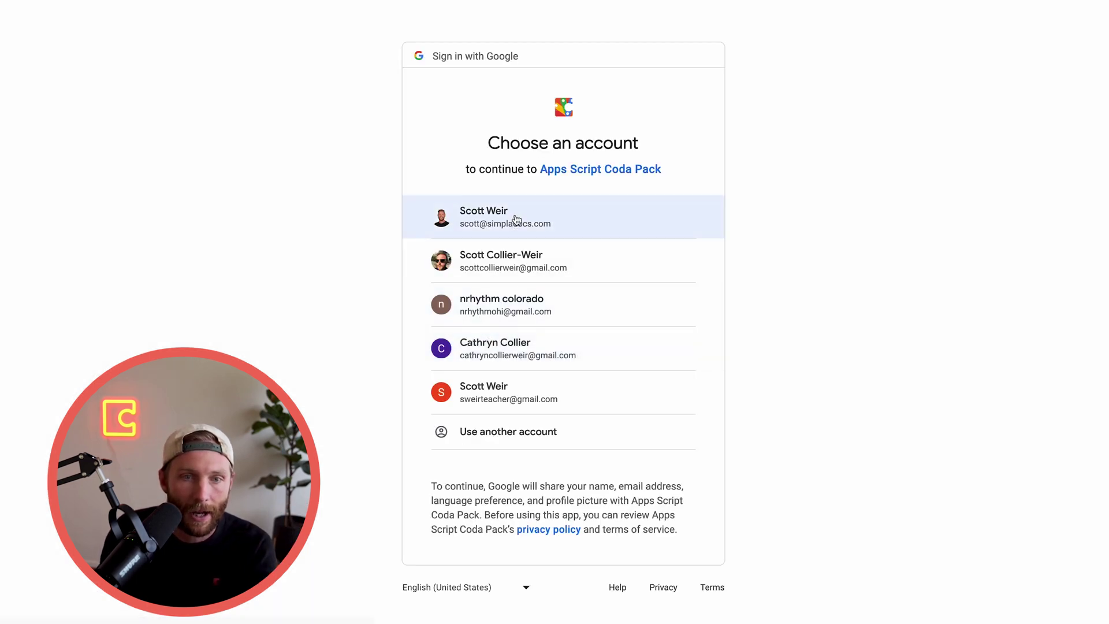
click(512, 215)
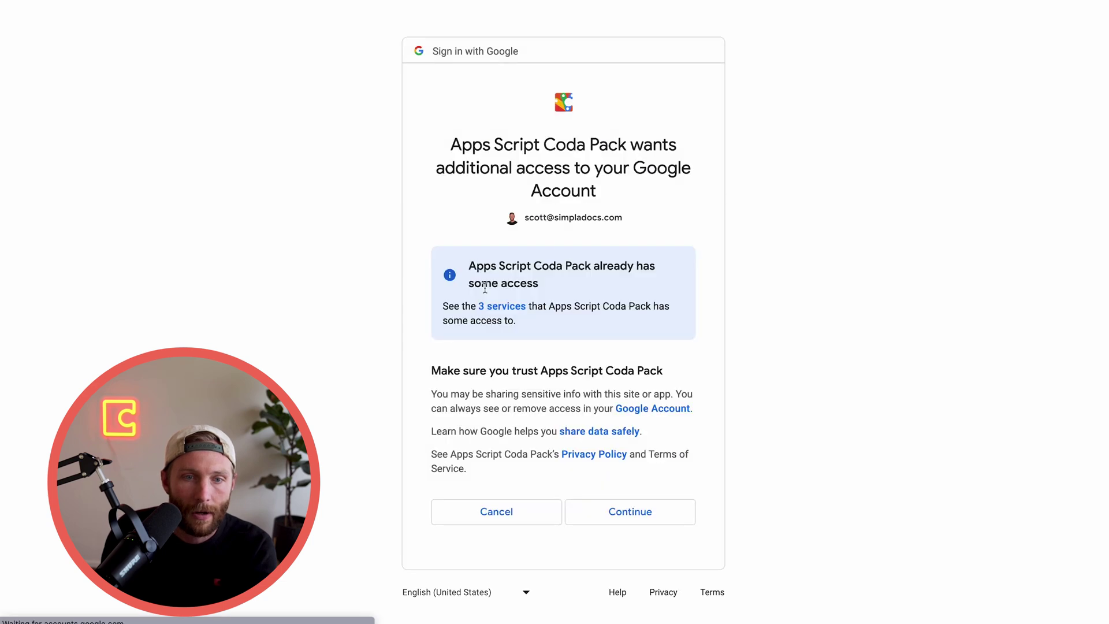
click(629, 512)
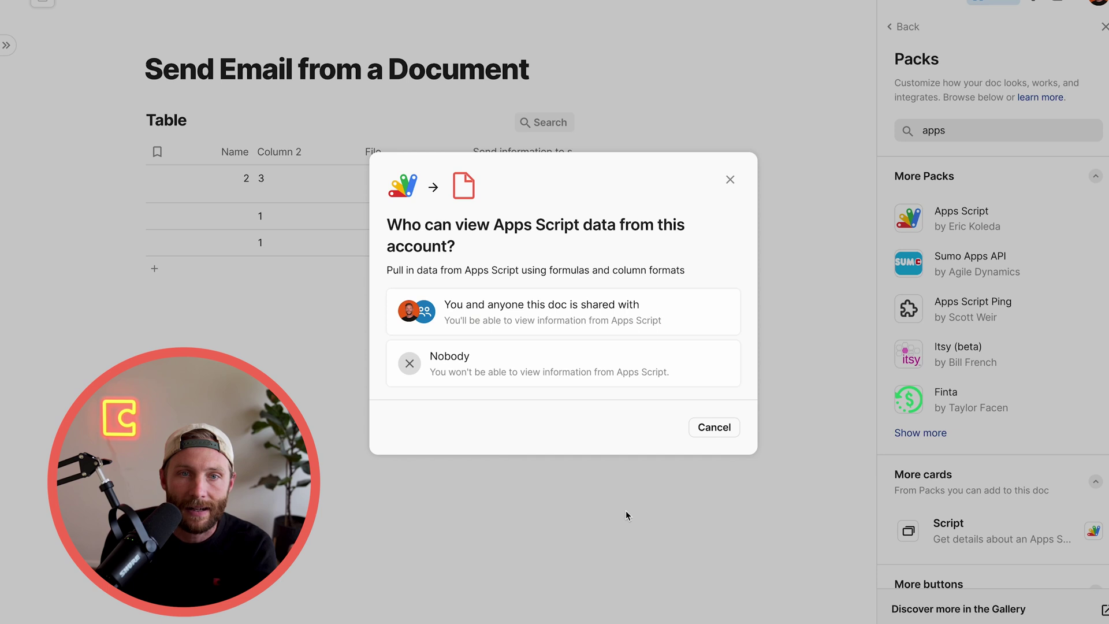
click(525, 329)
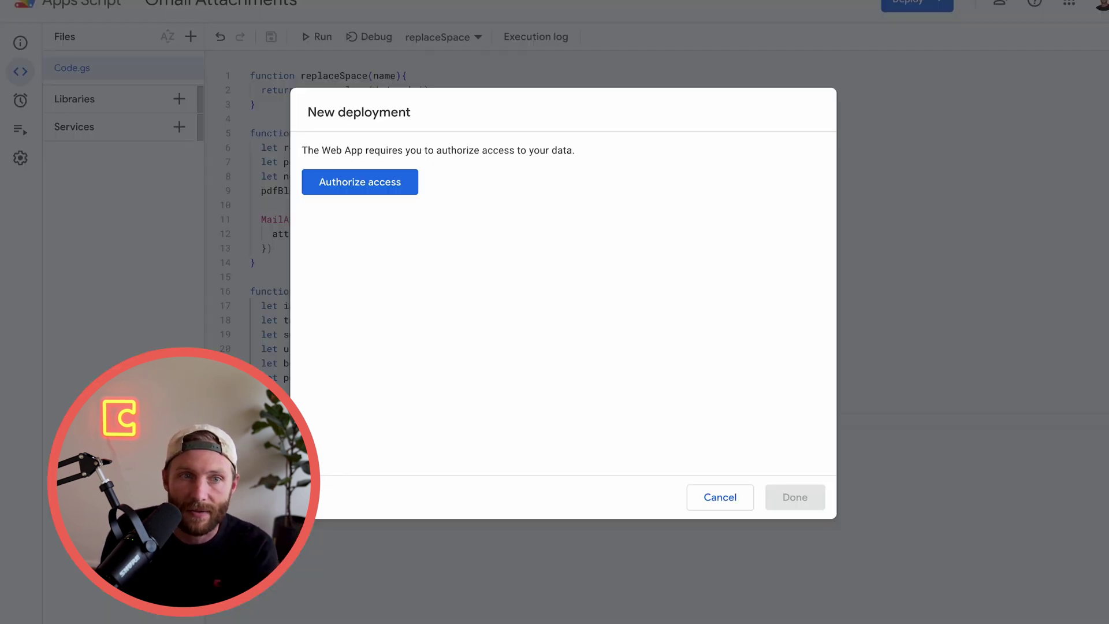
Make the Send information to script buttons run the pack's Trigger web app action
click(381, 184)
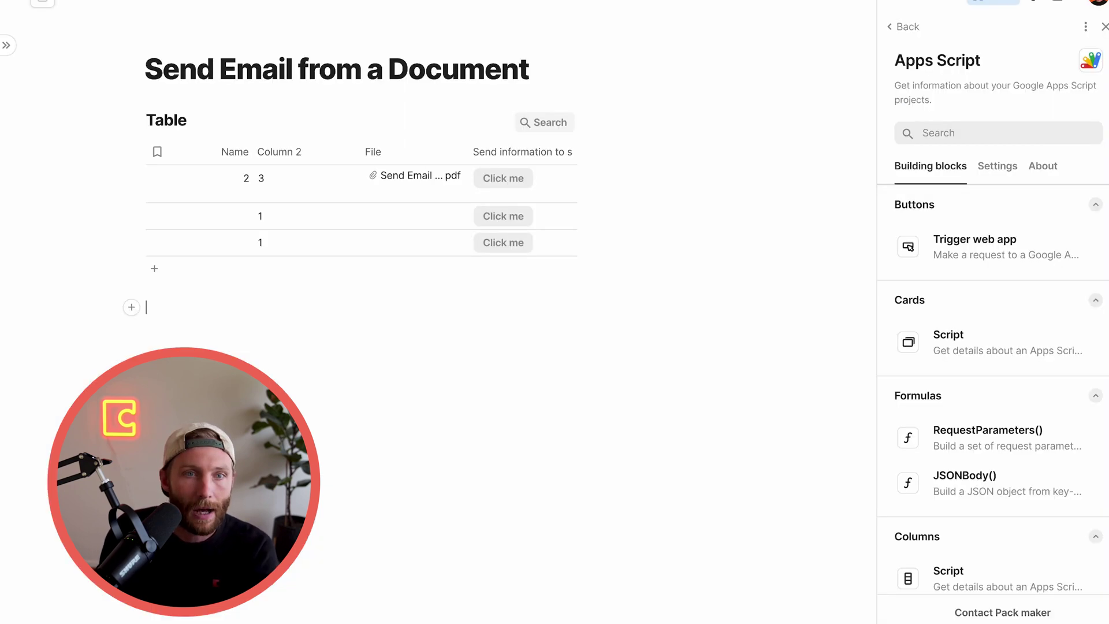
drag(1006, 245, 520, 198)
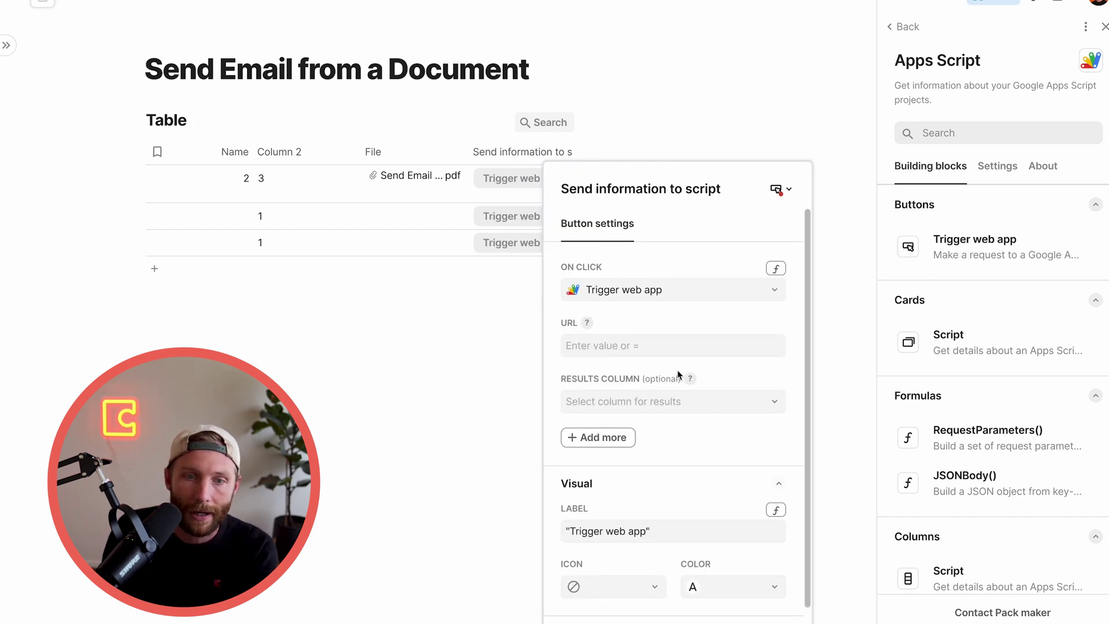
click(654, 350)
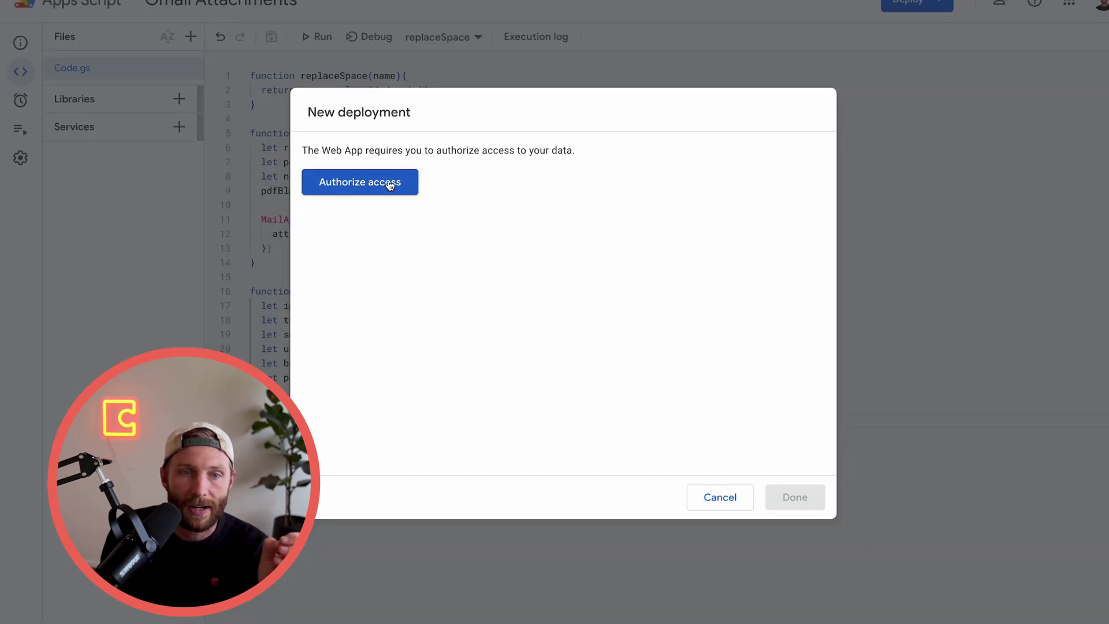
Authorize the deployment with the Google account, copy the Web app URL, and close the dialog
click(390, 185)
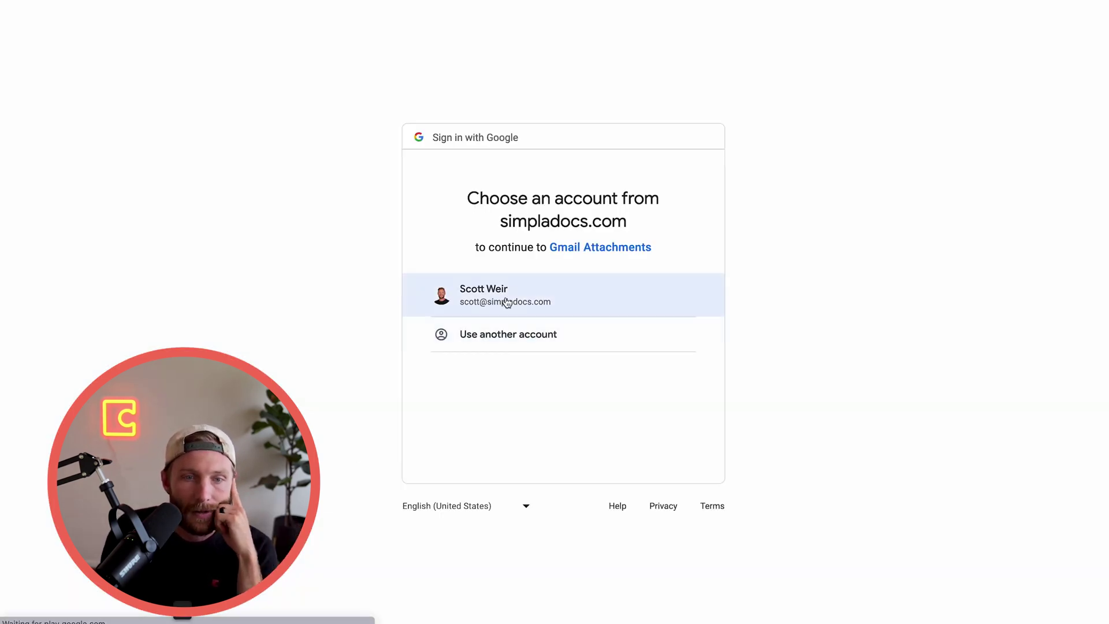
click(507, 303)
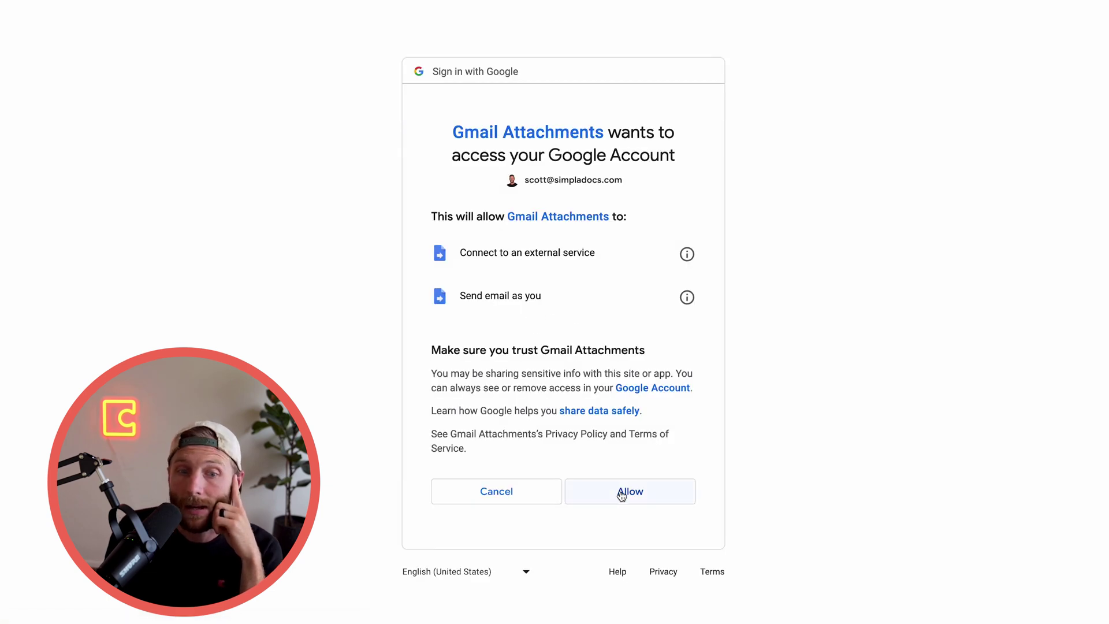
click(622, 494)
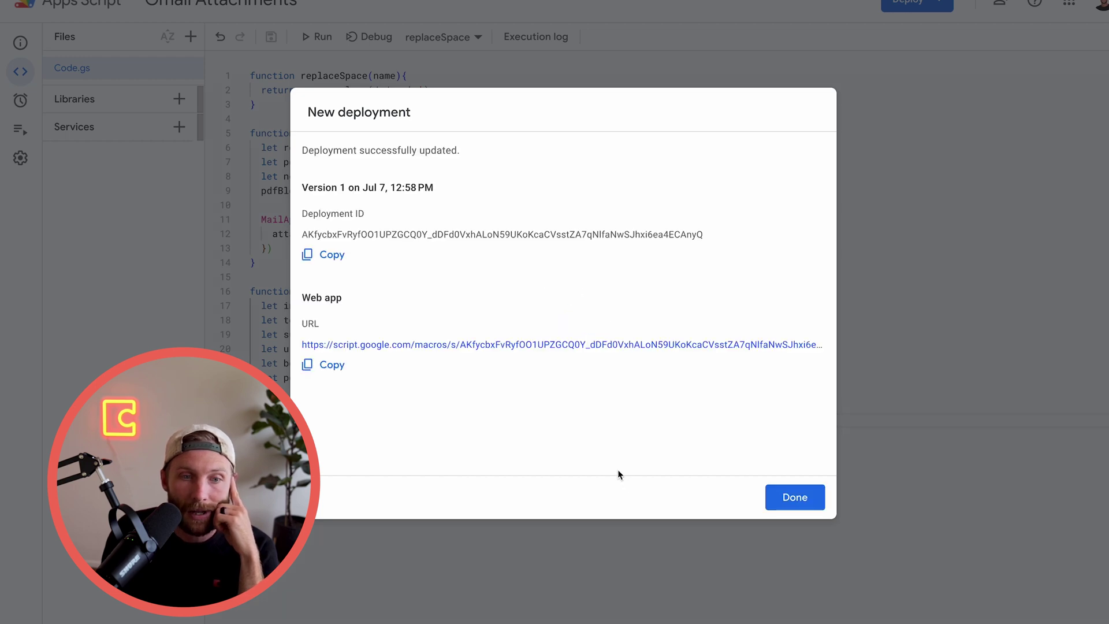
click(333, 366)
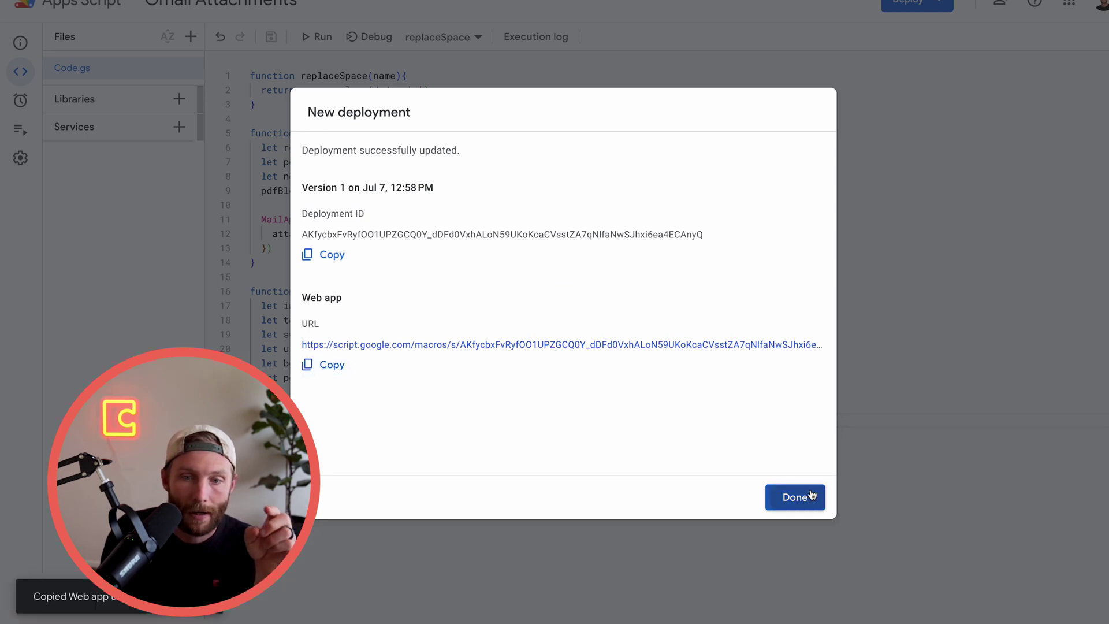
click(809, 496)
Paste the web app URL into the button action and add Method POST
key(ctrl+Tab)
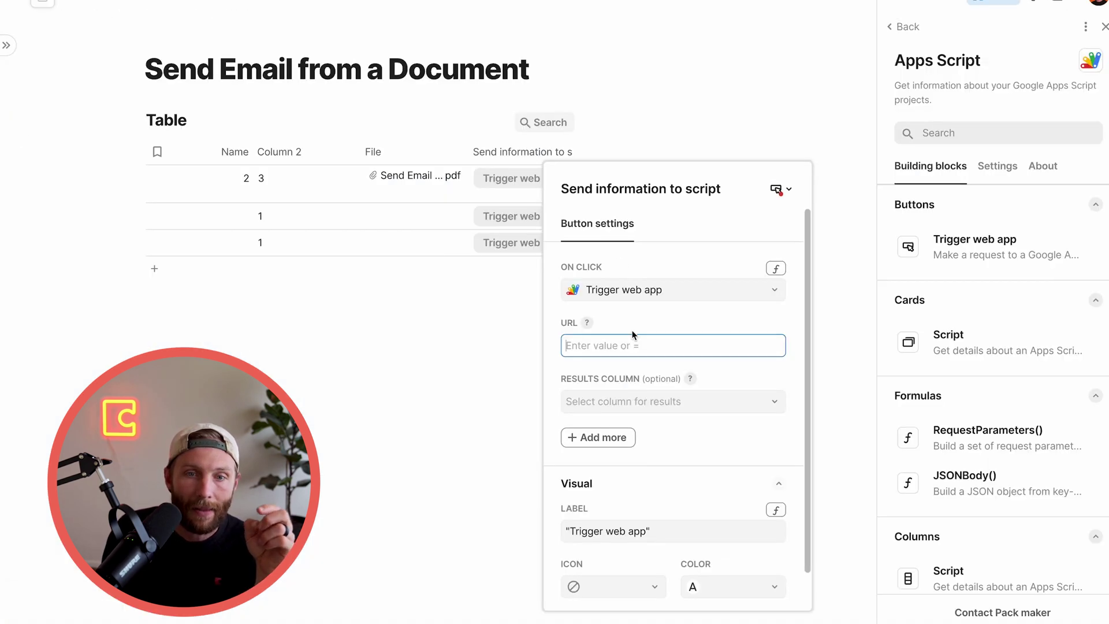
key(ctrl+v)
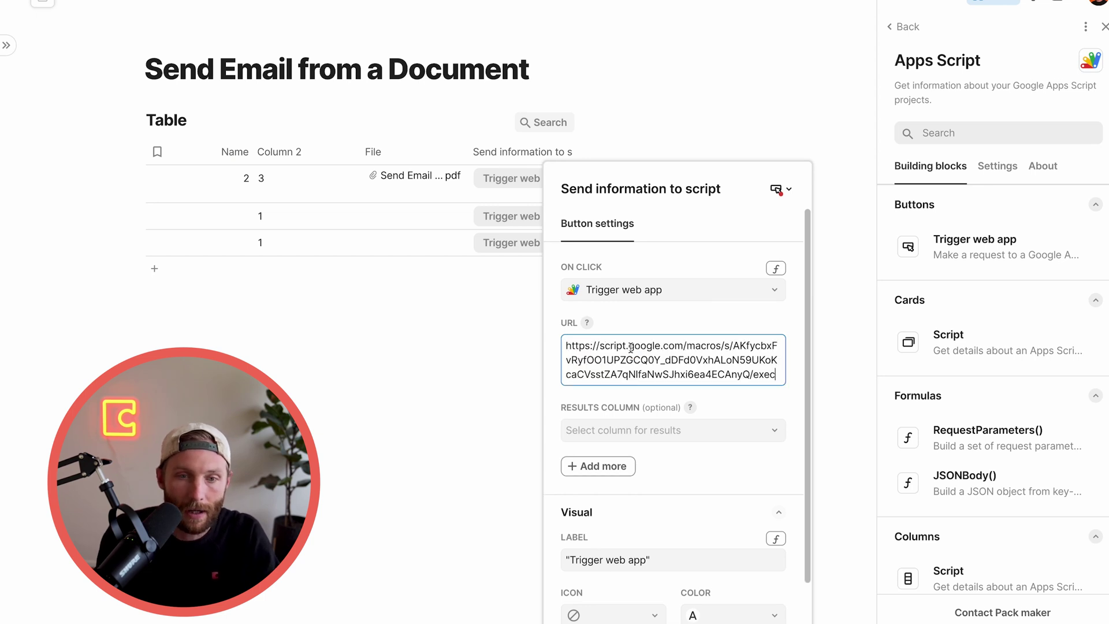
click(615, 323)
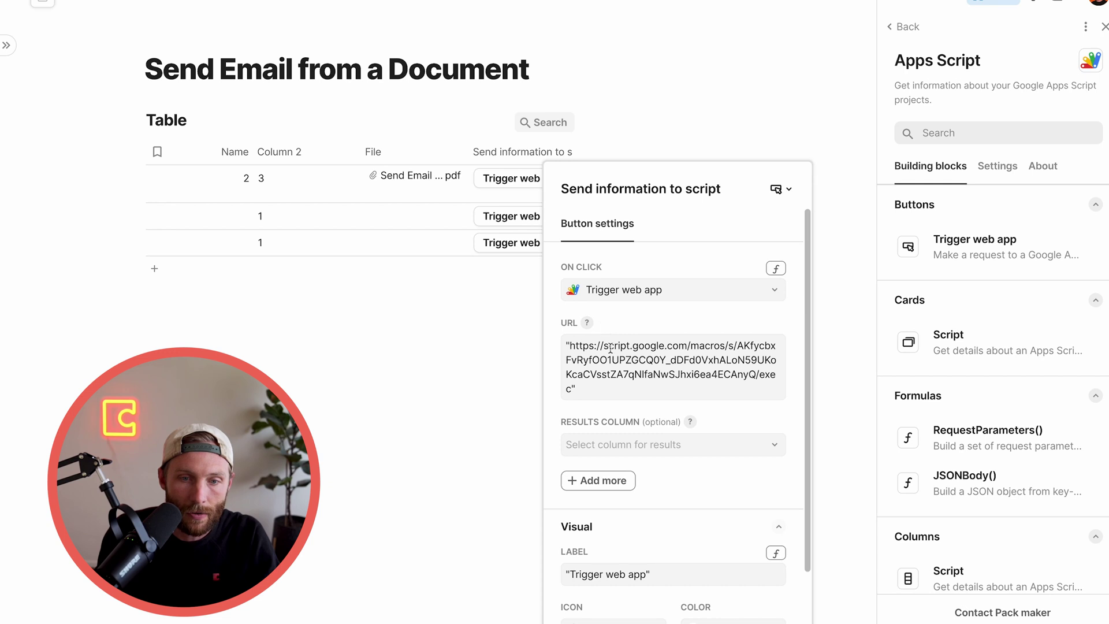
click(617, 483)
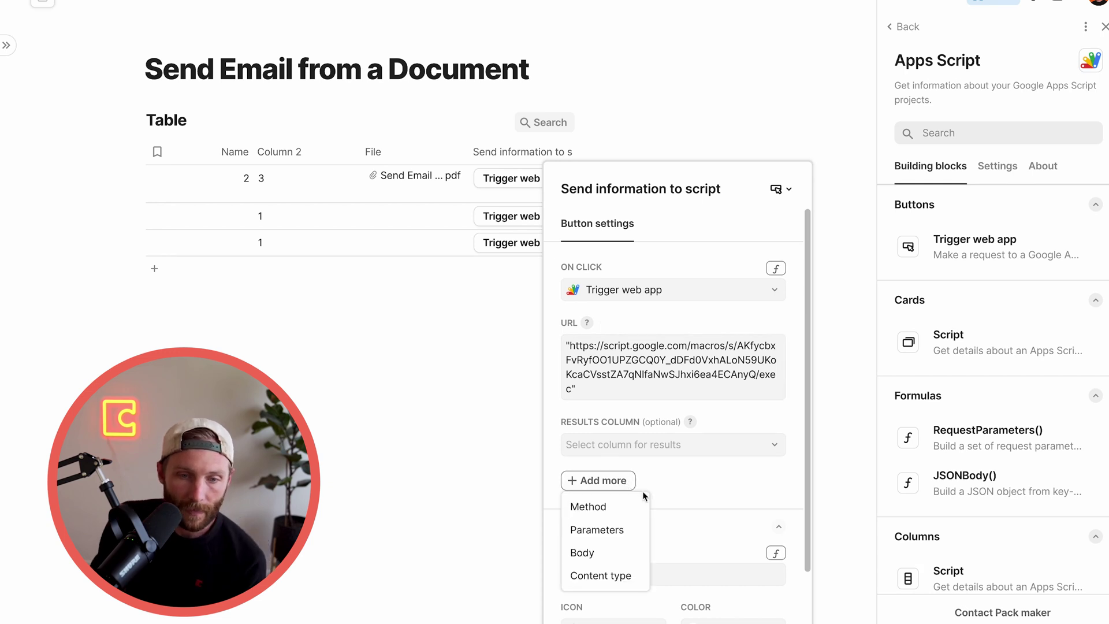
click(611, 508)
text(POST)
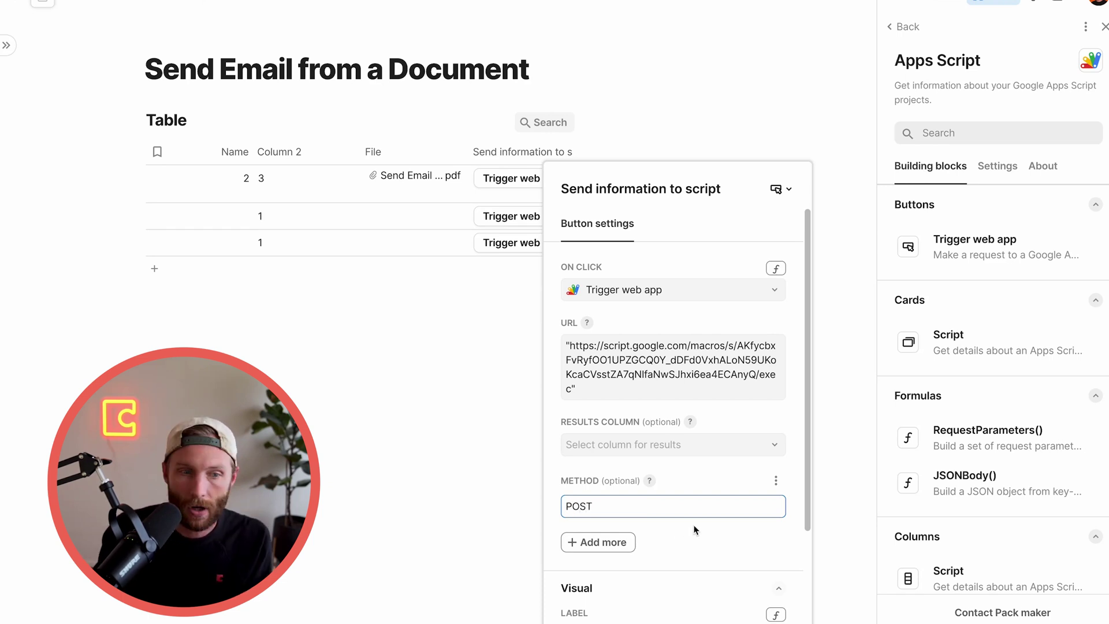
Add a Body setting and start it with the JSONBody() formula
click(619, 546)
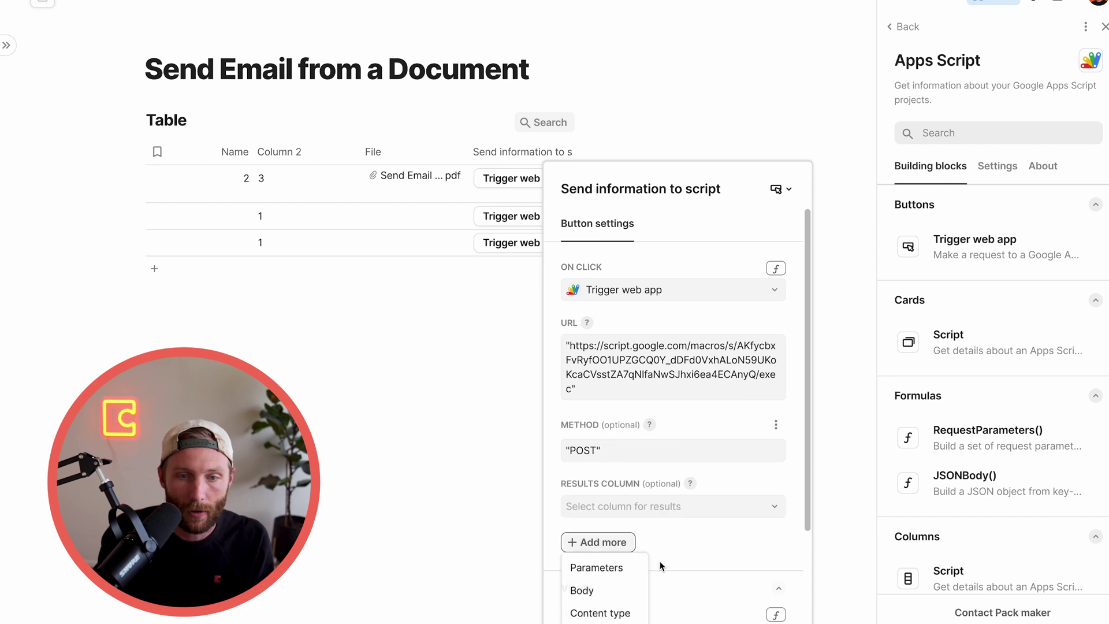
click(605, 591)
scroll(622, 520, down, 3)
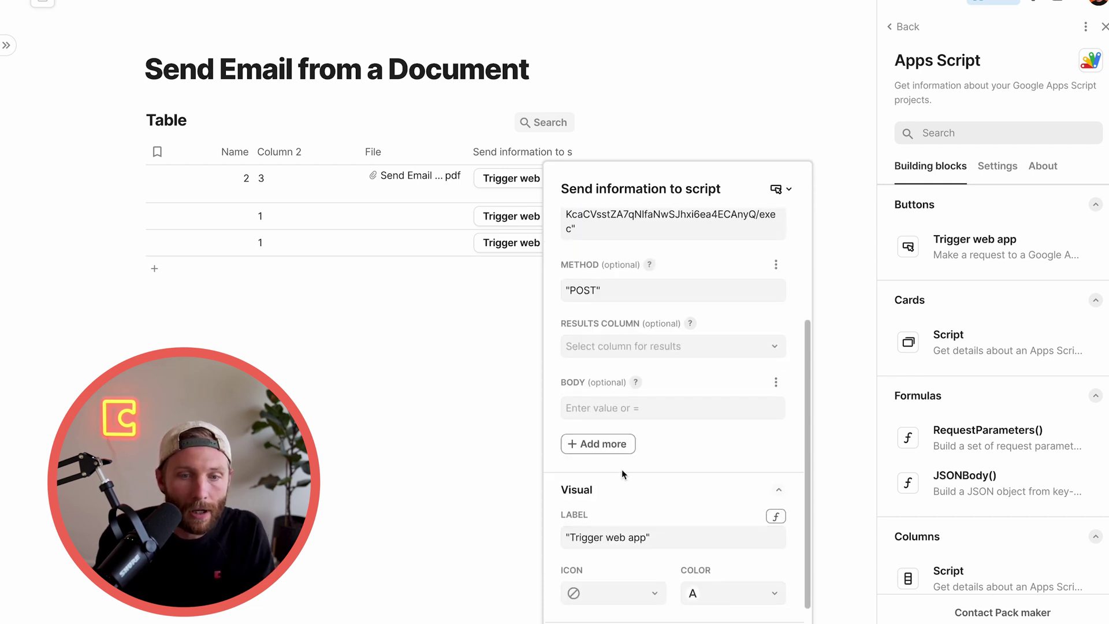
click(615, 413)
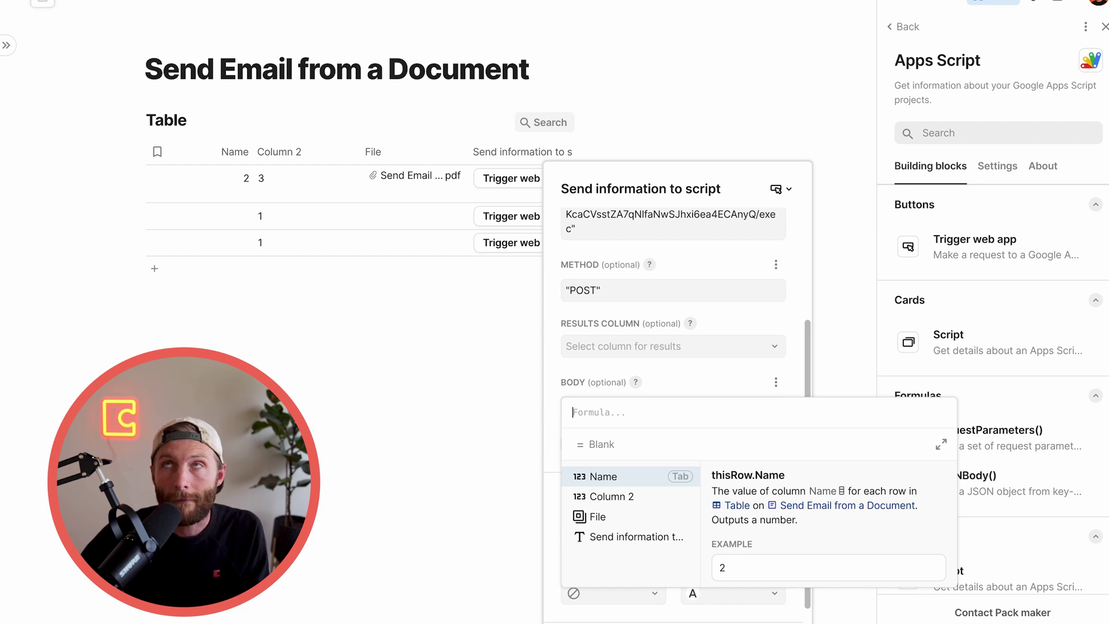
text(js)
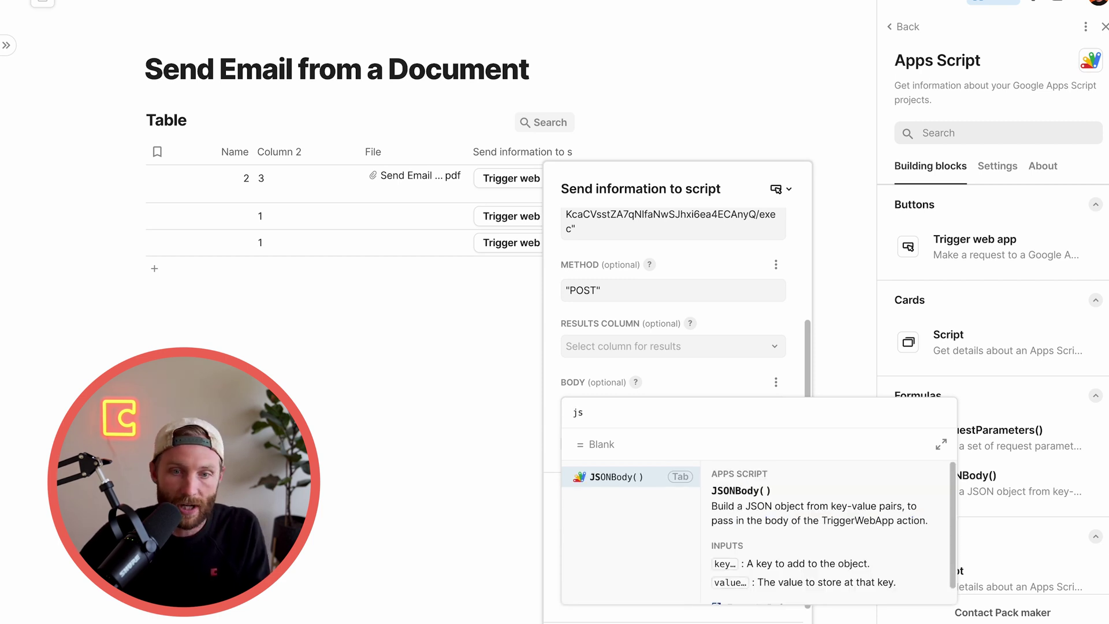
key(Tab)
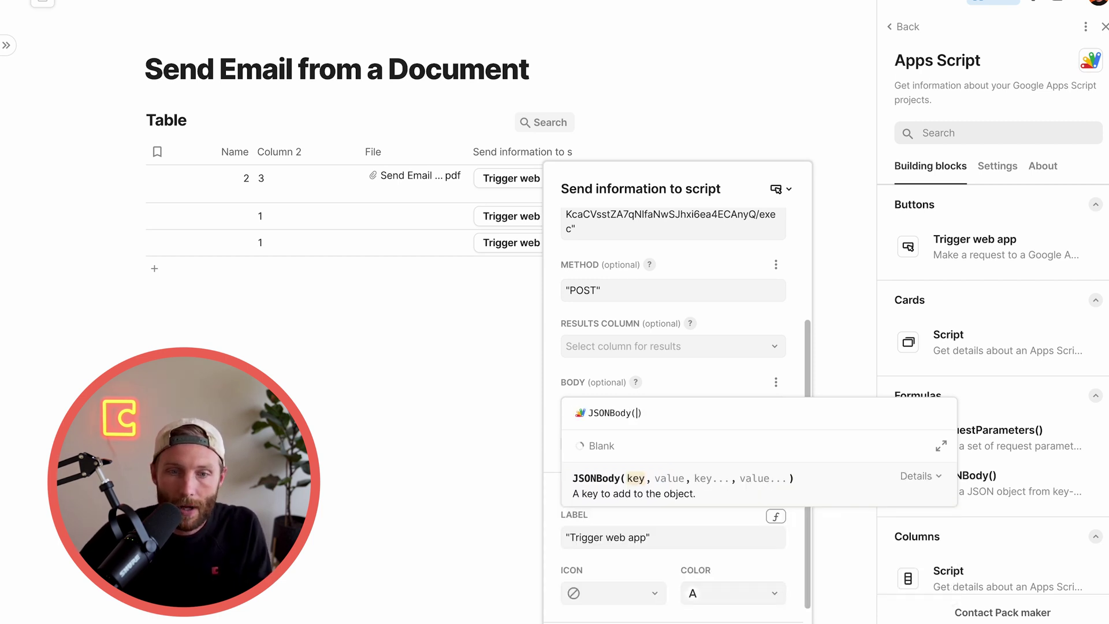
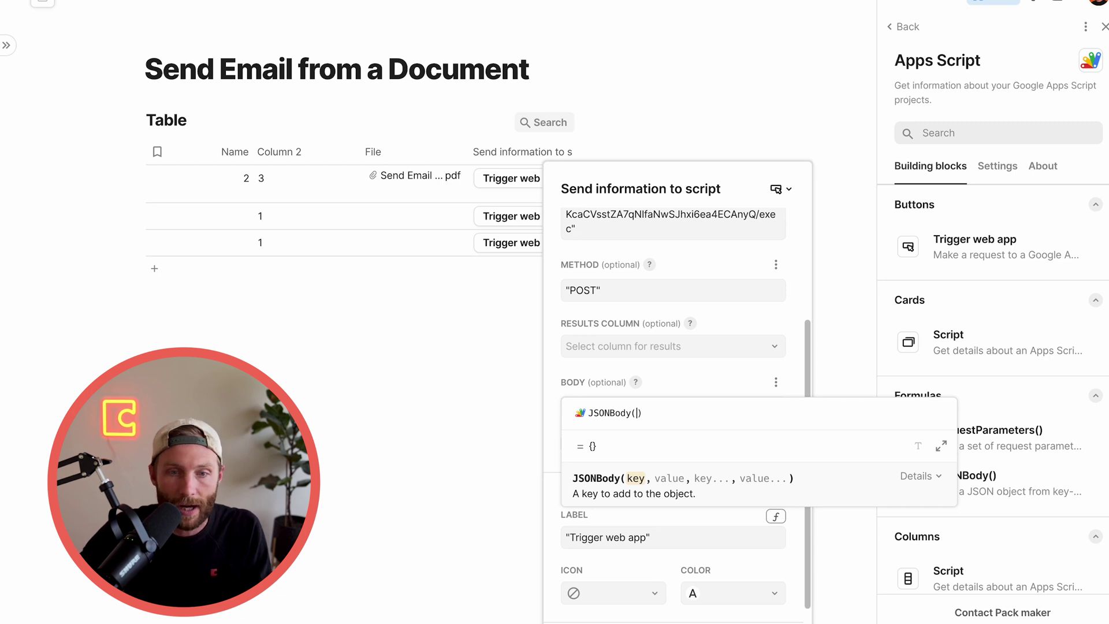
Enter "to", as the first key inside the button's JSONBody() body formula
text(")
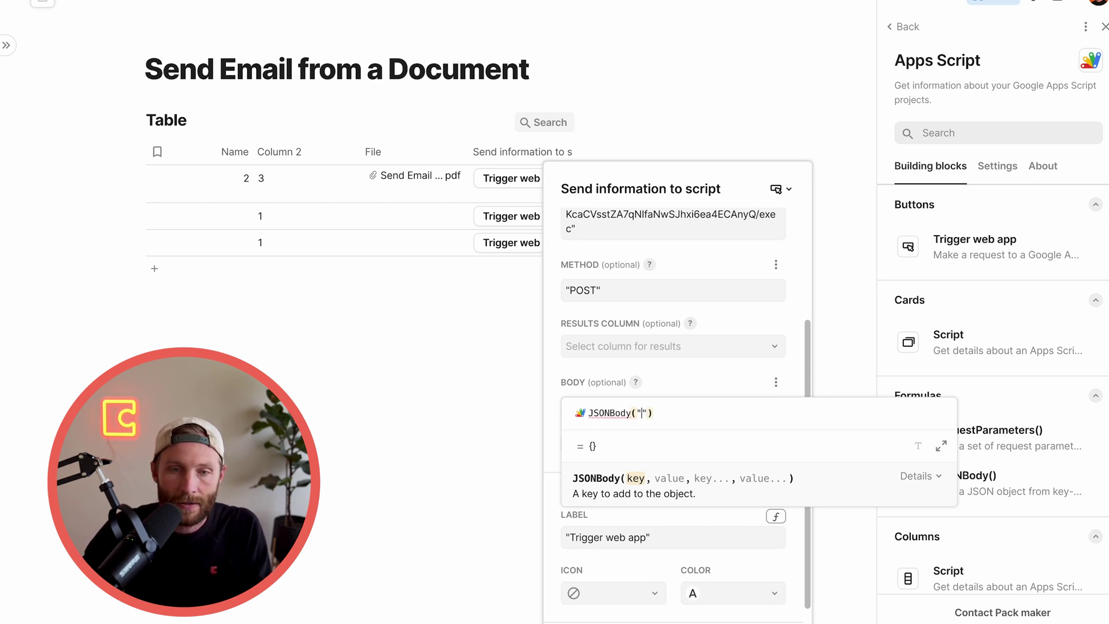
text(to",)
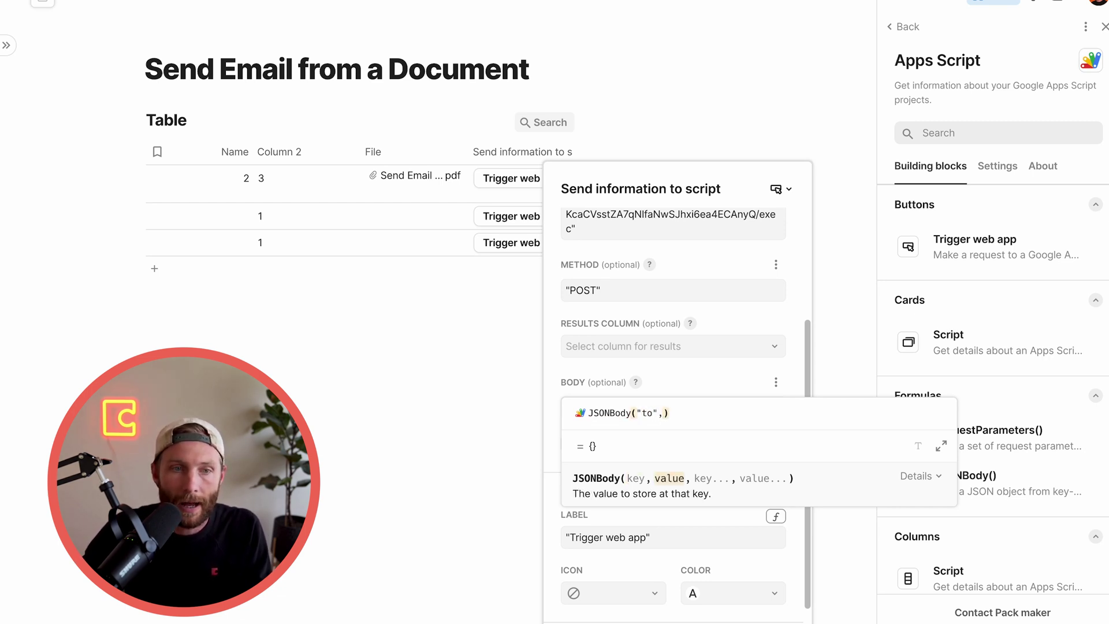
Rename the Name column to To, enter the recipient's e-mail in row 1, and delete Column 2
click(303, 224)
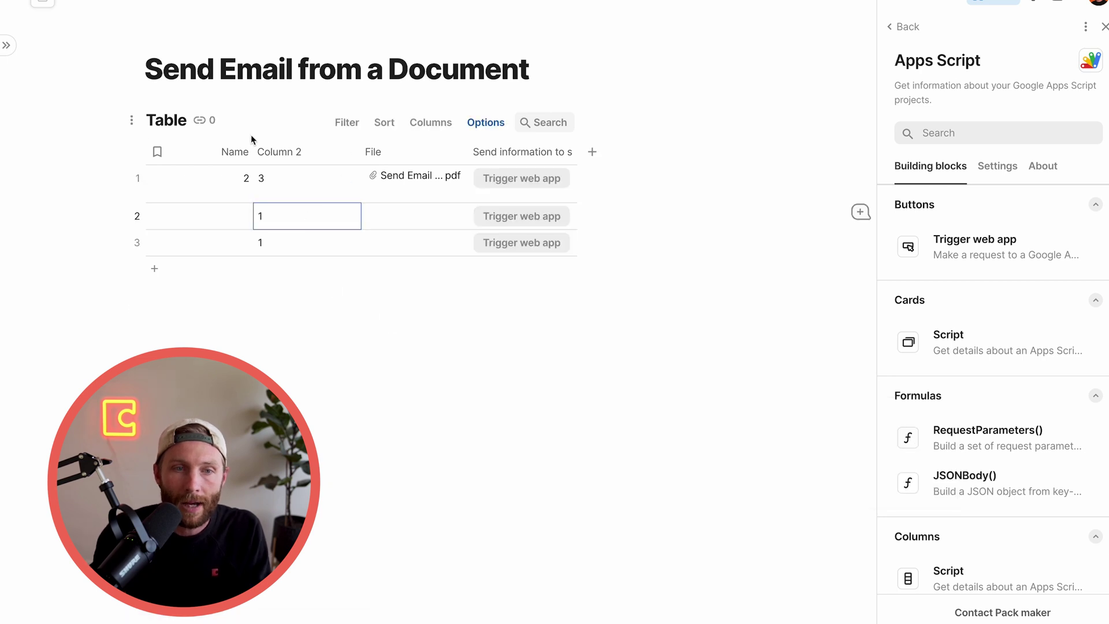
click(203, 150)
click(204, 150)
text(To)
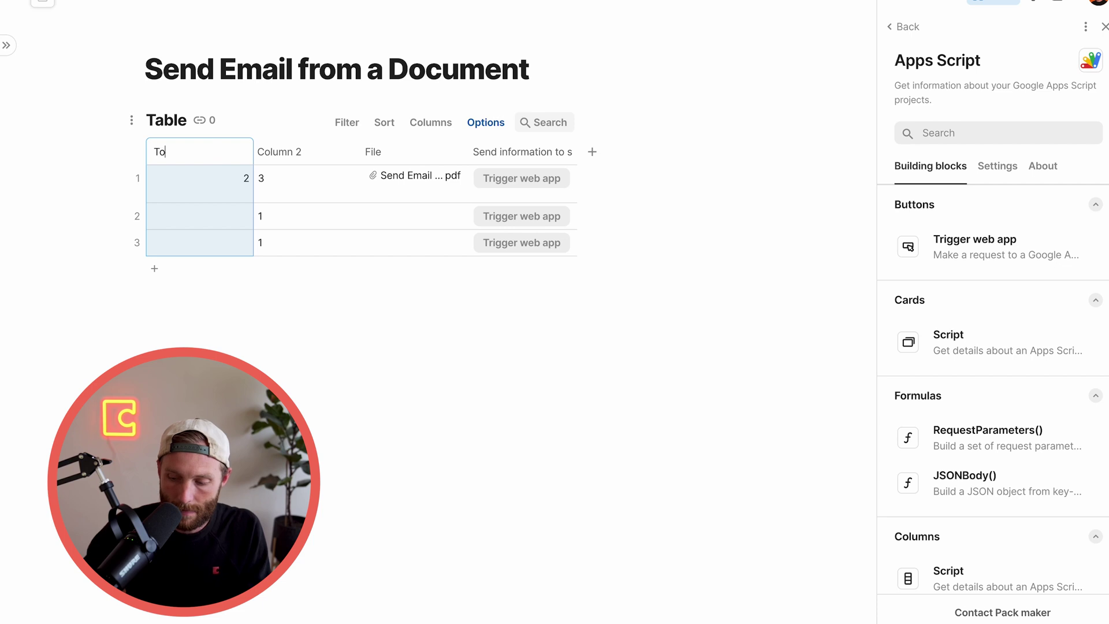
click(207, 177)
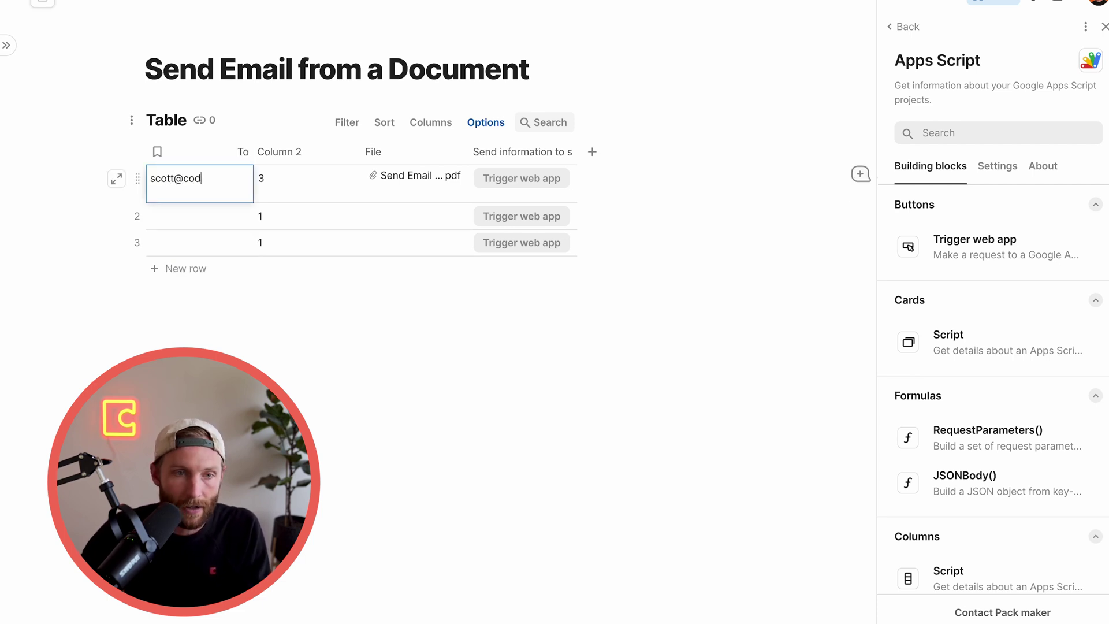
click(330, 242)
click(270, 153)
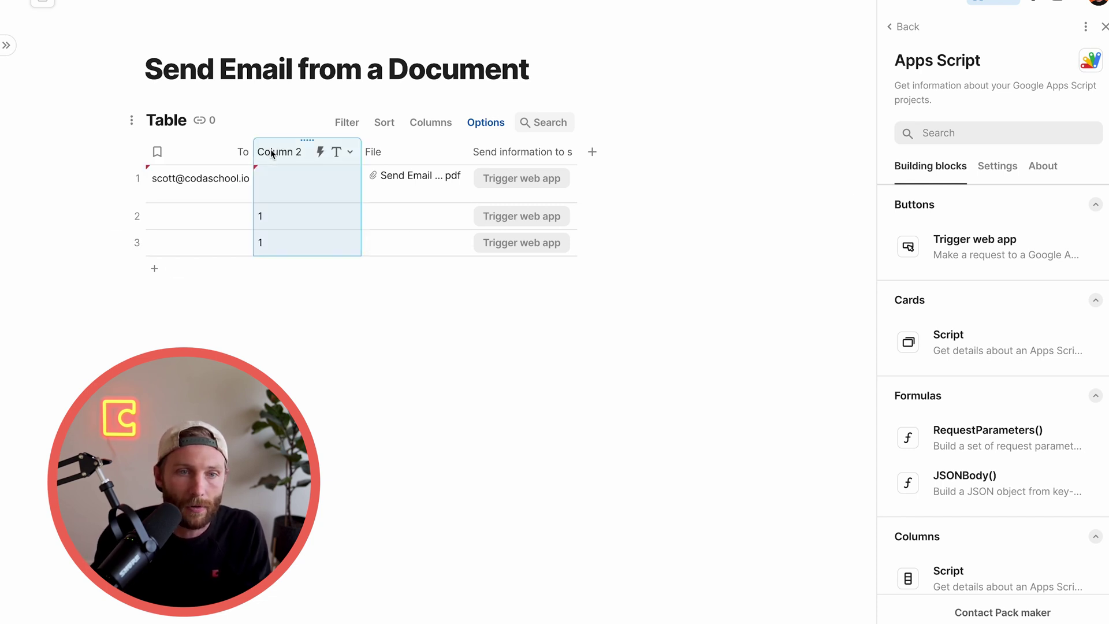
key(Delete)
Add three new columns named Subject, Body and Pdf Name
click(483, 152)
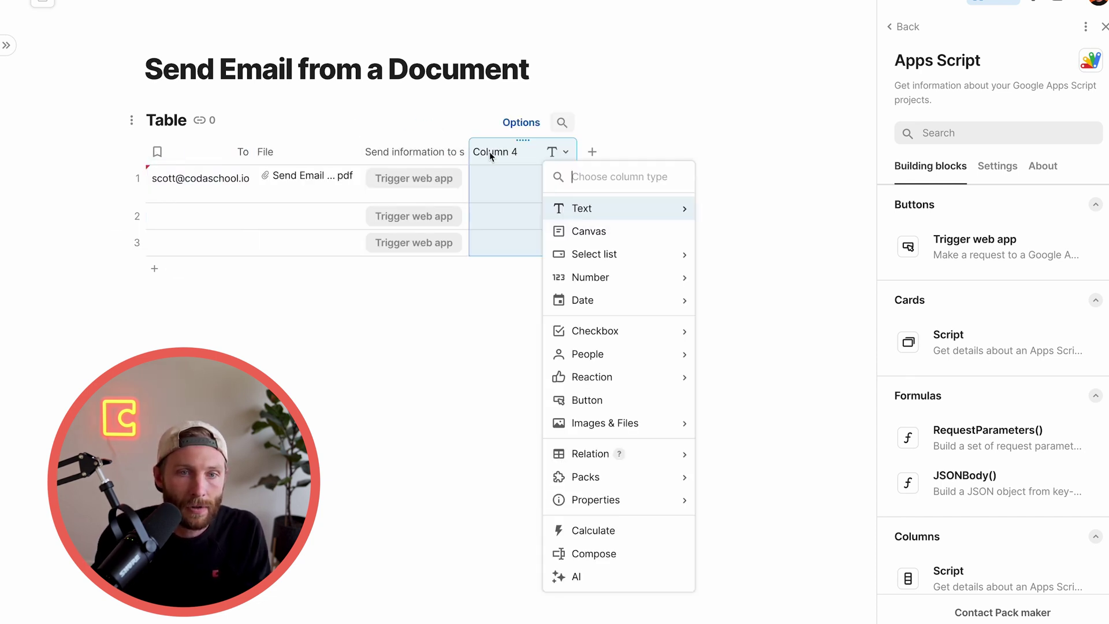
click(490, 152)
text(Subject)
key(Tab)
text(Body)
key(Return)
key(Tab)
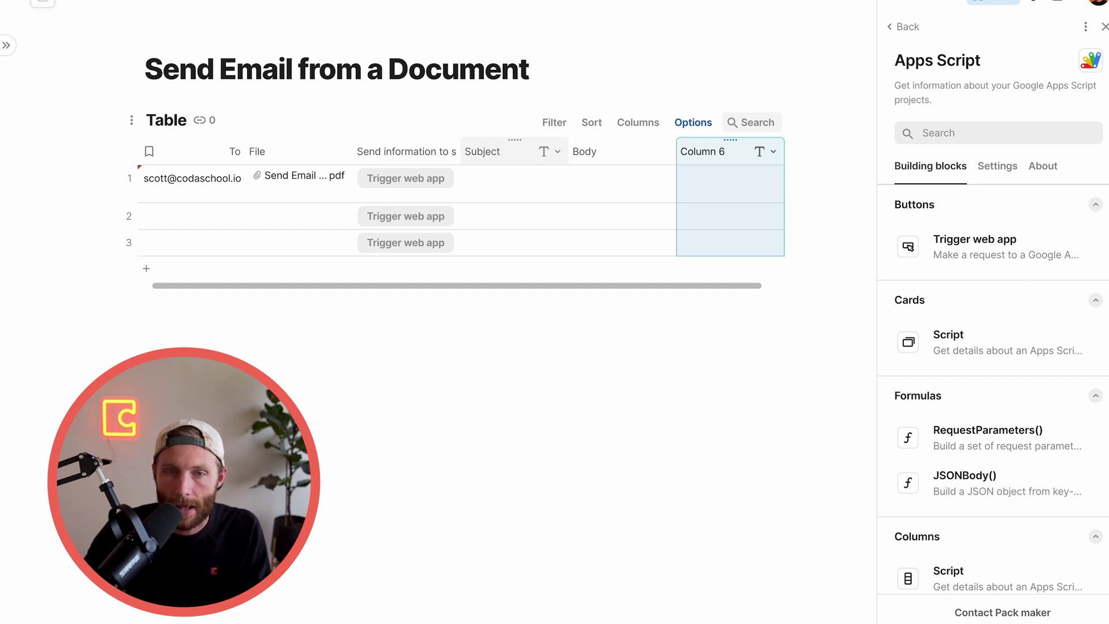
text(Pdf Name)
key(Return)
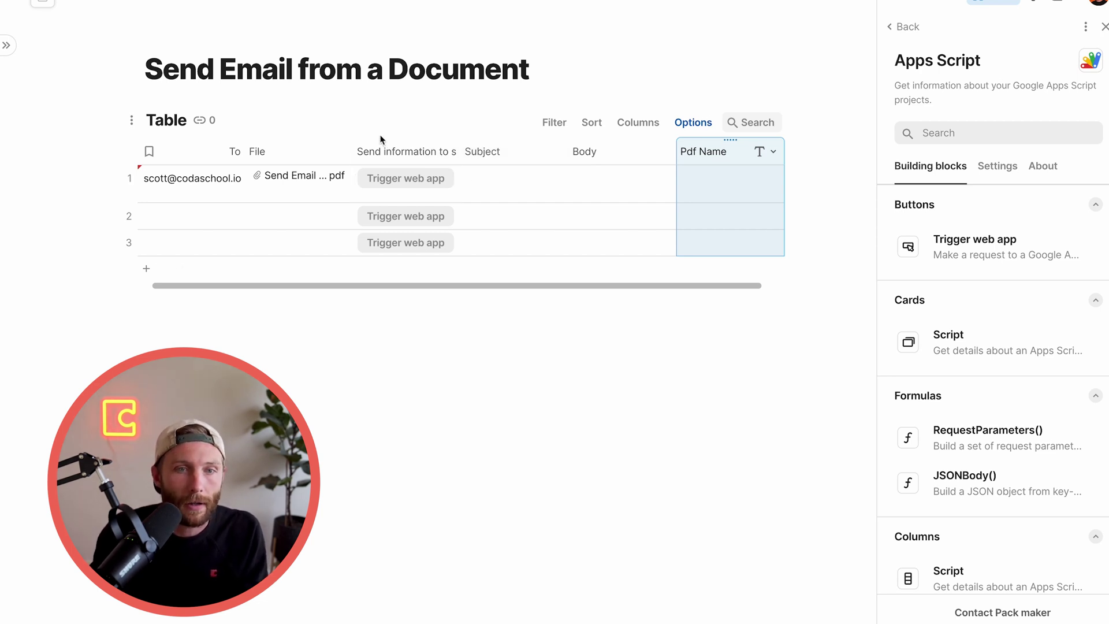
click(415, 161)
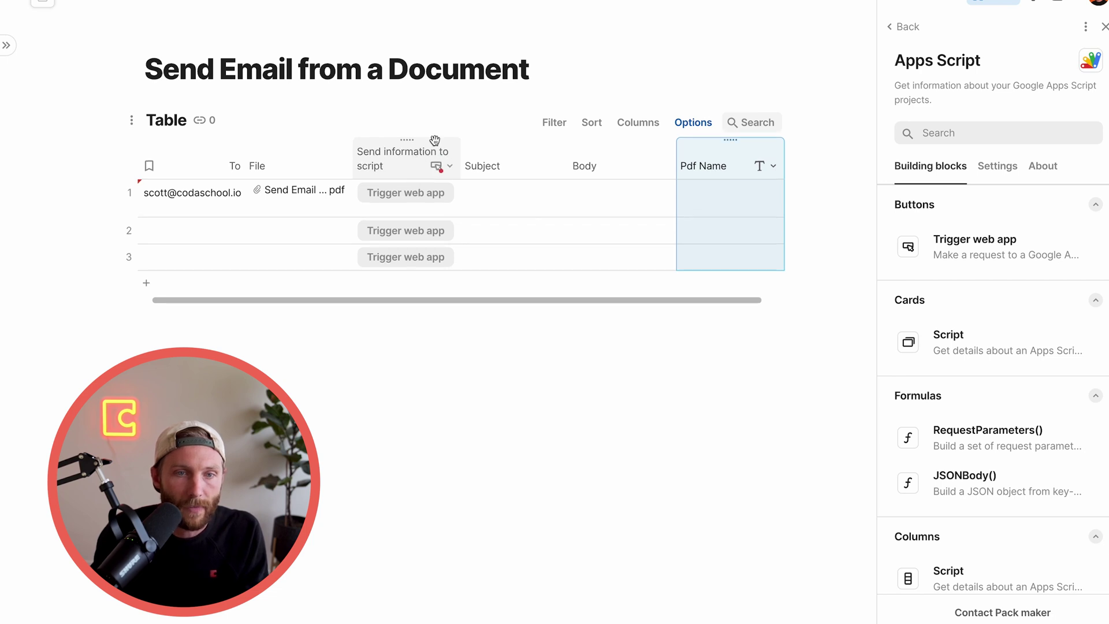
In the button's body formula, map "to" to To and "url" to File.First().GetImageUrl()
click(366, 160)
click(436, 166)
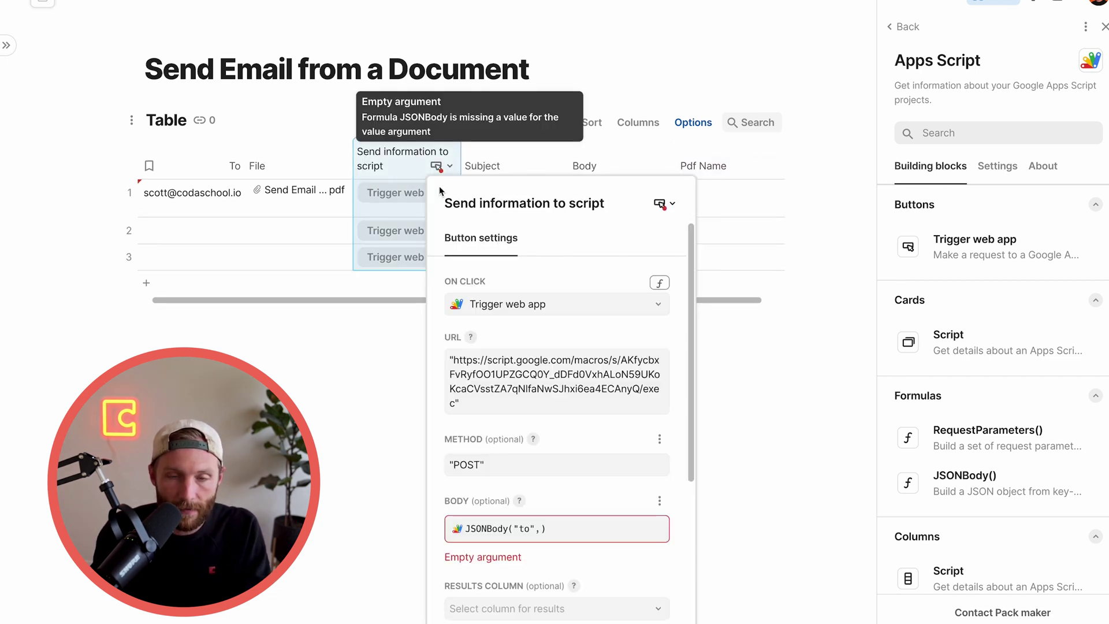
click(552, 539)
text(to)
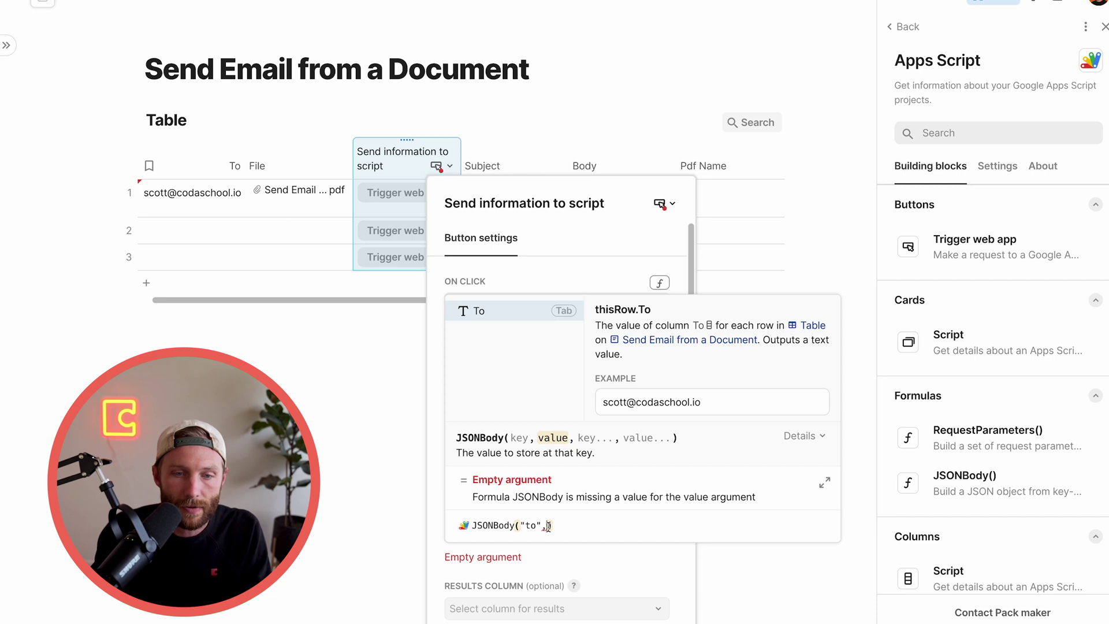
key(Tab)
text(,")
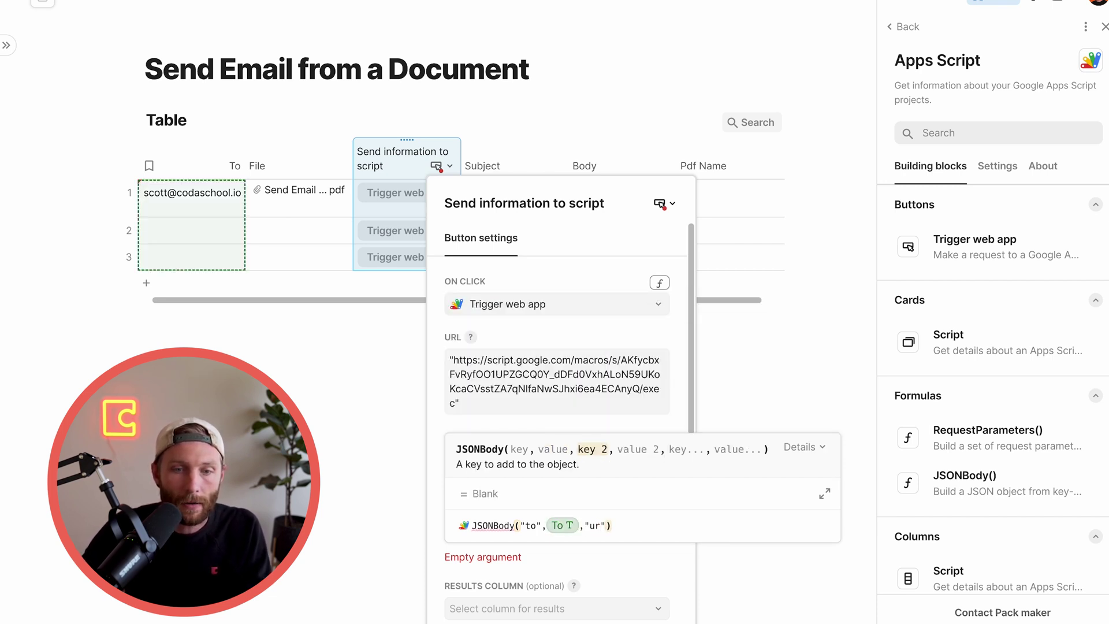
text(url",To)
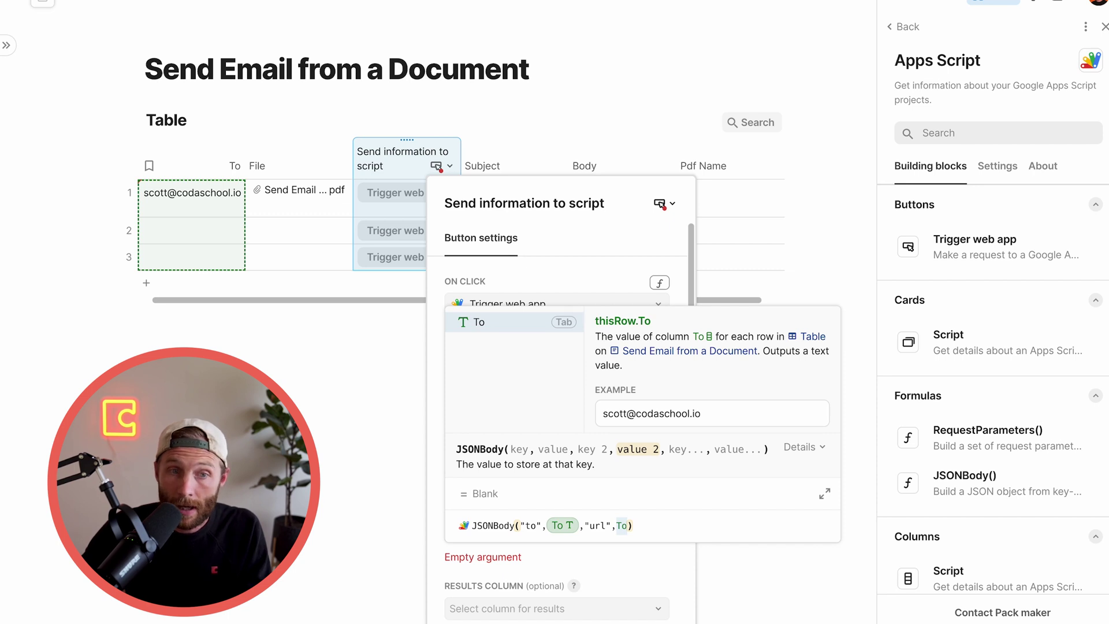
key(BackSpace)
key(BackSpace)
text(Fi)
key(Tab)
text(.Fir)
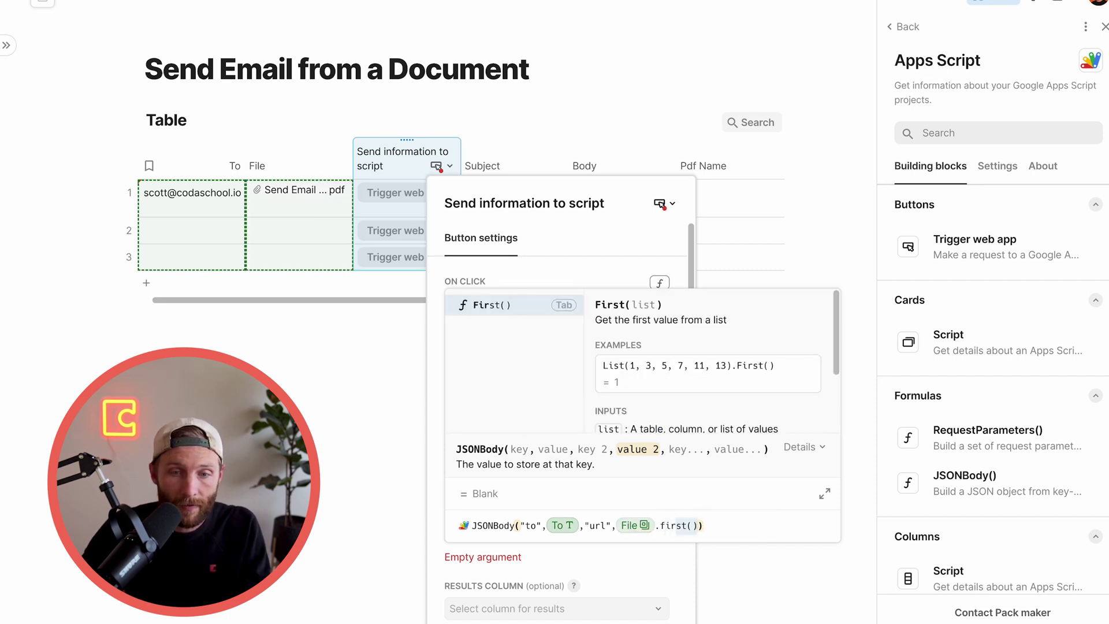
key(Tab)
text(.GetImage)
key(Down)
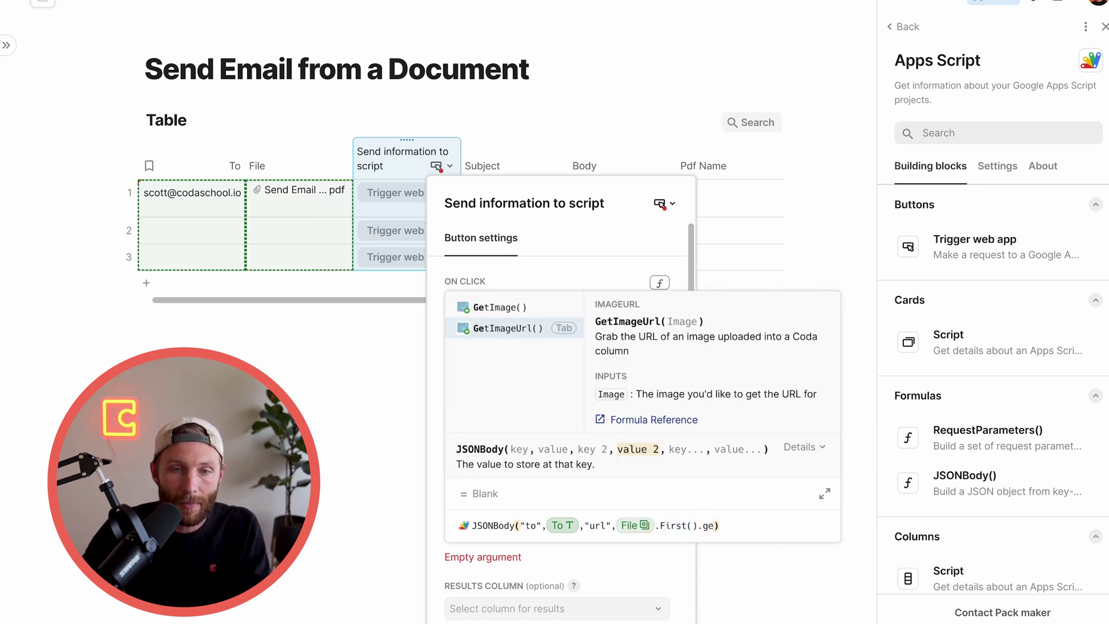
key(Tab)
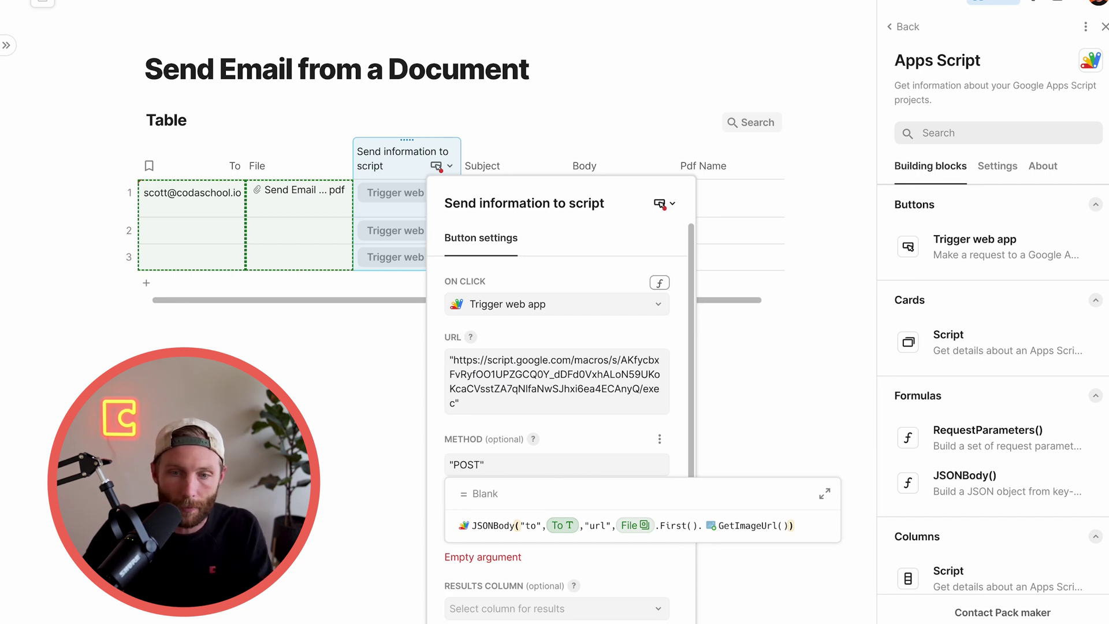
Add "subject", "body" and "pdfName" keys mapped to the Subject, Body and Pdf Name columns
text(,To)
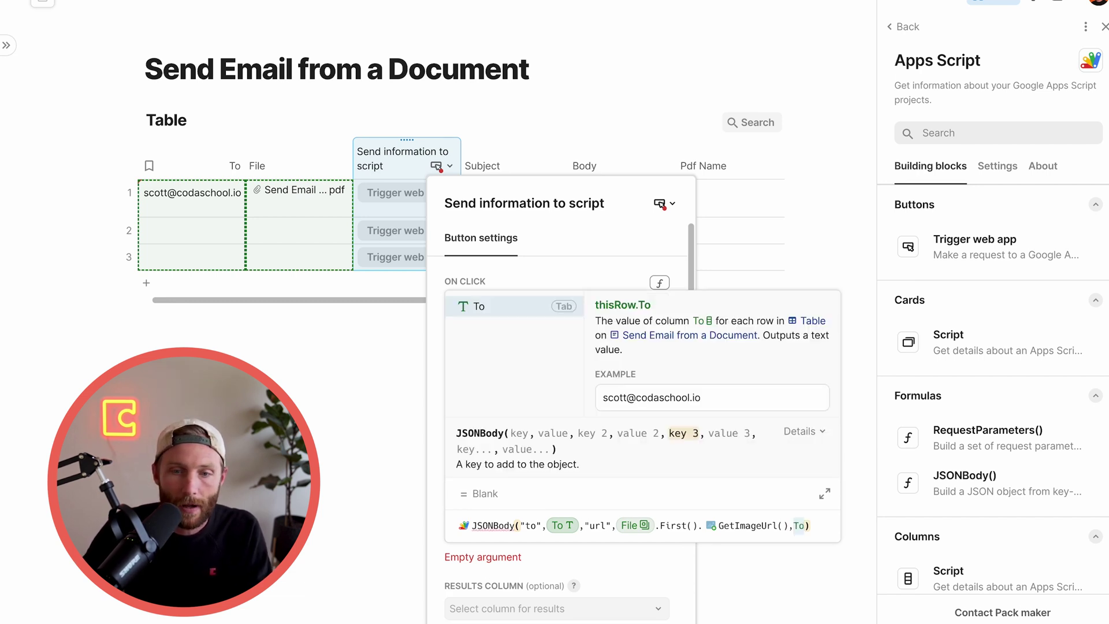
key(BackSpace)
key(BackSpace)
text("subject)
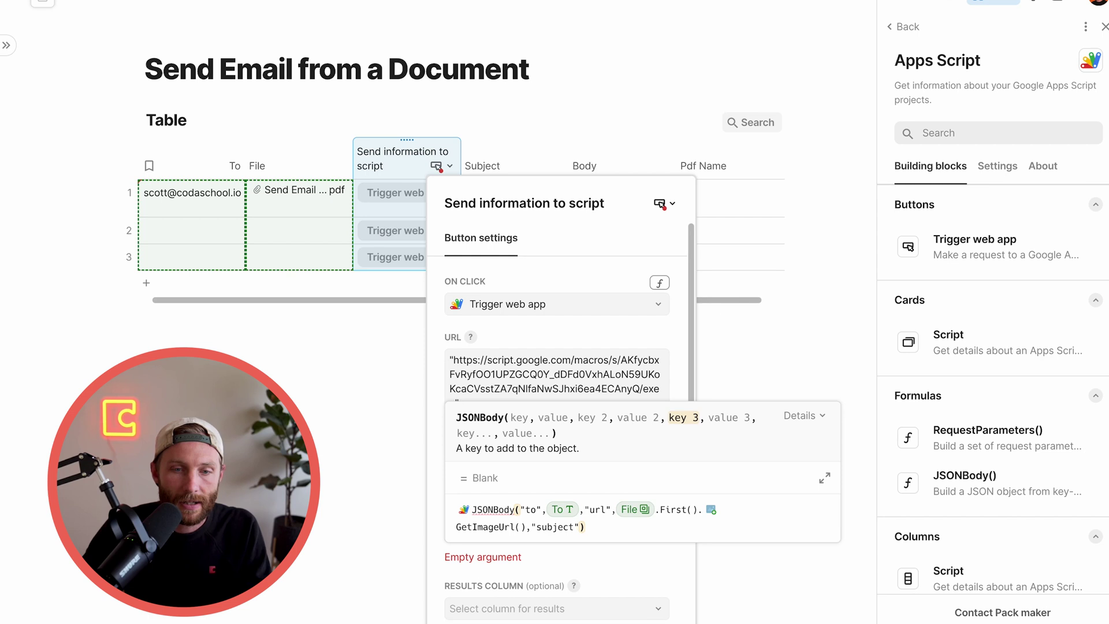
text(",To)
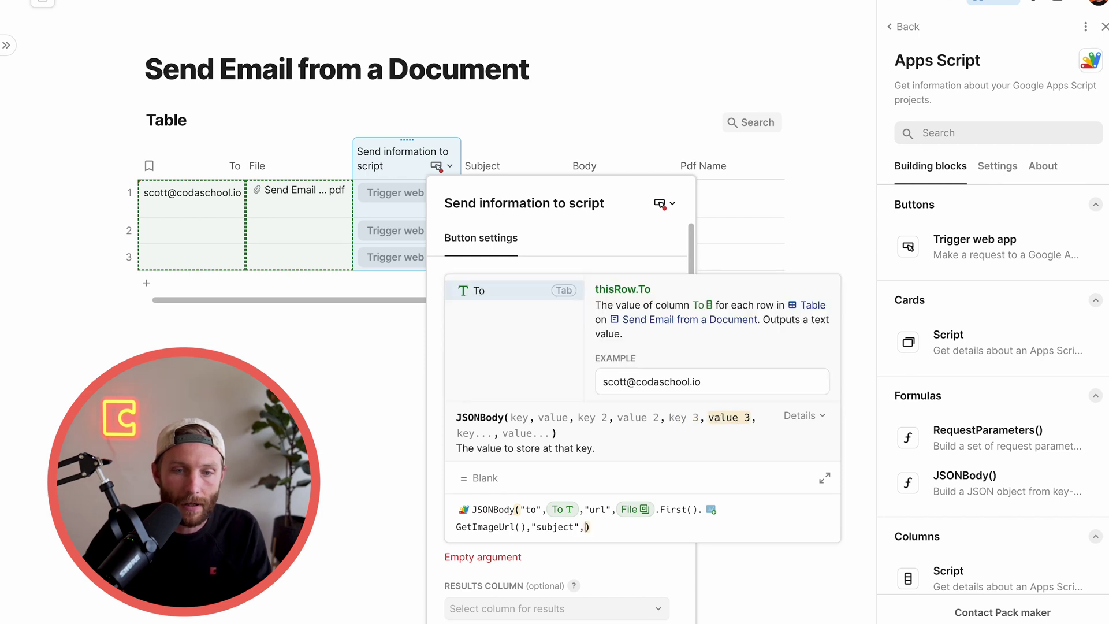
key(BackSpace)
key(BackSpace)
text(subject)
key(Tab)
text(,To)
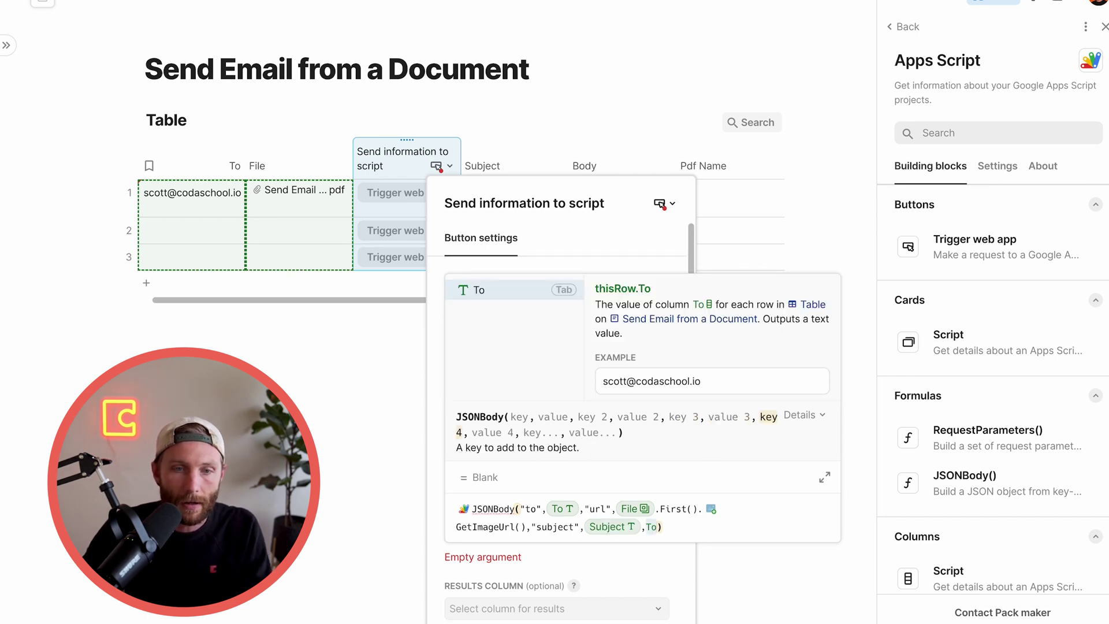
key(BackSpace)
key(BackSpace)
text("body",Body)
key(Tab)
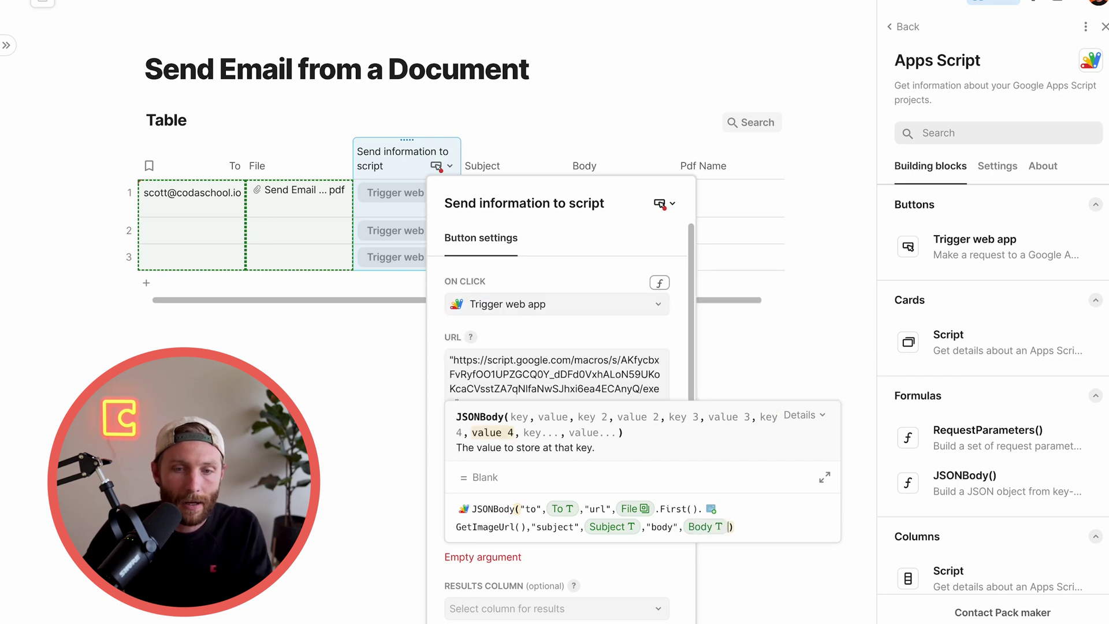
text(,"pdfN)
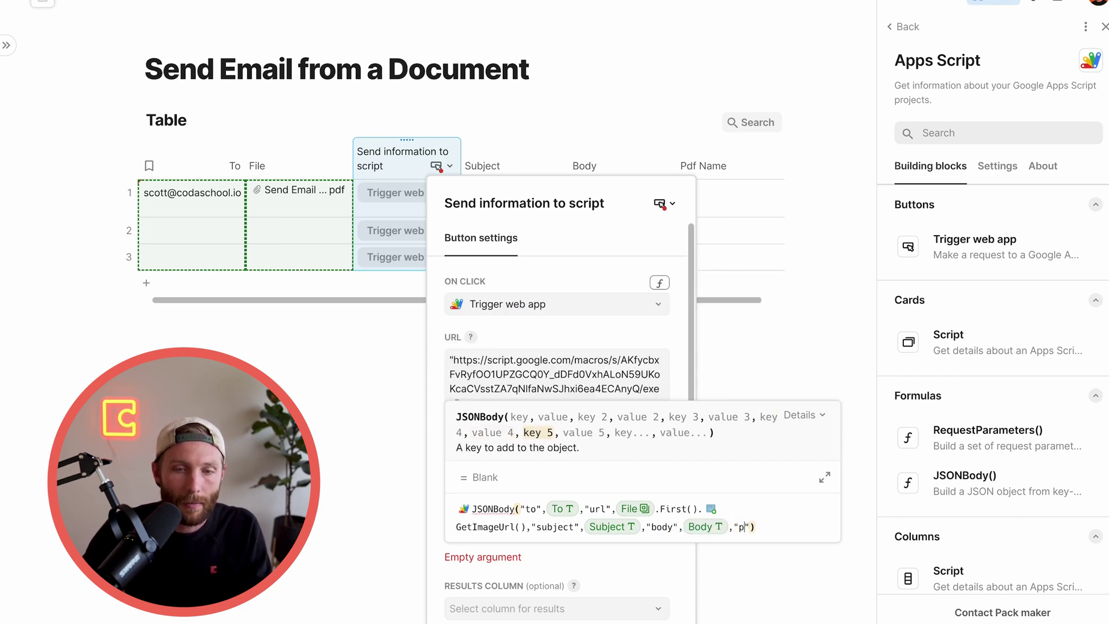
text(ame",pdf Name)
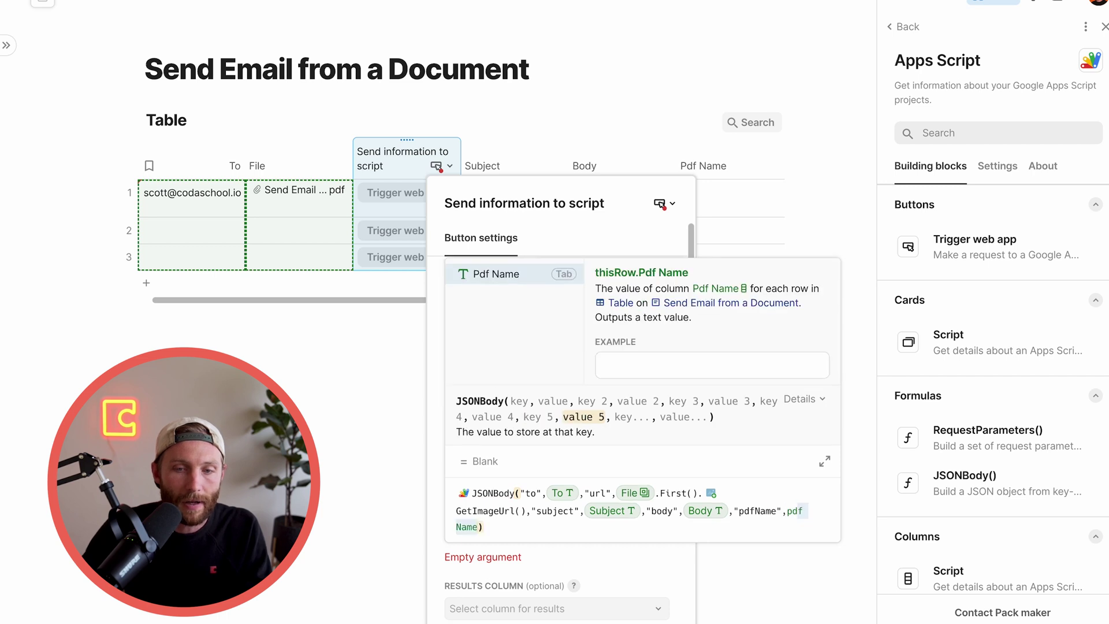
key(Tab)
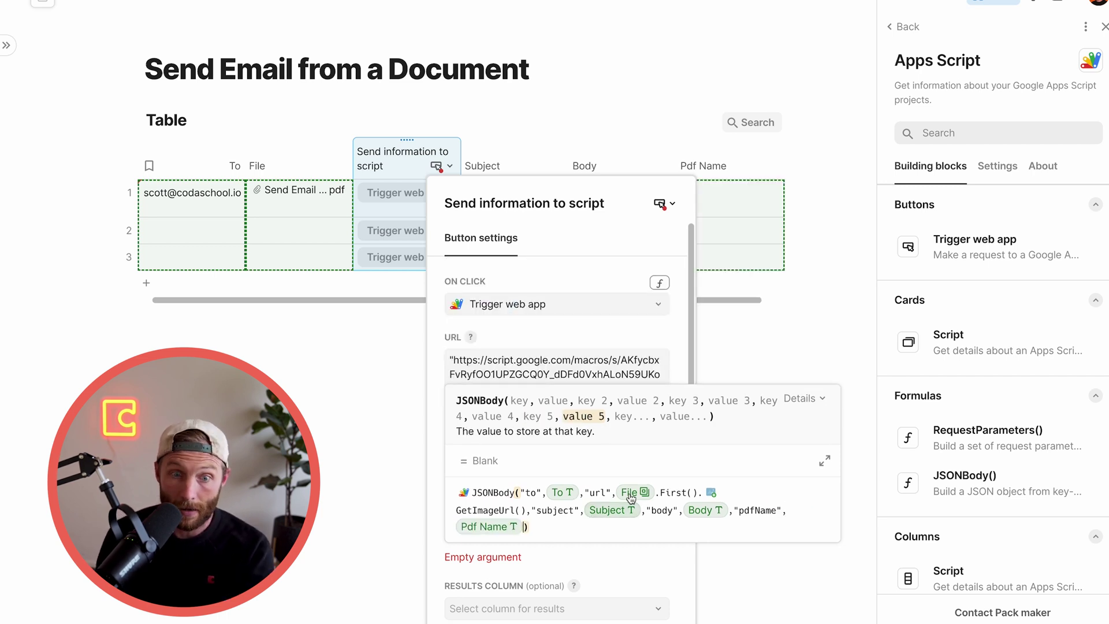
click(530, 496)
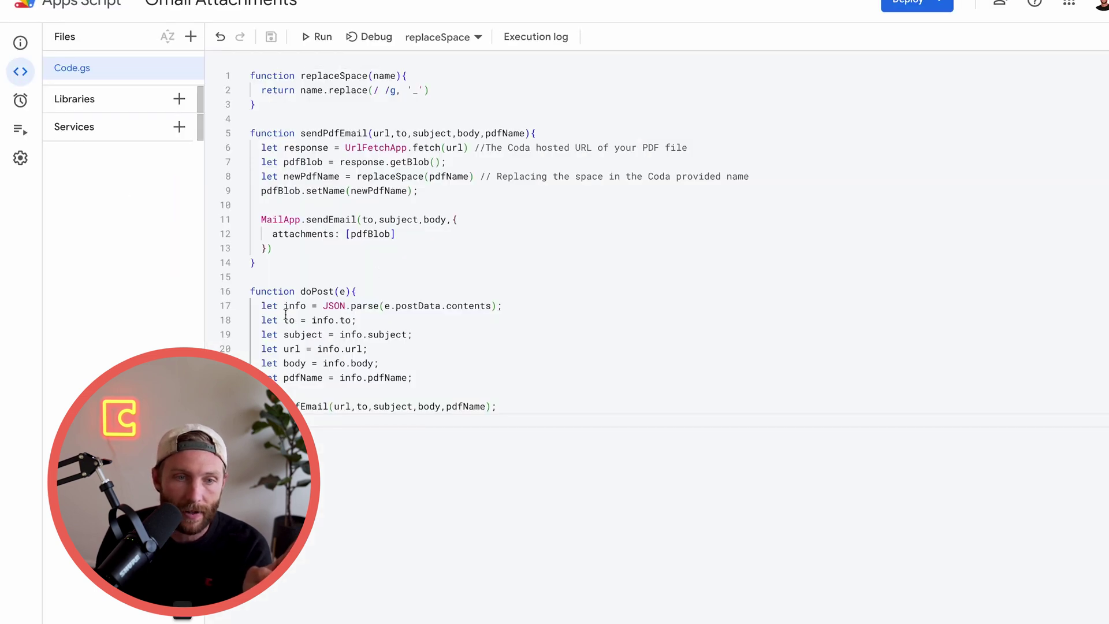
drag(284, 320, 315, 382)
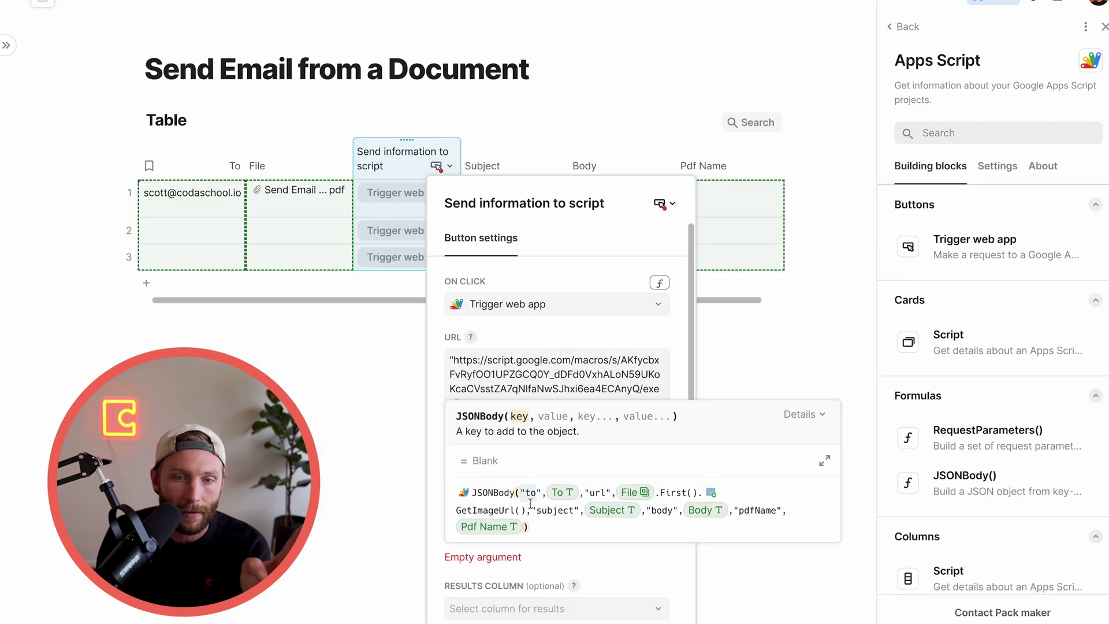
Close the expanded Body formula editor and the Send information to script button settings
mouse_move(627, 498)
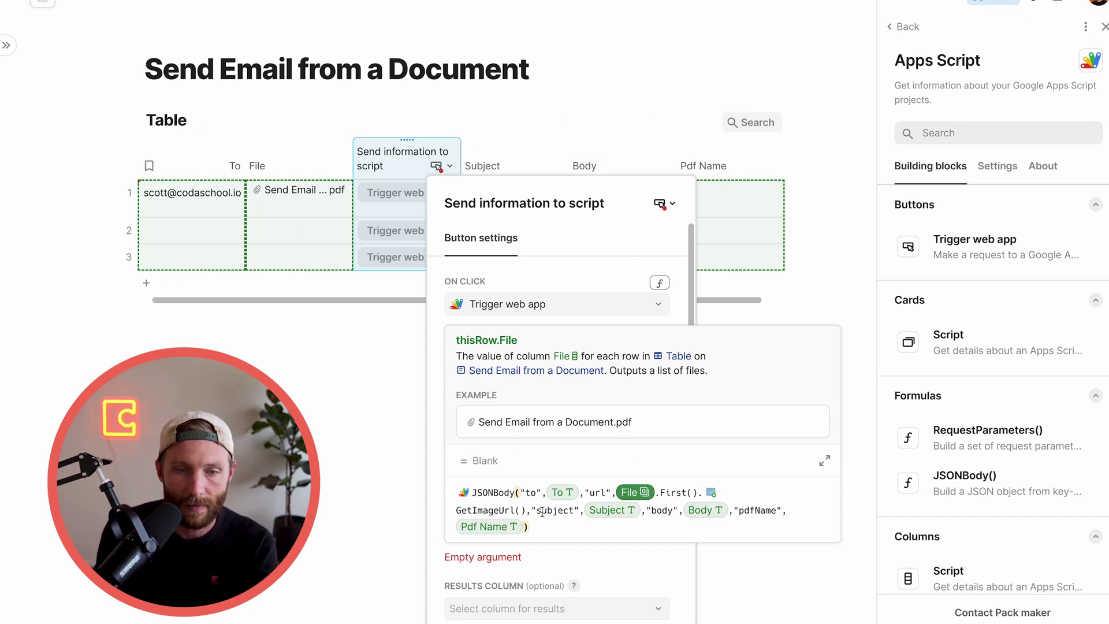
click(583, 551)
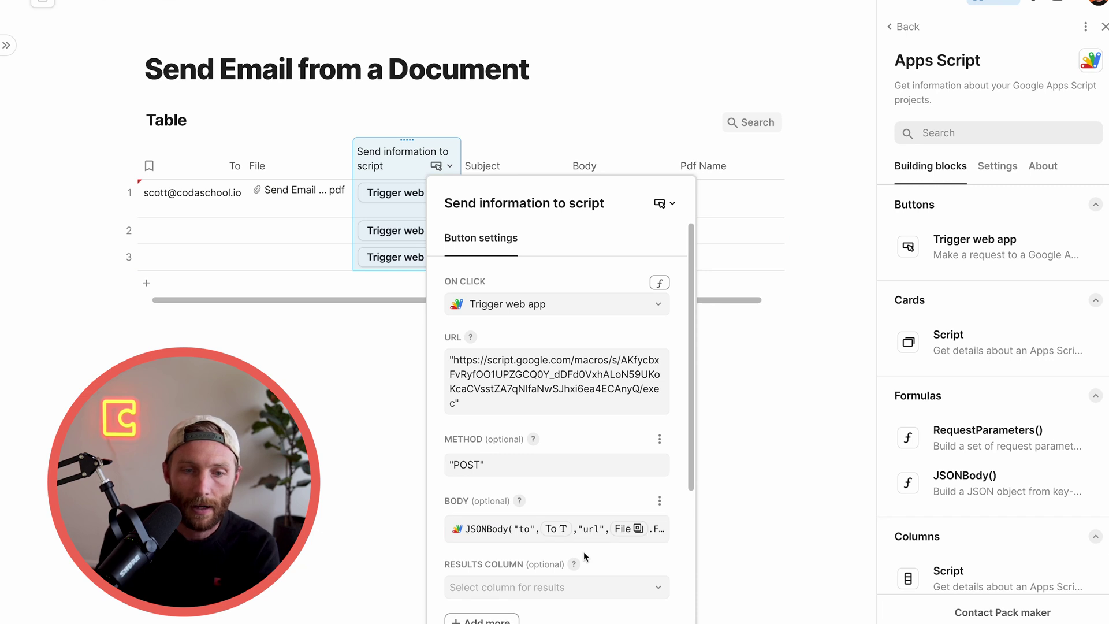
scroll(584, 553, down, 1)
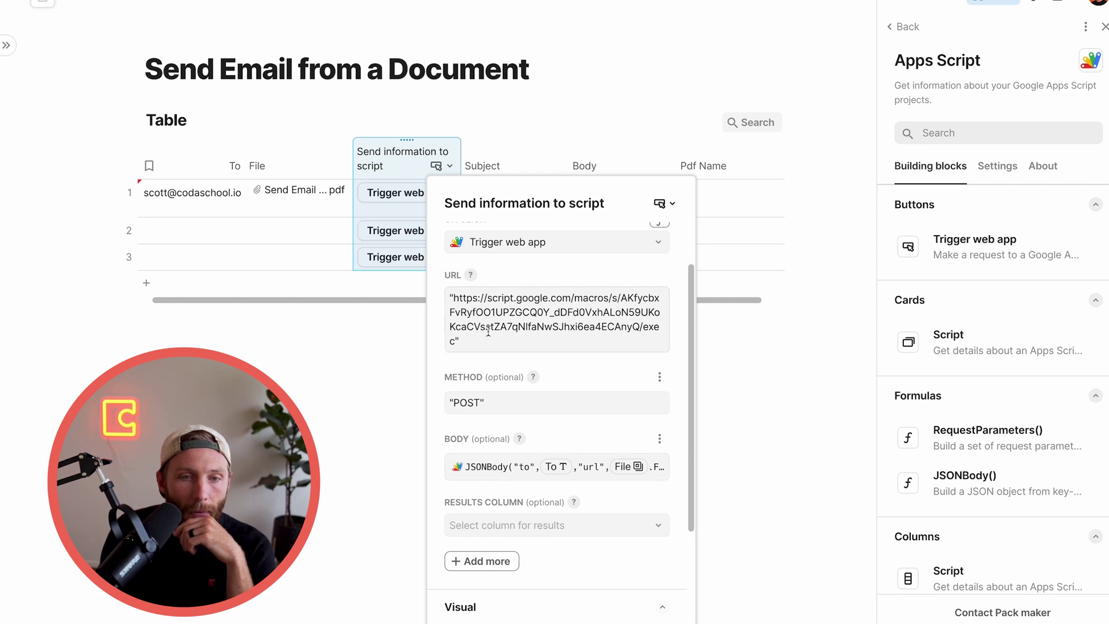
scroll(532, 561, down, 2)
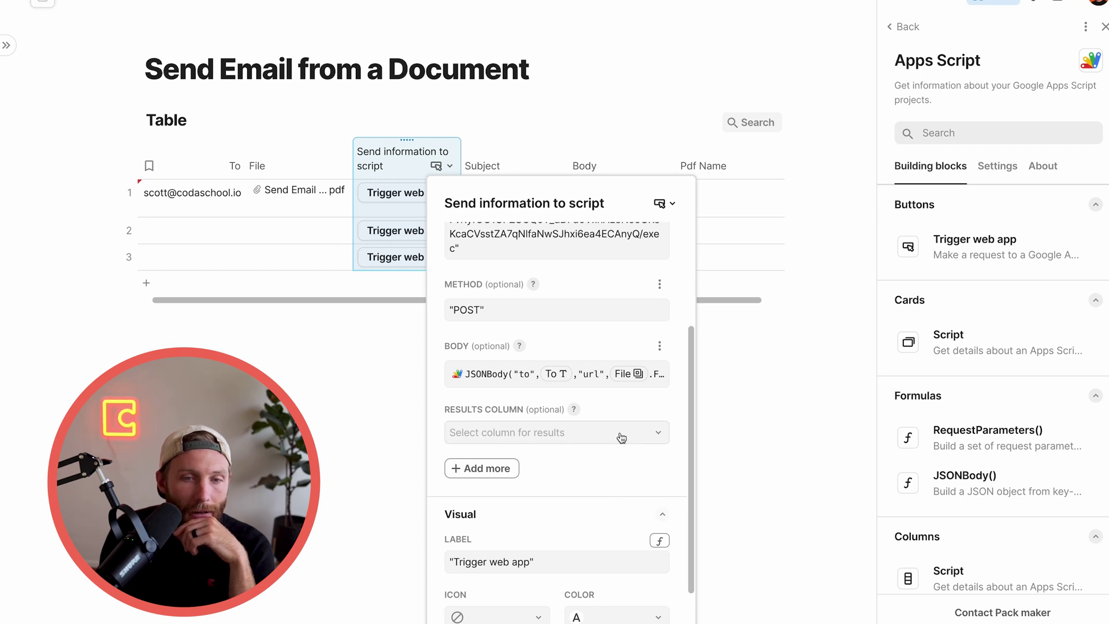
click(713, 427)
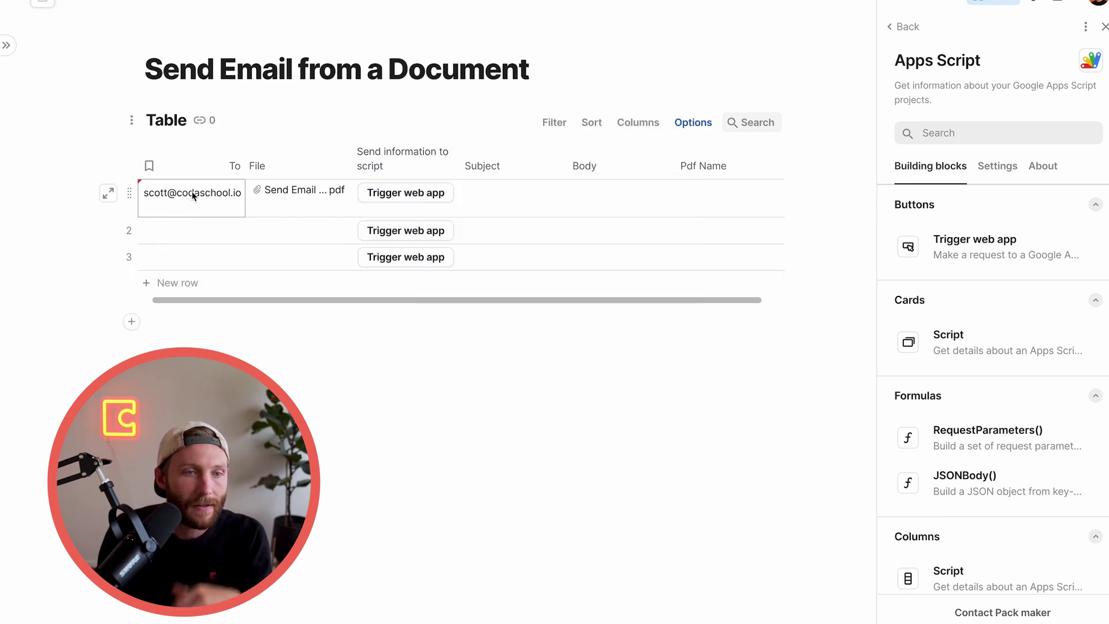
Change the To column's type to People > Email
click(157, 167)
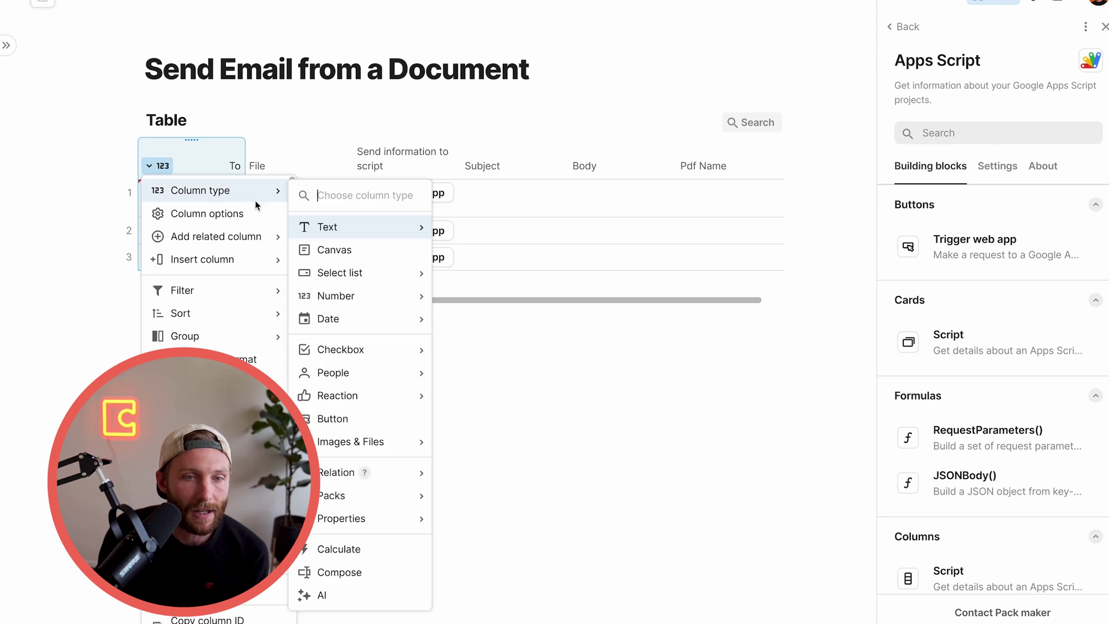
mouse_move(364, 266)
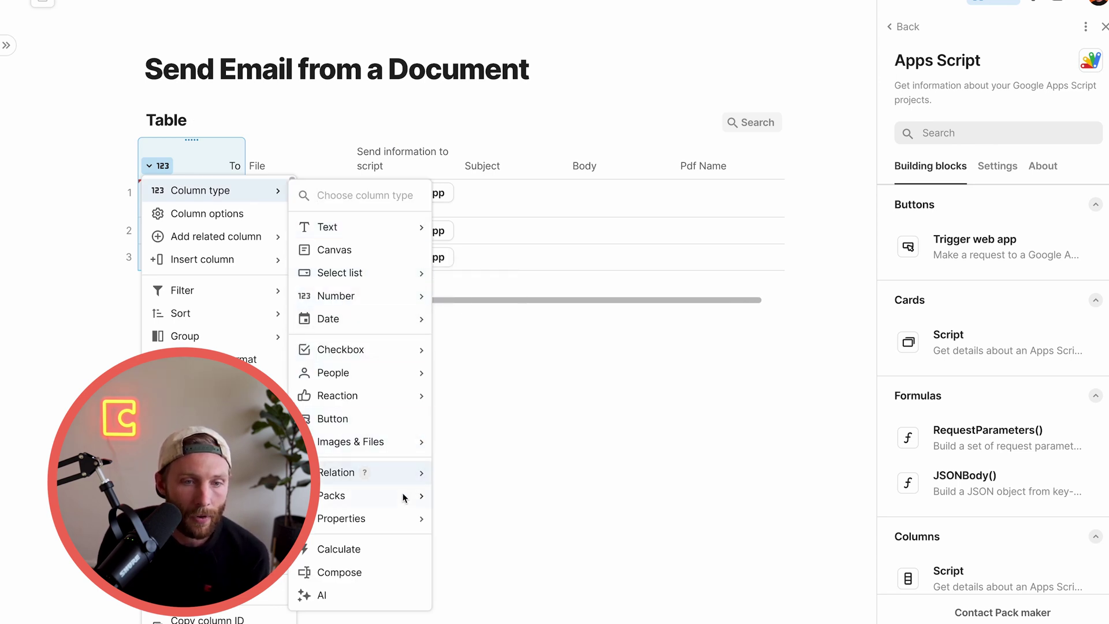
mouse_move(385, 383)
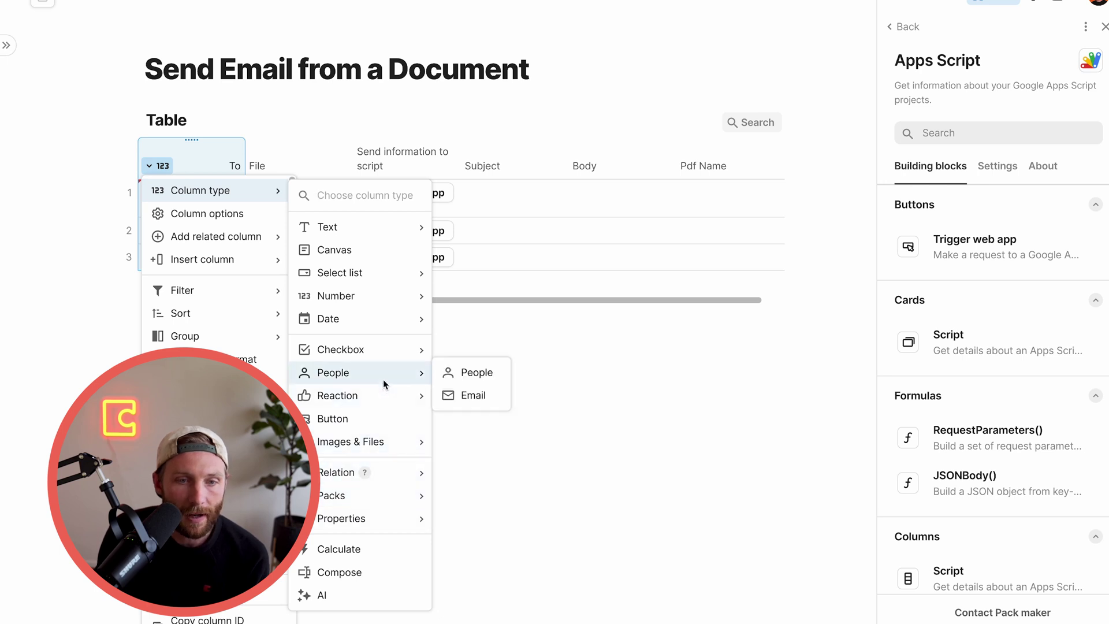
click(474, 396)
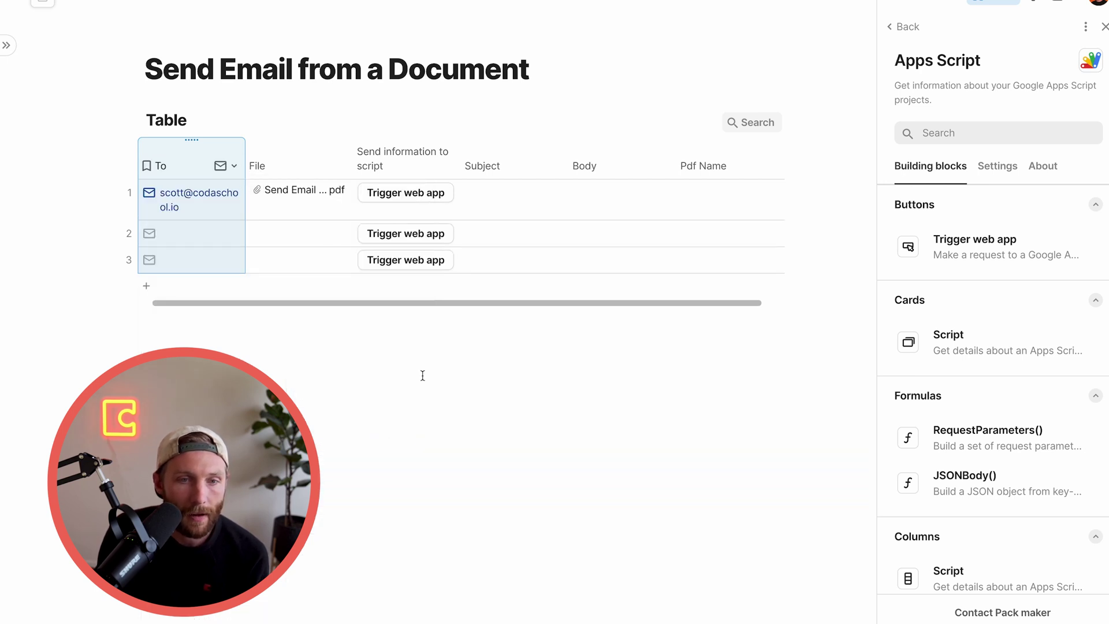
Enter "Testing my attachment Sender" as row 1's Subject
click(474, 204)
text(Testi)
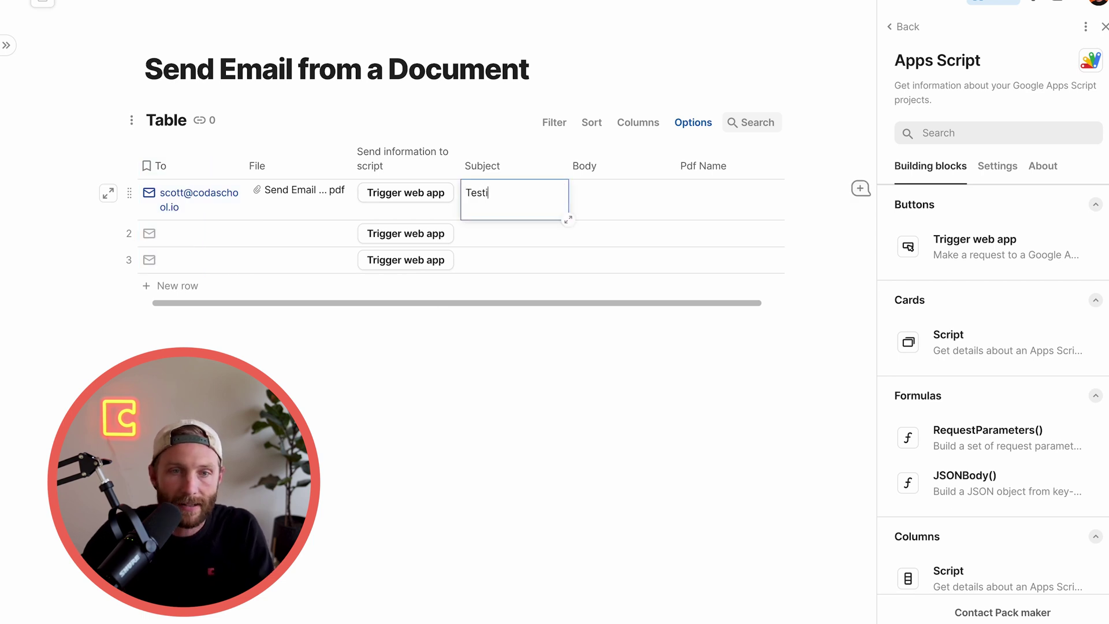
text(ng my attachment Sender)
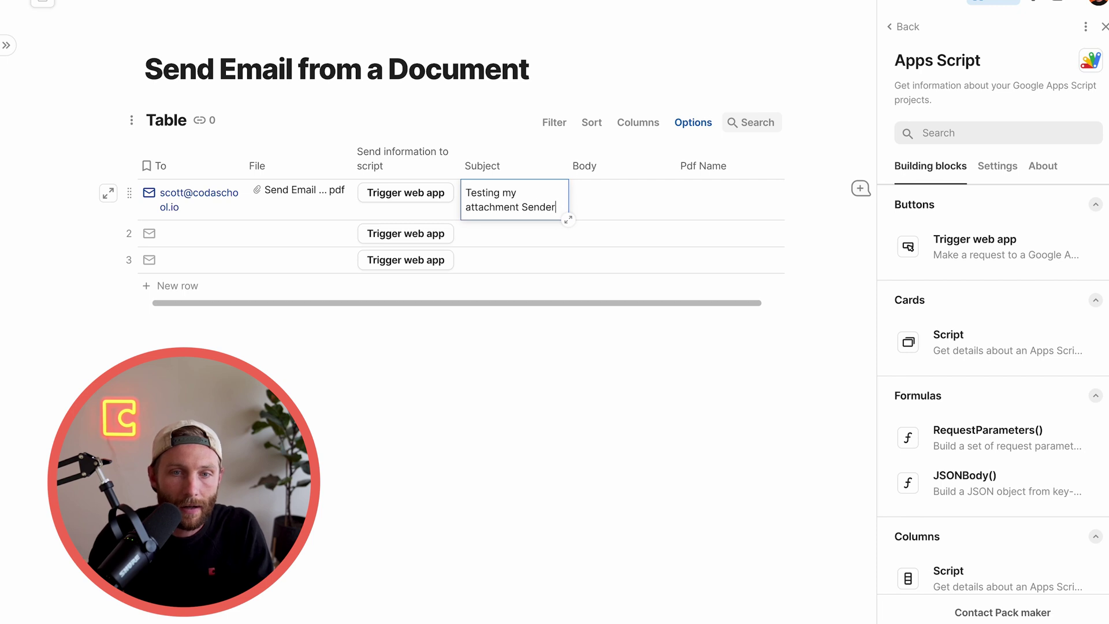
click(657, 165)
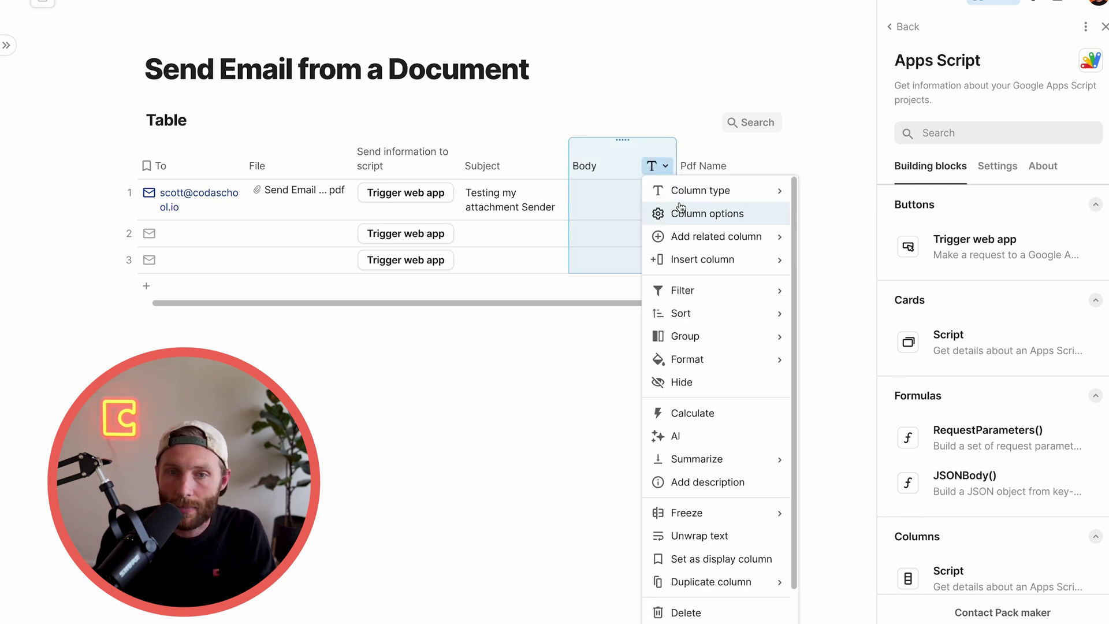
Make Body a Canvas column and write "Hey there, Im sending you an email with a file attached" in row 1
mouse_move(684, 202)
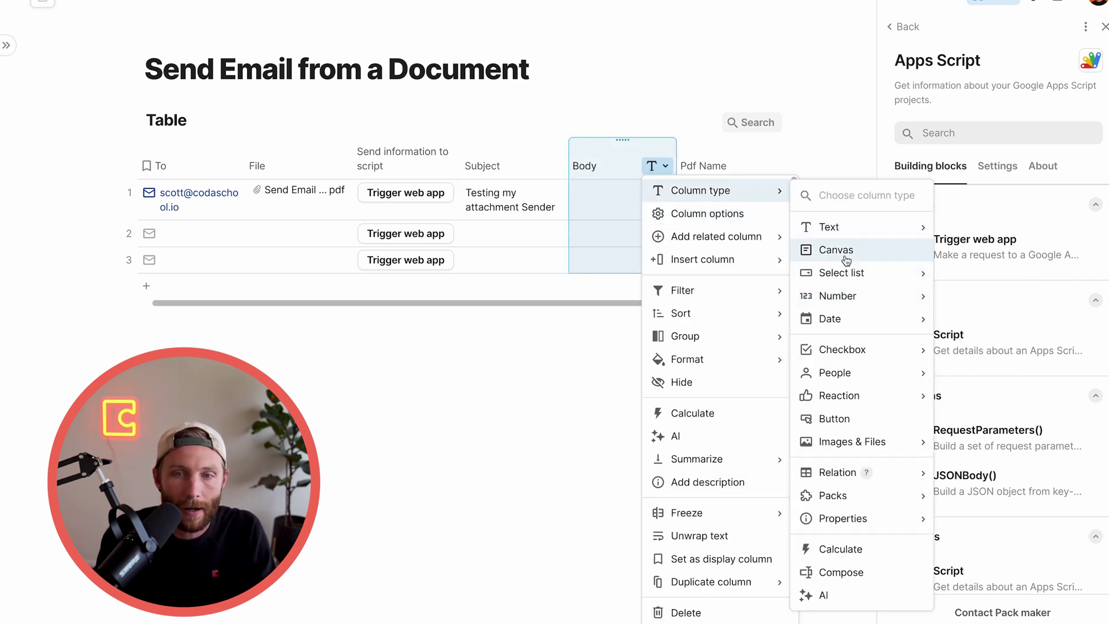
click(819, 250)
click(604, 194)
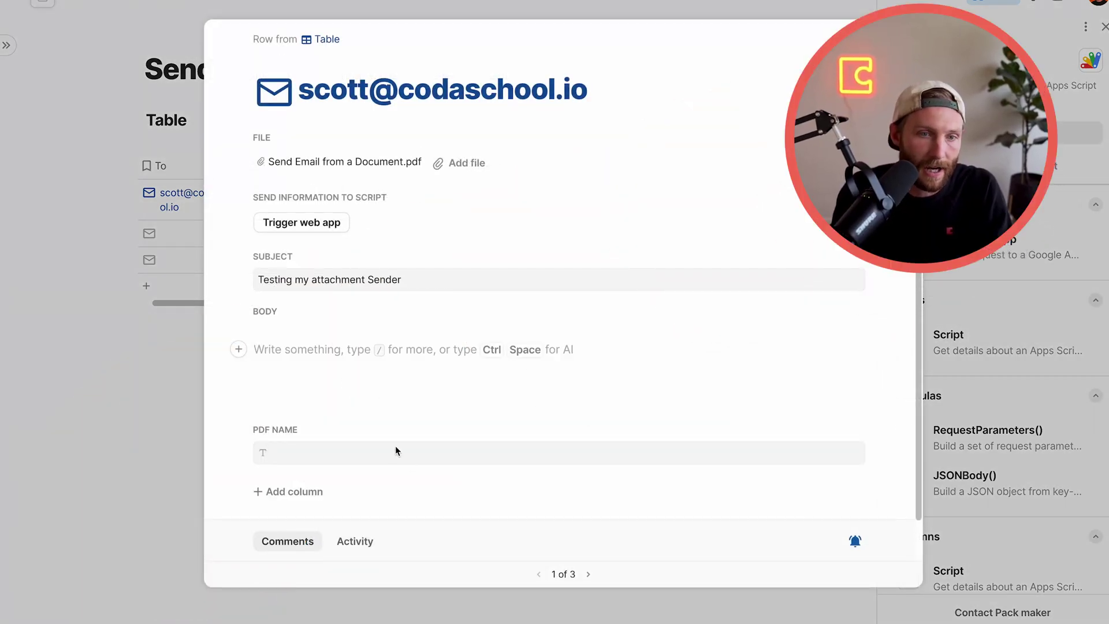
click(374, 350)
text(Hey the)
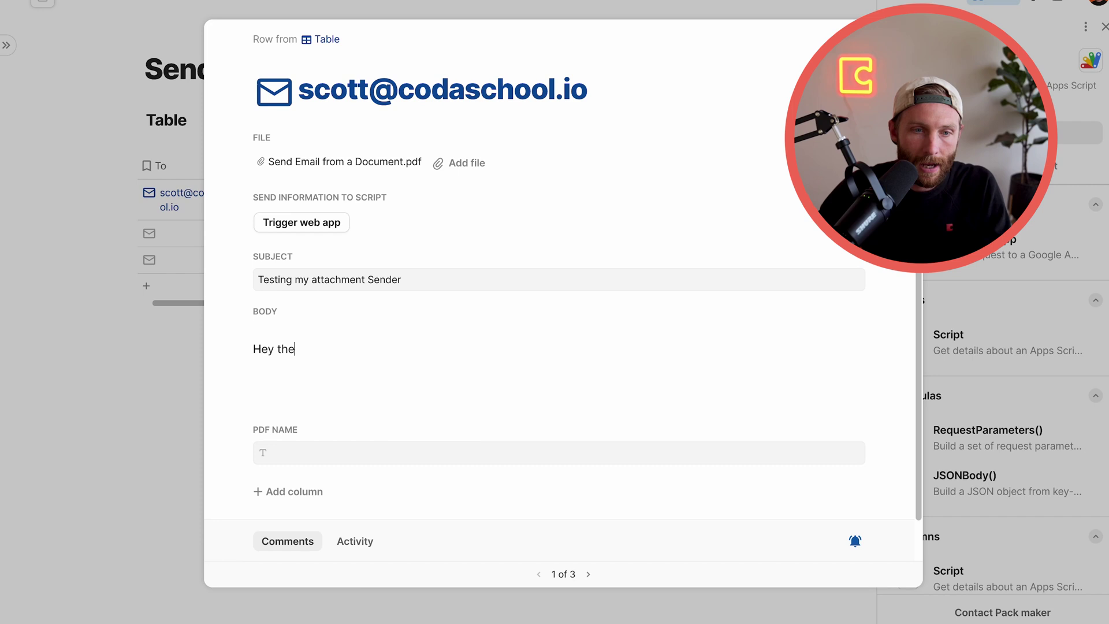
text(re, Im sending you )
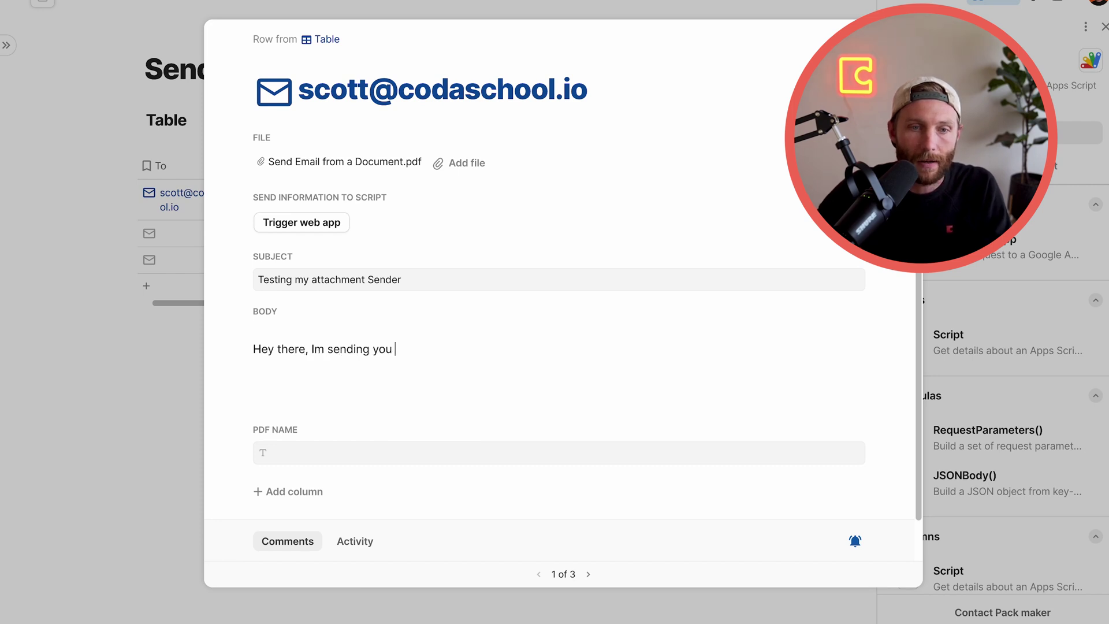
text(an email with)
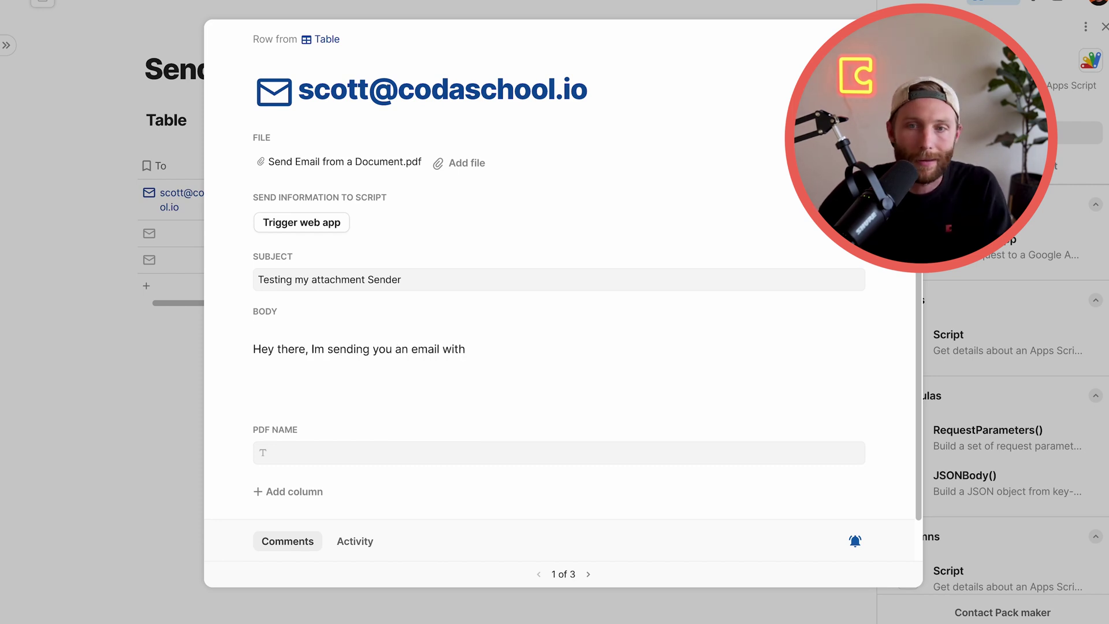
text( a file attached)
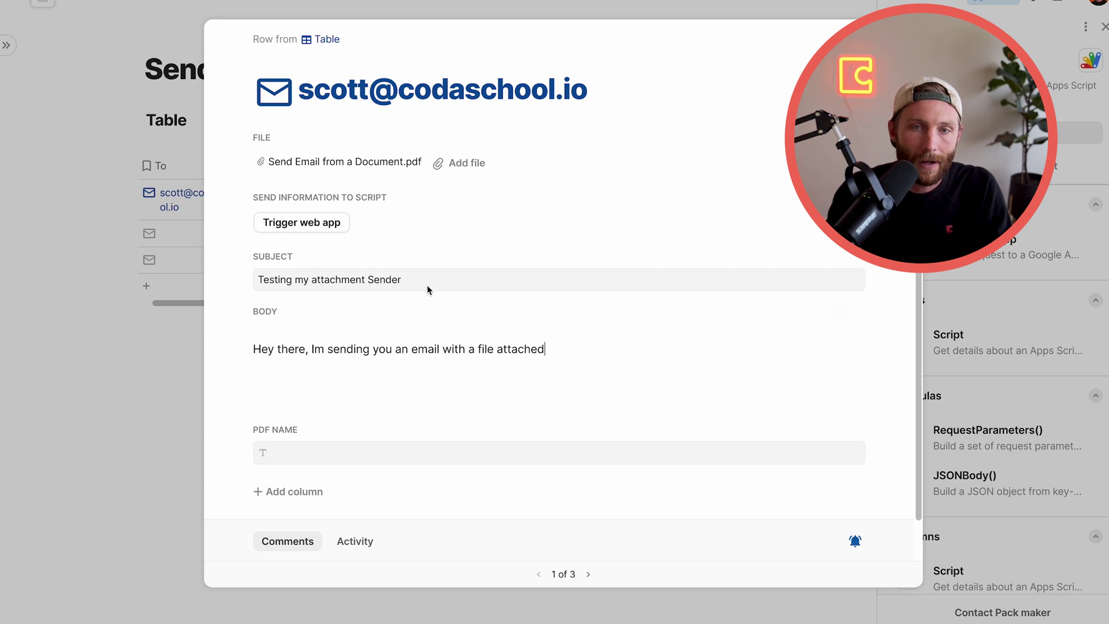
click(647, 94)
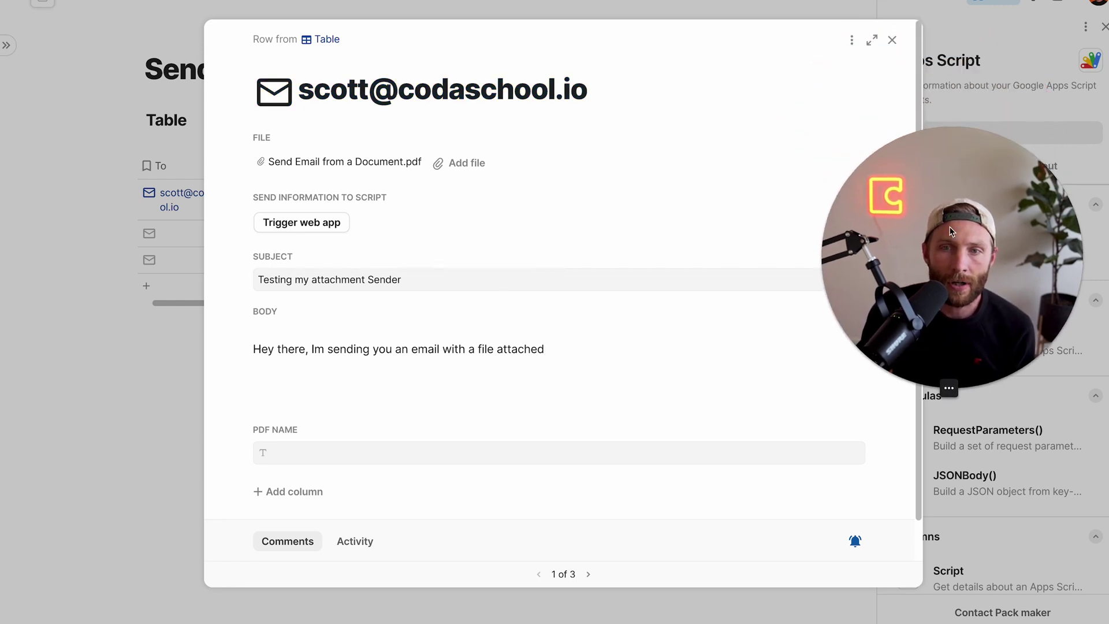
click(893, 40)
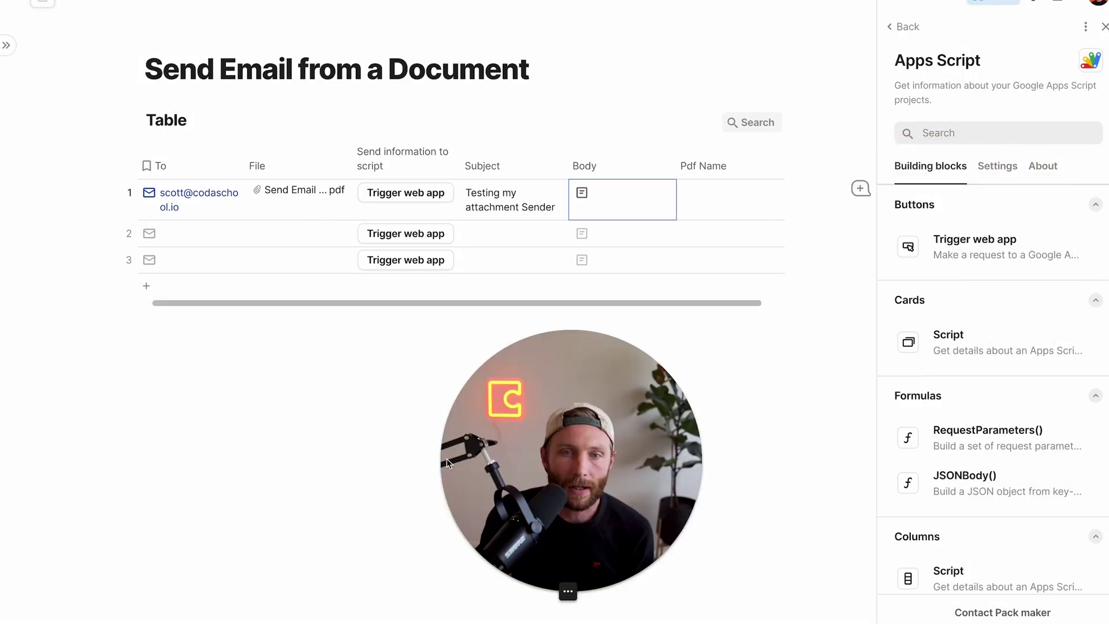
Set row 1's Pdf Name to "Really awesome name" and trigger its web app button to send the email
click(700, 200)
text(Really awesome name)
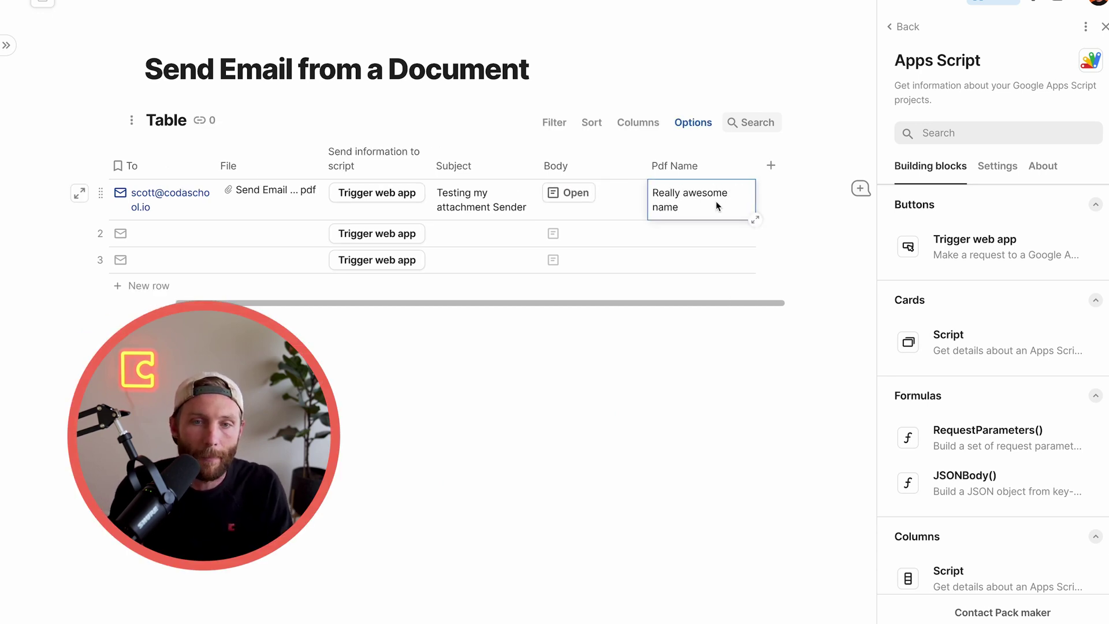
key(Return)
click(377, 193)
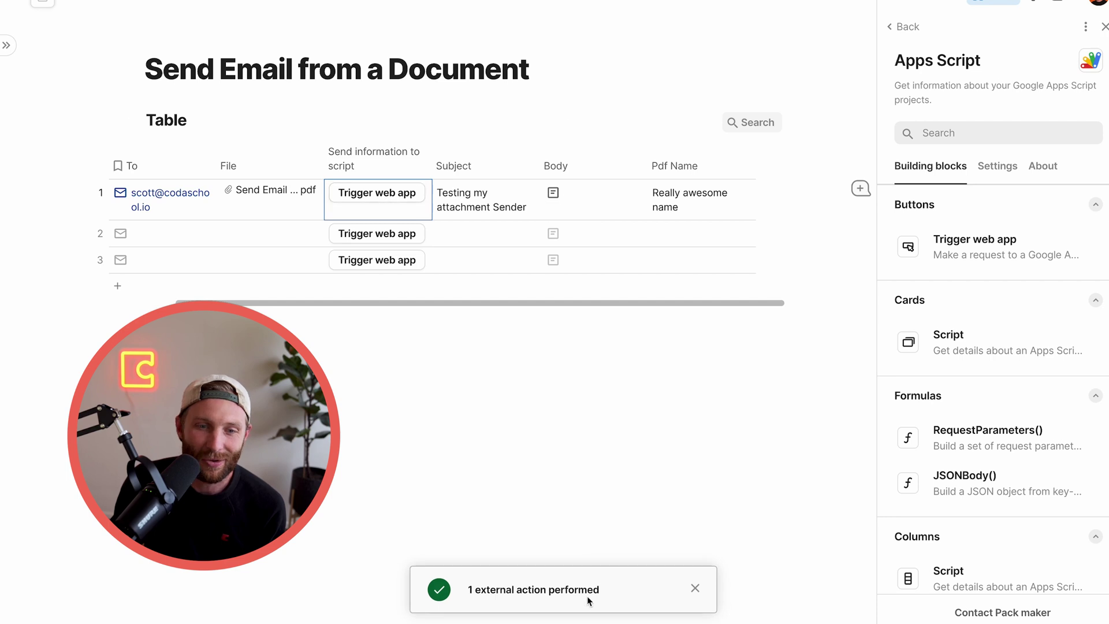
drag(601, 590, 508, 588)
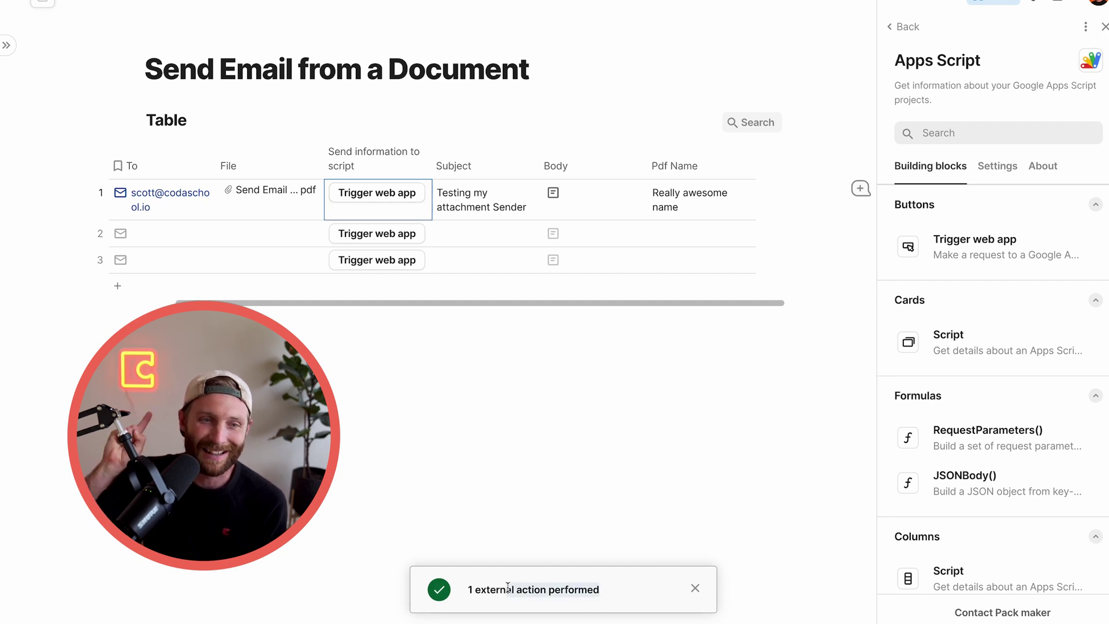